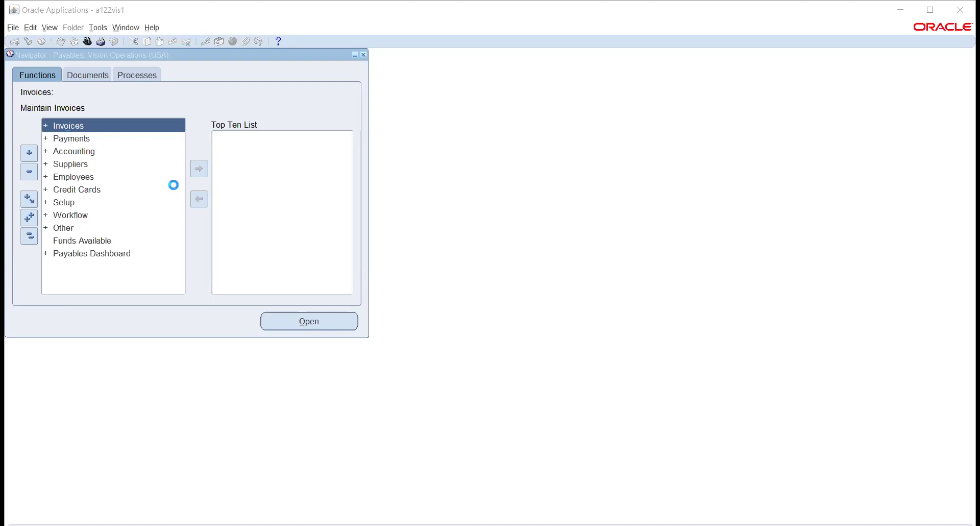
- Expand the Payments Entry functions and look at the Payments and Payments Manager entries
double_click(65, 152)
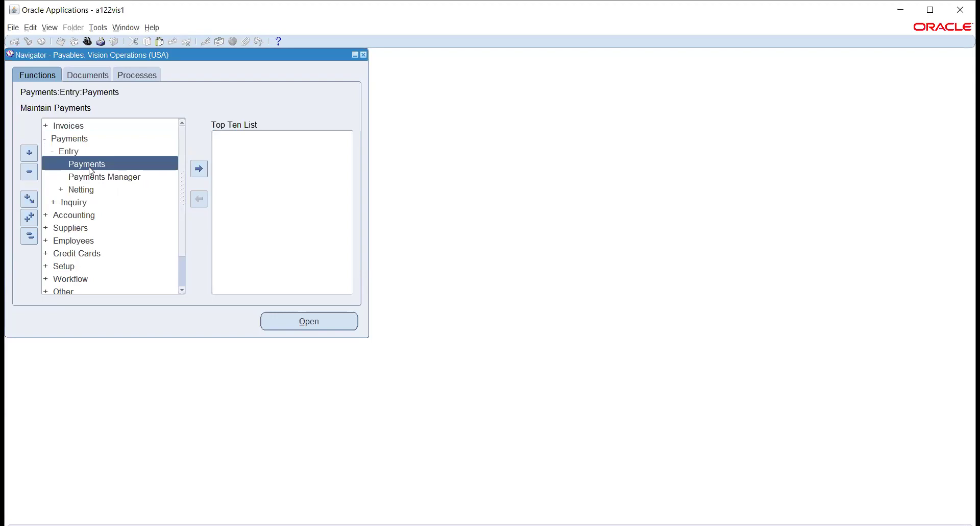
click(88, 179)
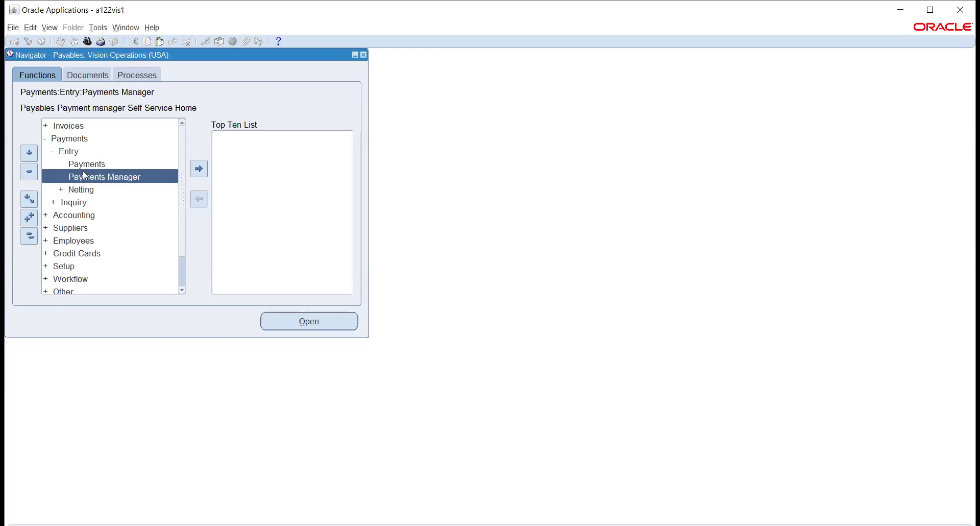
click(79, 164)
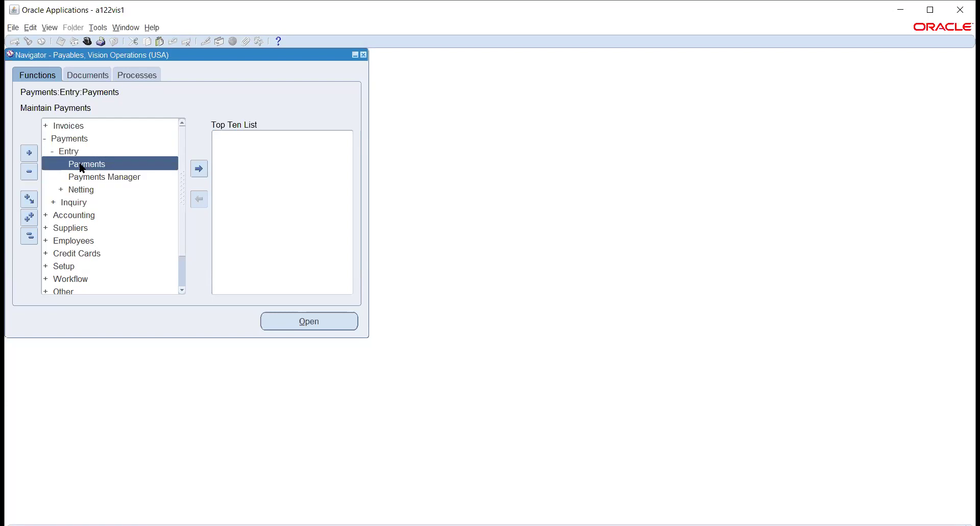
click(90, 175)
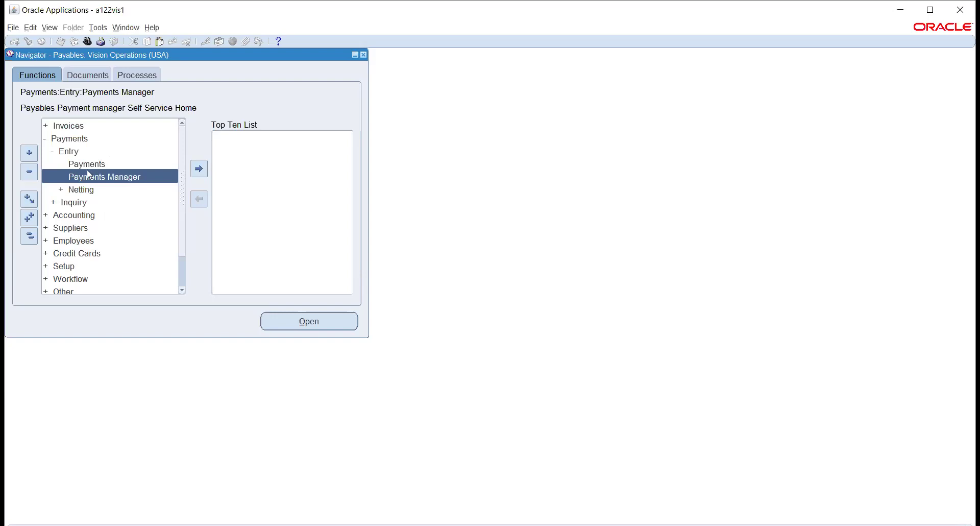
- Expand the Invoices Entry functions and look through the invoice and payment entries in the function list
click(67, 127)
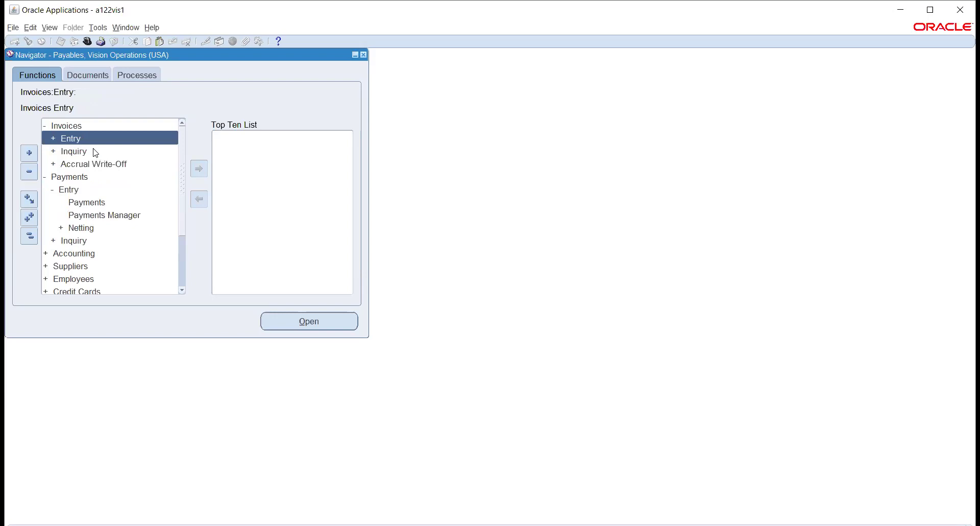
click(82, 142)
double_click(81, 142)
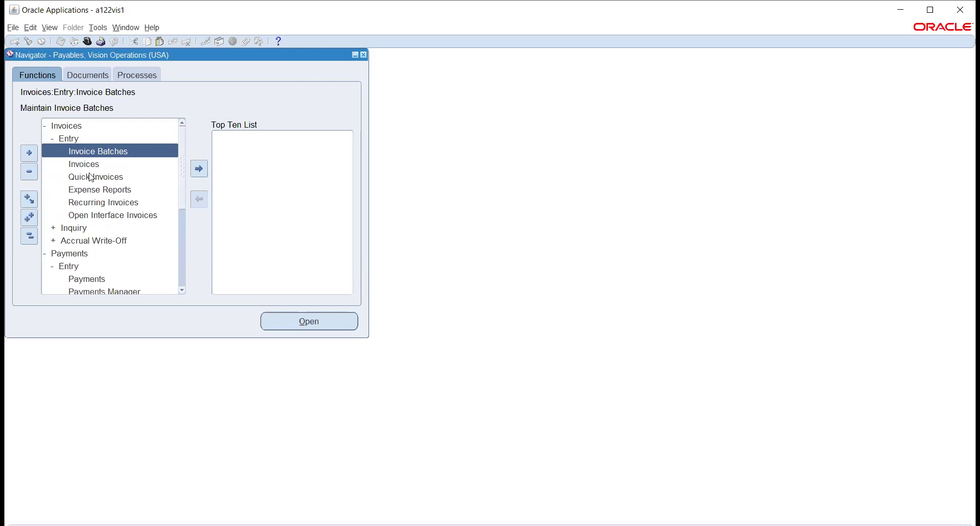
scroll(90, 179, down, 1)
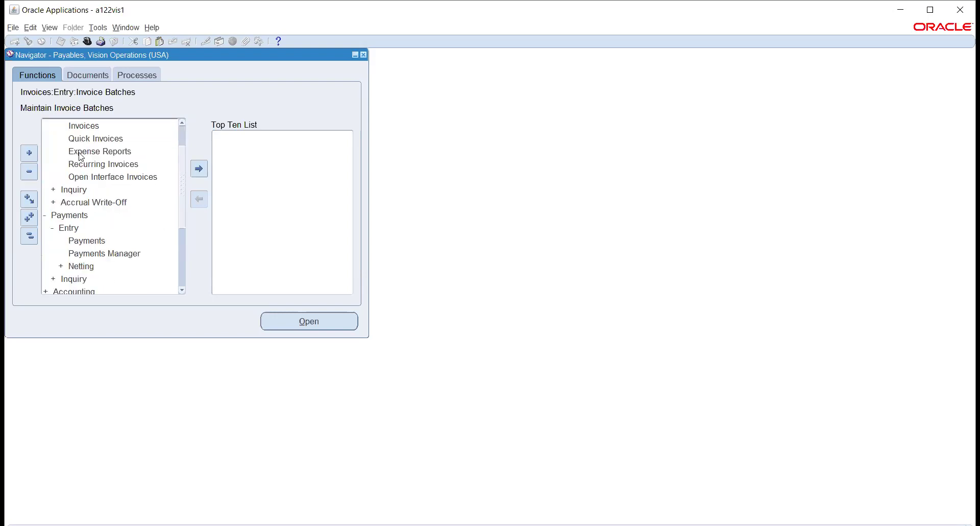
scroll(90, 210, down, 1)
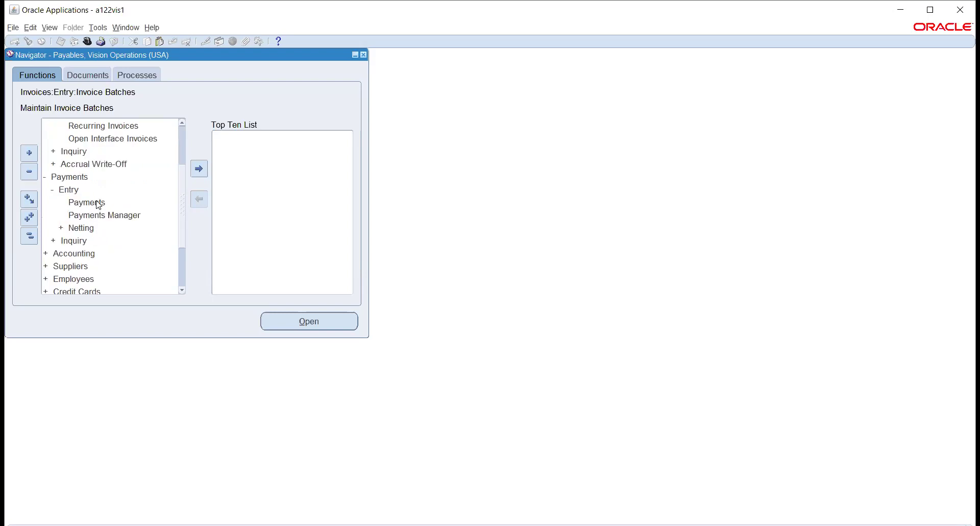
scroll(99, 205, down, 1)
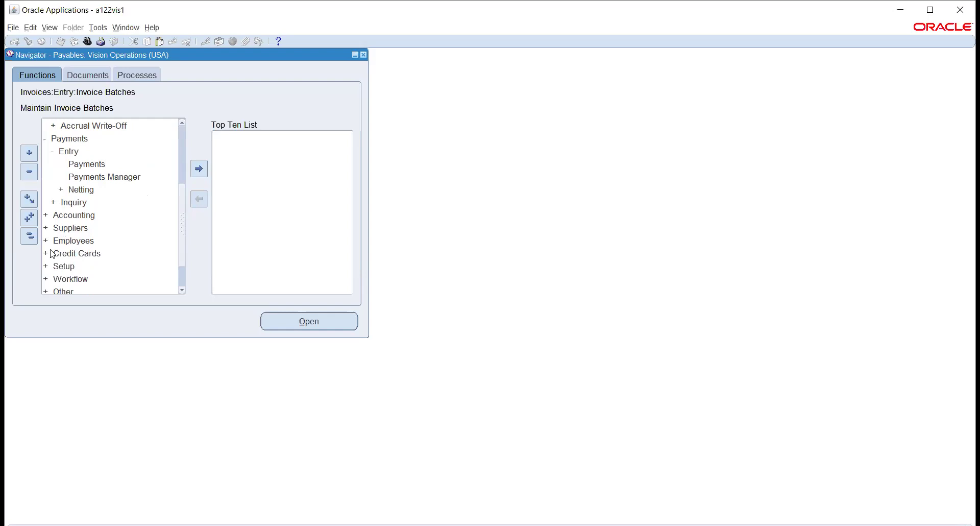
scroll(83, 238, down, 1)
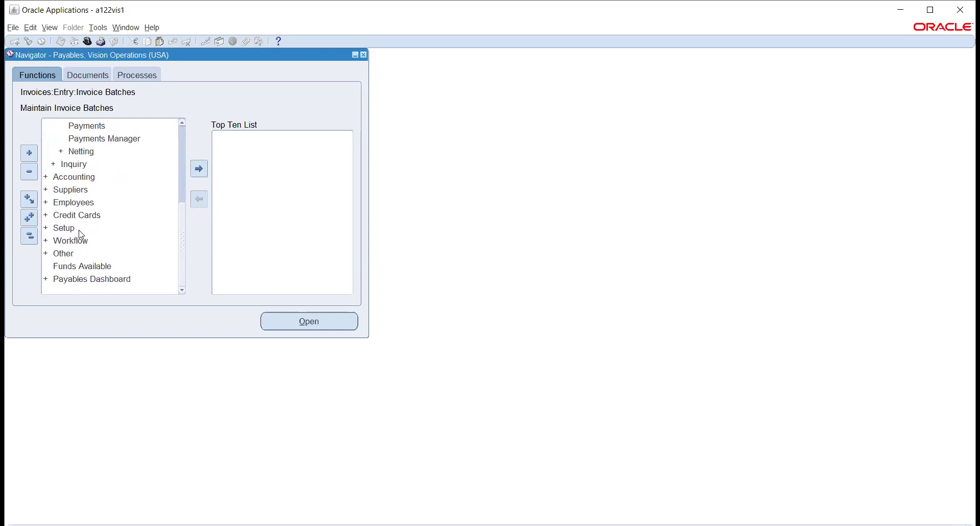
- Expand the Setup functions and look through the available setup categories
click(67, 229)
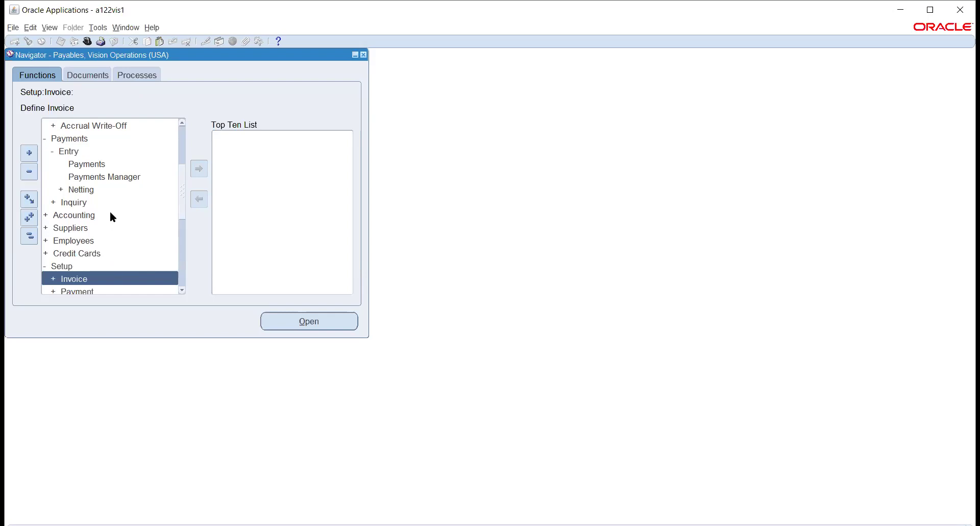
scroll(111, 217, down, 1)
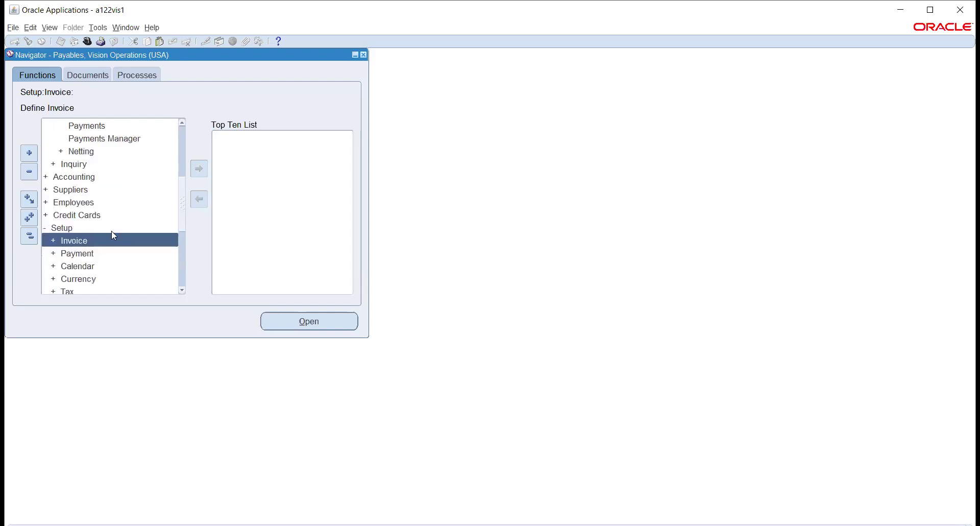
scroll(112, 231, down, 1)
scroll(113, 236, down, 2)
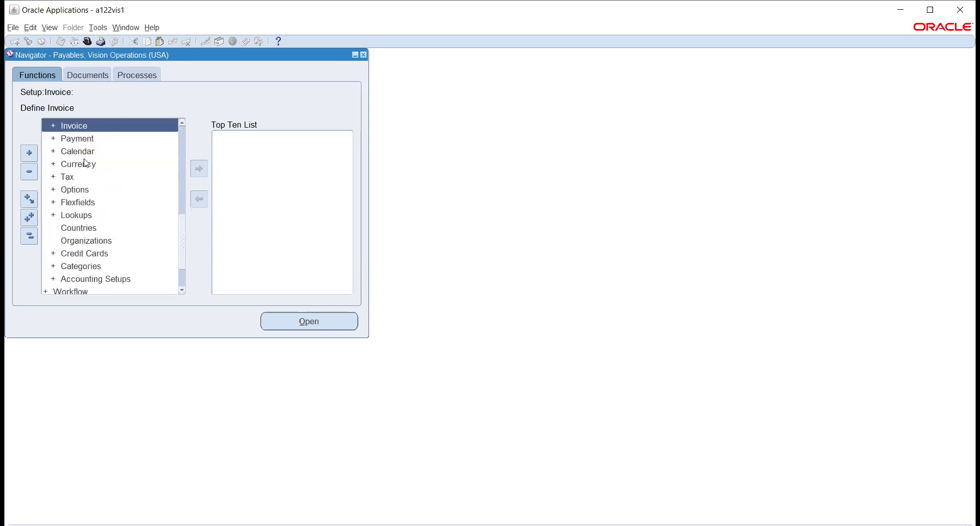
- Switch to the System Administrator Vision responsibility and open the system profile values search
click(87, 42)
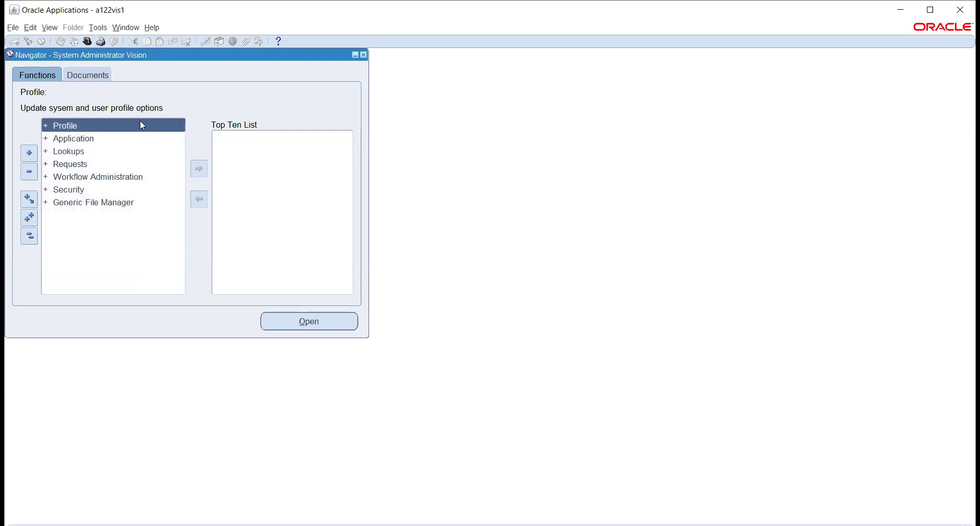
click(72, 126)
double_click(72, 127)
click(72, 138)
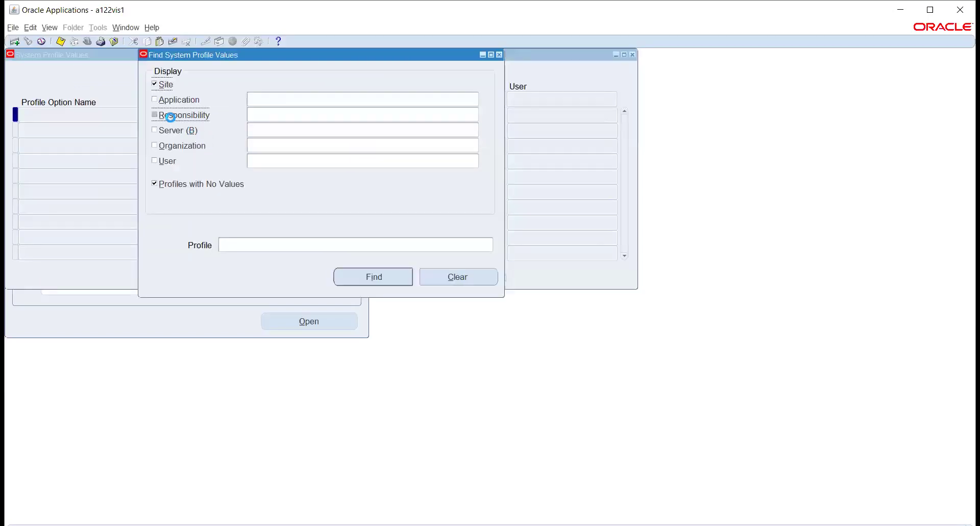
- Enable the responsibility level for the profile search and filter the responsibilities by payable%visi%
click(173, 118)
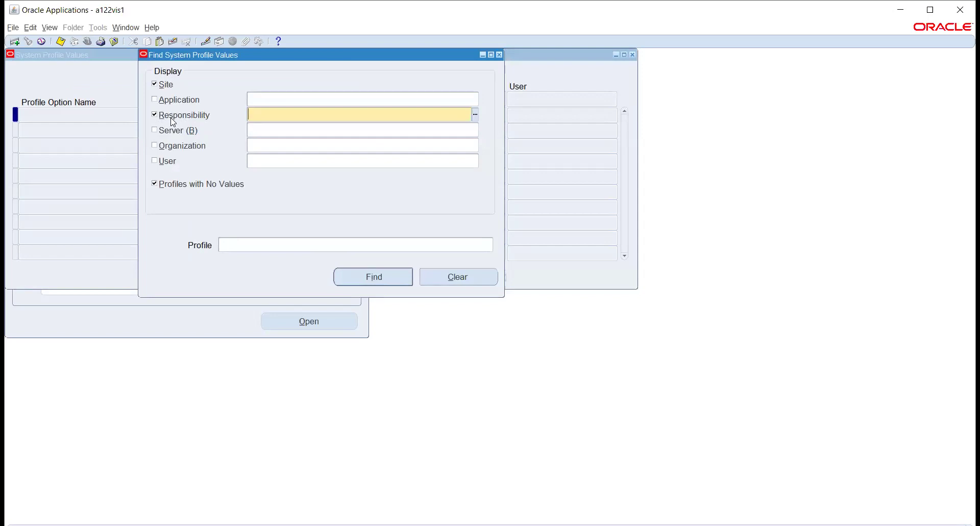
text(paya)
key(Tab)
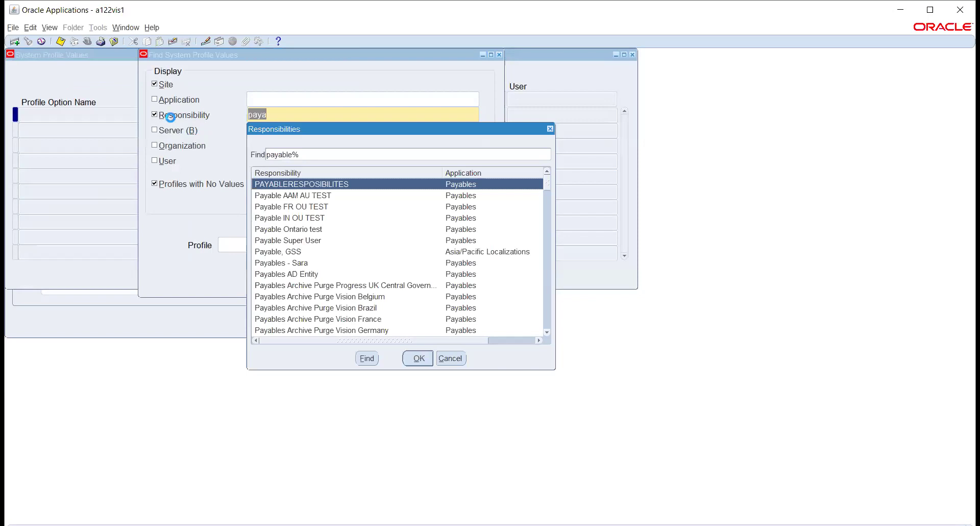
key(Down)
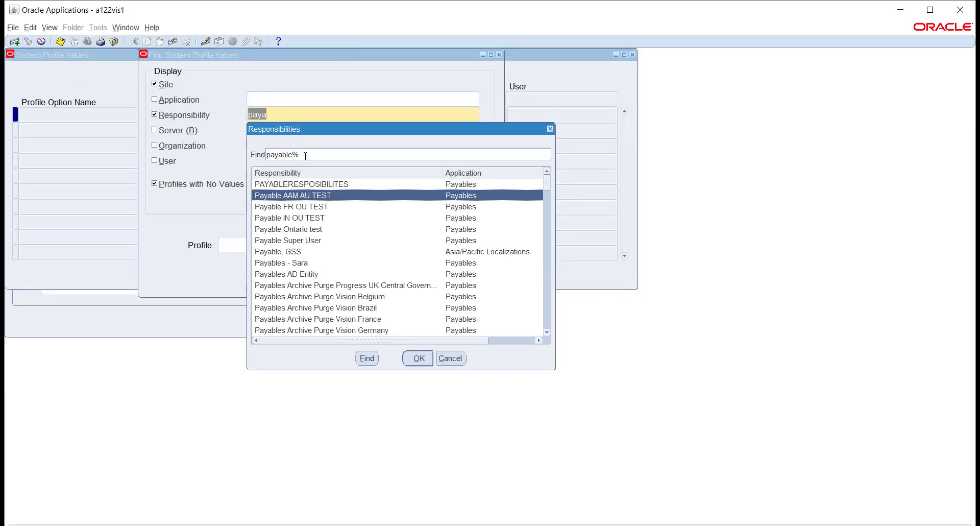
text(visi%)
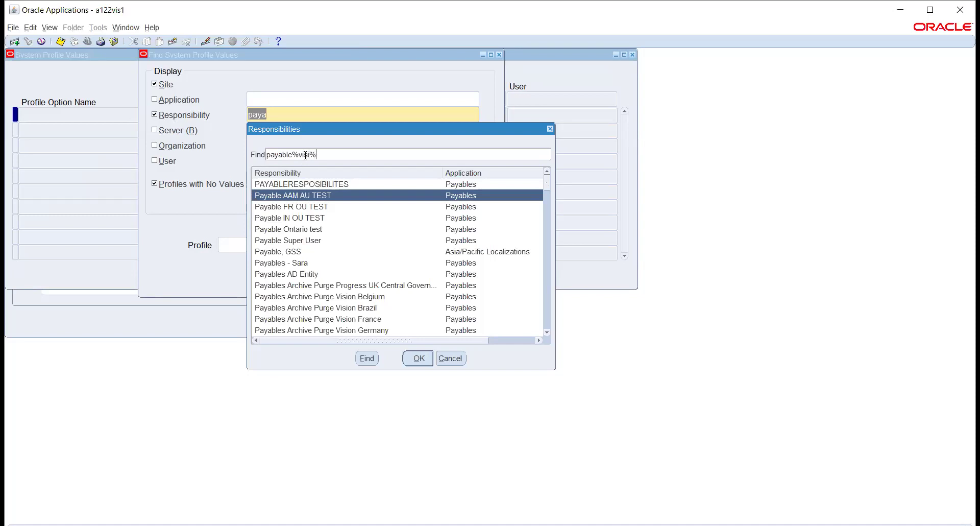
key(Return)
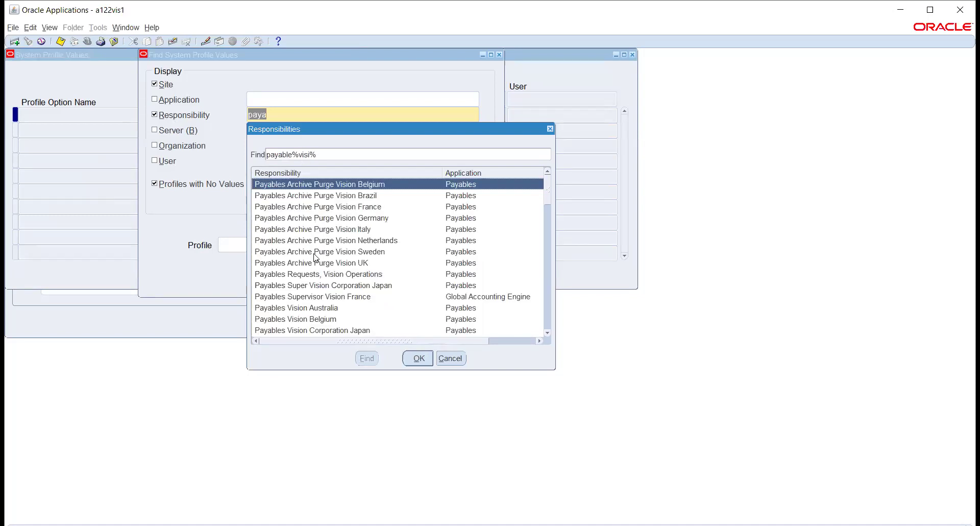
- Choose Payables, Vision Operations (USA) as the responsibility for the profile search
scroll(308, 261, down, 1)
scroll(307, 262, down, 4)
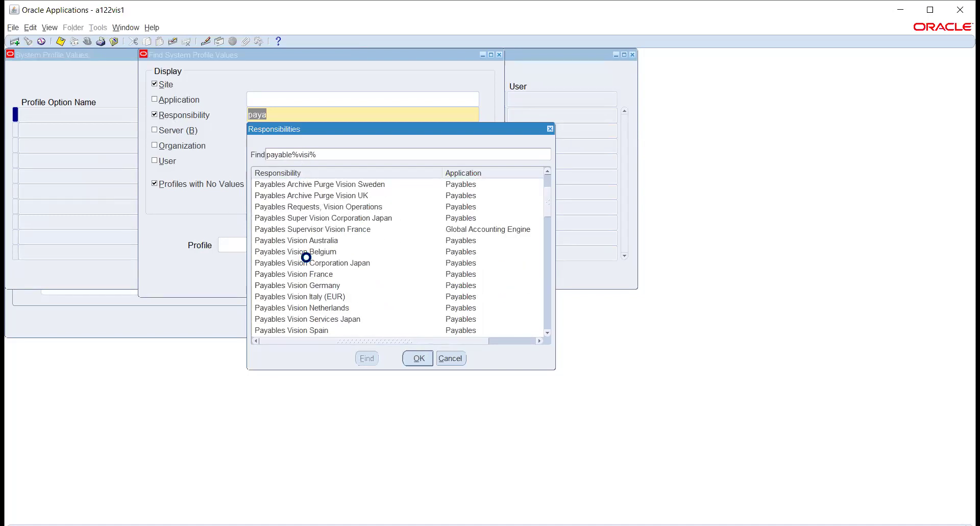
scroll(308, 262, down, 2)
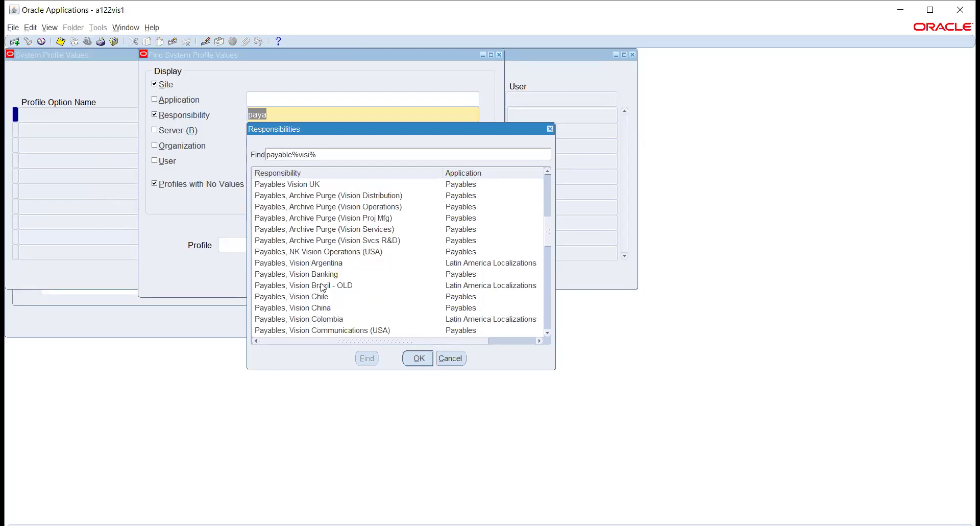
scroll(321, 283, down, 2)
scroll(321, 284, down, 3)
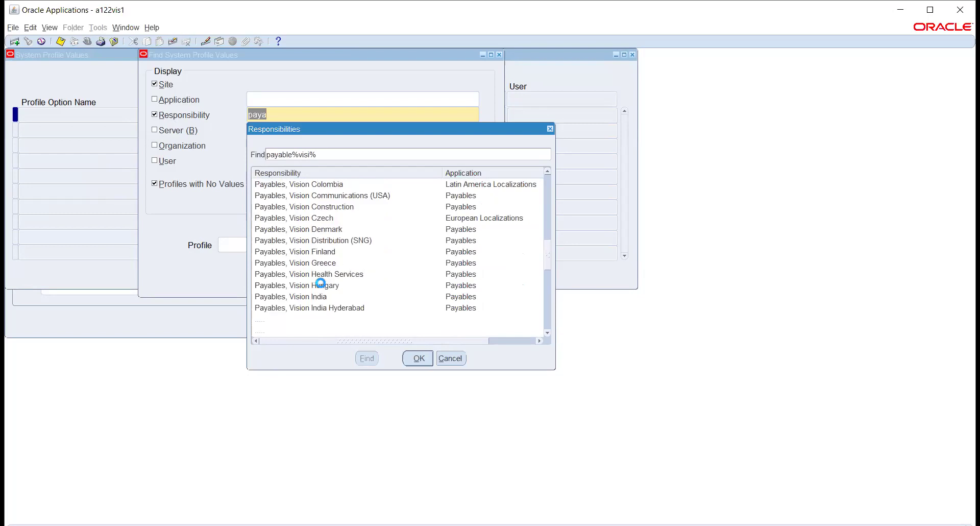
scroll(322, 285, down, 1)
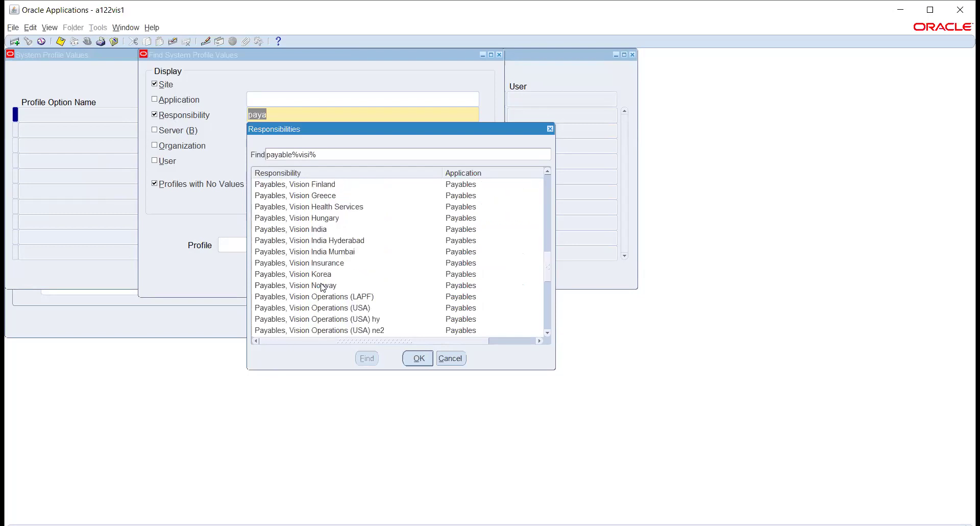
scroll(323, 286, down, 2)
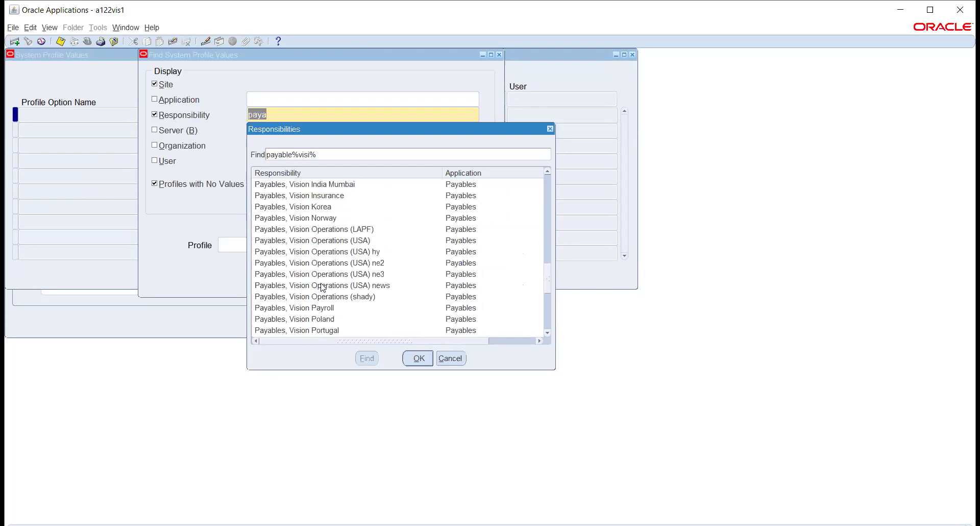
click(322, 241)
click(417, 359)
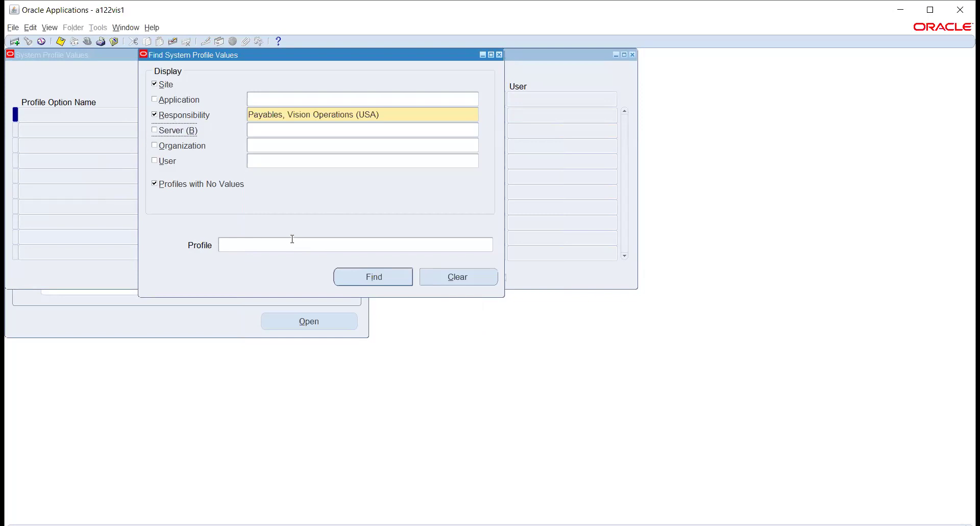
- Look up profiles matching %operat%unit%, choose MO: Default Operating Unit, and run the profile value search
click(292, 239)
click(488, 245)
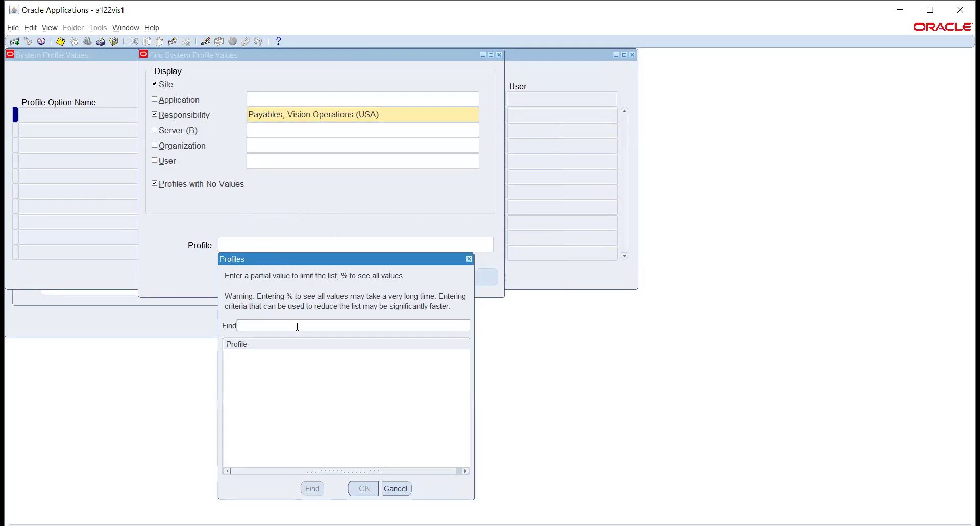
text(%operat%unit%)
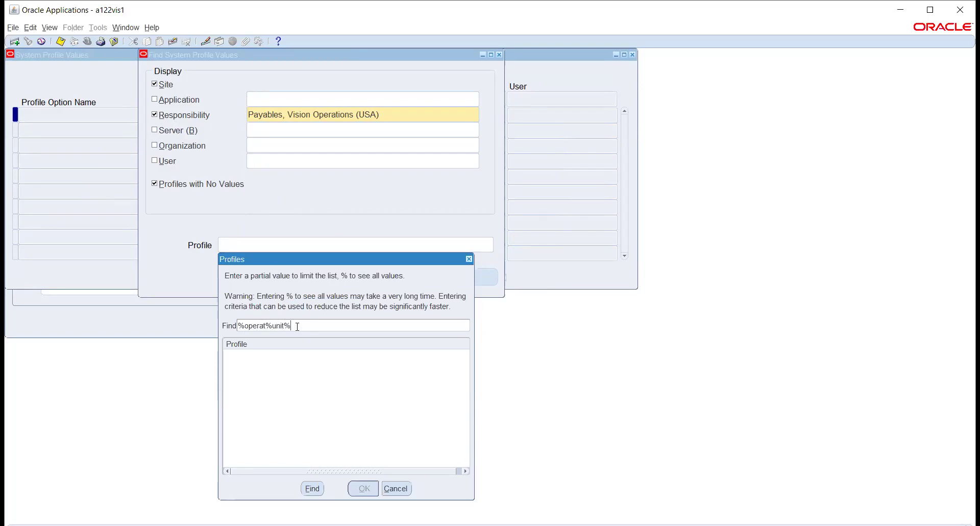
key(Return)
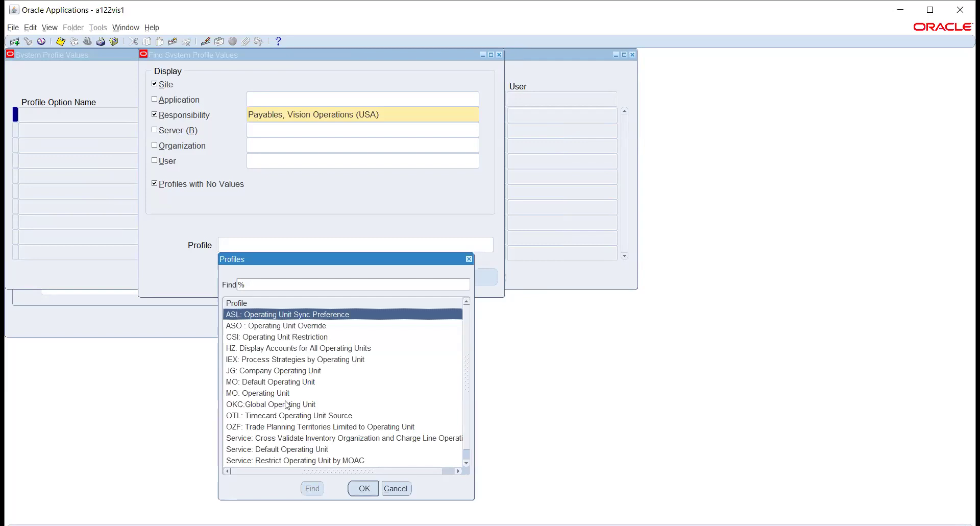
click(280, 383)
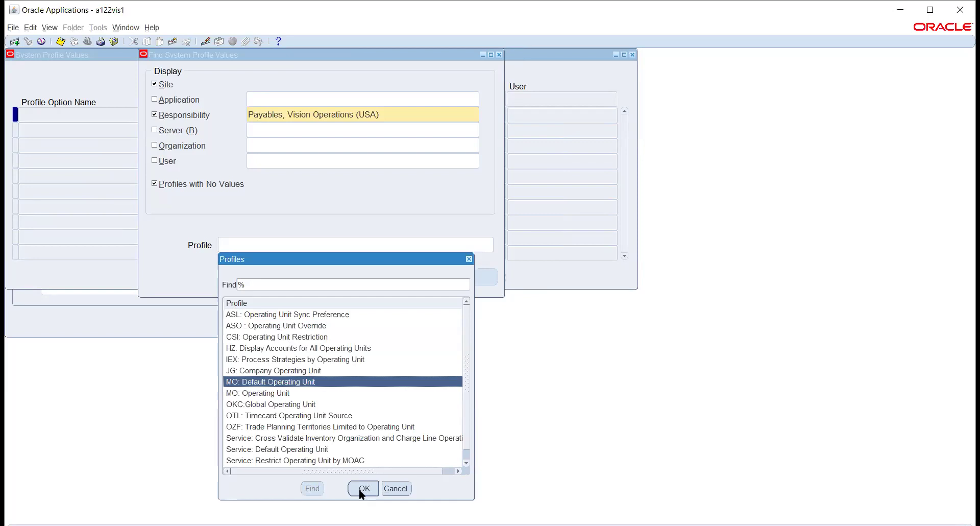
click(363, 487)
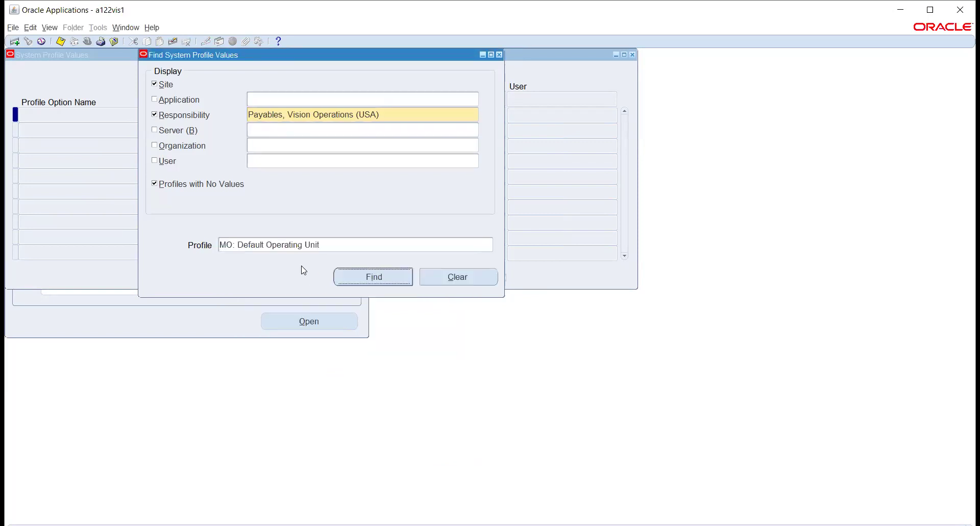
click(366, 281)
mouse_move(346, 278)
mouse_down()
mouse_move(359, 280)
mouse_move(335, 277)
mouse_up()
- Try to set MO: Default Operating Unit to Vision Operations at the responsibility level
click(426, 118)
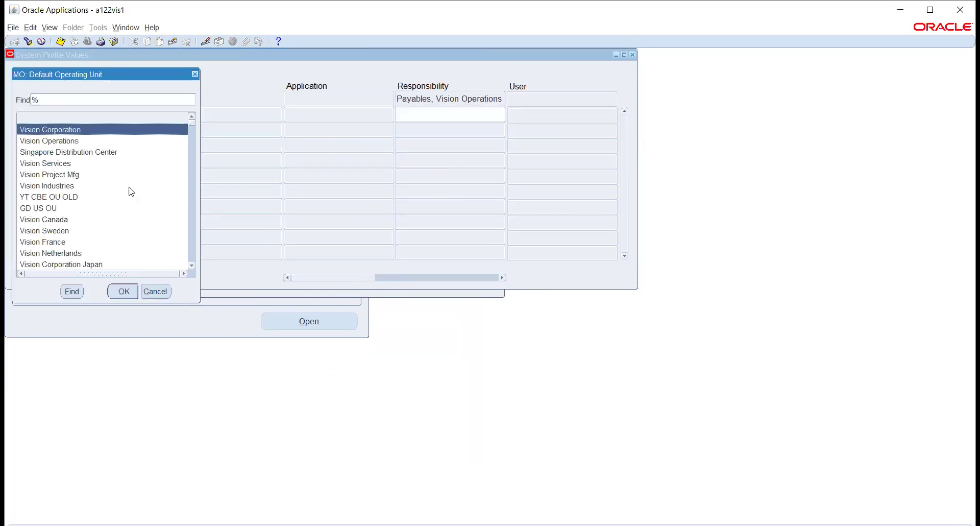
click(79, 143)
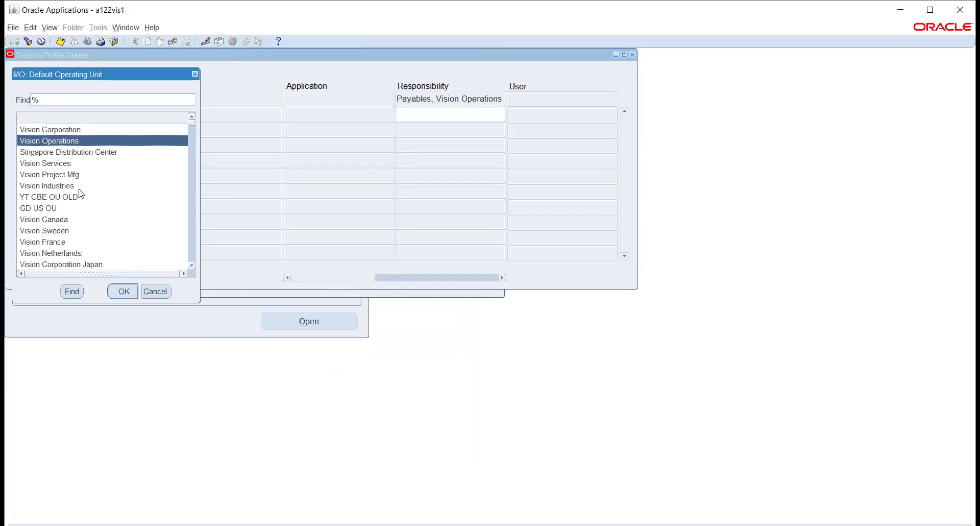
click(117, 290)
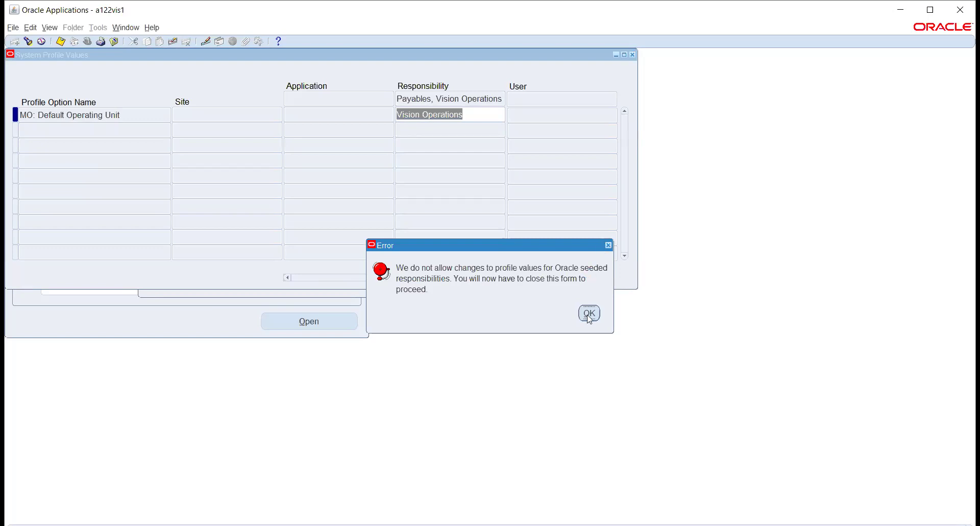
click(589, 313)
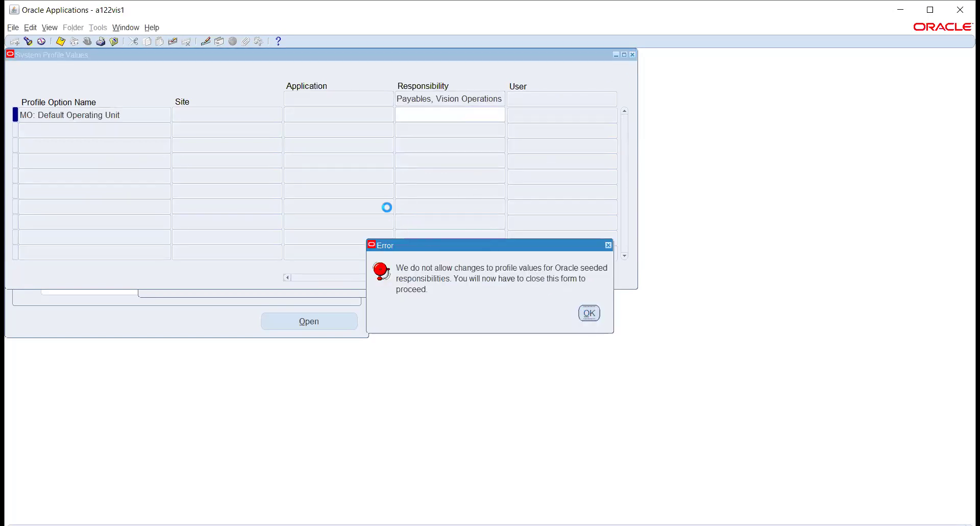
- Dismiss the profile error, close the profile form and switch to the Payables, Vision Operations (USA) responsibility
key(Return)
click(495, 320)
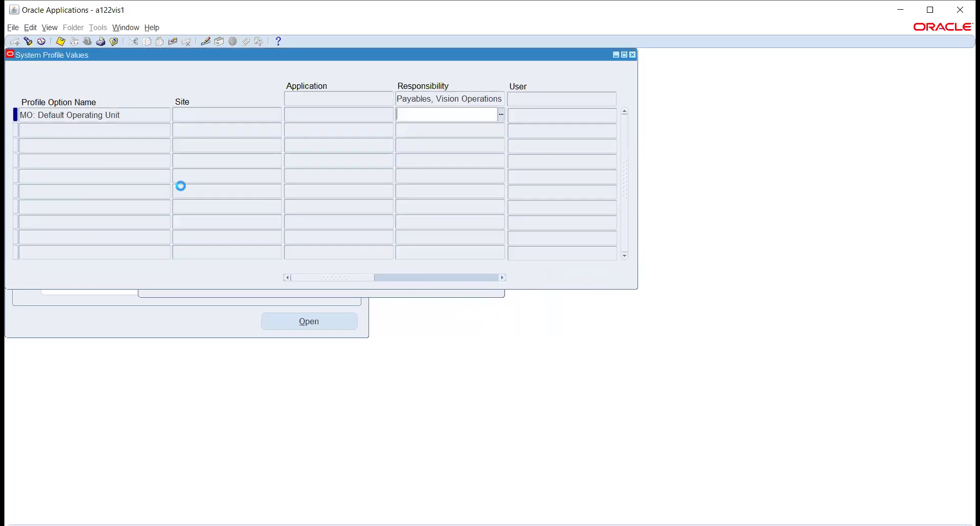
click(88, 41)
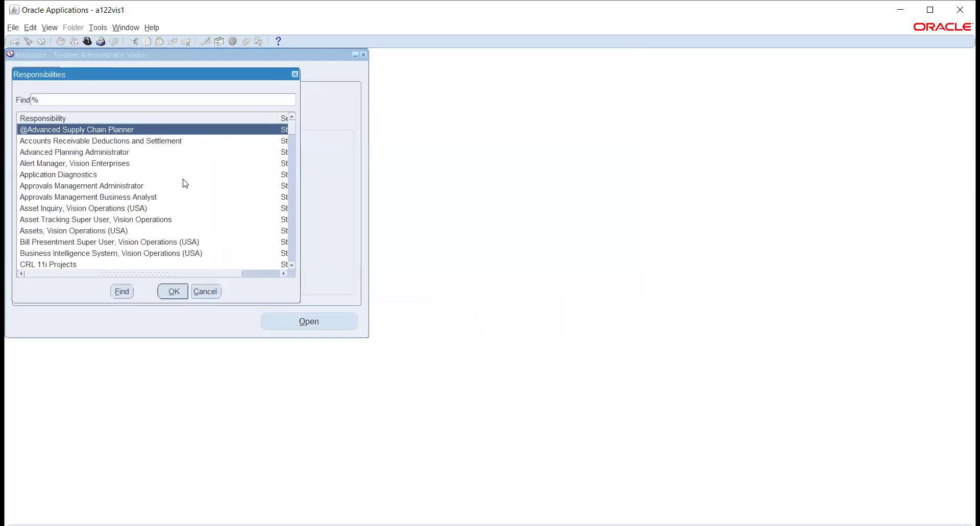
text(p)
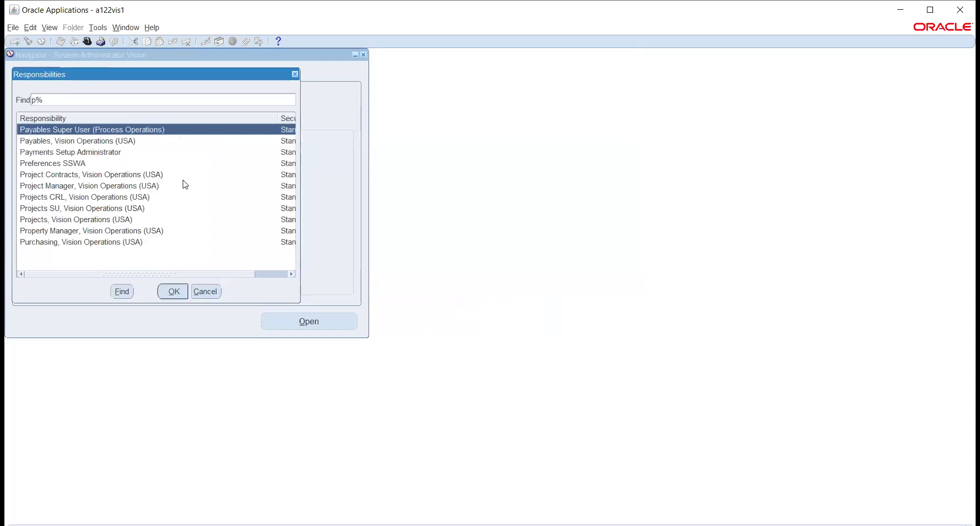
click(124, 145)
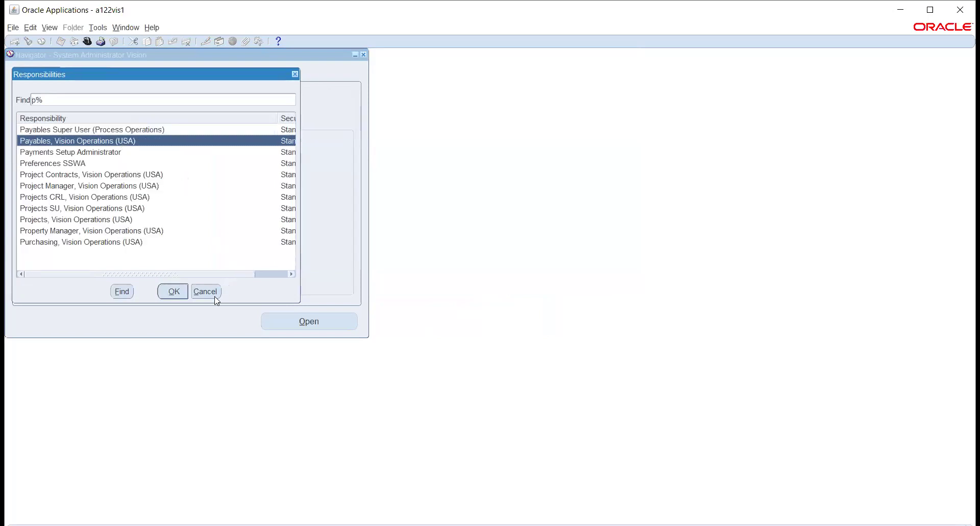
click(174, 292)
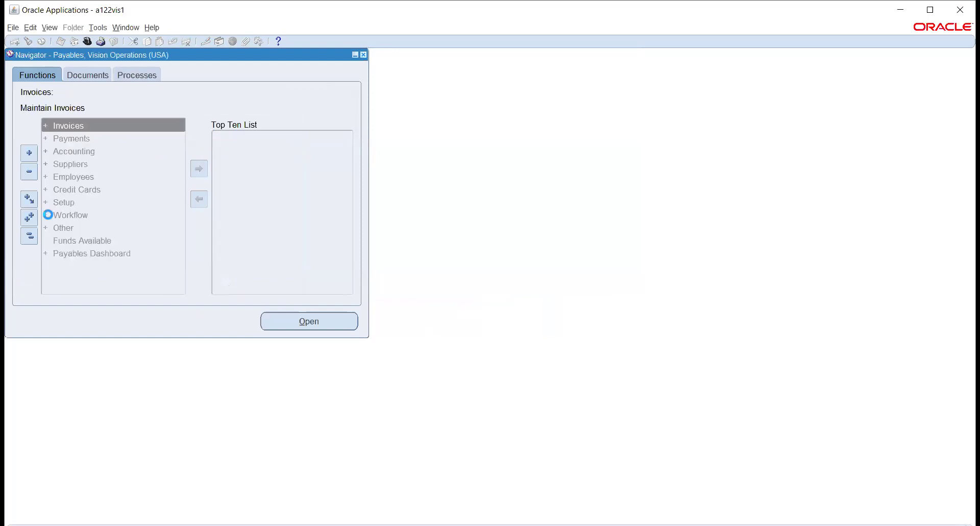
- Open Financials Options from the Options group of the Payables setup functions
click(60, 203)
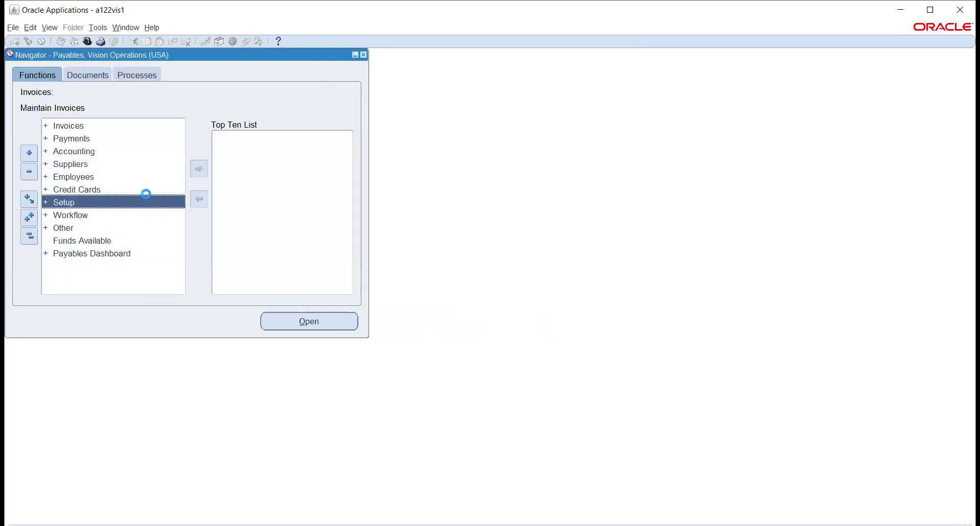
scroll(116, 221, down, 1)
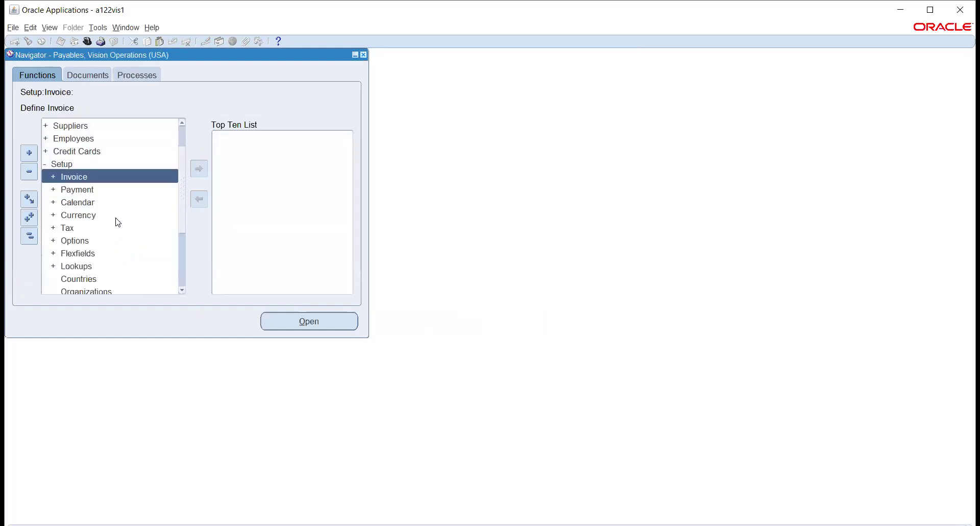
double_click(71, 240)
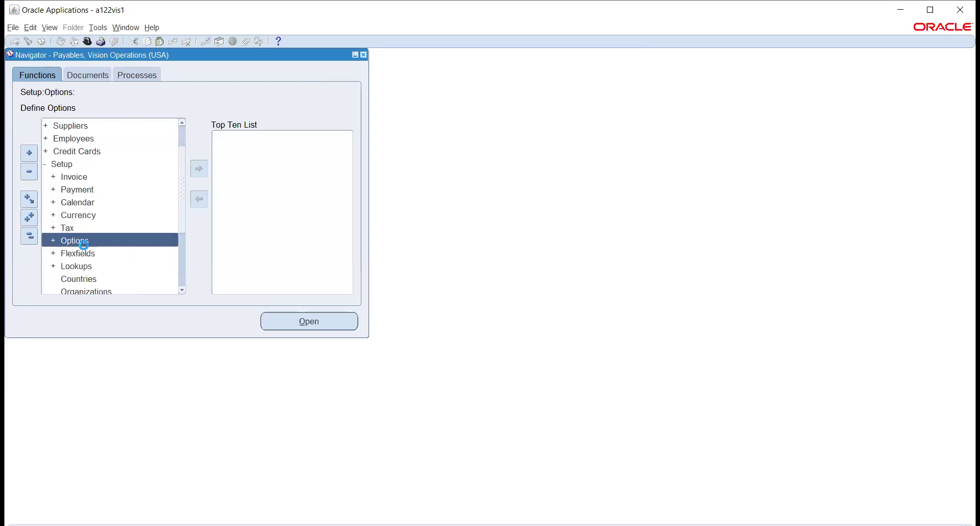
scroll(140, 219, down, 1)
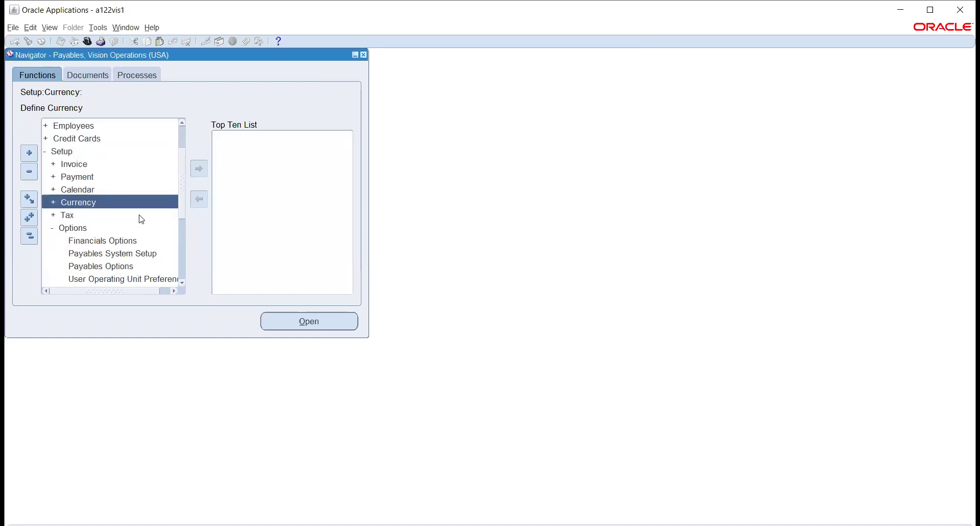
click(118, 240)
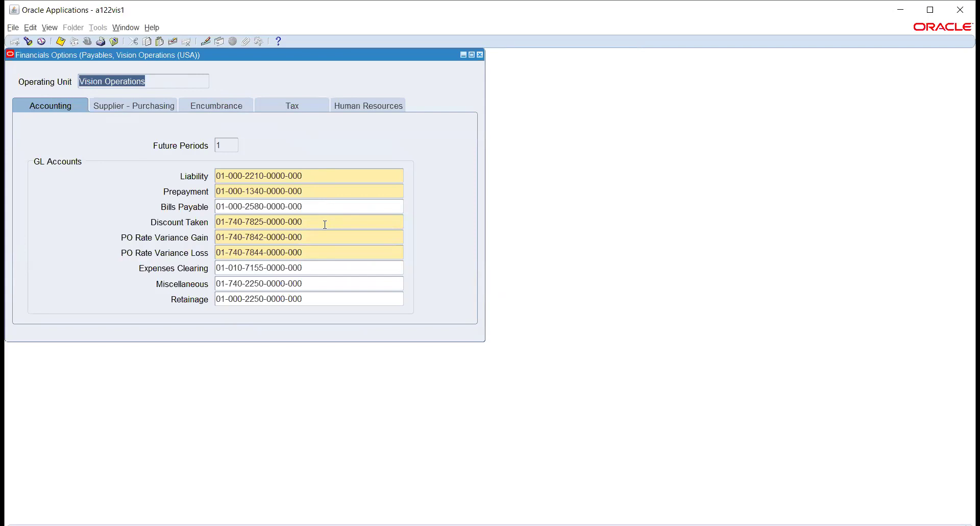
- Examine the default GL accounts from Liability to Retainage and the Future Periods setting in the accounting options
click(308, 177)
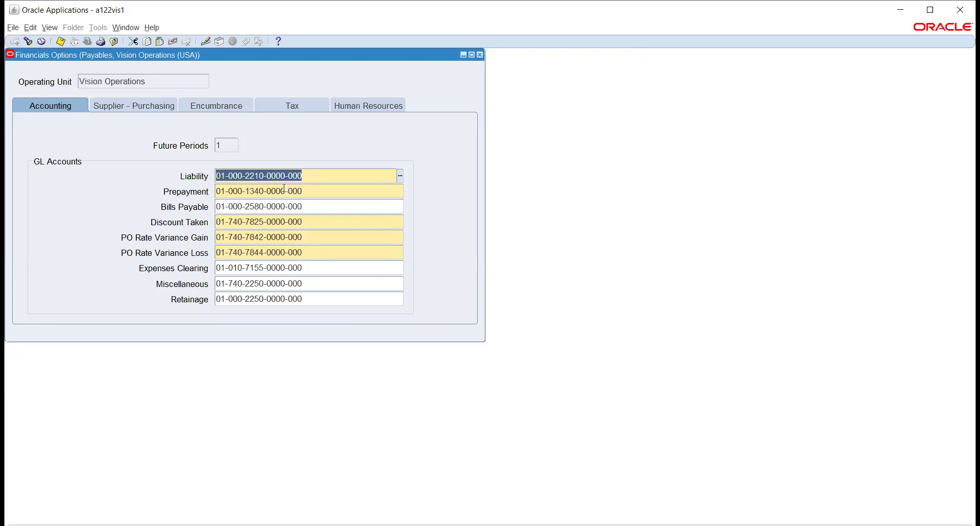
click(325, 176)
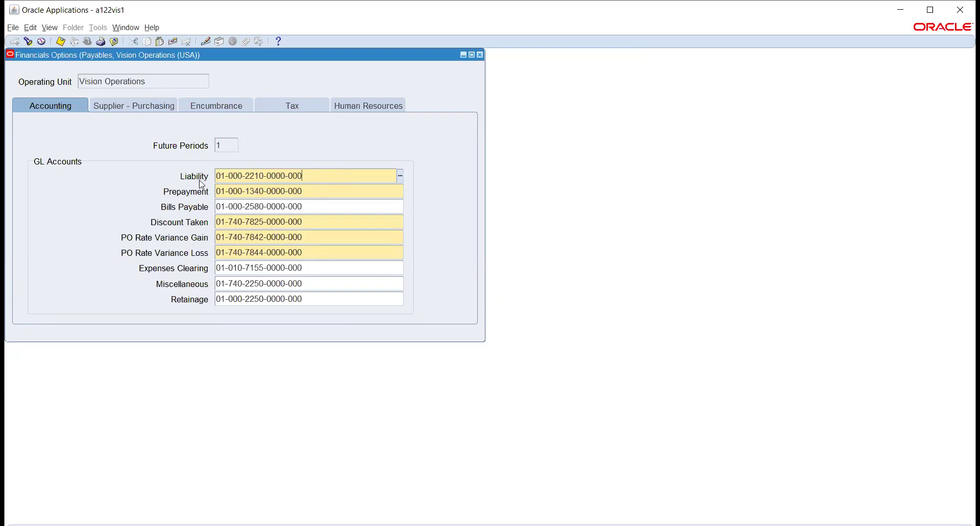
click(314, 188)
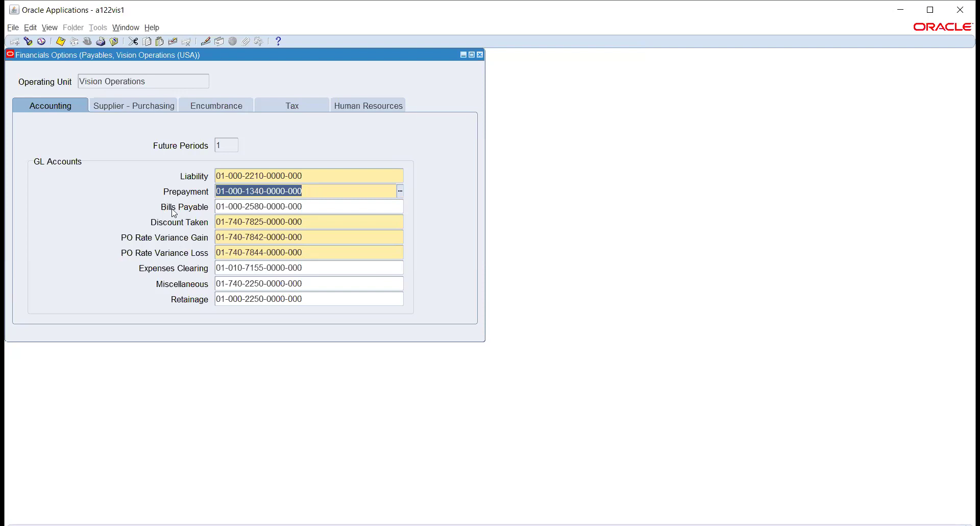
click(315, 207)
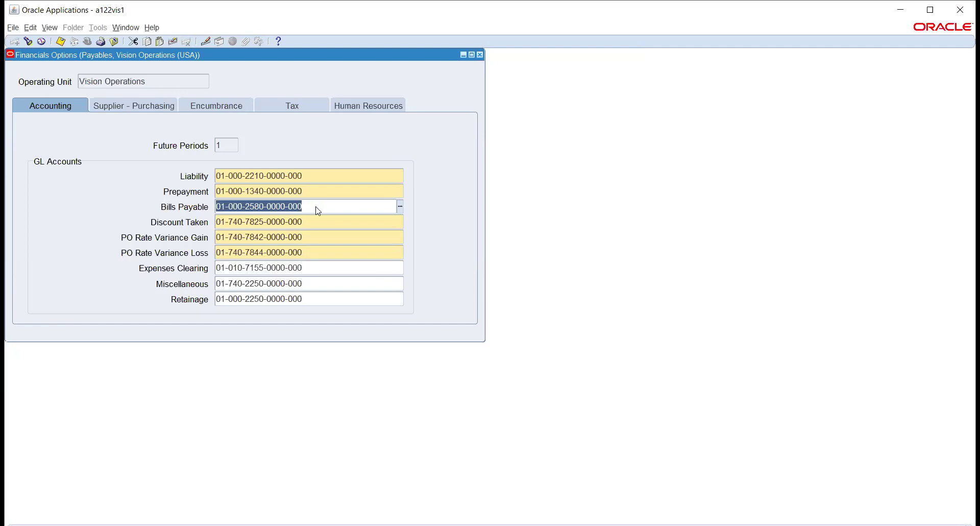
key(Tab)
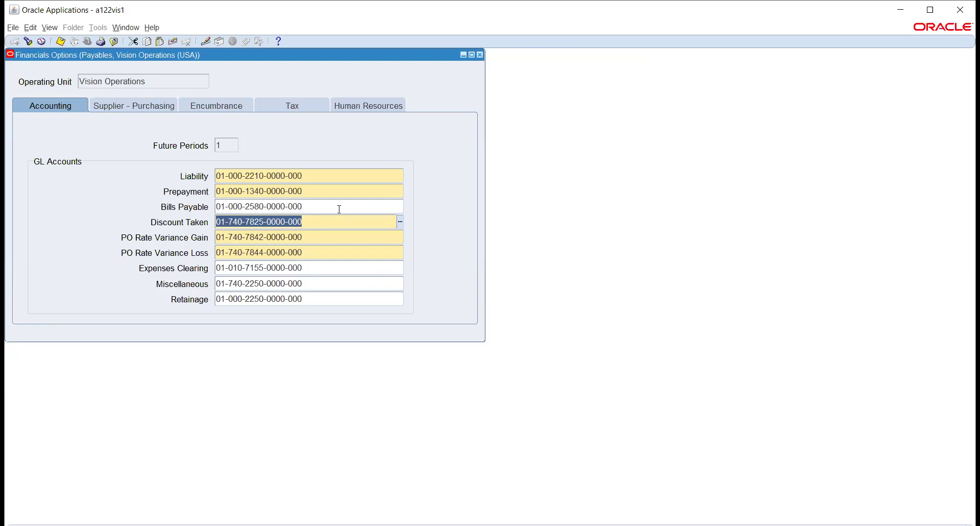
click(313, 237)
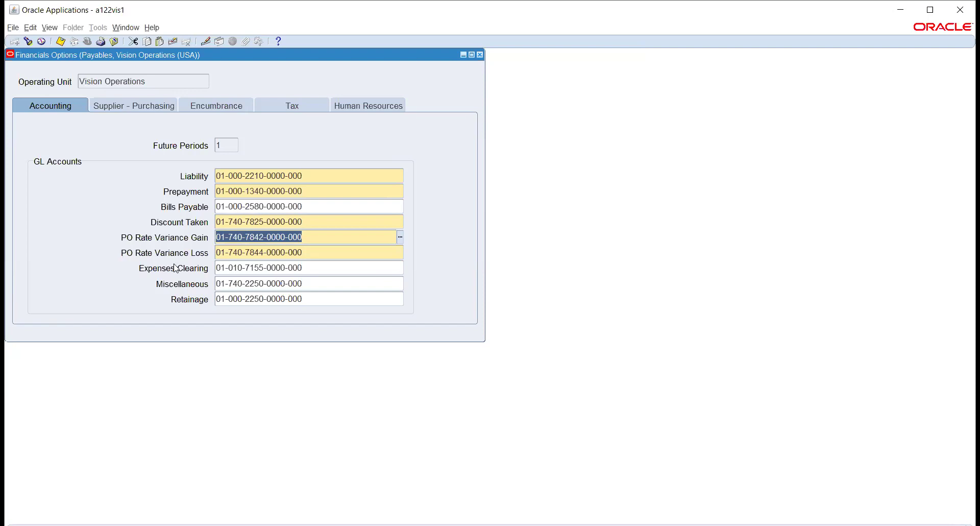
click(340, 266)
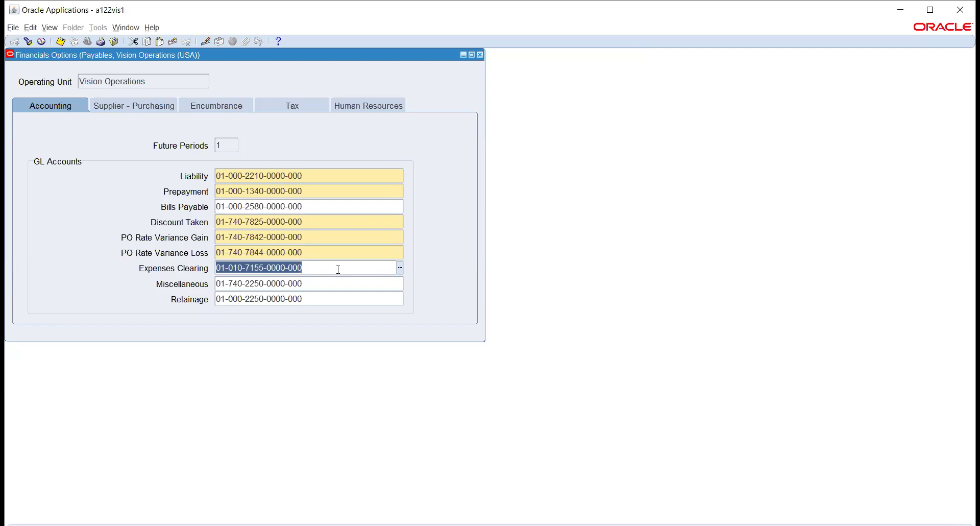
click(309, 284)
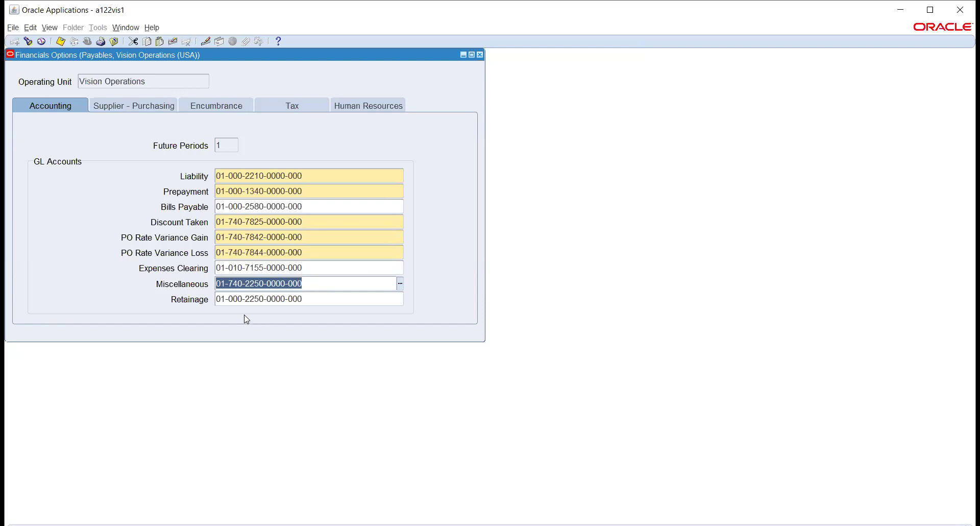
click(311, 299)
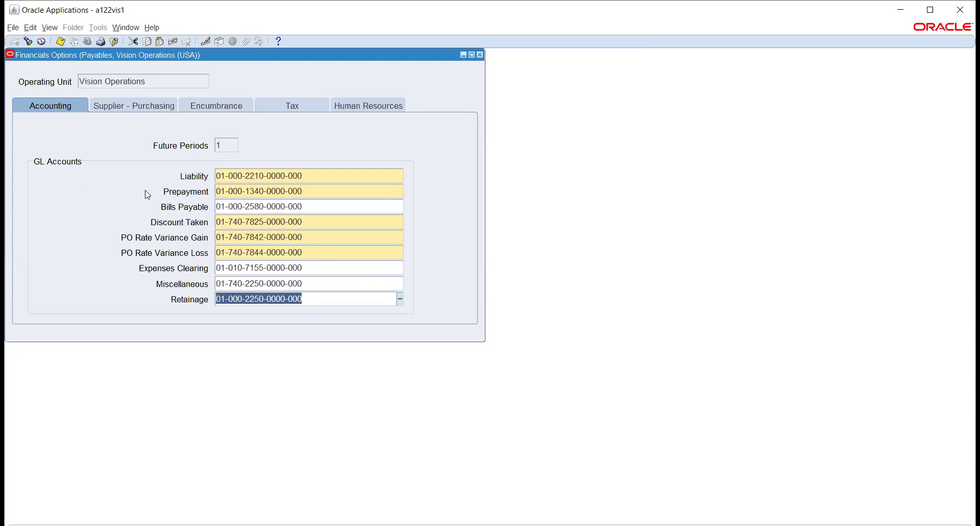
click(227, 145)
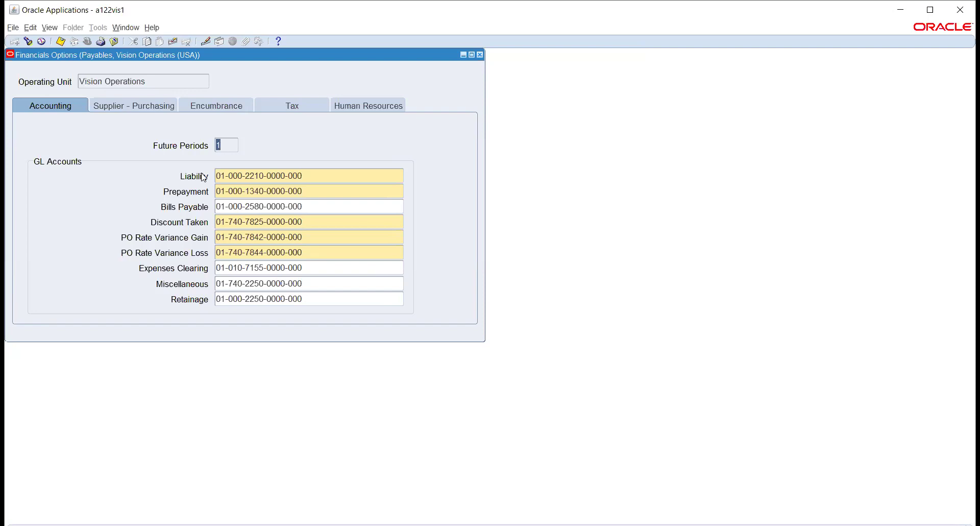
- Review the Supplier - Purchasing options, covering the ship-to location, bill-to location and inventory organization
click(110, 106)
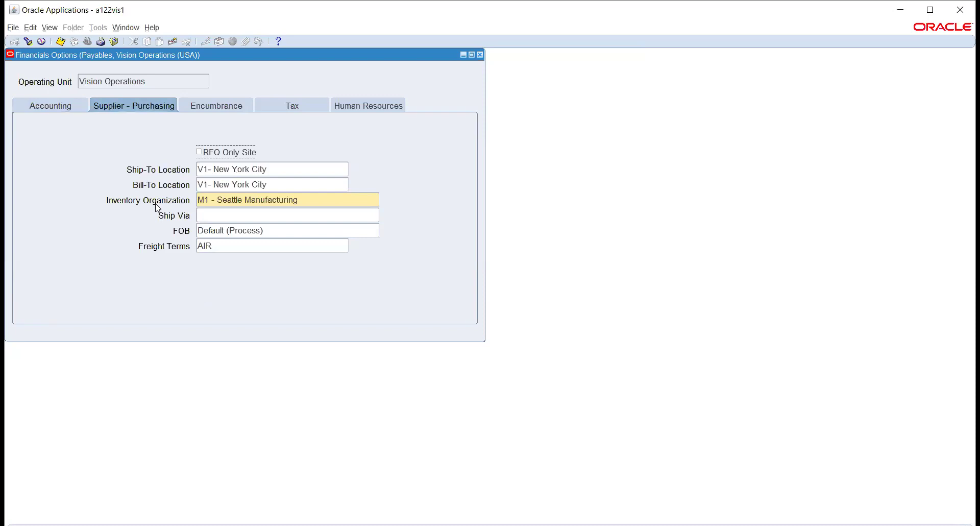
click(317, 199)
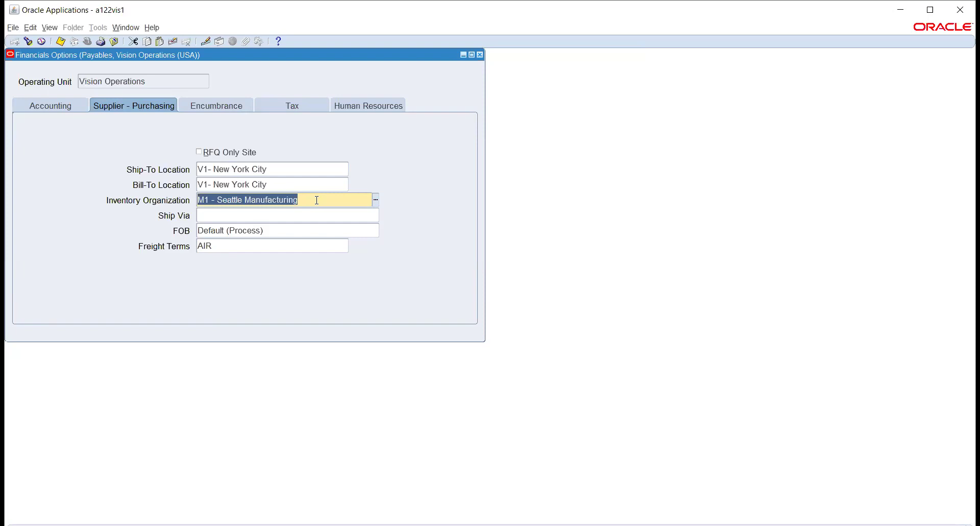
click(234, 169)
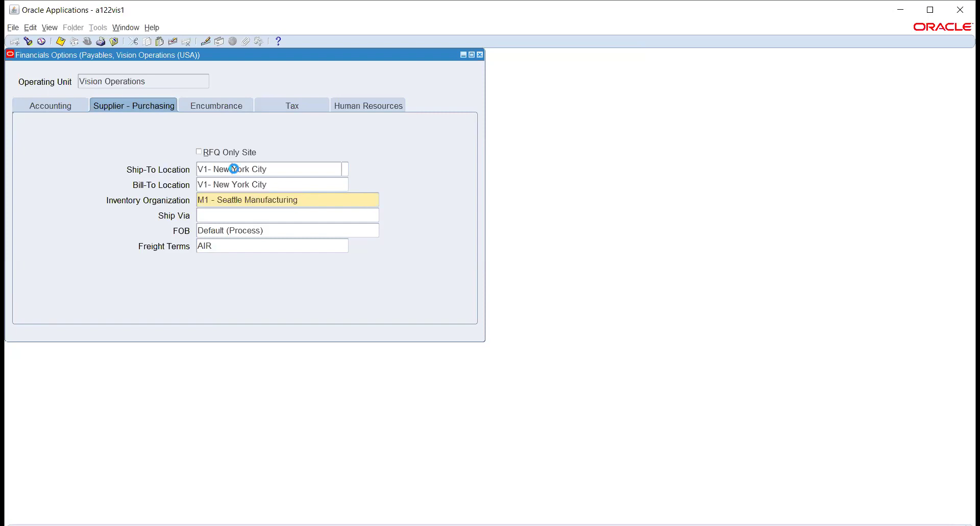
click(261, 184)
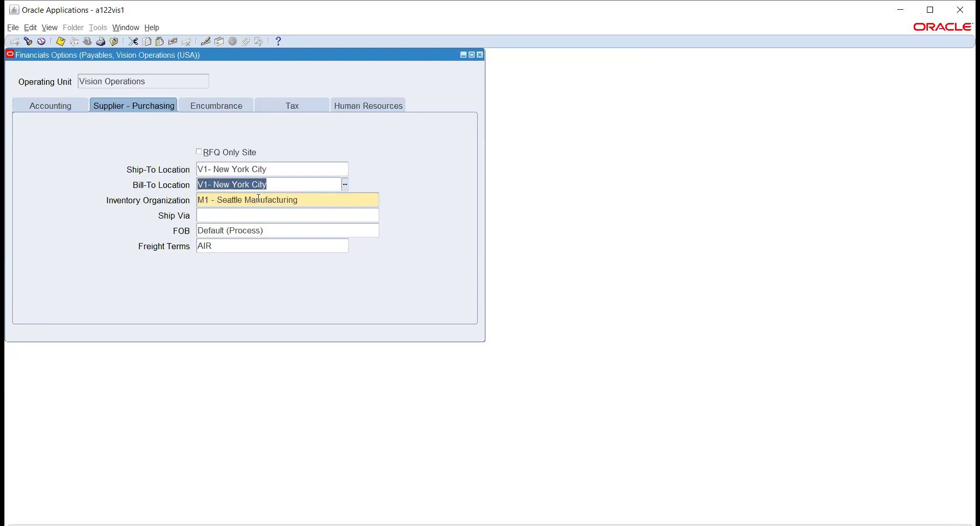
click(309, 199)
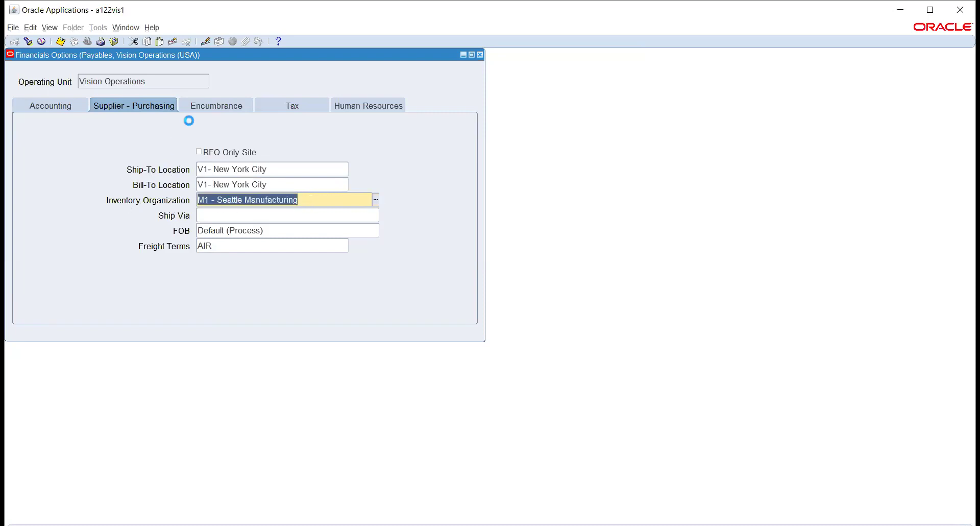
- Review the Encumbrance, Tax and Human Resources options, including employee numbering, and close Financials Options
click(208, 107)
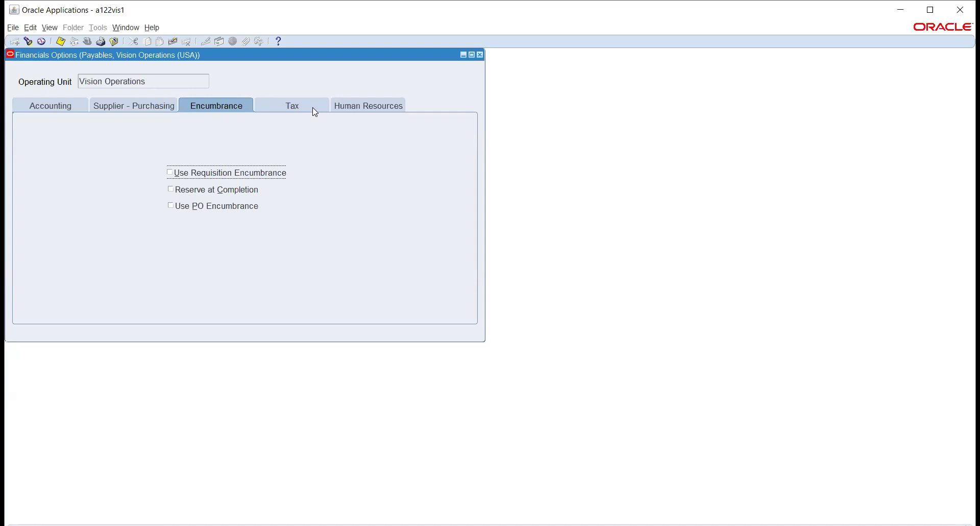
click(313, 106)
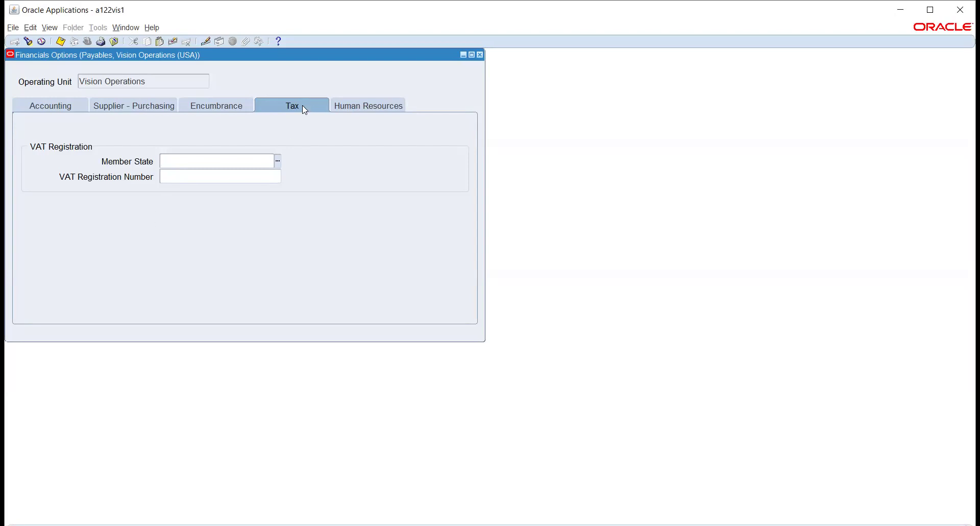
click(357, 107)
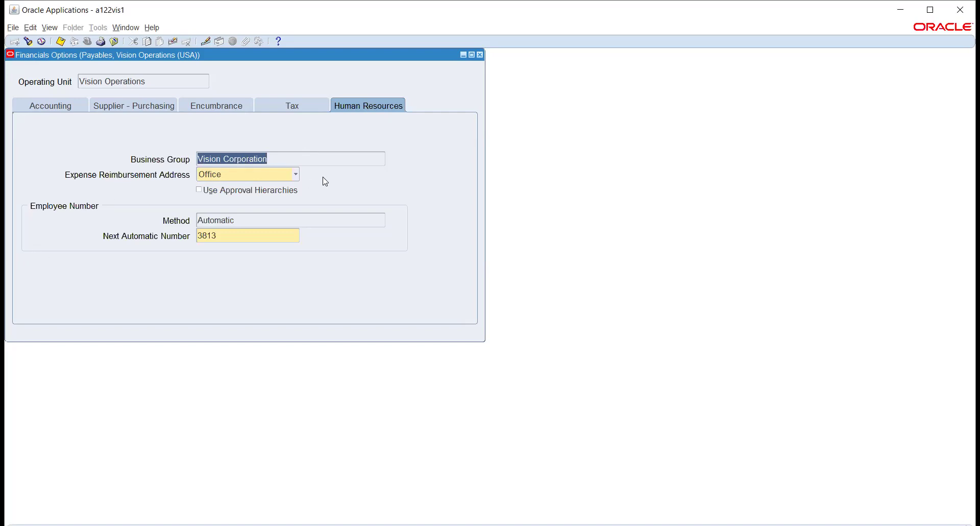
click(249, 214)
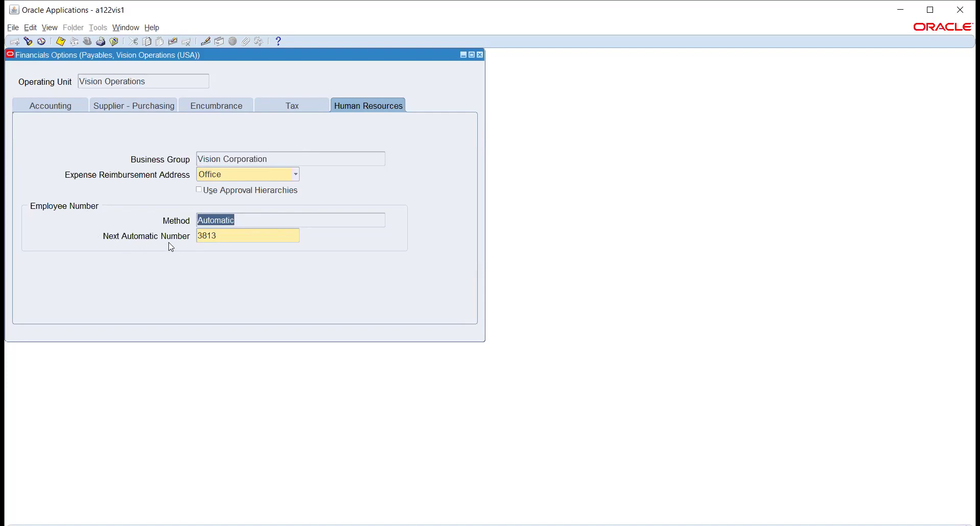
click(234, 234)
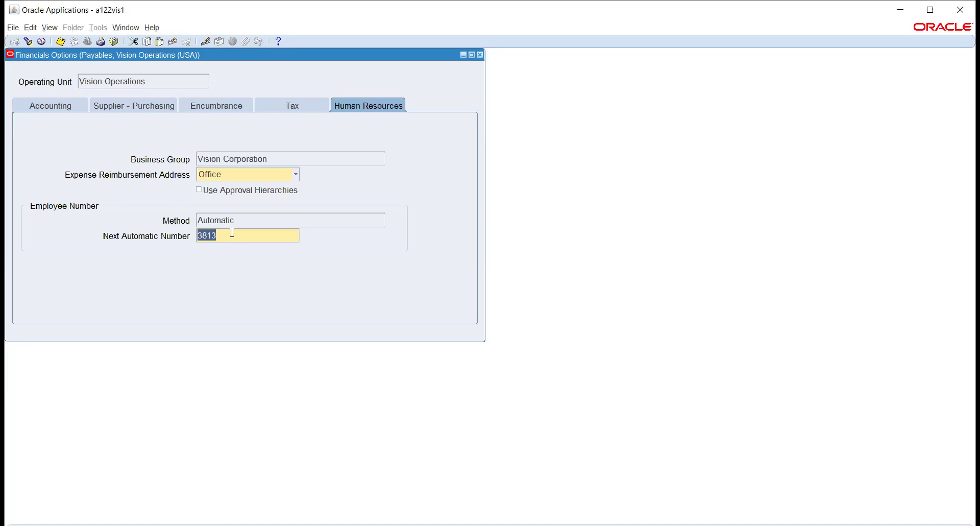
click(47, 108)
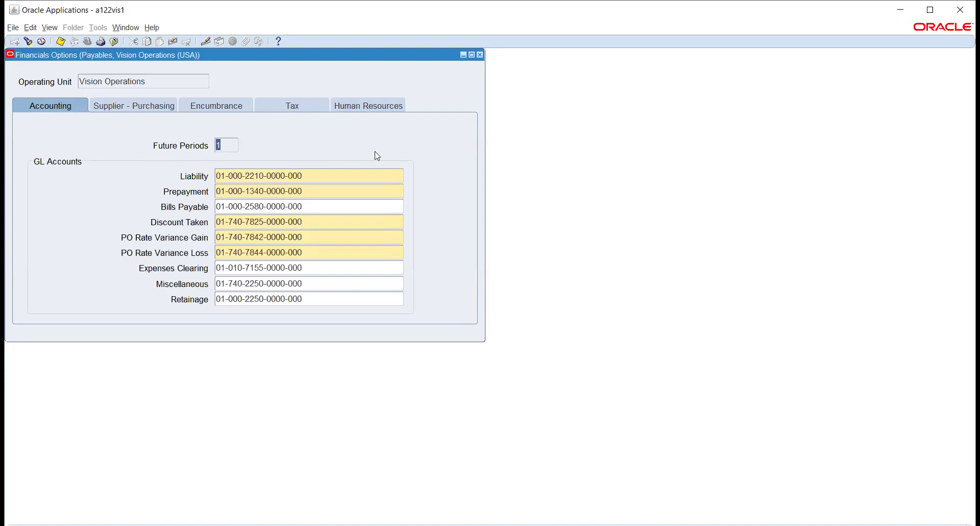
click(479, 54)
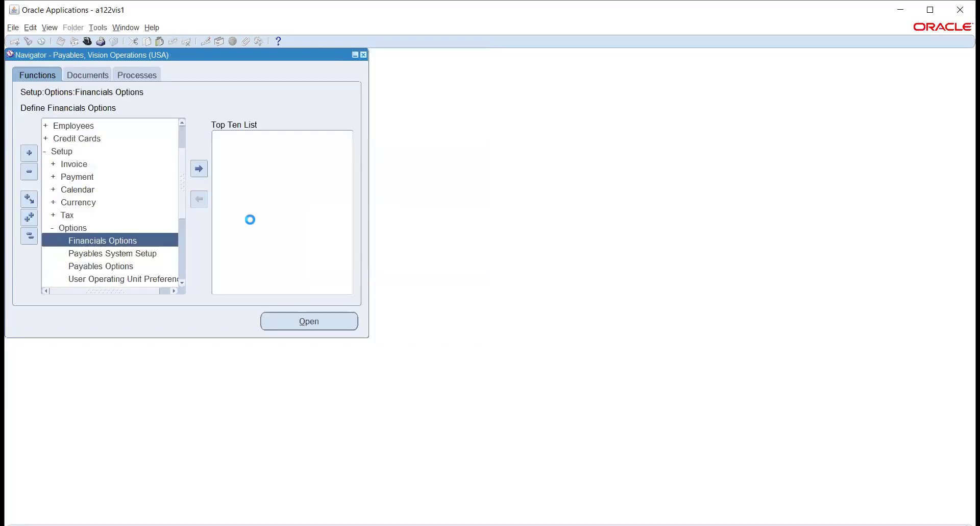
- Open Payables System Setup and examine the supplier number's entry method, type choices and next automatic number
double_click(141, 255)
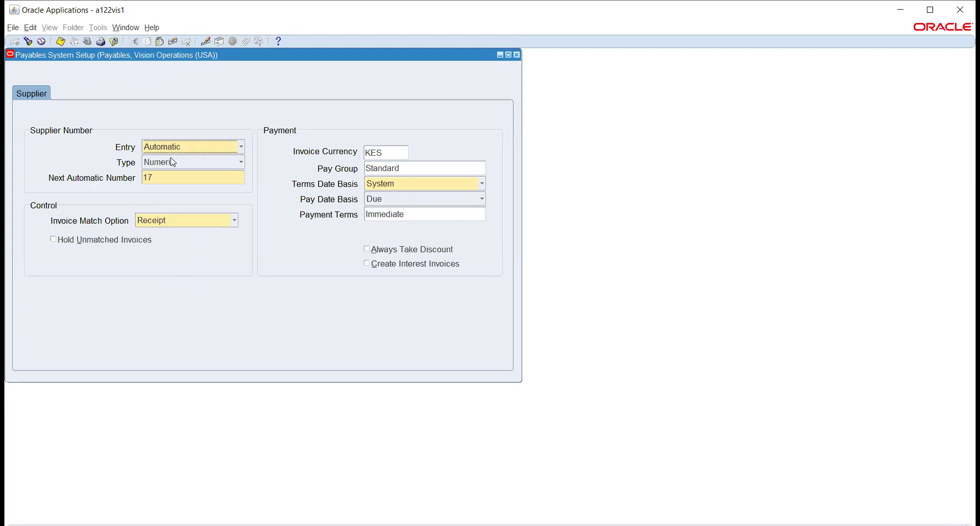
click(181, 150)
click(96, 154)
click(176, 162)
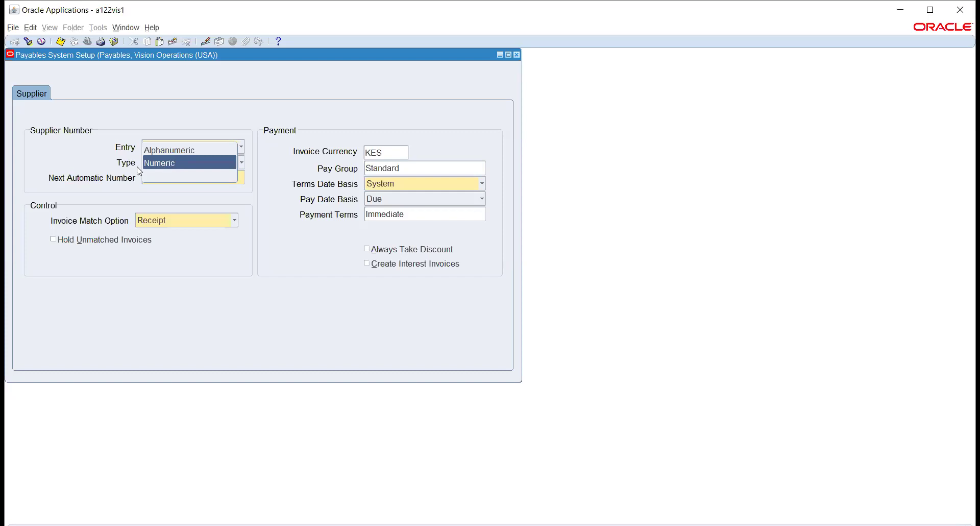
click(92, 156)
click(150, 178)
text(17)
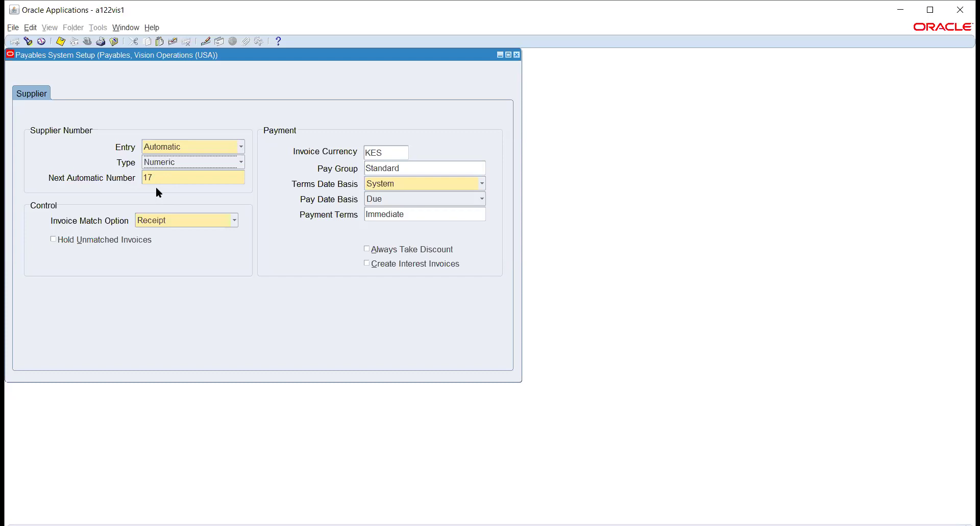
- Examine the Invoice Match Option choices and the default invoice currency and pay group
click(213, 220)
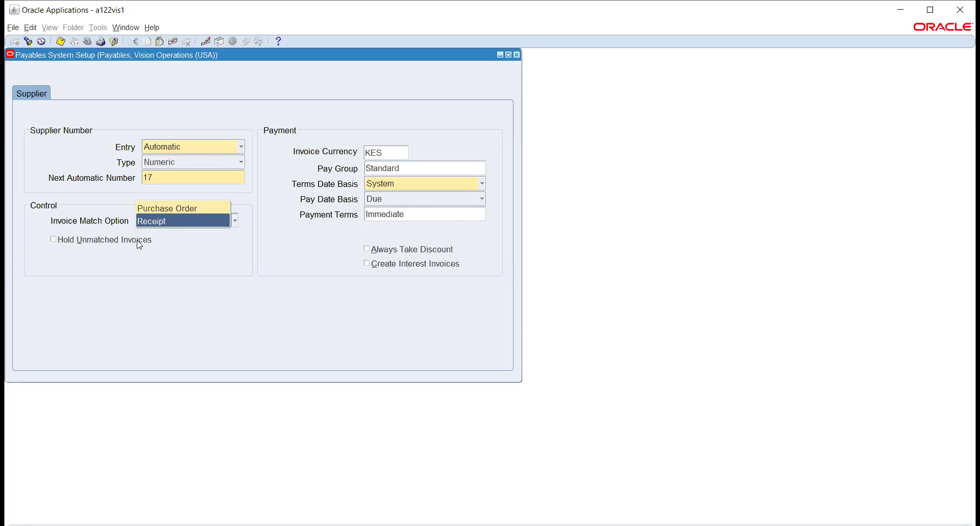
click(262, 237)
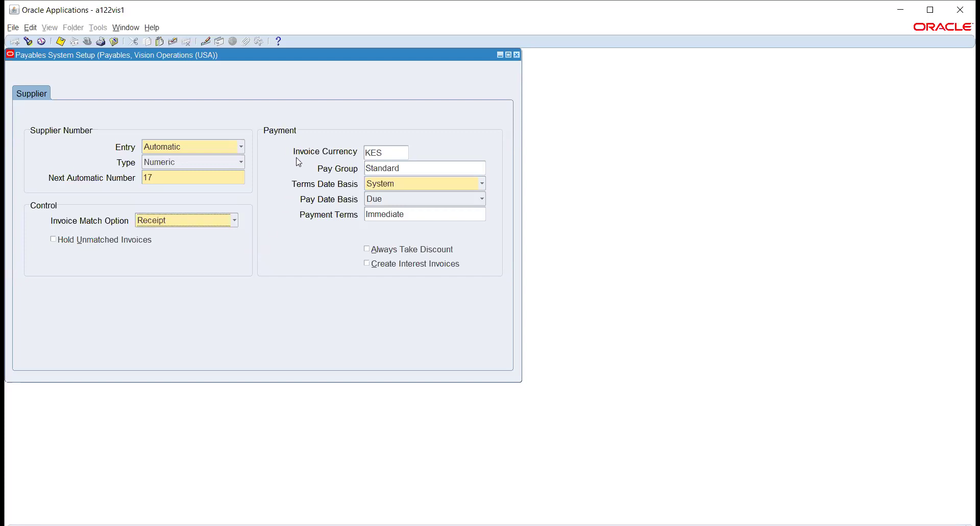
double_click(398, 152)
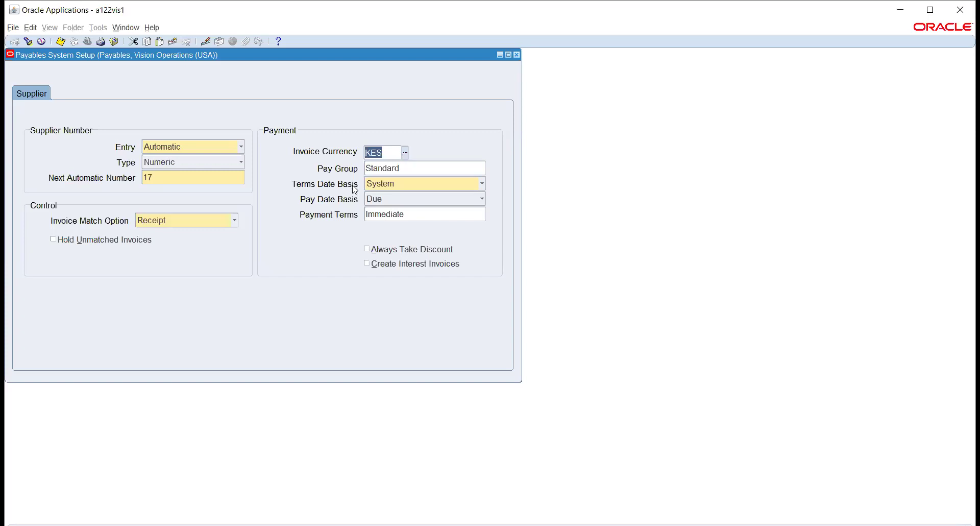
key(Tab)
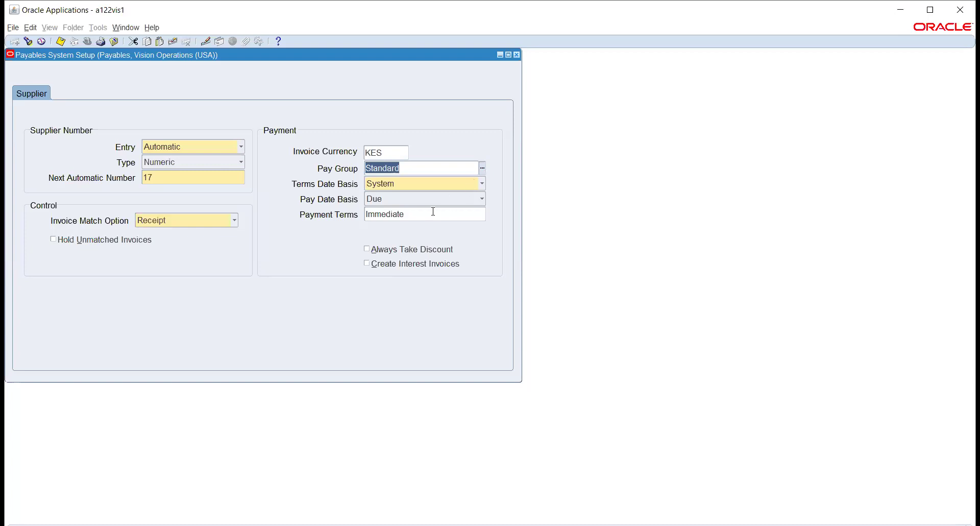
- Examine the Terms Date Basis choices and the default payment terms for suppliers
click(377, 190)
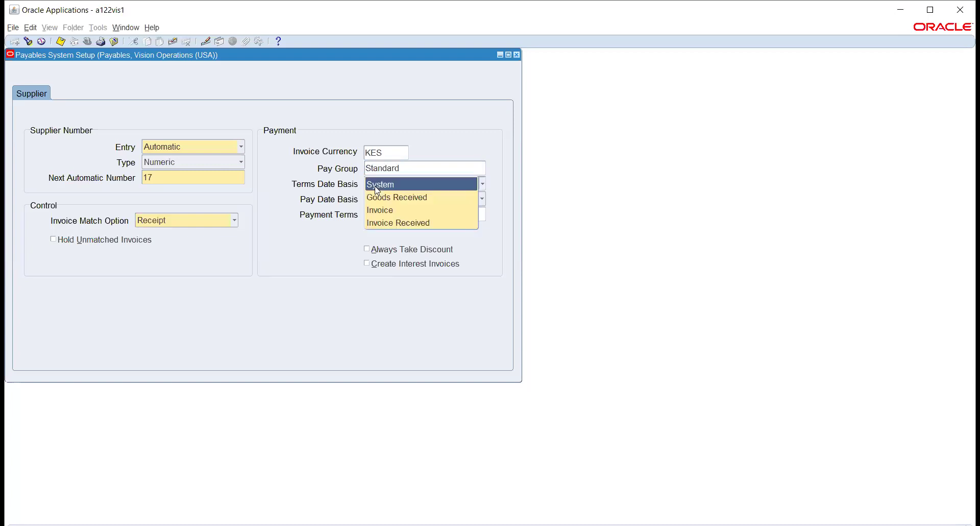
click(483, 147)
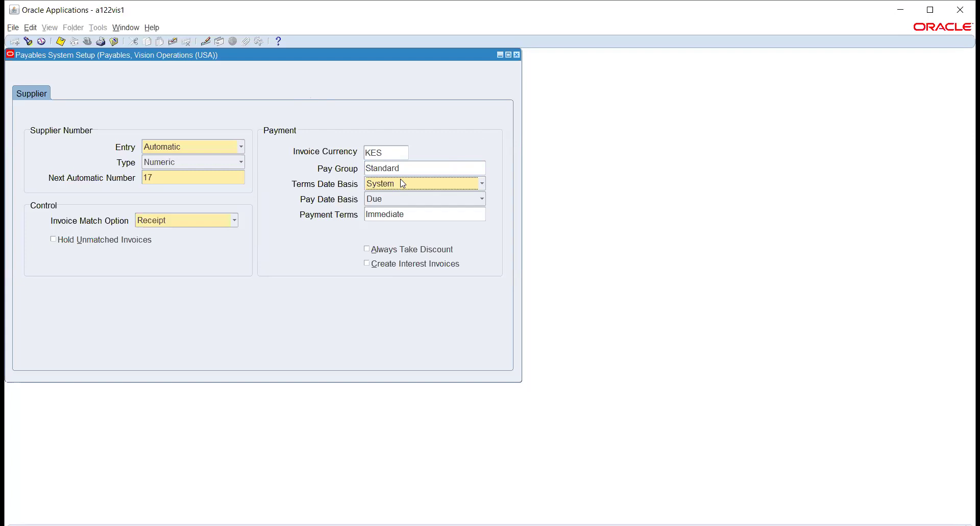
click(443, 214)
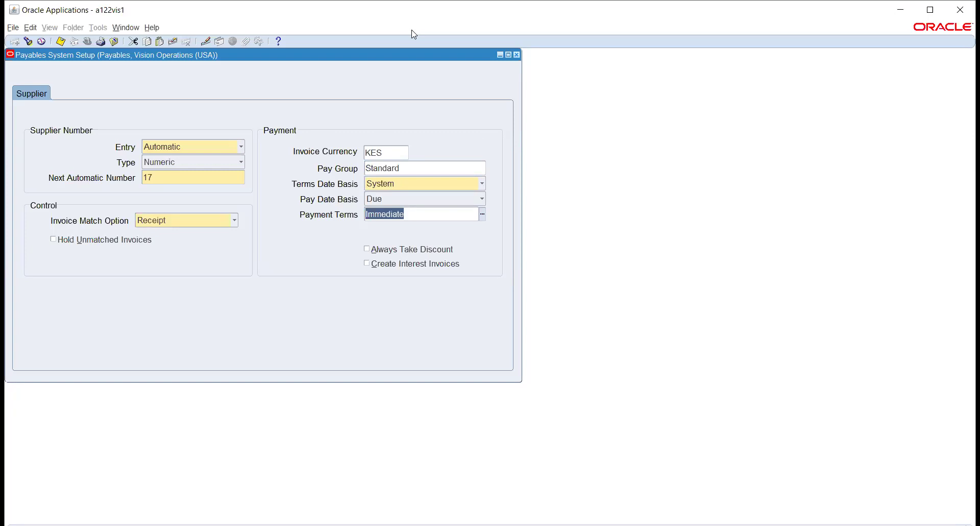
key(alt+Tab)
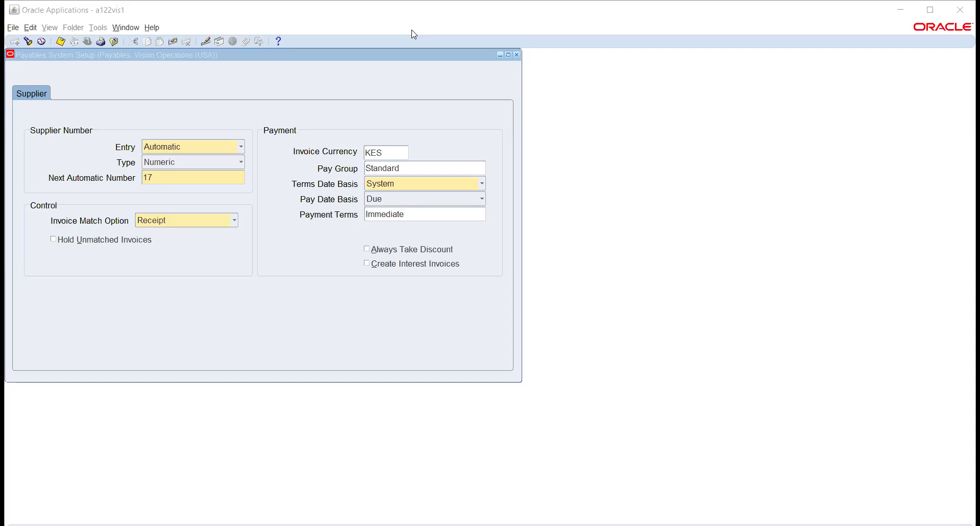
click(416, 216)
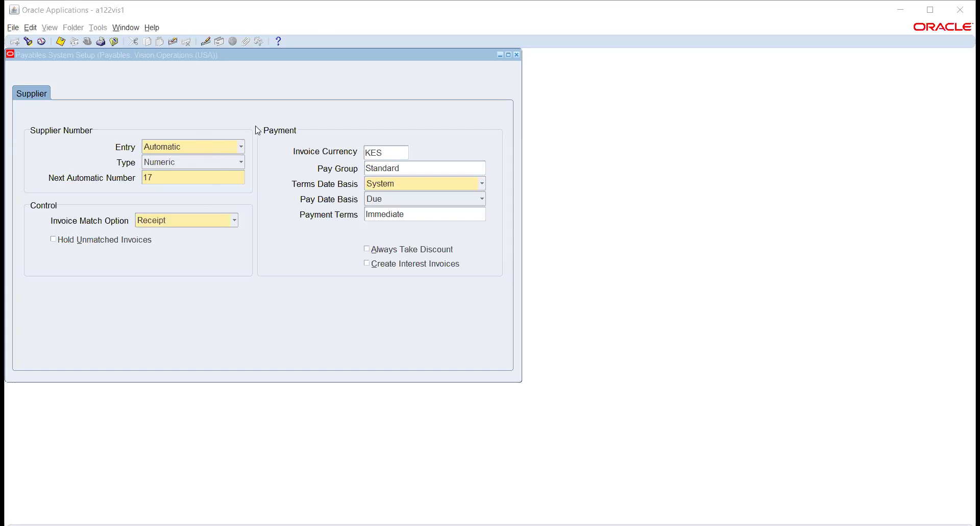
click(417, 216)
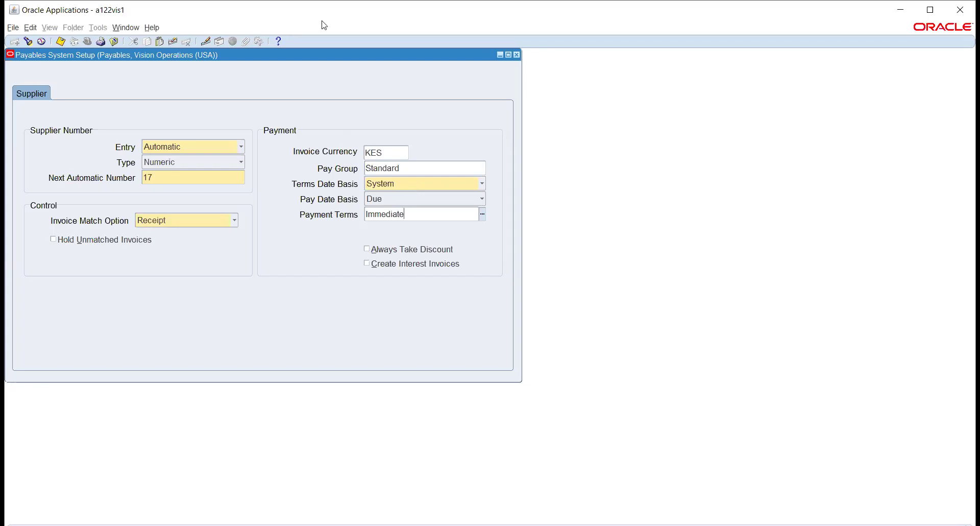
key(alt+Tab)
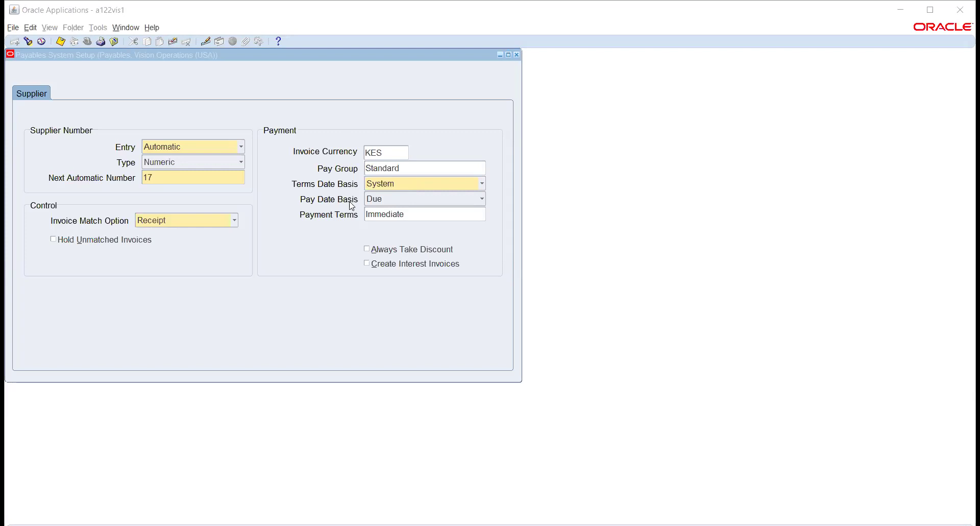
- Recheck the supplier pay group and compare the Goods Received, Invoice and Invoice Received choices for Terms Date Basis
click(406, 167)
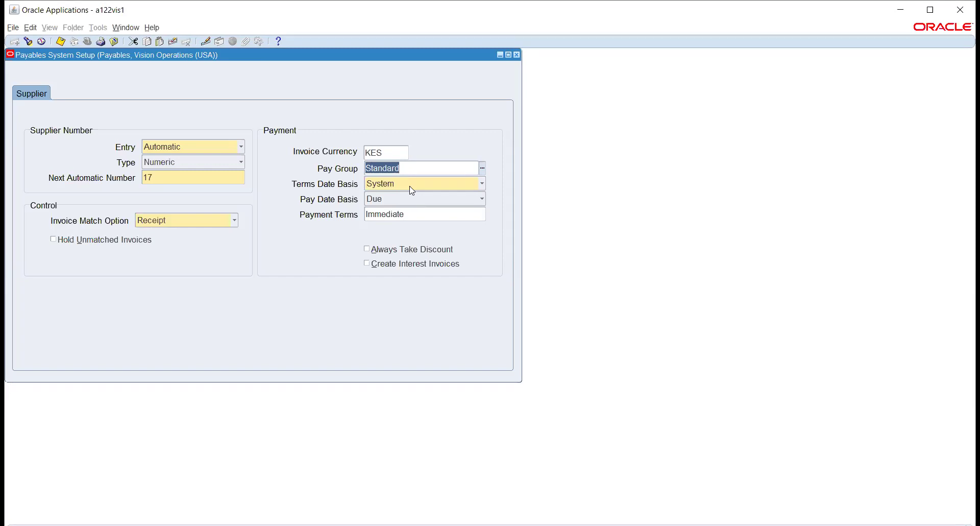
click(429, 31)
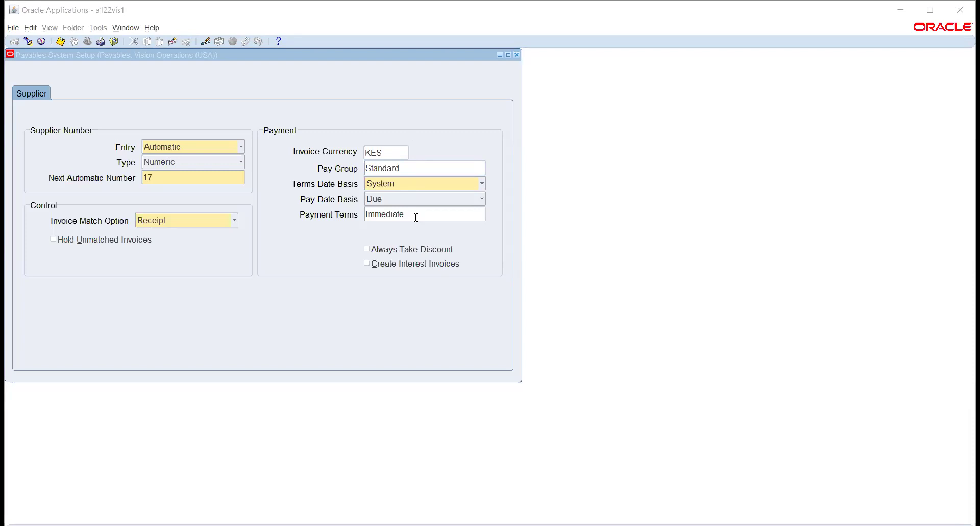
click(409, 187)
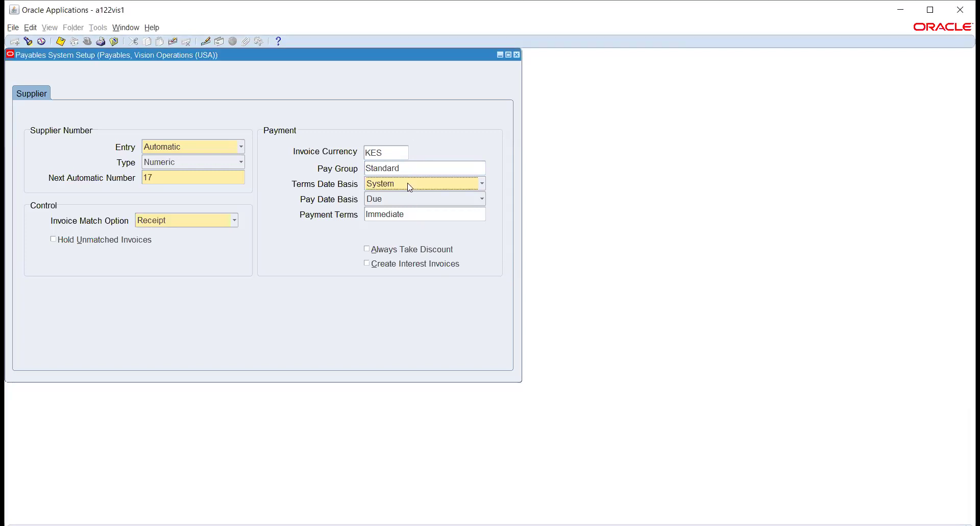
click(410, 187)
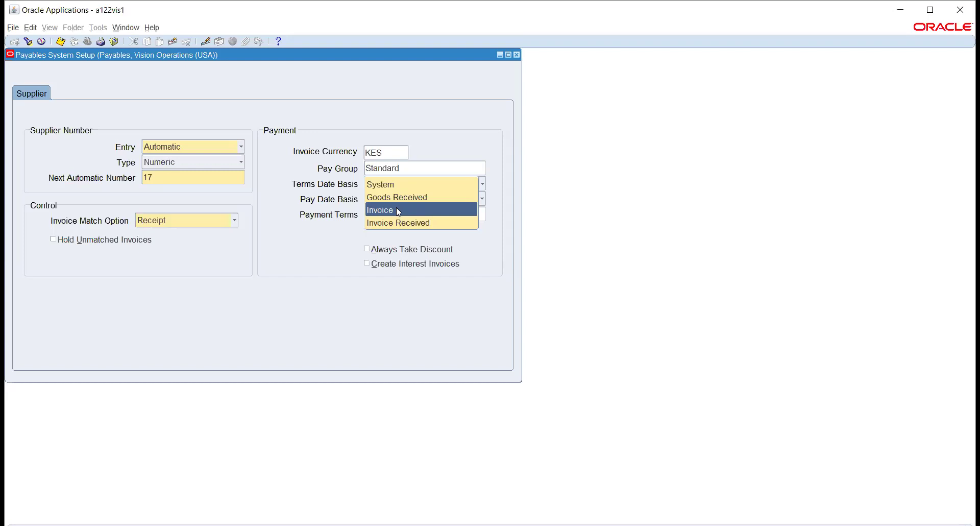
click(494, 147)
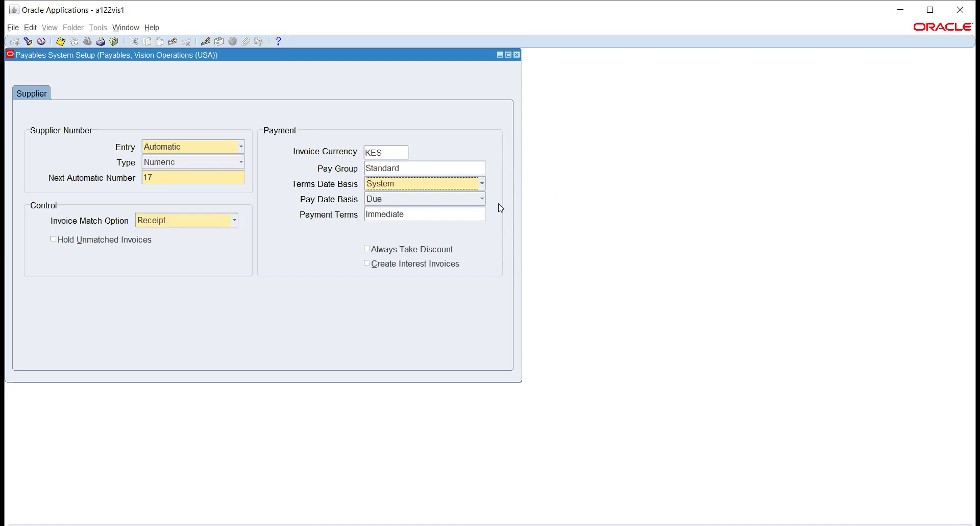
- Examine the Pay Date Basis choices and close Payables System Setup
click(443, 199)
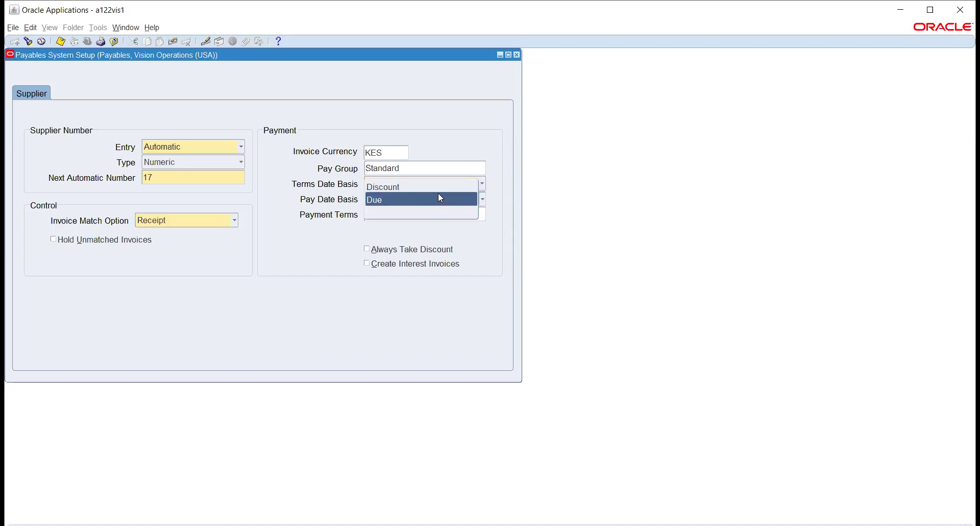
click(370, 195)
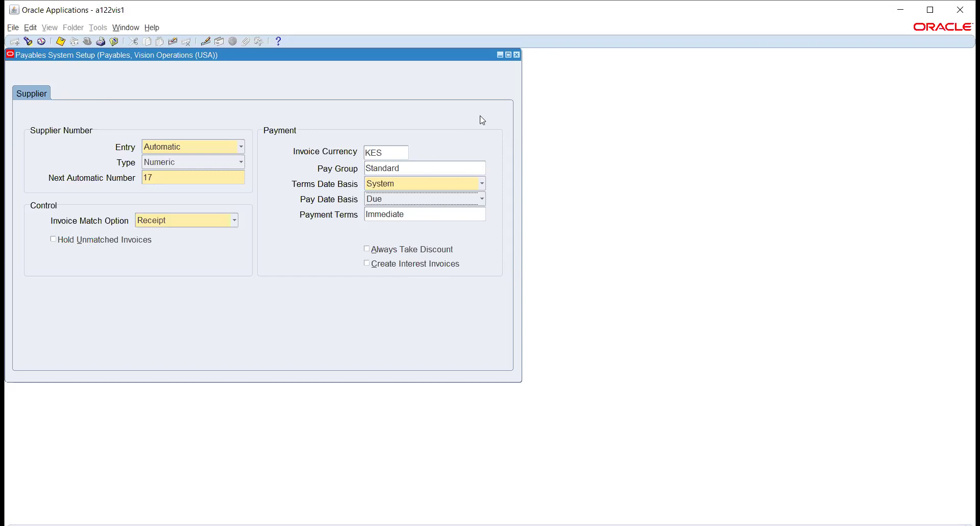
click(517, 54)
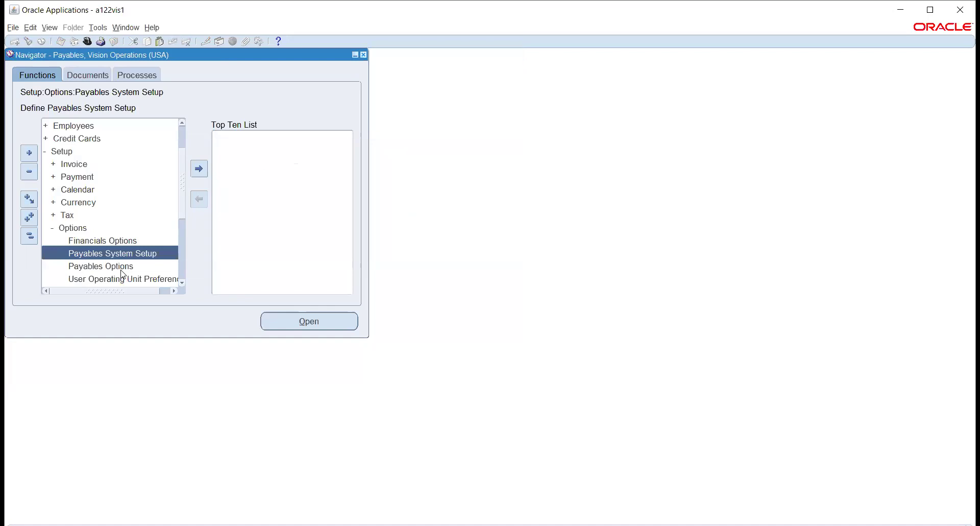
- Open Payables Options and review the accounting and currency options, including the realized gain, realized loss and rounding accounts
click(117, 266)
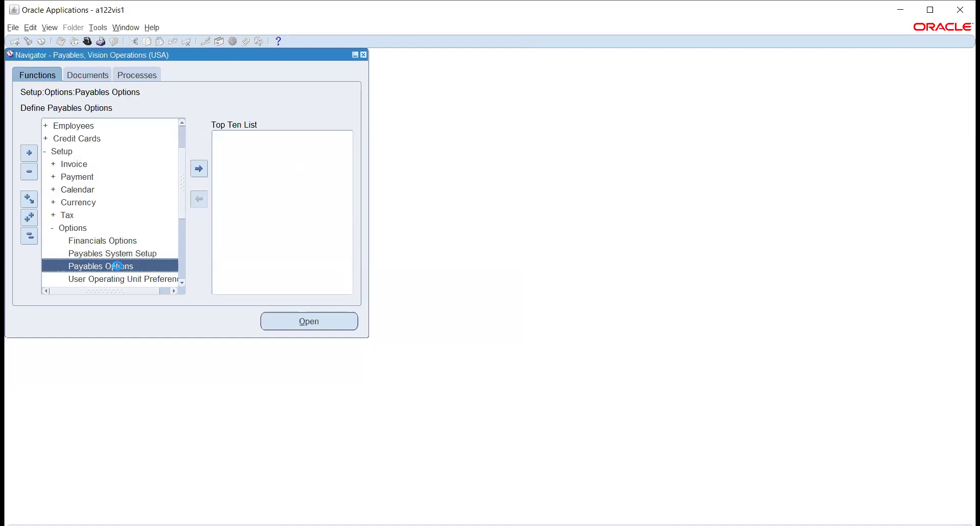
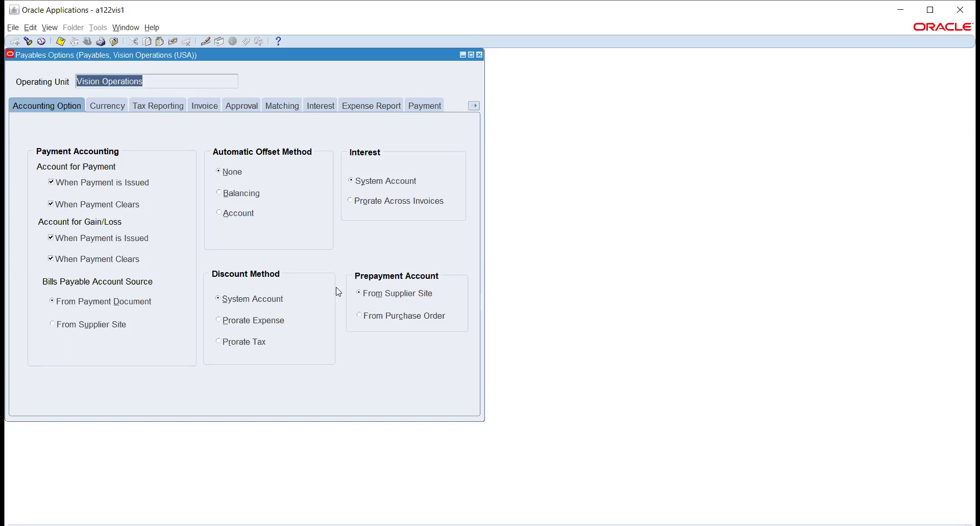
click(107, 105)
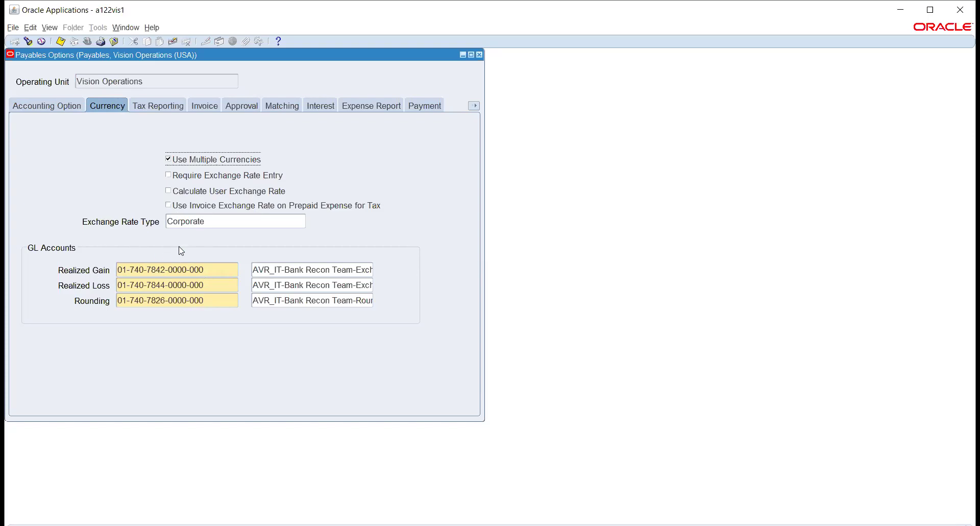
click(216, 268)
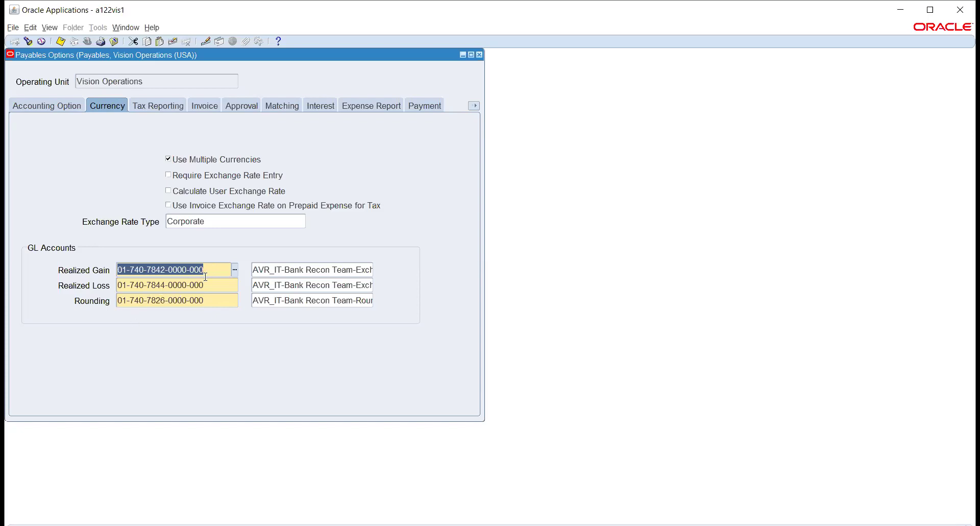
click(223, 302)
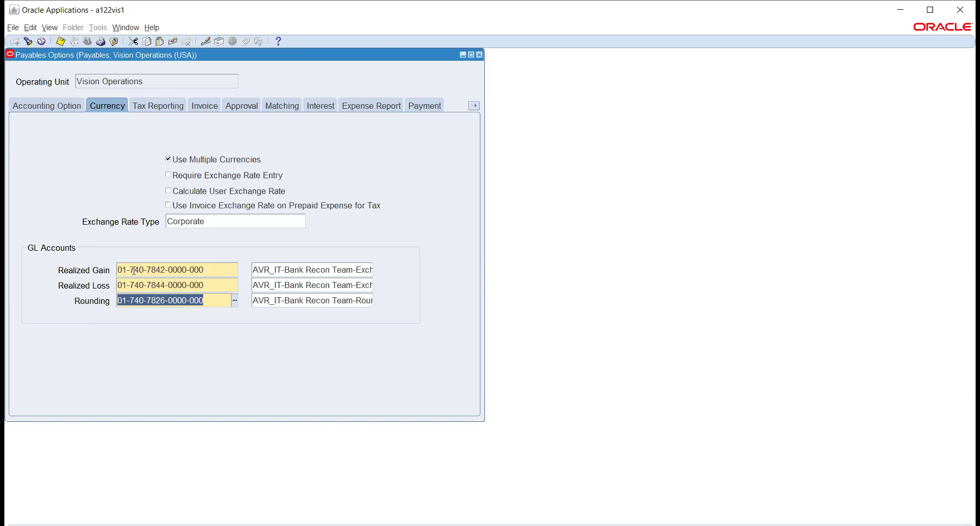
- Review the Tax Reporting and Invoice options, including the freight account and prepayment payment terms
click(137, 104)
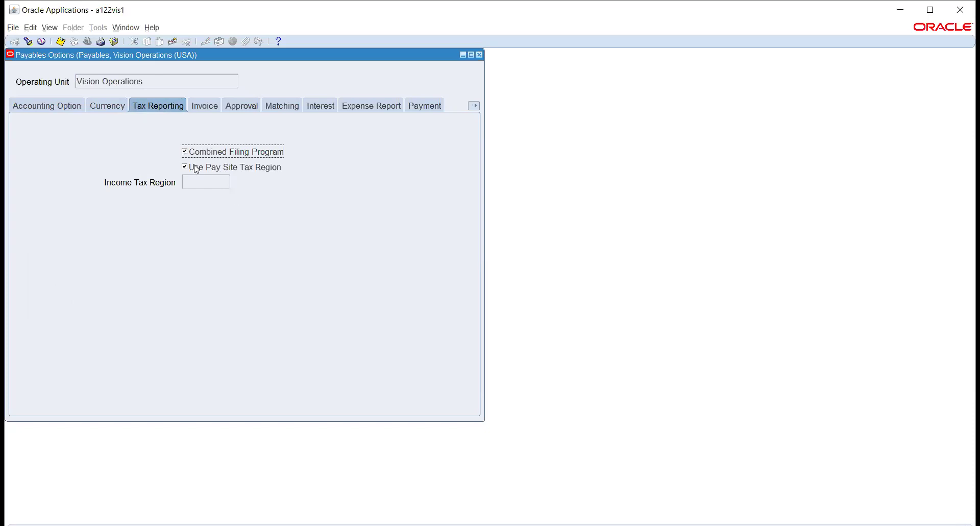
click(203, 108)
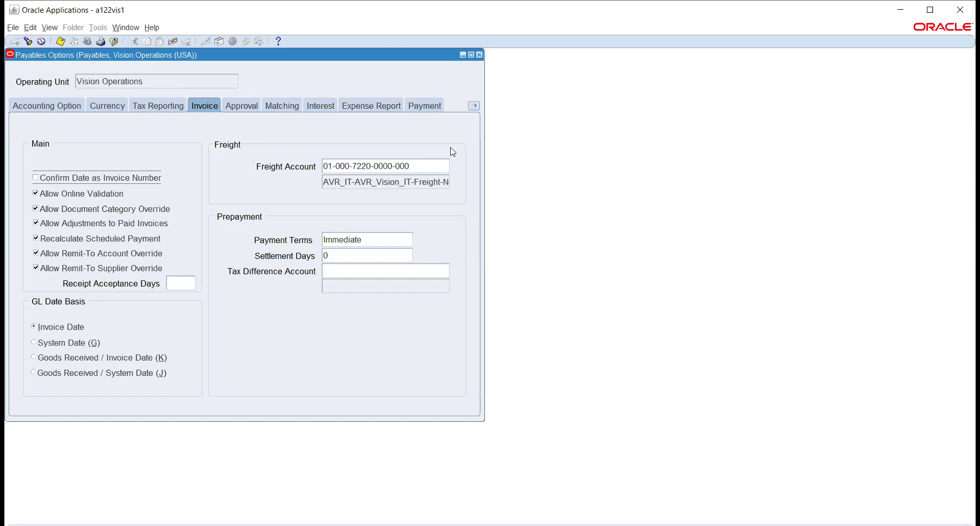
click(431, 166)
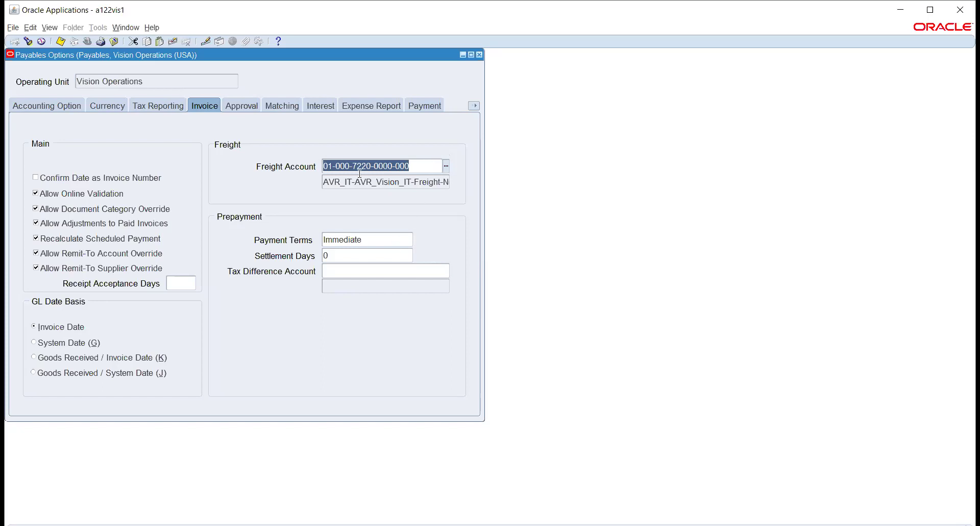
click(383, 240)
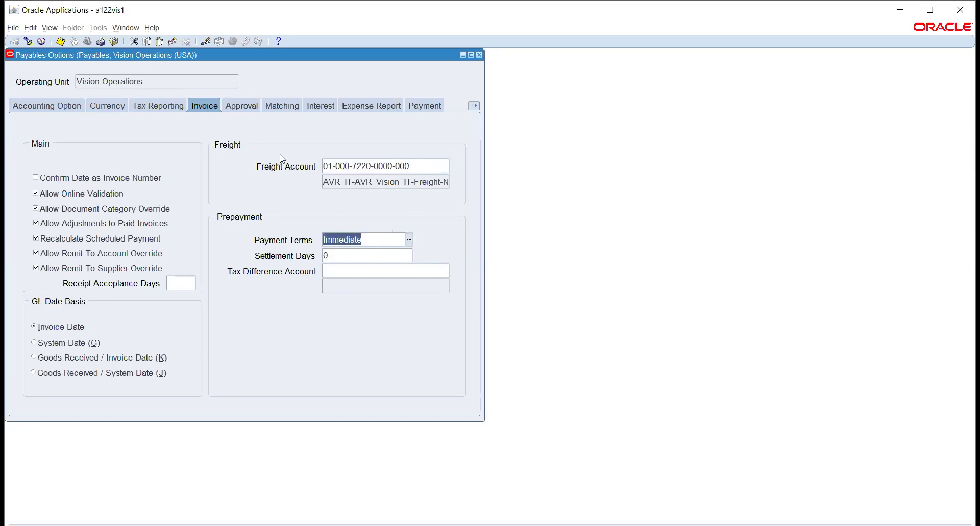
- Review the Approval and Matching options, including the invoice approval workflow and goods tolerances
click(242, 106)
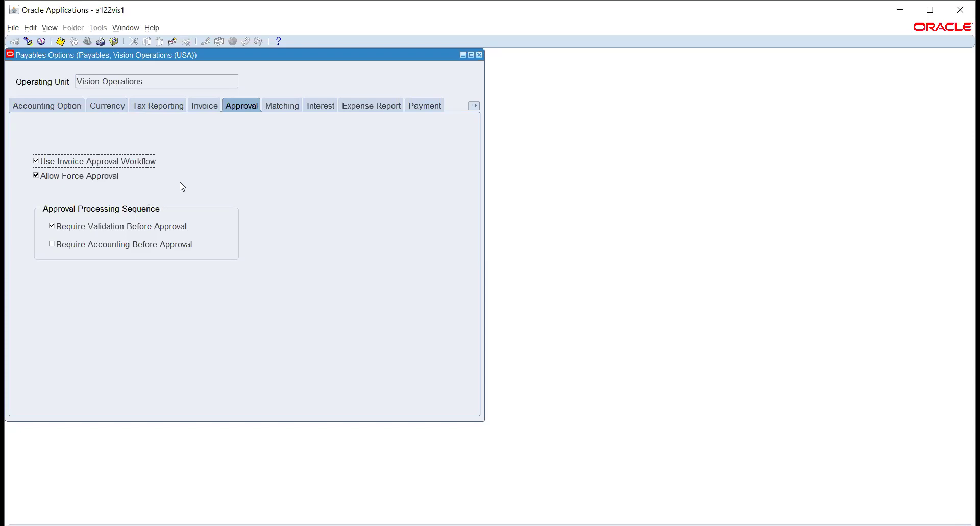
click(280, 108)
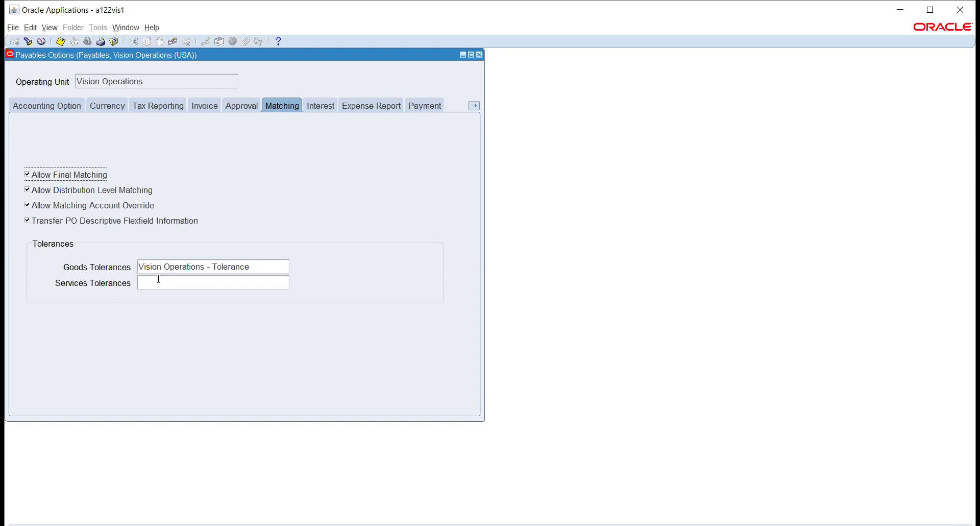
click(273, 263)
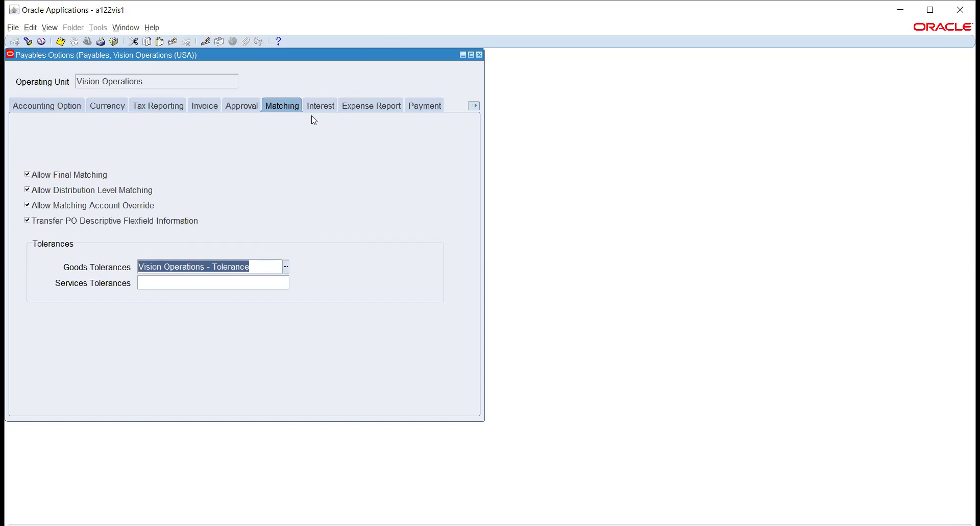
- Examine the Interest options, switching Allow Interest Invoices on and back off to see which fields it requires
click(322, 106)
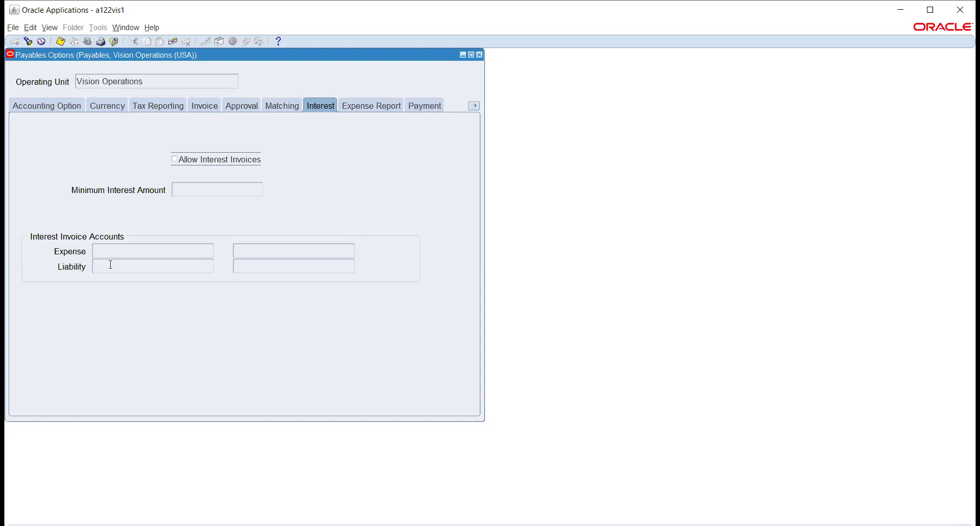
click(181, 163)
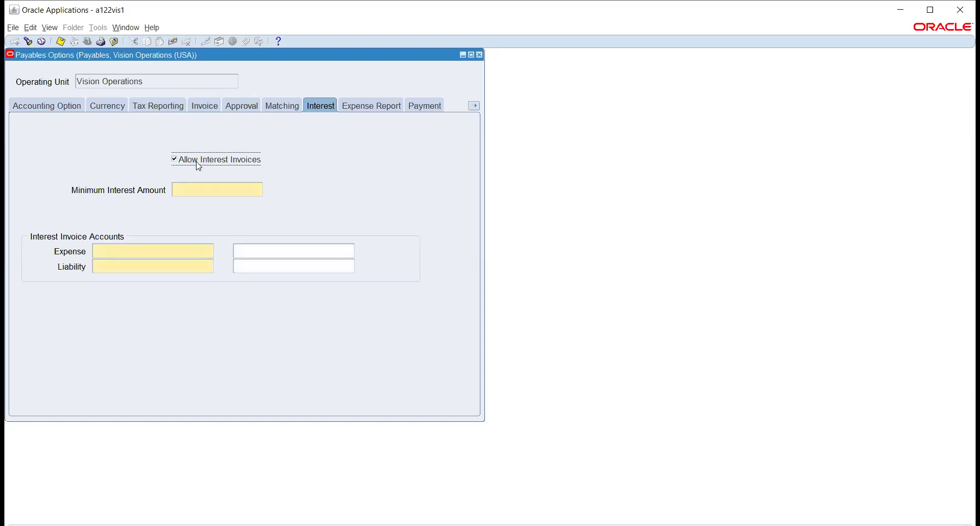
click(198, 160)
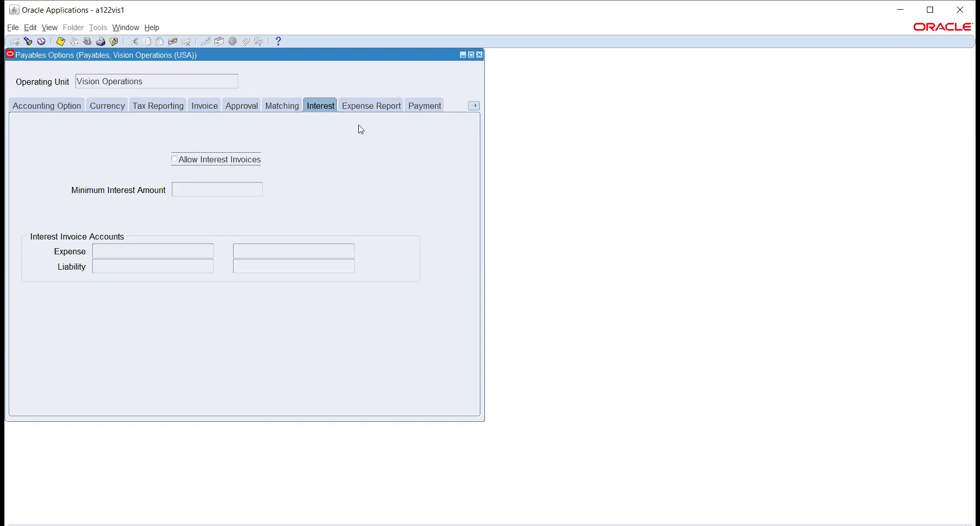
- Review the Expense Report options, including the default template, employee-as-supplier creation, payment terms and pay group
click(366, 108)
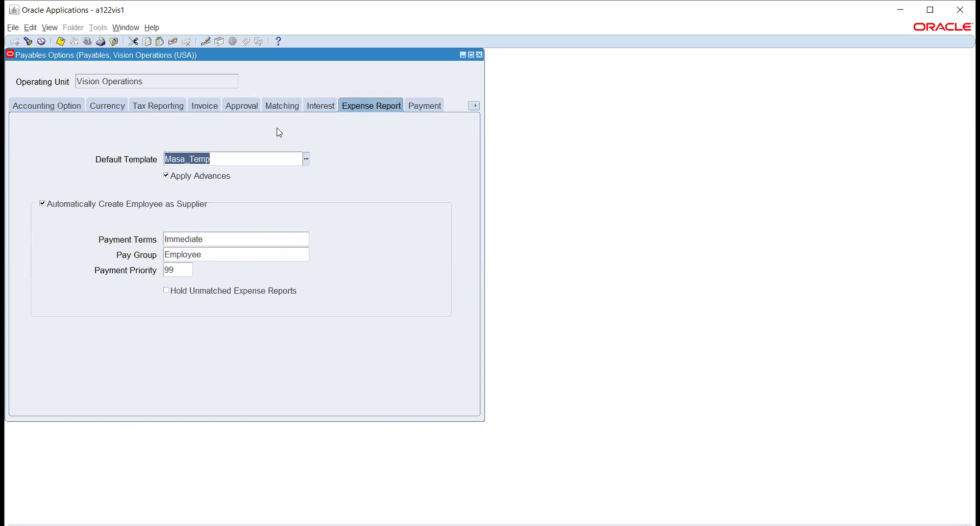
key(alt+Tab)
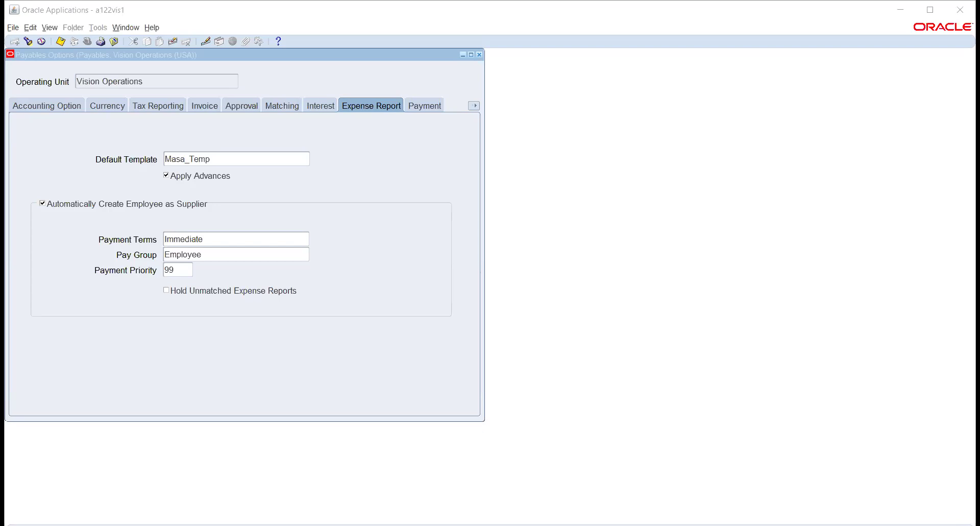
click(526, 211)
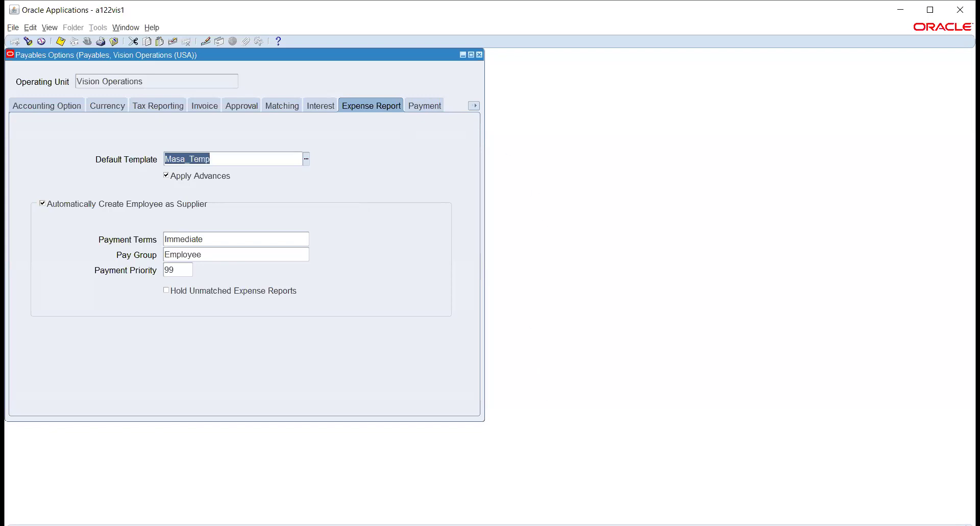
key(alt+Tab)
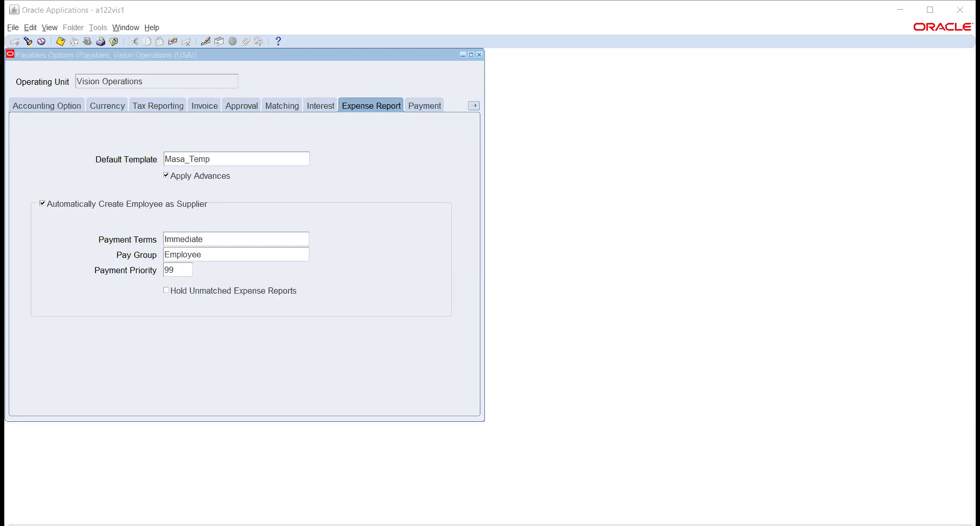
click(217, 388)
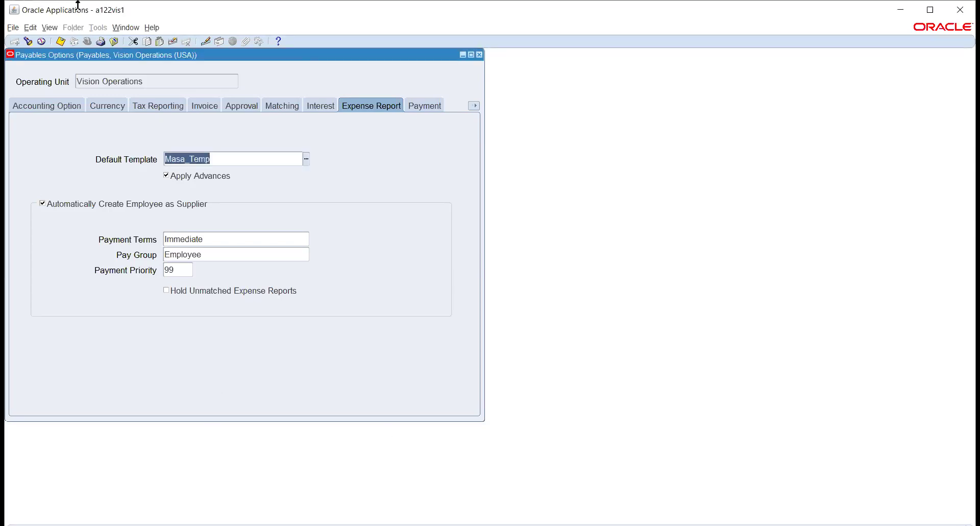
key(alt+Tab)
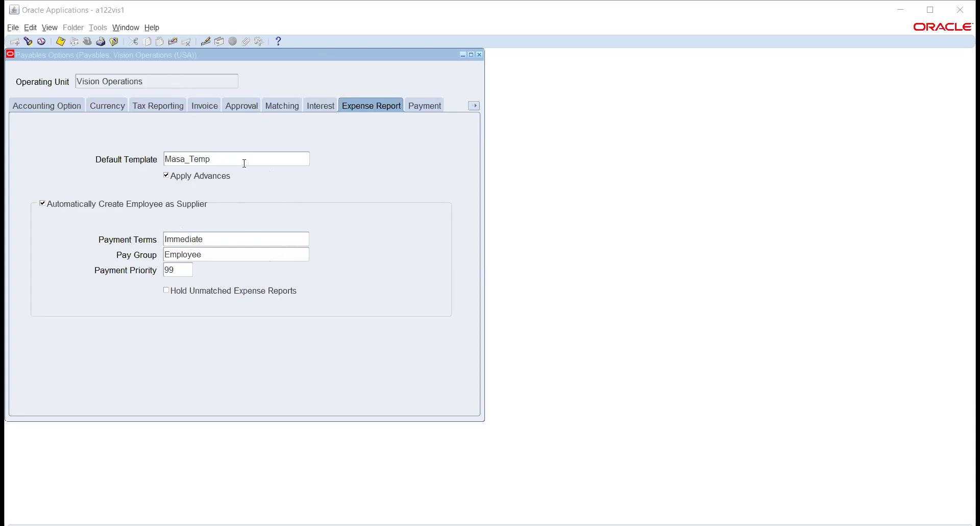
click(210, 242)
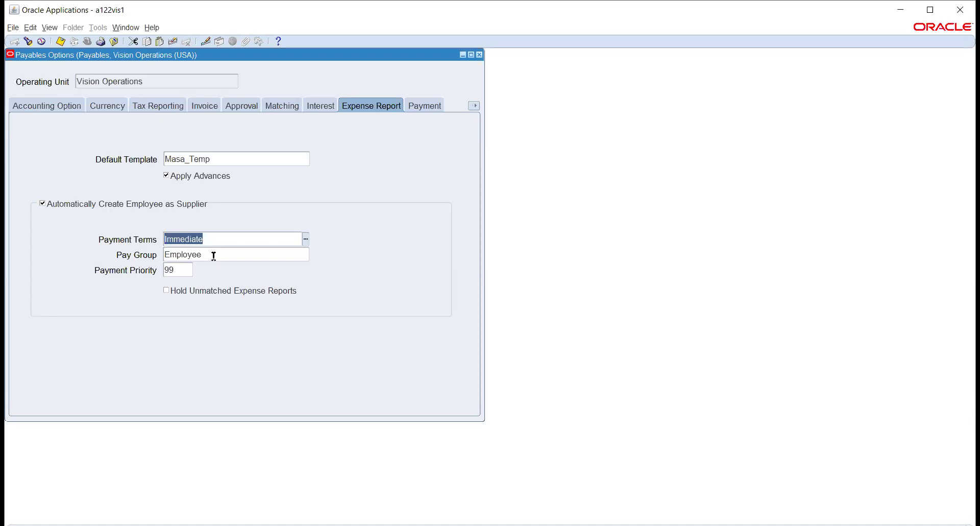
click(213, 255)
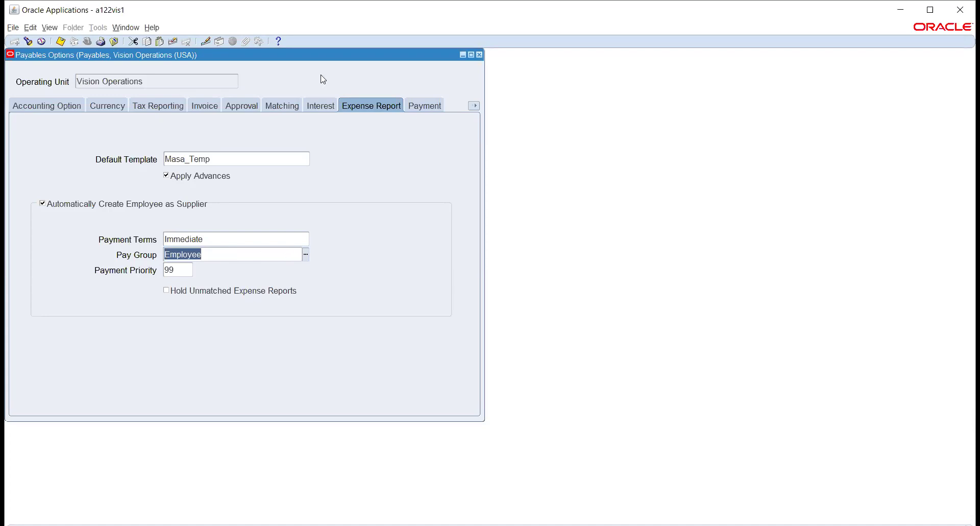
key(alt+Tab)
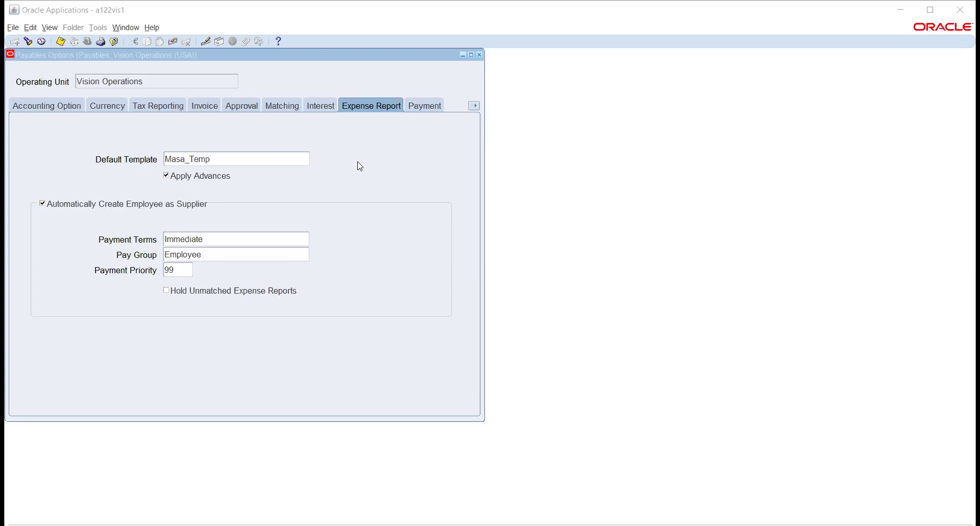
- Review the Payment, Supplier and Withholding Tax options of Payables Options
click(425, 105)
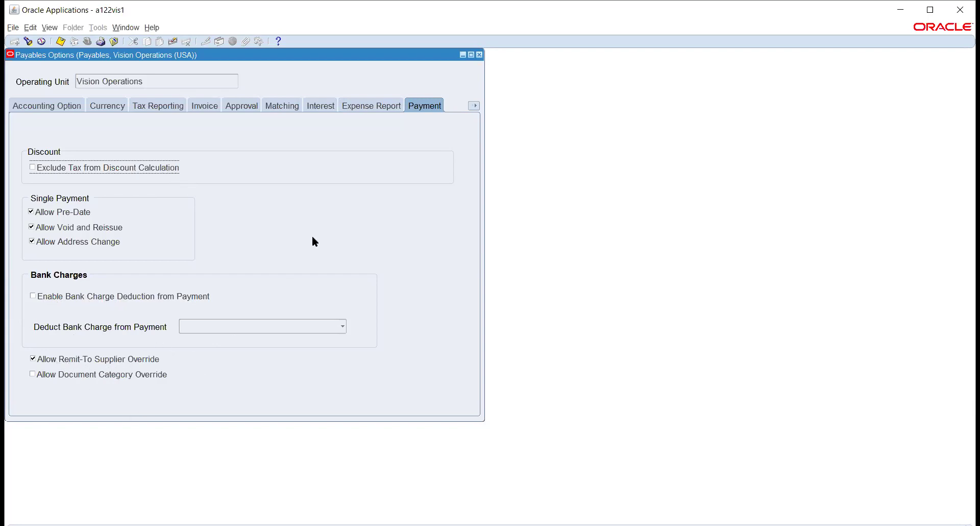
click(476, 106)
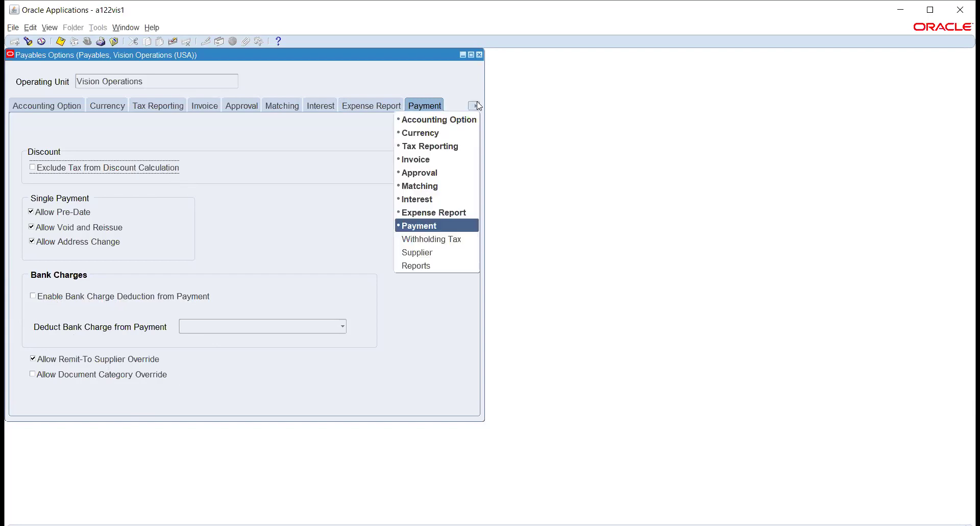
click(445, 261)
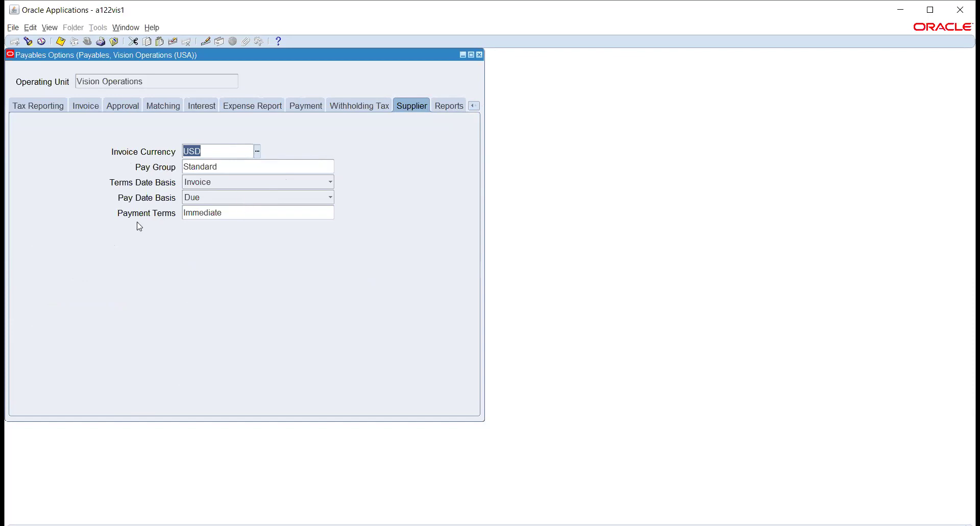
click(359, 108)
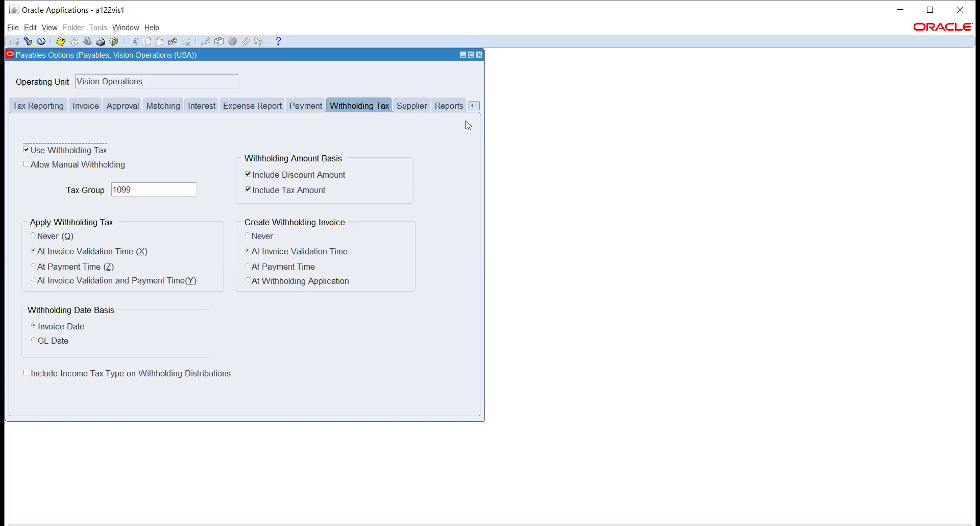
click(476, 106)
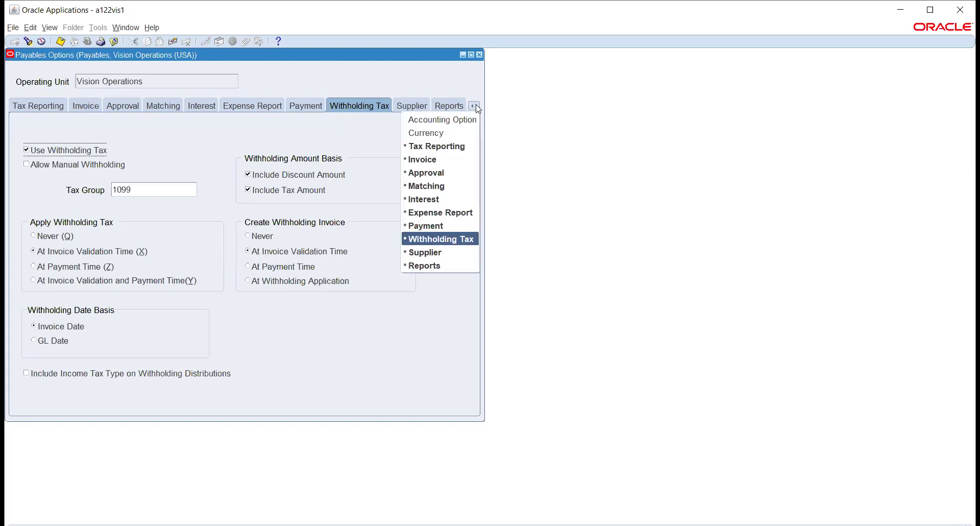
click(445, 72)
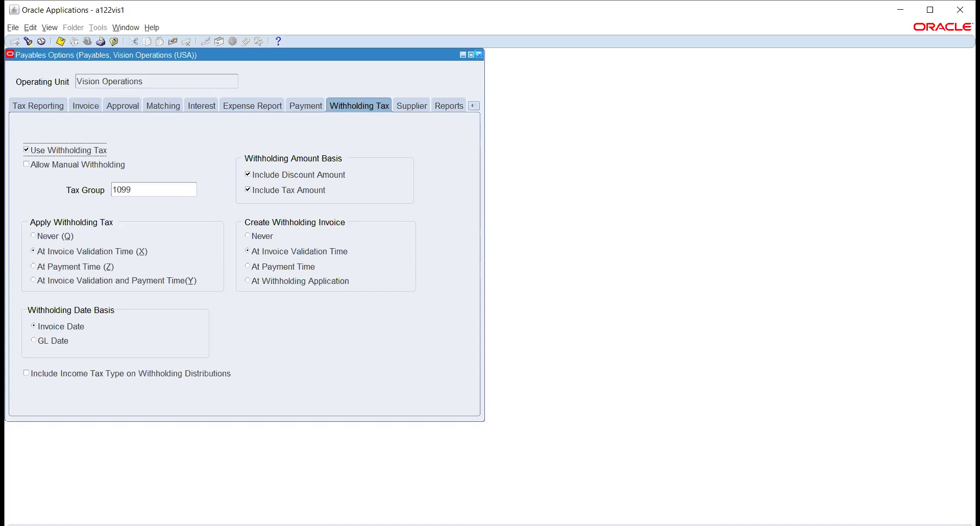
- Close Payables Options without saving the changes
click(479, 54)
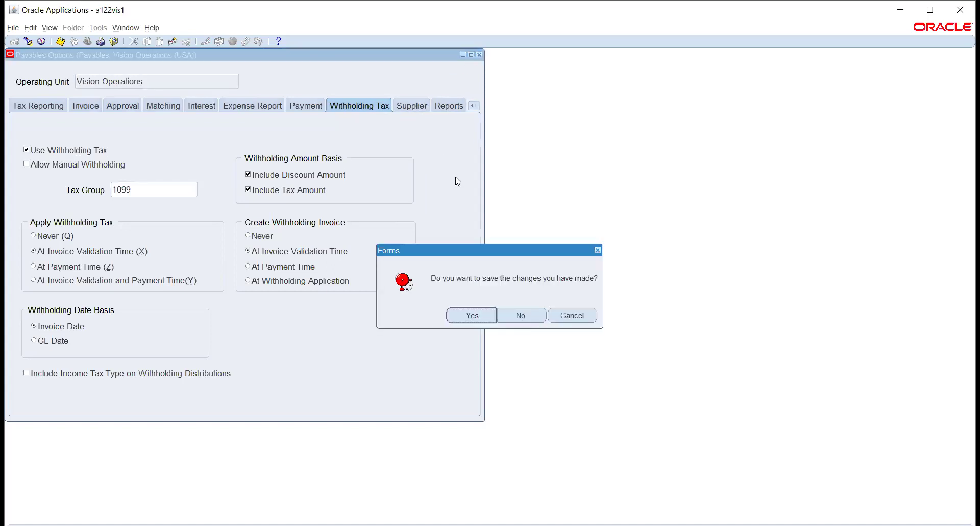
key(Tab)
key(Return)
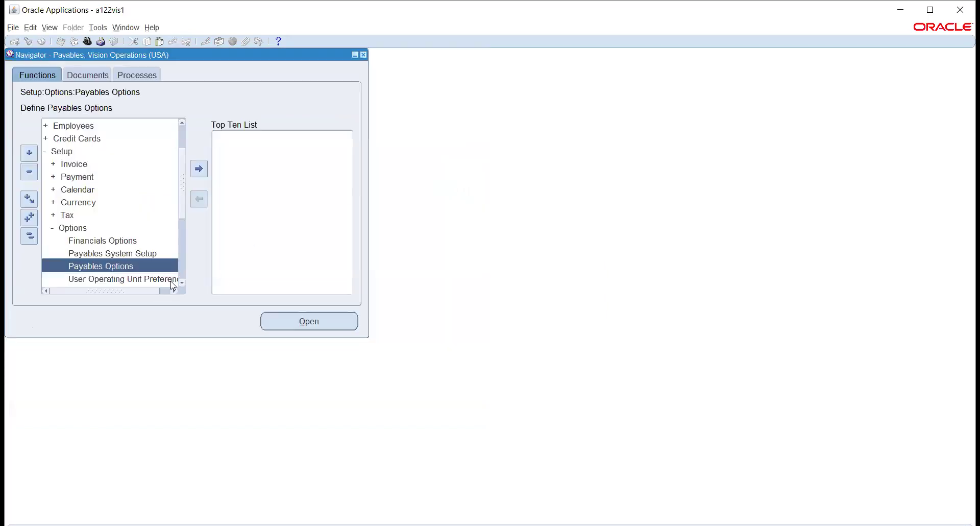
- Look through the remaining Payables setup functions listed below Options in the Navigator
click(182, 283)
click(182, 283)
click(182, 282)
click(183, 282)
click(183, 282)
click(183, 283)
click(182, 283)
click(182, 282)
click(182, 283)
click(183, 282)
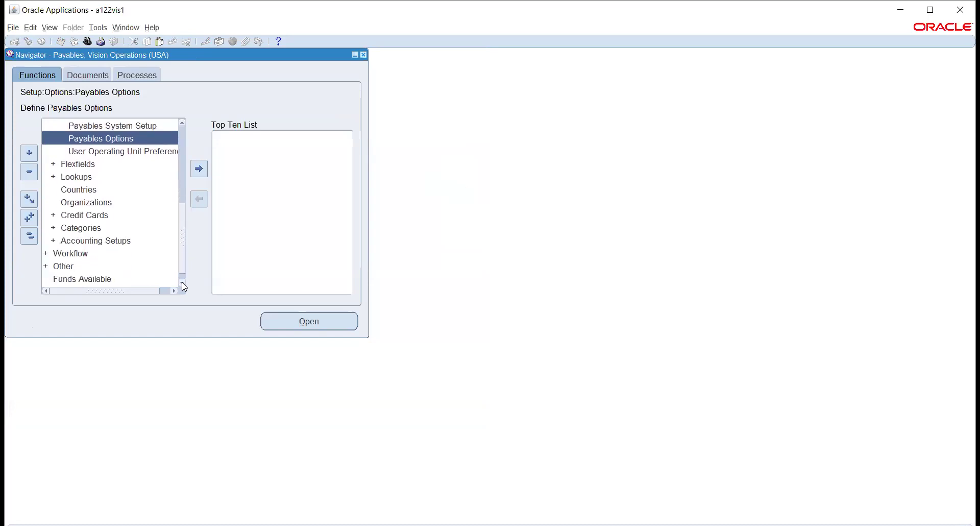
click(182, 283)
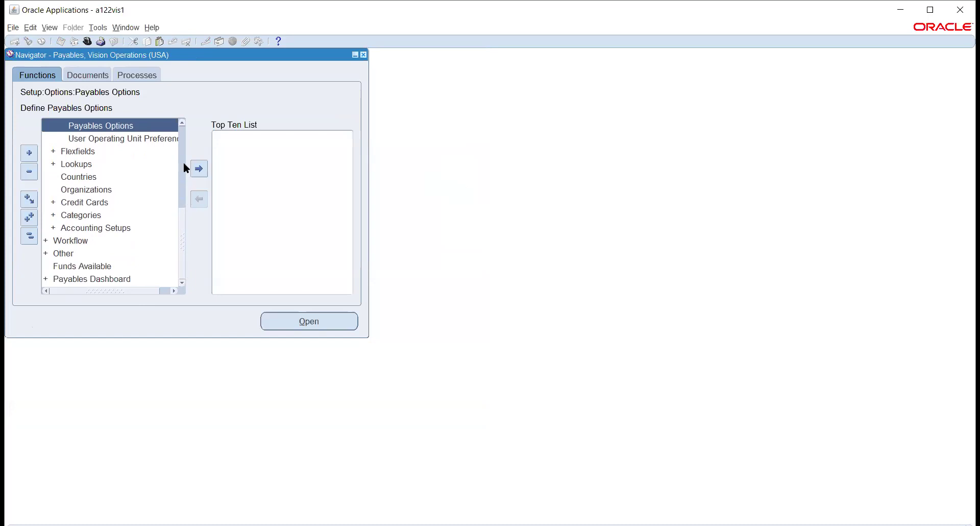
- Open the Payment Terms form from the Invoice setup functions
click(182, 122)
click(182, 122)
click(182, 122)
click(182, 123)
click(182, 122)
click(182, 123)
click(182, 123)
click(182, 123)
click(182, 122)
click(182, 122)
click(182, 122)
click(182, 123)
click(183, 122)
click(182, 122)
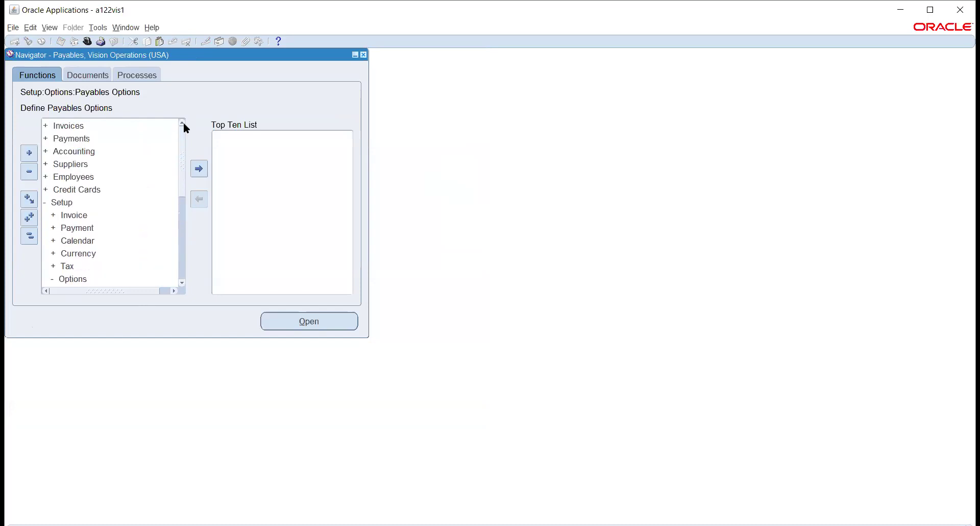
double_click(75, 220)
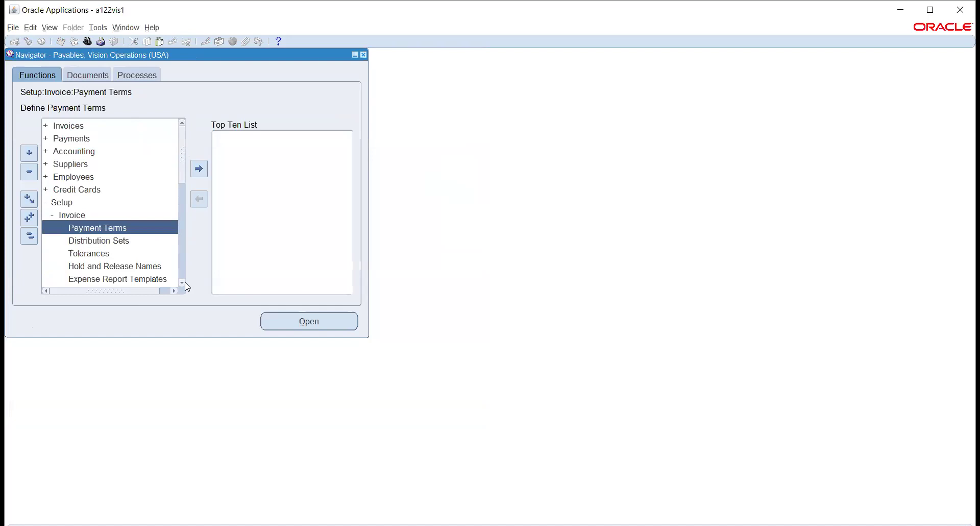
click(181, 283)
click(181, 283)
click(181, 282)
click(182, 282)
click(181, 282)
click(181, 283)
click(181, 282)
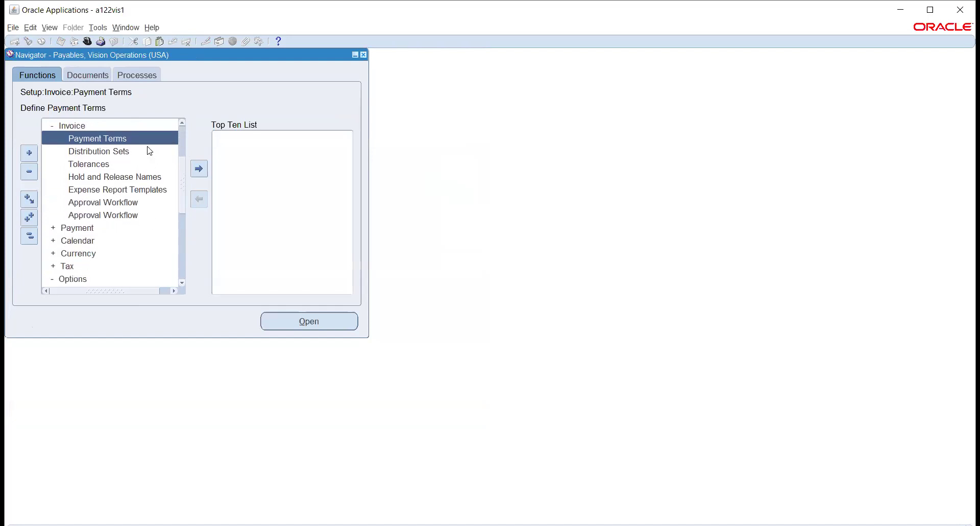
double_click(103, 140)
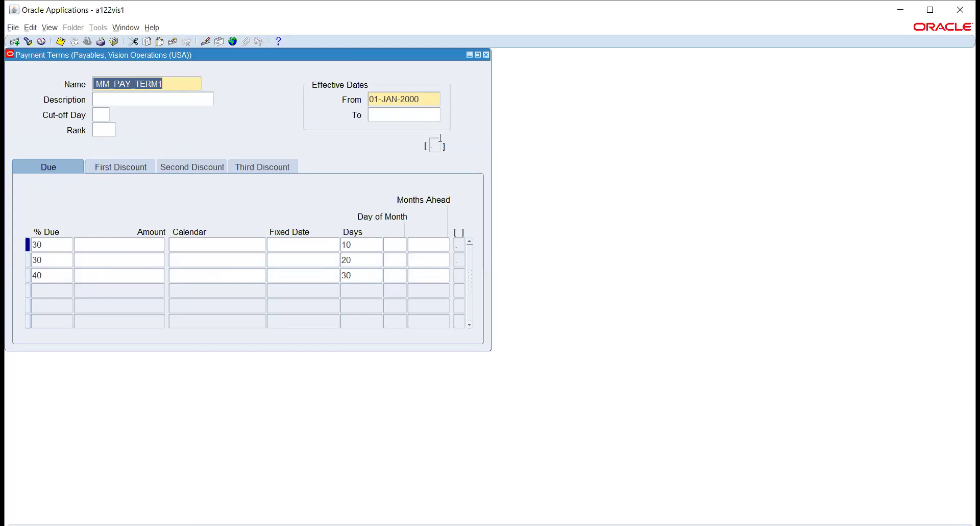
- Review the due percentages and days of each installment of payment term MM_PAY_TERM1
click(61, 247)
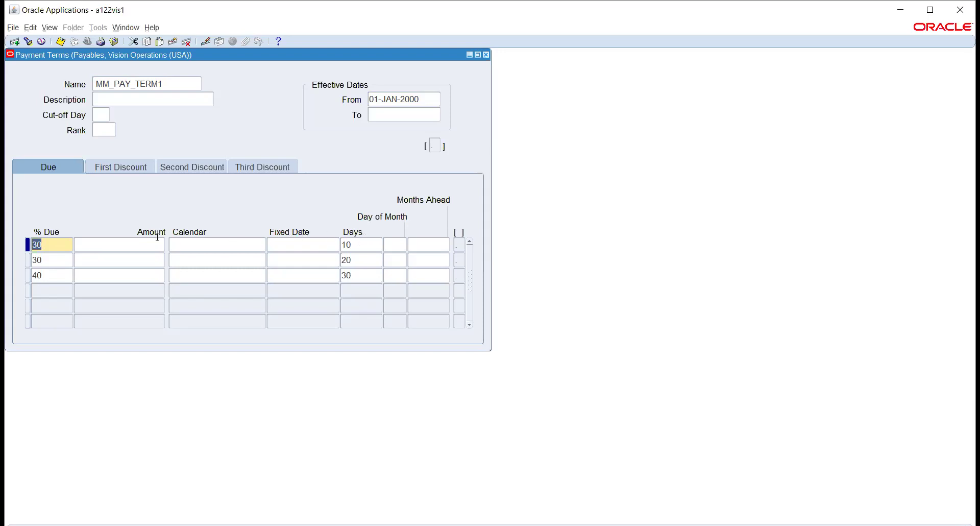
click(53, 260)
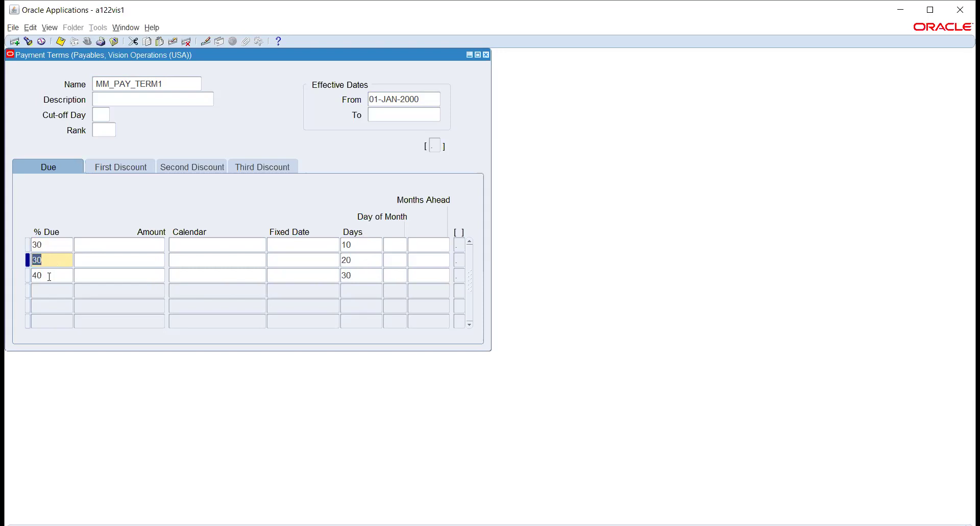
click(48, 274)
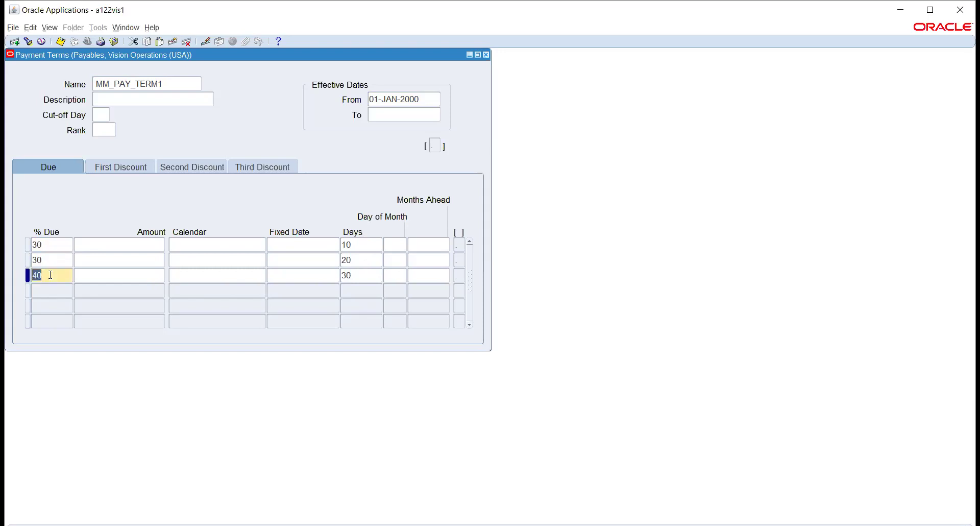
click(364, 276)
click(60, 245)
- Review the first discount percentages and days of MM_PAY_TERM1, compare them with the due installments, and close Payment Terms
click(119, 169)
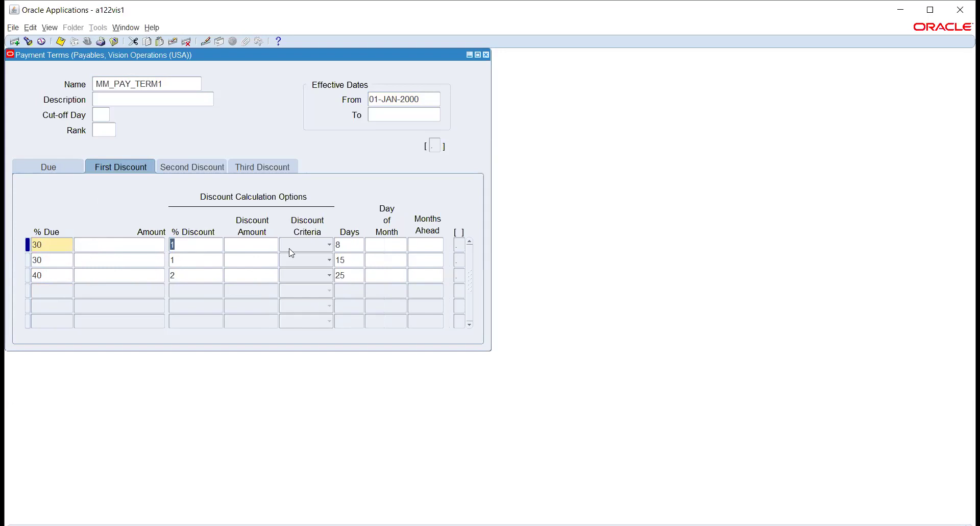
click(360, 250)
click(360, 263)
click(355, 276)
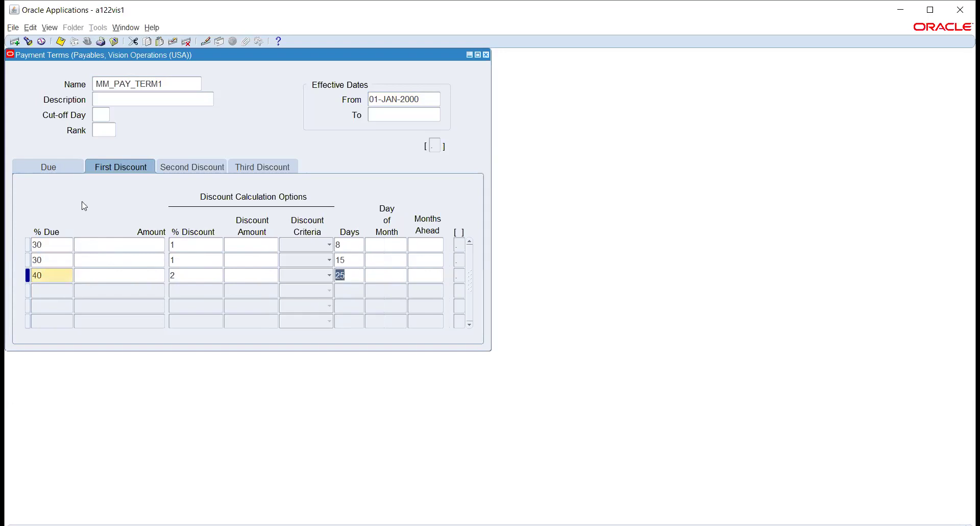
click(47, 168)
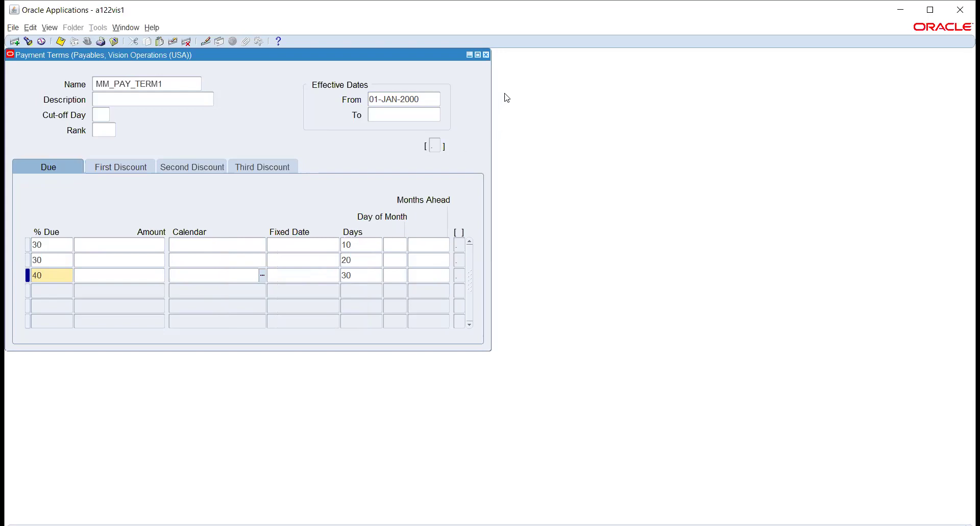
click(487, 56)
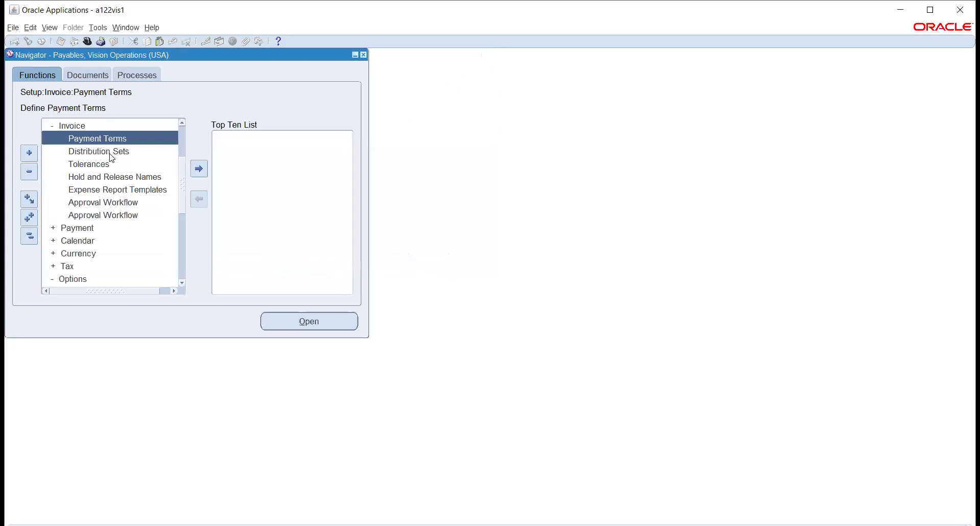
- Open Distribution Sets, review the 40 Line Tax set and its account lines, and close the form
click(109, 152)
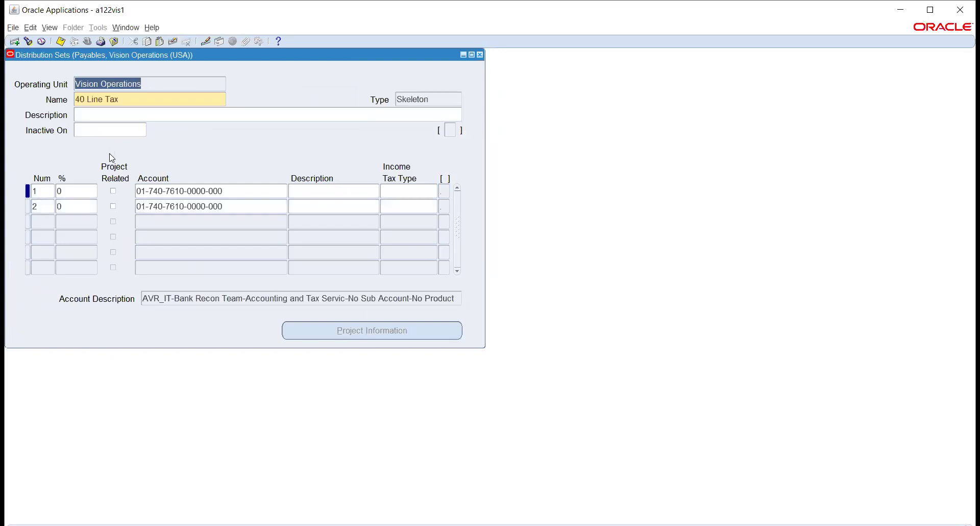
click(152, 99)
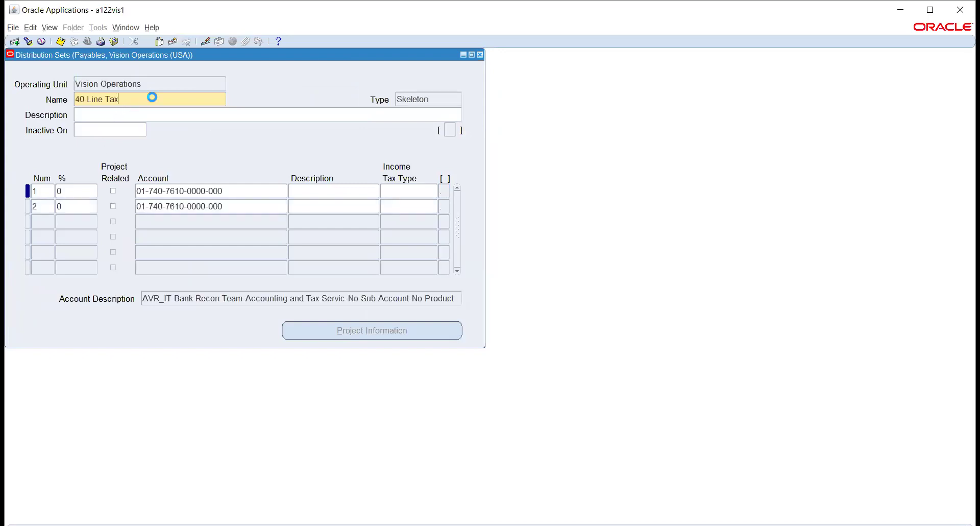
double_click(153, 98)
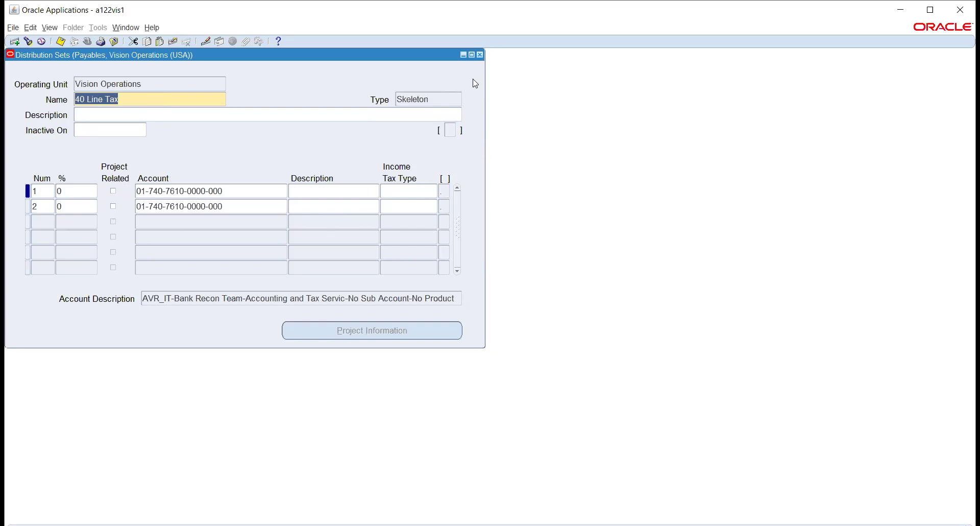
click(478, 54)
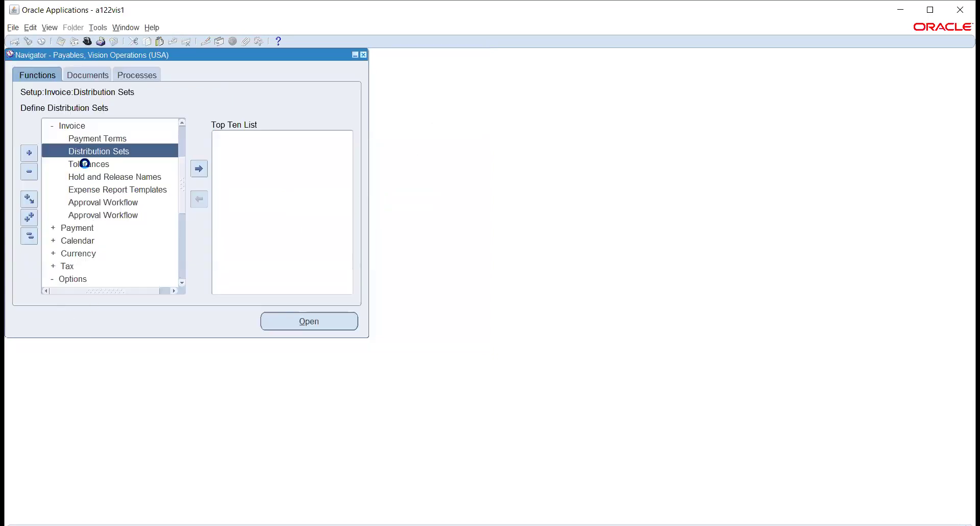
- Open the invoice Tolerances form, query all templates, review the Progress BE - Tolerances values and hold names, and close the form
double_click(85, 163)
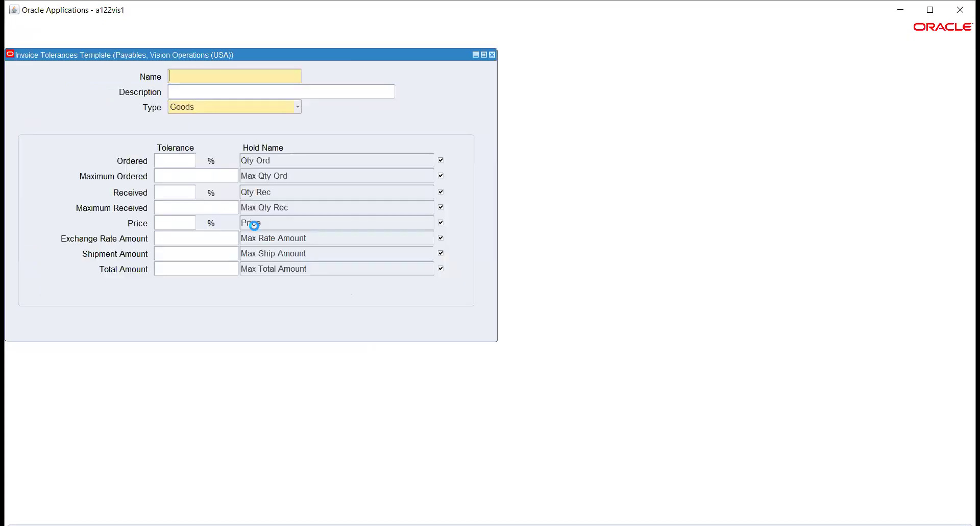
key(ctrl+F11)
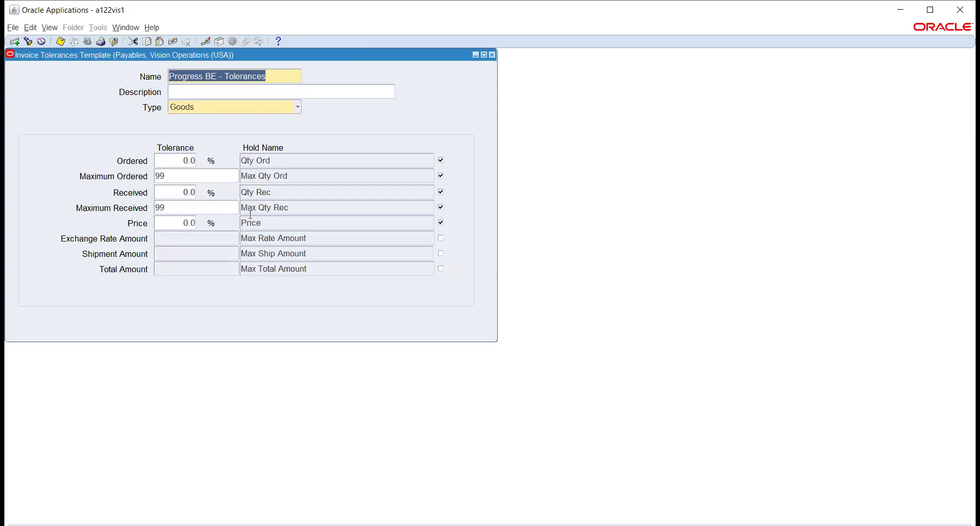
click(172, 159)
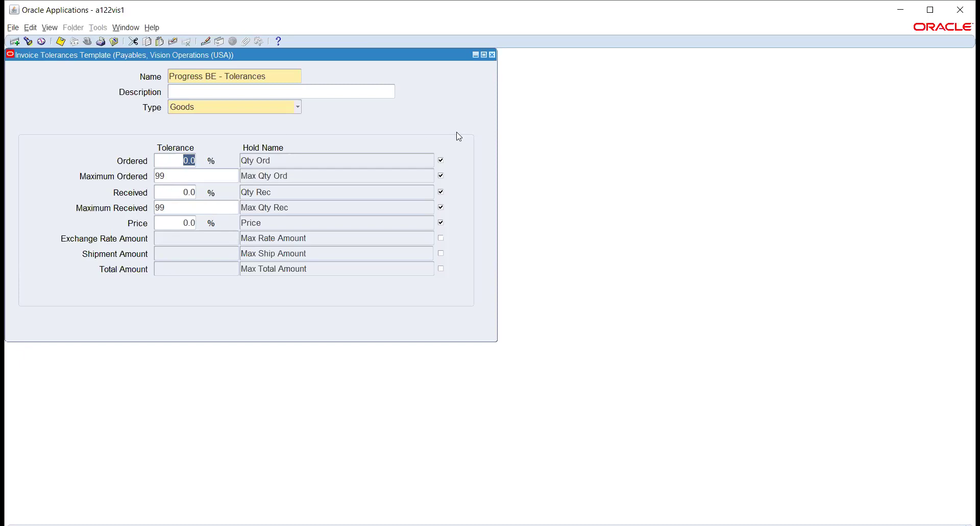
click(493, 55)
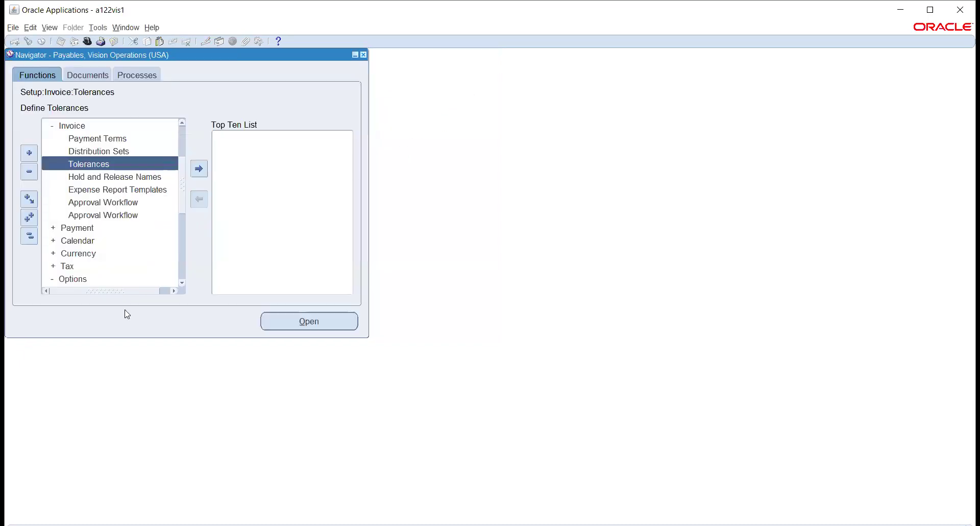
- Open Hold and Release Names, query all holds, review their types and manual release settings, and close the form
double_click(88, 177)
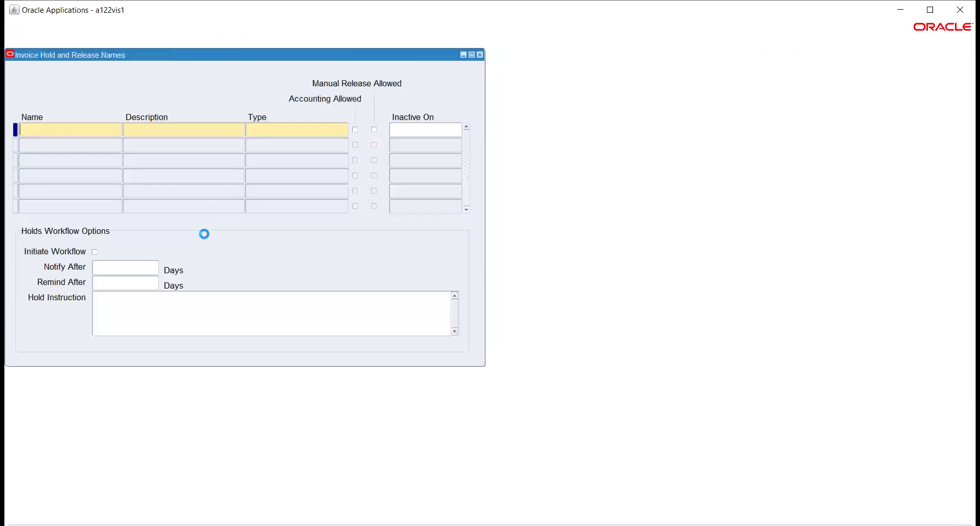
key(ctrl+F11)
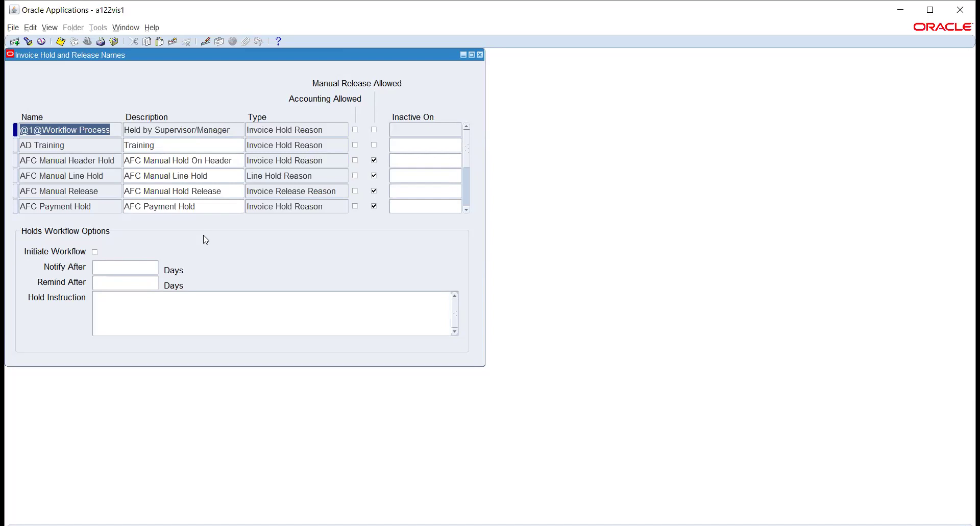
click(81, 145)
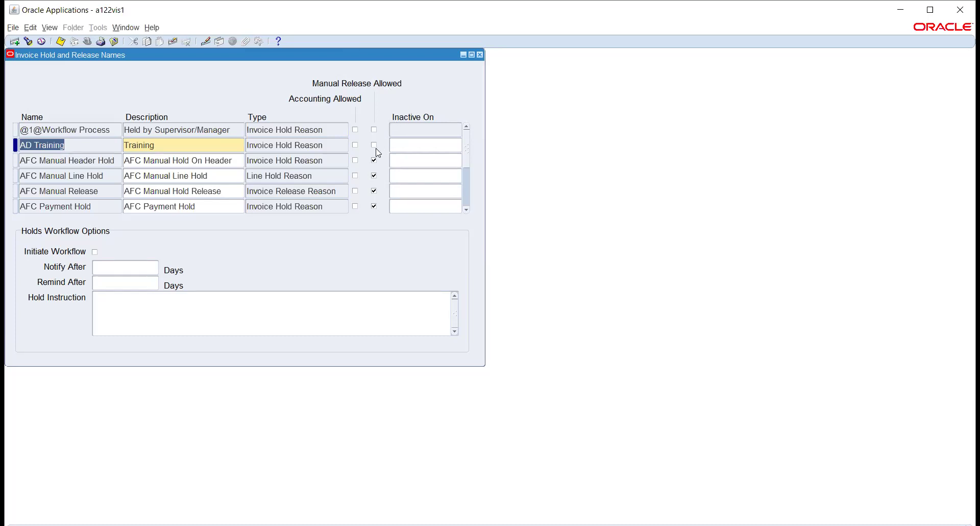
click(370, 174)
click(481, 55)
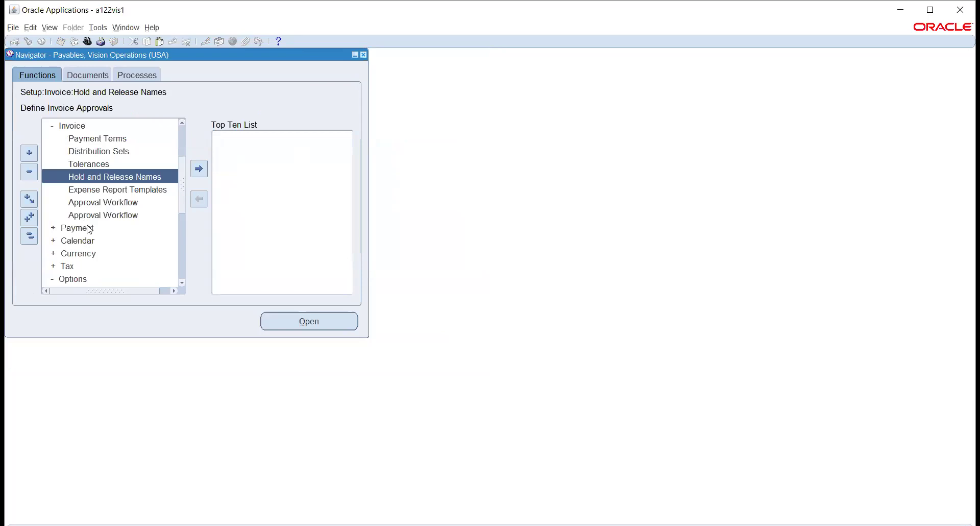
- Open Payment Administrator from the Payment setup functions and review the list of Oracle Payments setup tasks
click(88, 228)
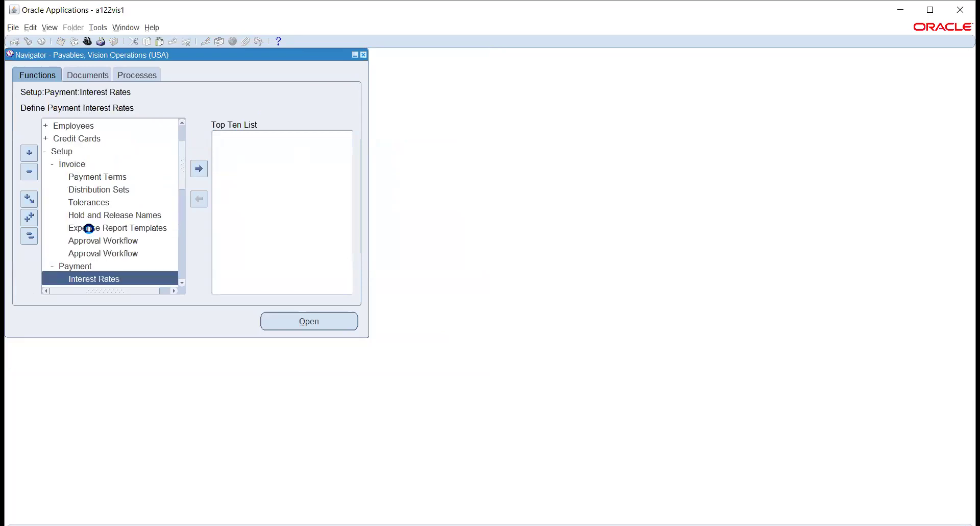
scroll(98, 191, down, 3)
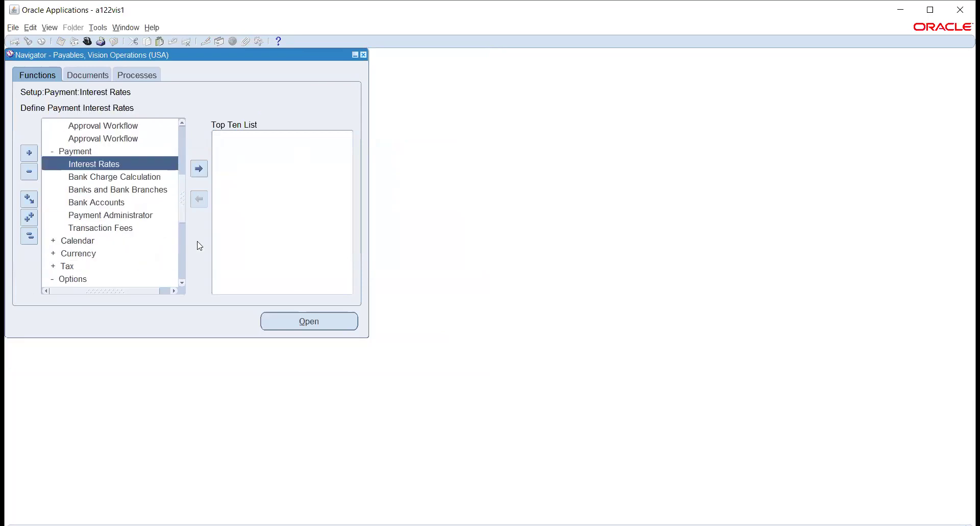
click(87, 219)
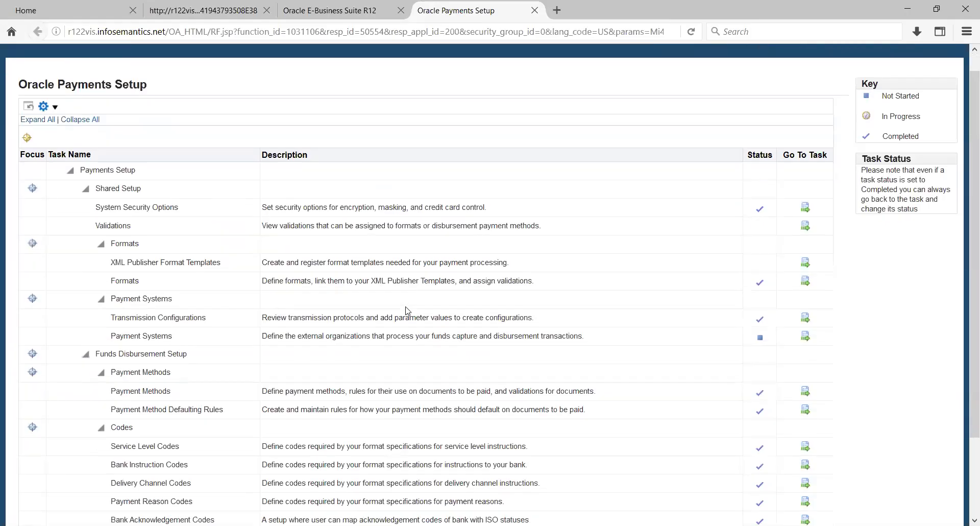
scroll(405, 311, down, 3)
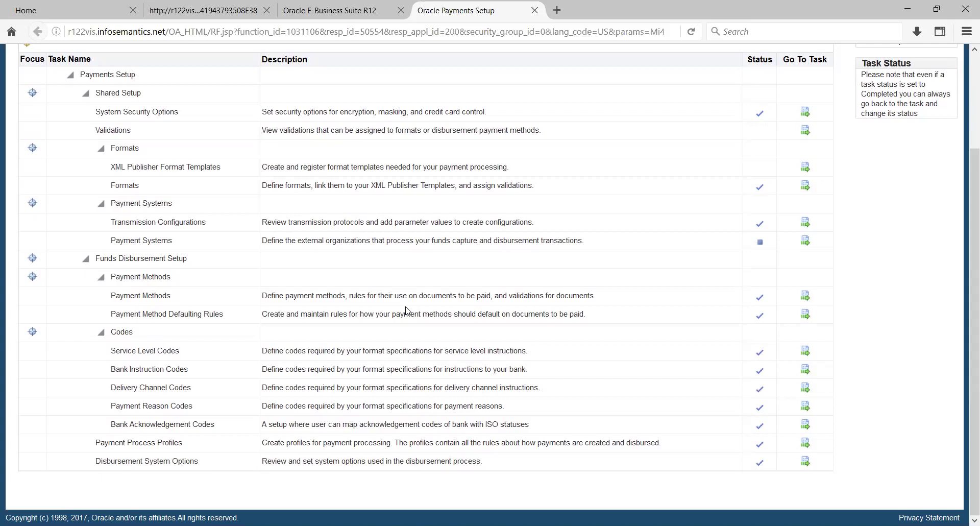
scroll(407, 309, up, 3)
scroll(406, 314, down, 3)
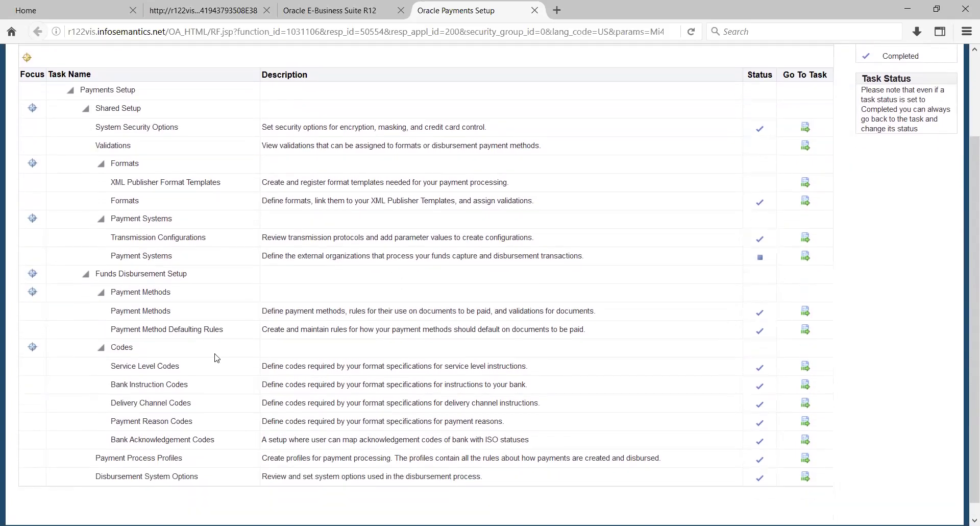
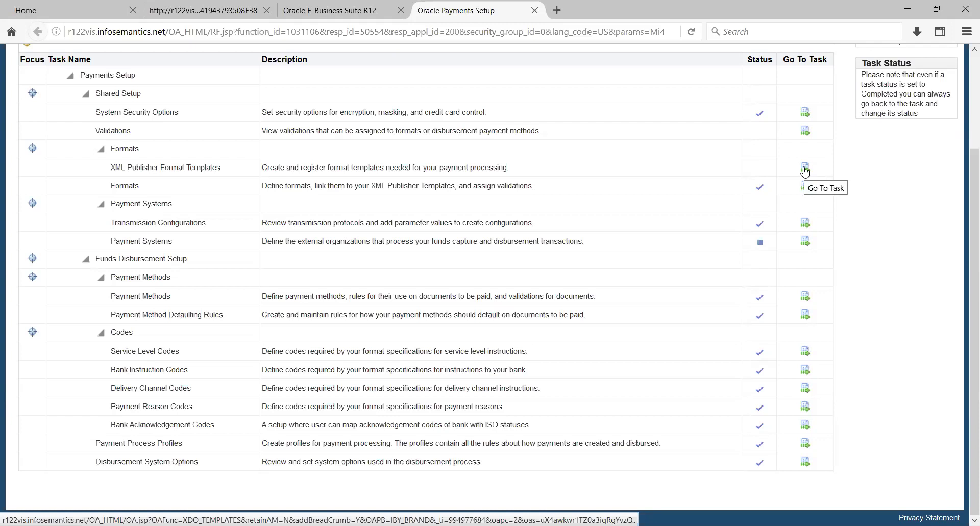
- Open the Formats task, try a search without criteria, and open a new Disbursement Payment Instruction format
click(804, 187)
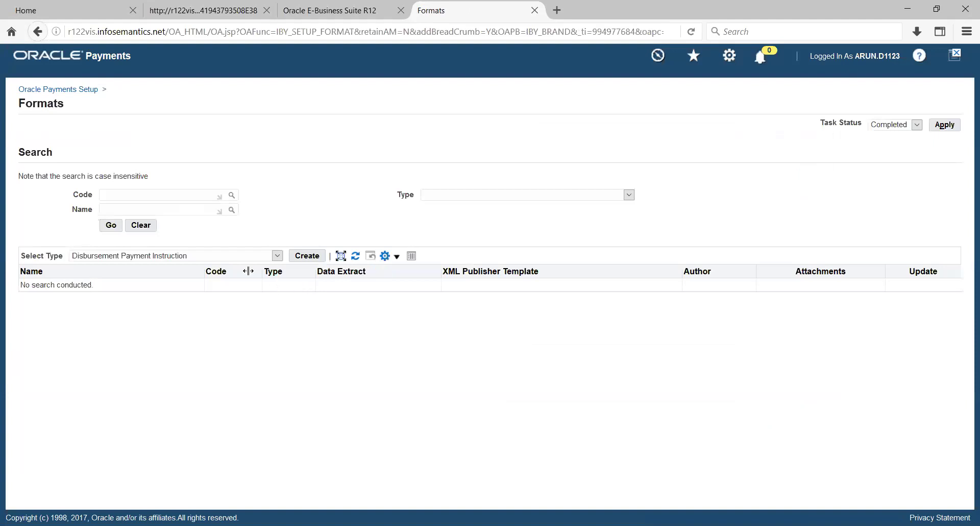
click(111, 228)
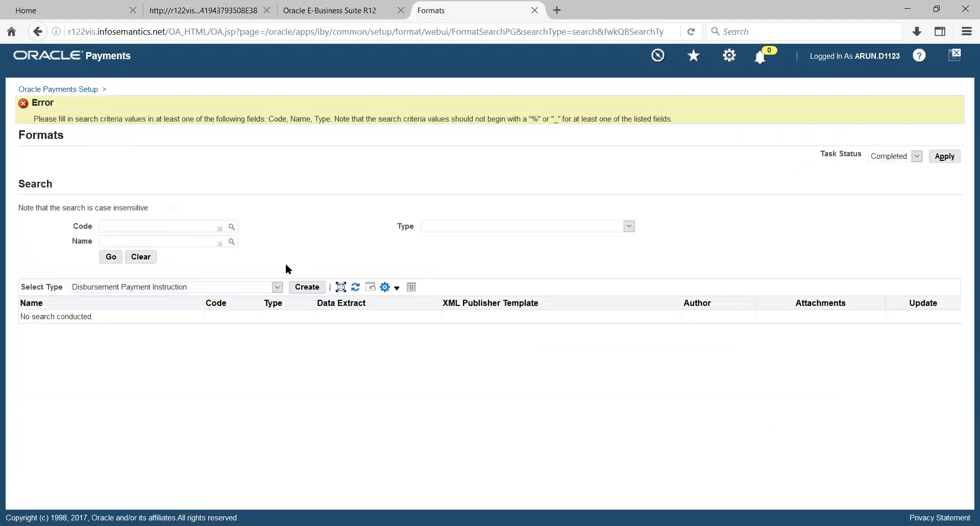
click(308, 283)
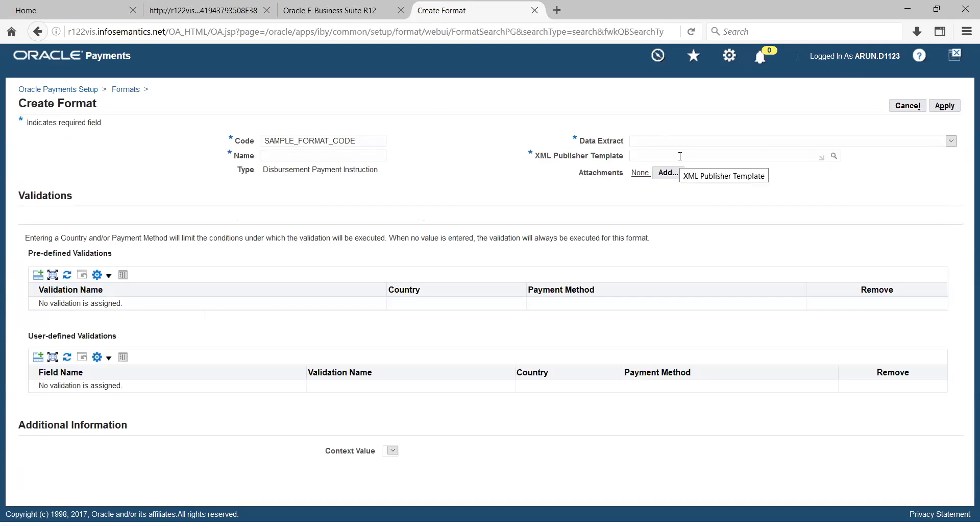
- Review the Data Extract options for the new format, cancel its creation, and return to Oracle Payments Setup with the task status Completed
click(950, 140)
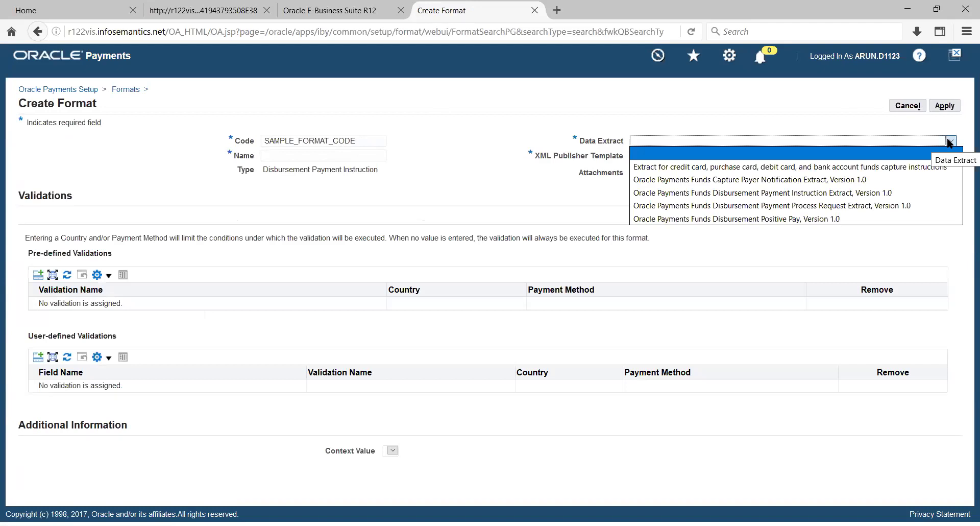
click(488, 154)
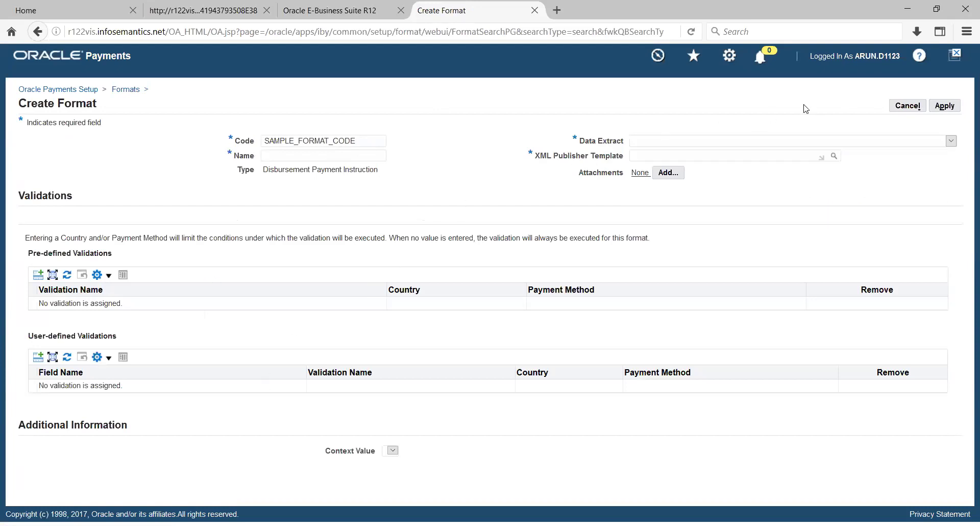
click(906, 106)
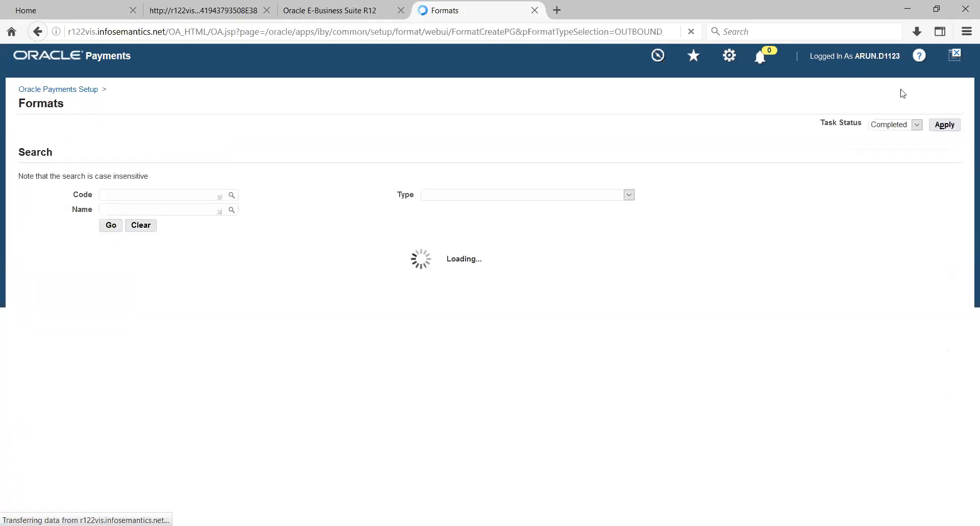
click(944, 128)
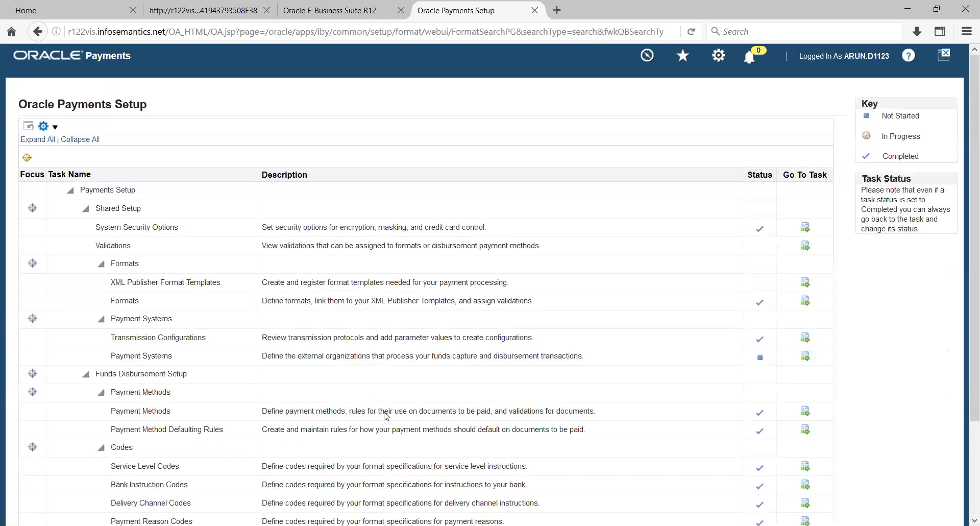
- Open the Payment Methods task and start a new payment method with TATA as both code and name
click(805, 412)
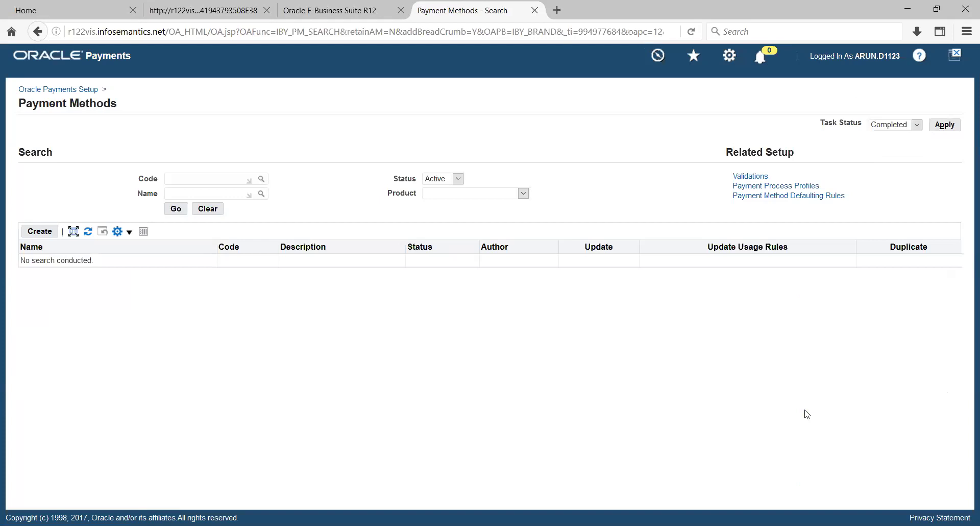
click(39, 232)
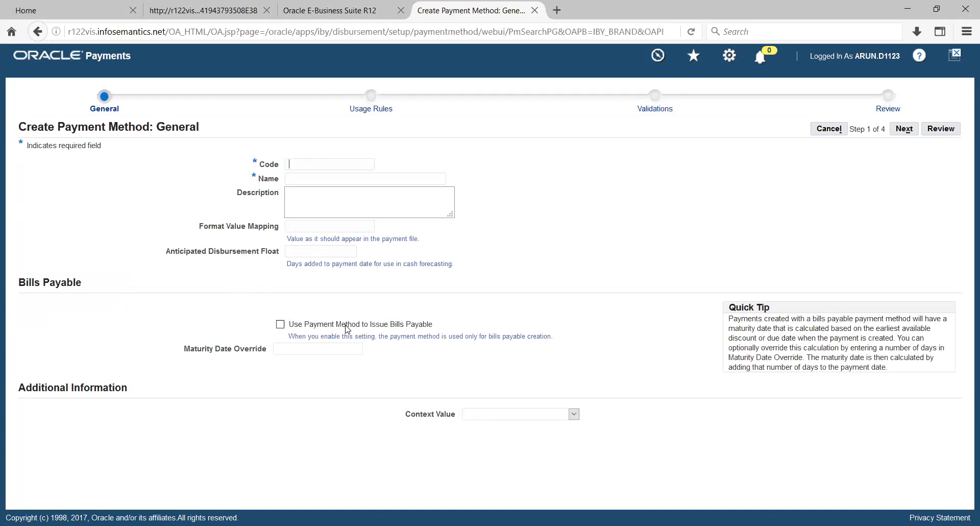
text(TATA)
key(Tab)
text(TATA)
key(Tab)
- Finish creating payment method TATA with the default usage rules and no validations, and apply the Completed task status
click(899, 130)
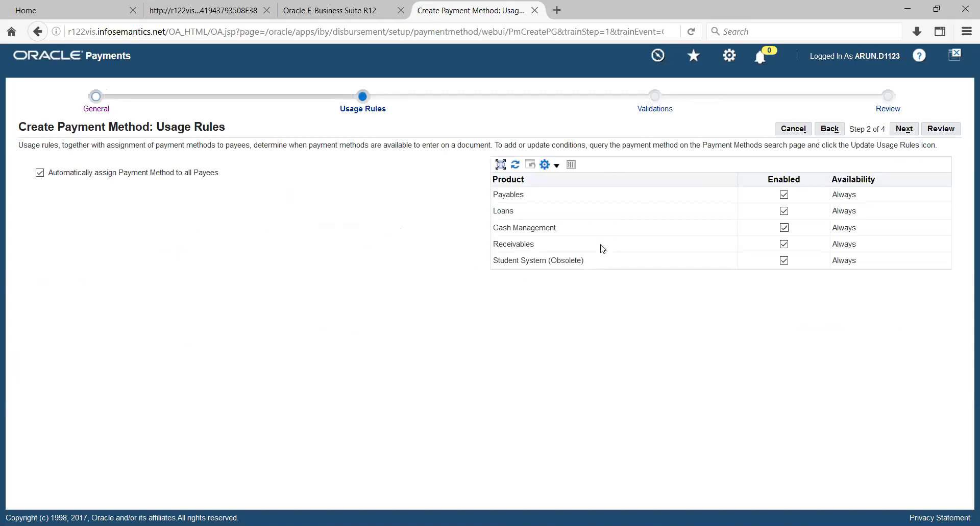
click(904, 129)
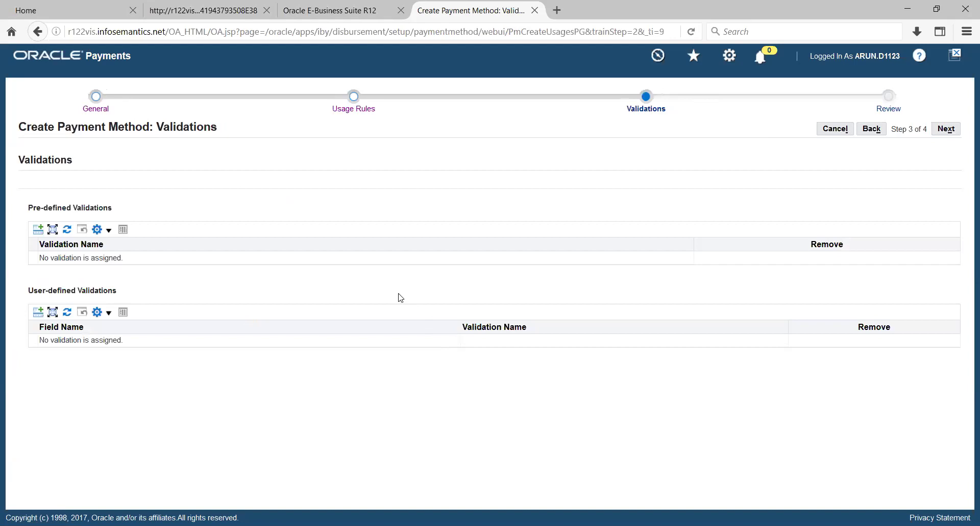
click(946, 131)
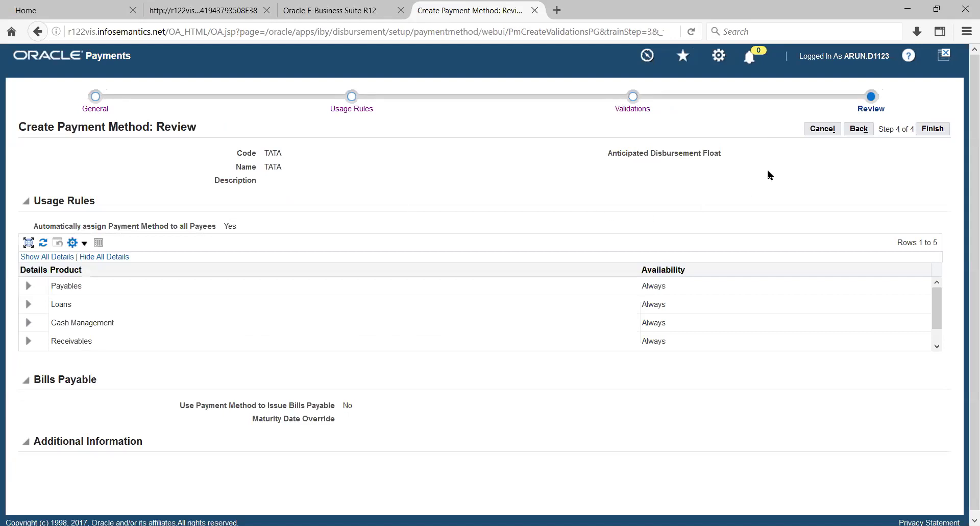
click(932, 131)
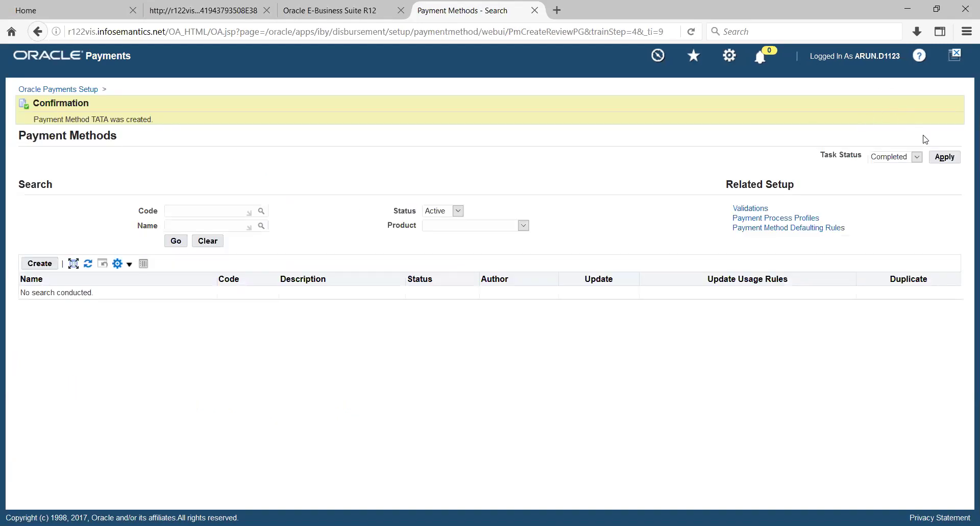
click(944, 157)
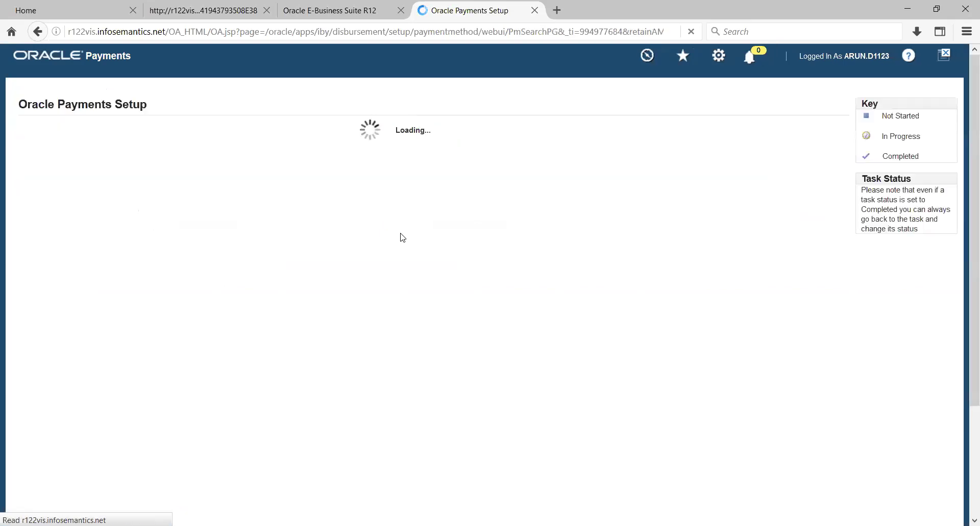
- Open the Payment Process Profiles task and start a new payment process profile
scroll(233, 358, down, 4)
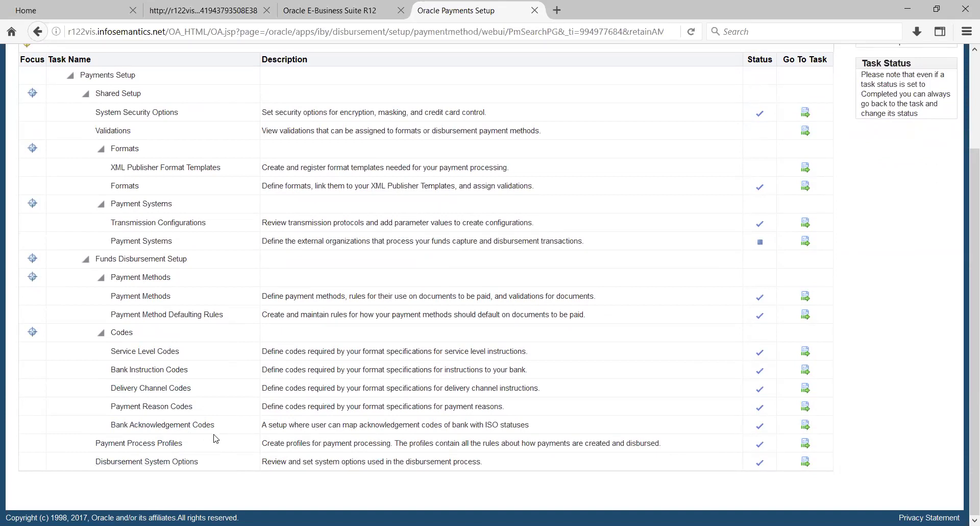
click(805, 443)
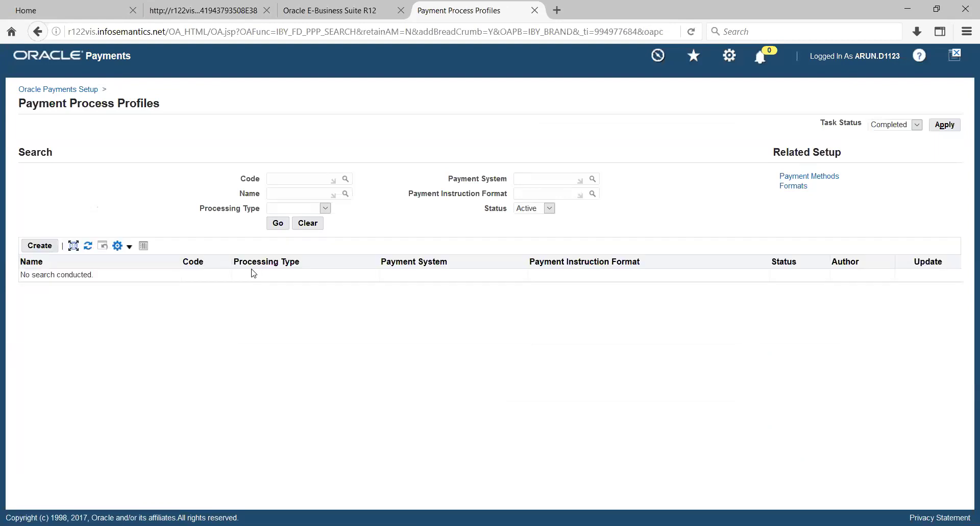
click(40, 245)
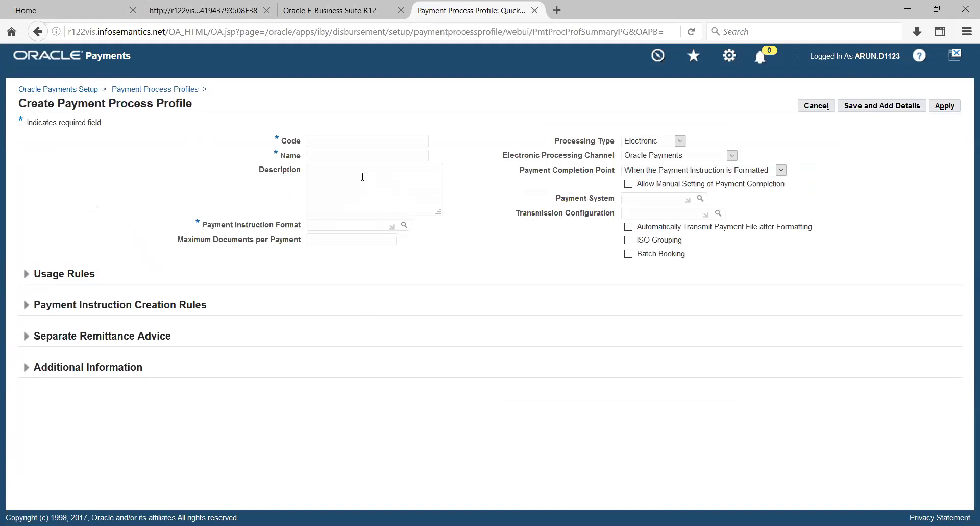
- Review the profile's required Code, Name and Payment Instruction Format fields and the available Processing Type options
click(340, 143)
click(341, 155)
click(330, 224)
drag(202, 224, 302, 223)
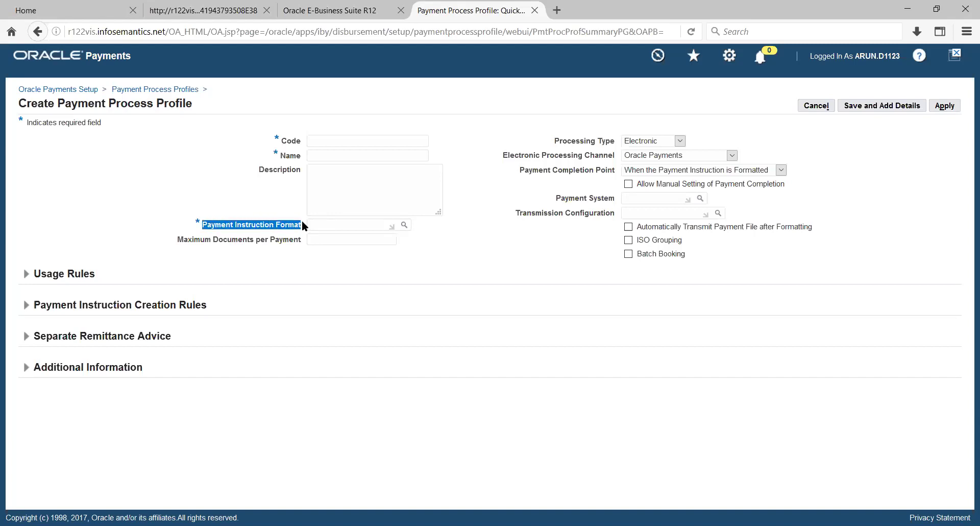
click(255, 188)
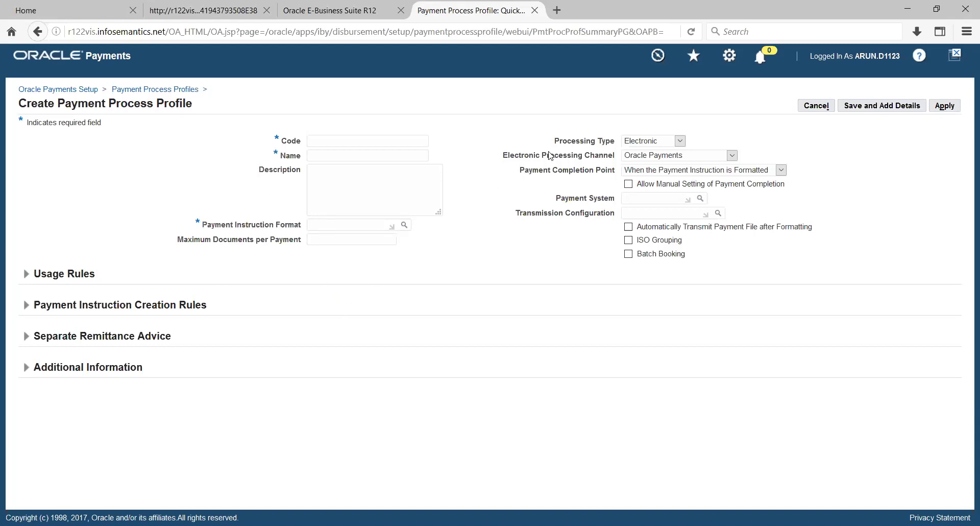
click(648, 142)
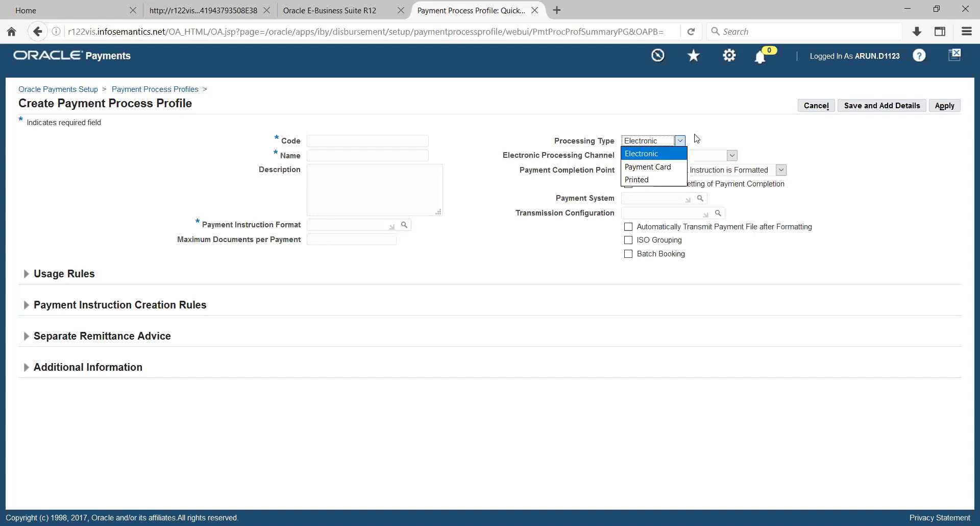
click(761, 128)
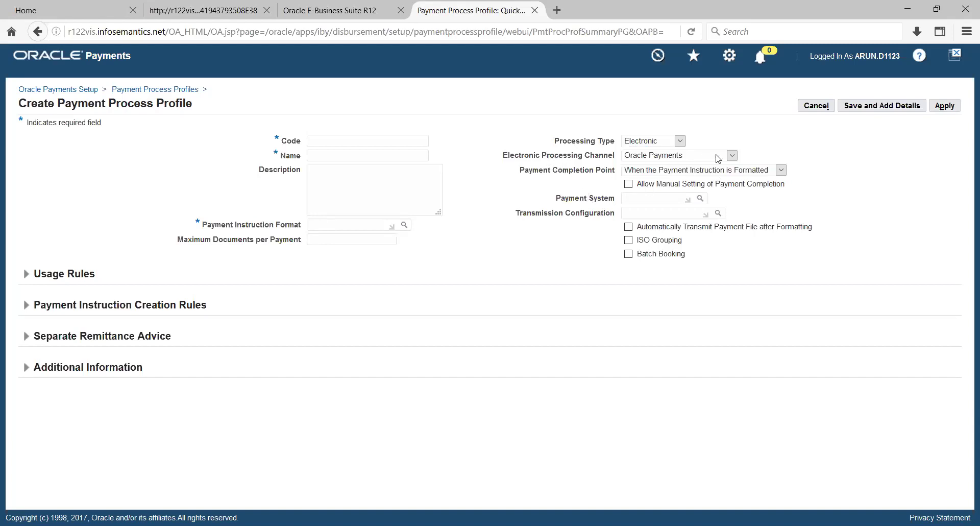
- Review the available Electronic Processing Channel and Payment Completion Point options for the new payment process profile
click(731, 155)
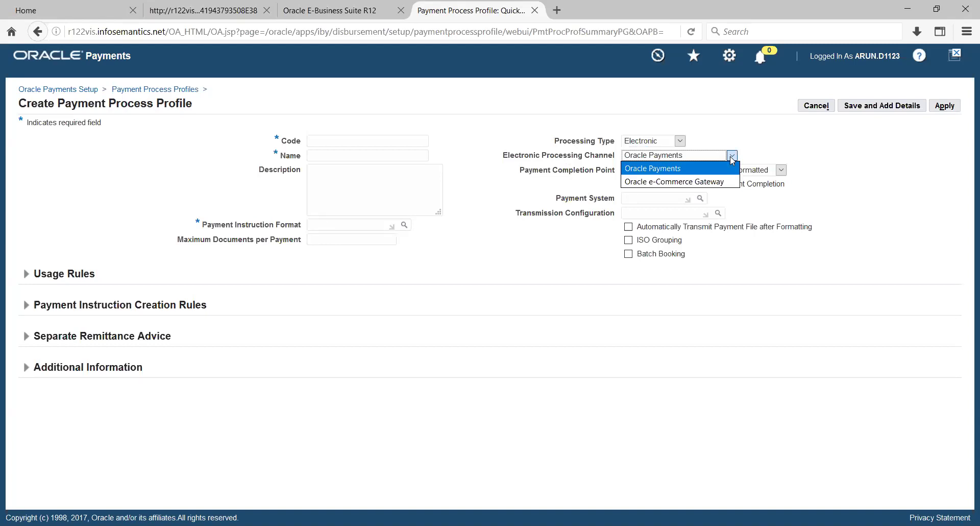
click(715, 169)
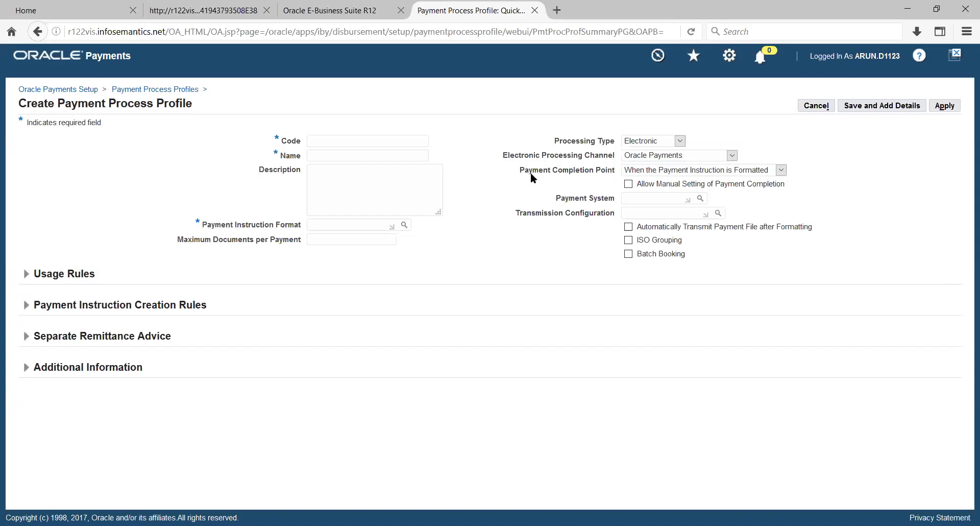
drag(520, 172, 616, 170)
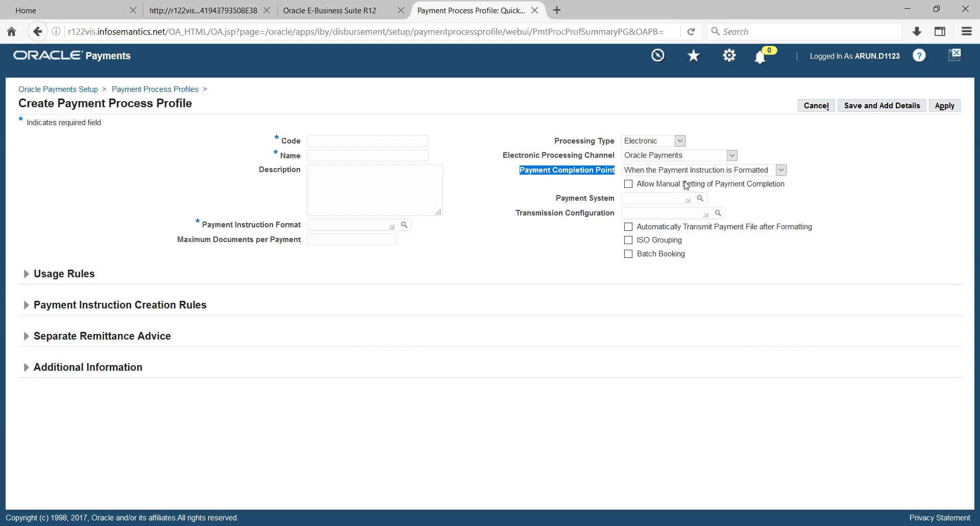
click(781, 168)
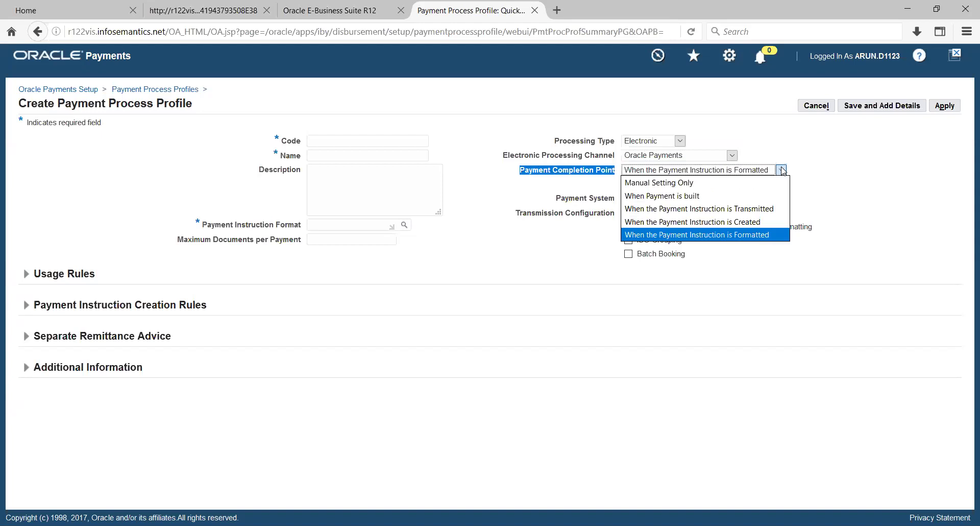
click(823, 178)
click(783, 172)
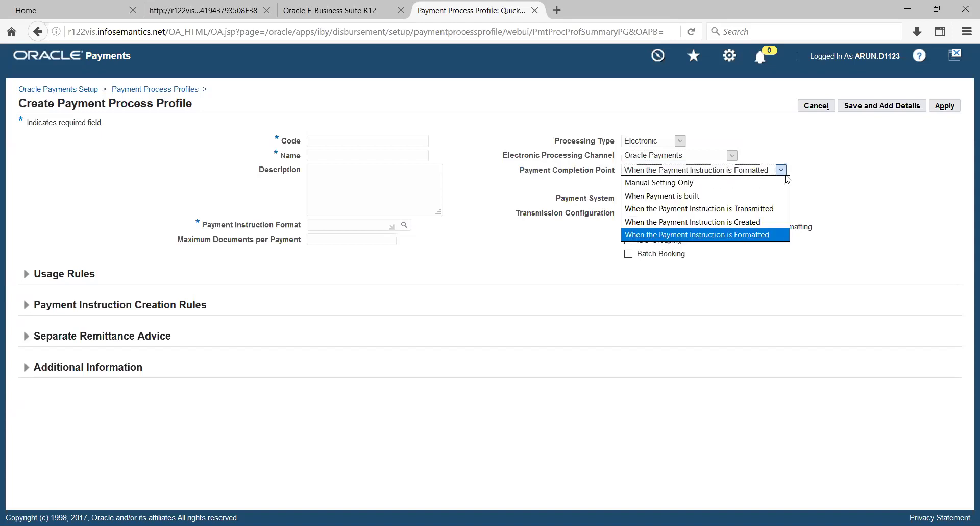
click(835, 213)
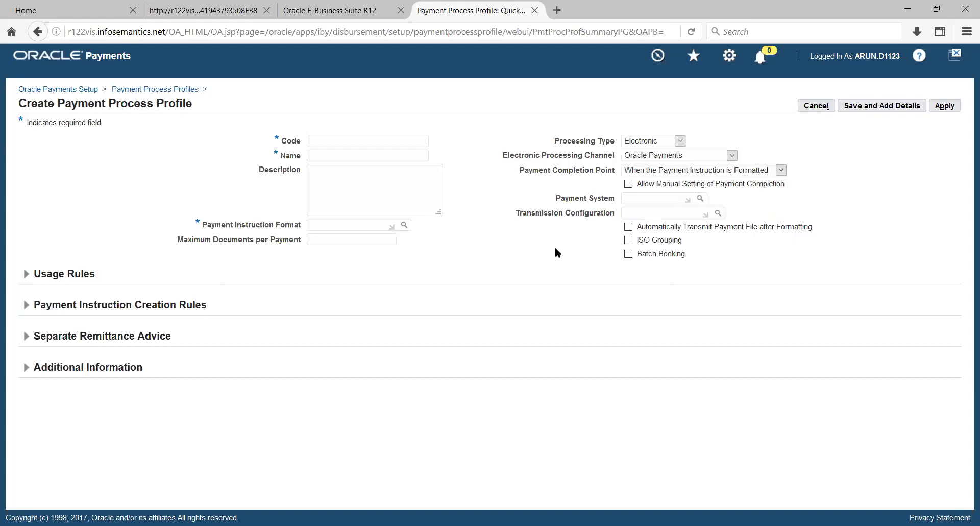
click(779, 171)
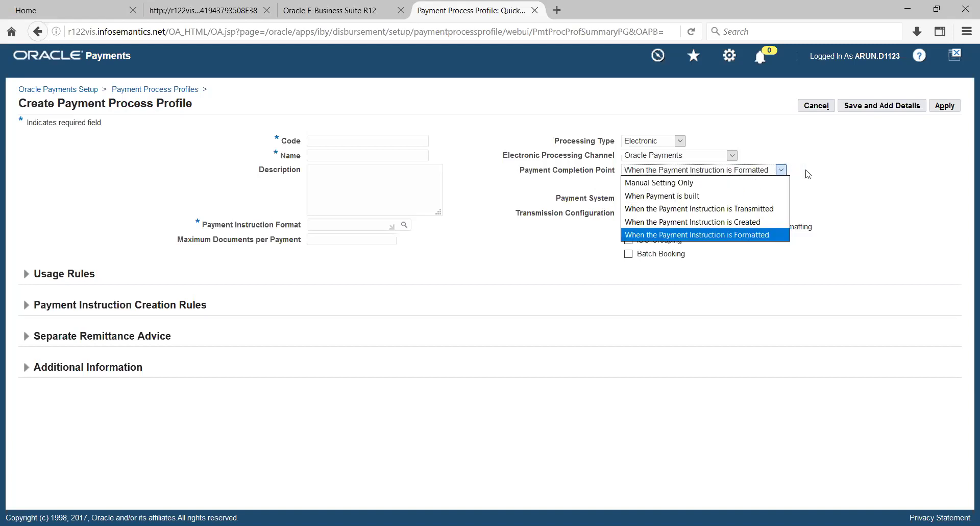
click(819, 172)
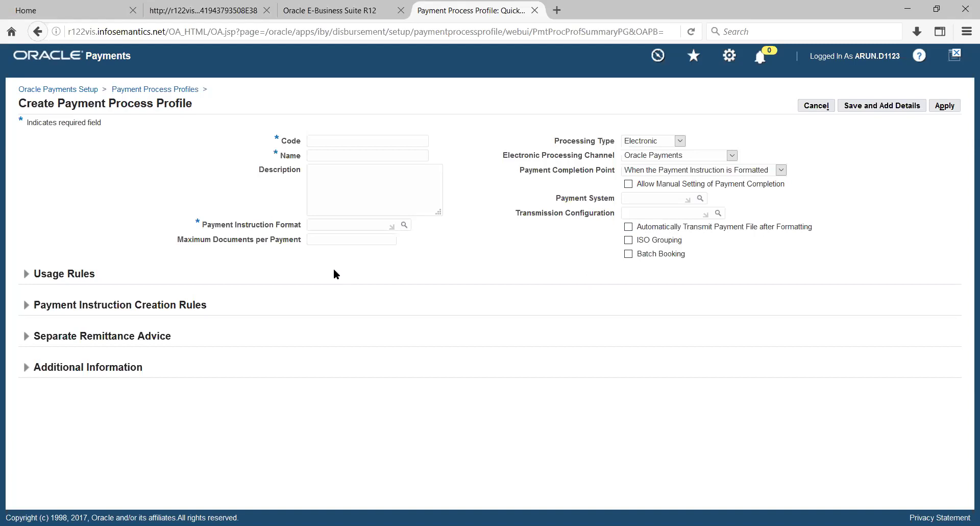
- Expand and review the profile's Usage Rules, Payment Instruction Creation Rules and Separate Remittance Advice sections, including the remittance delivery methods
click(23, 280)
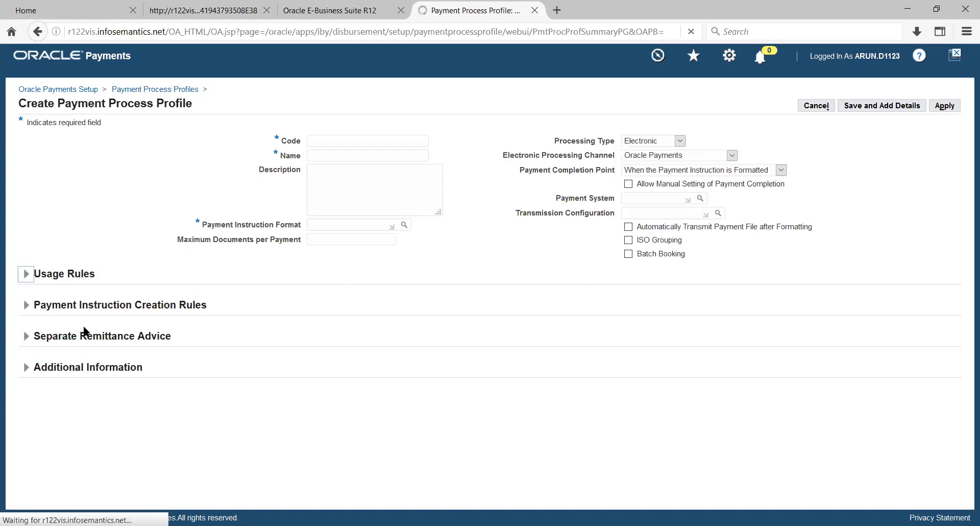
scroll(85, 332, down, 2)
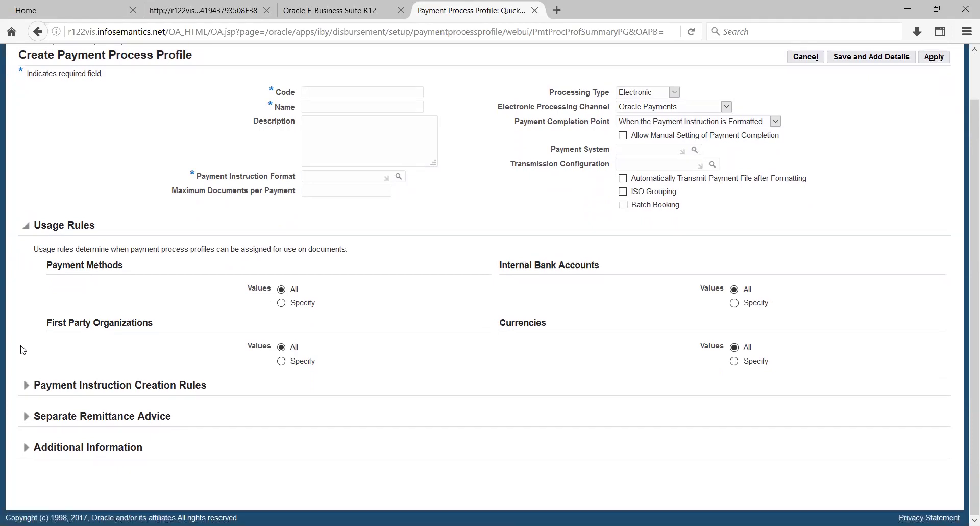
click(25, 386)
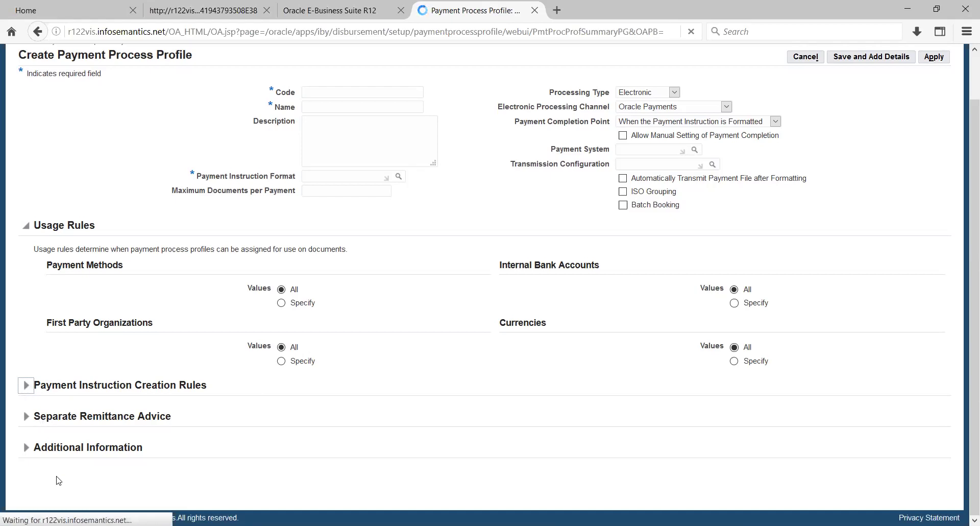
scroll(41, 334, down, 6)
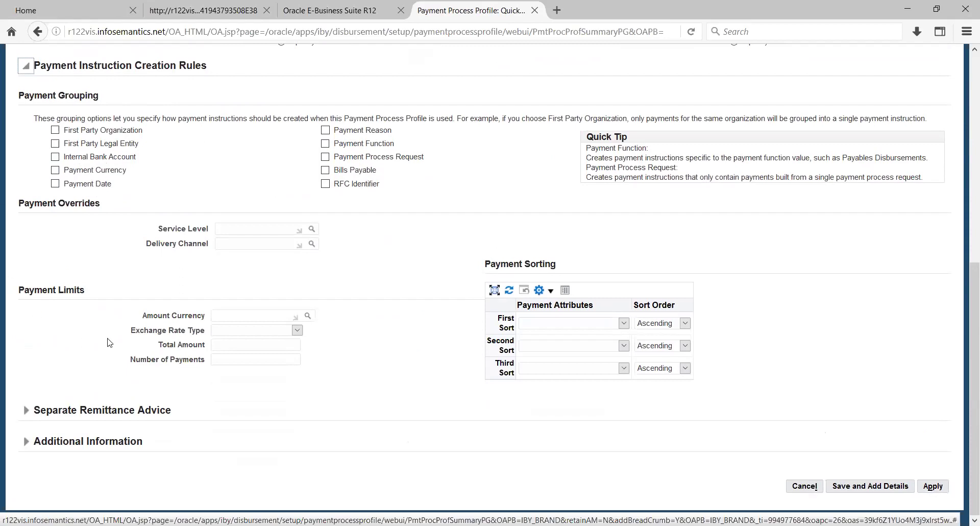
click(27, 410)
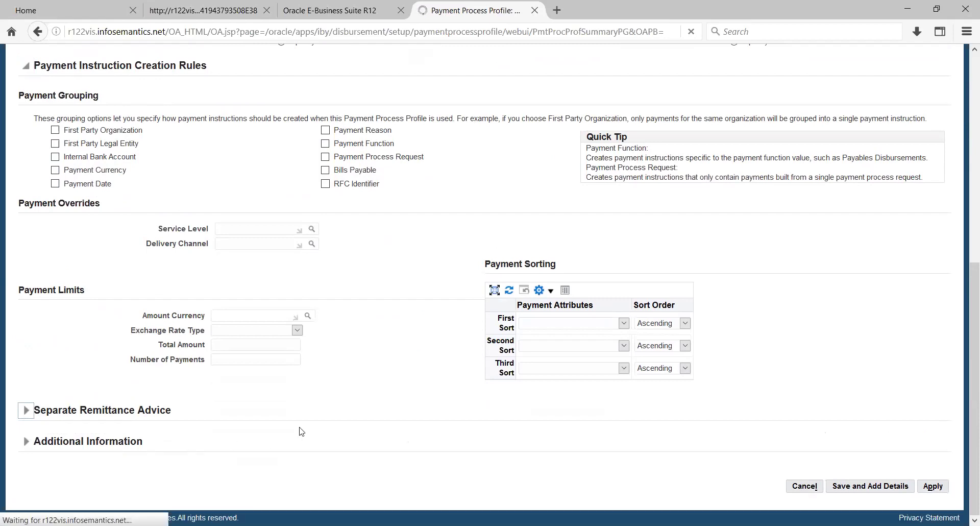
scroll(322, 419, down, 1)
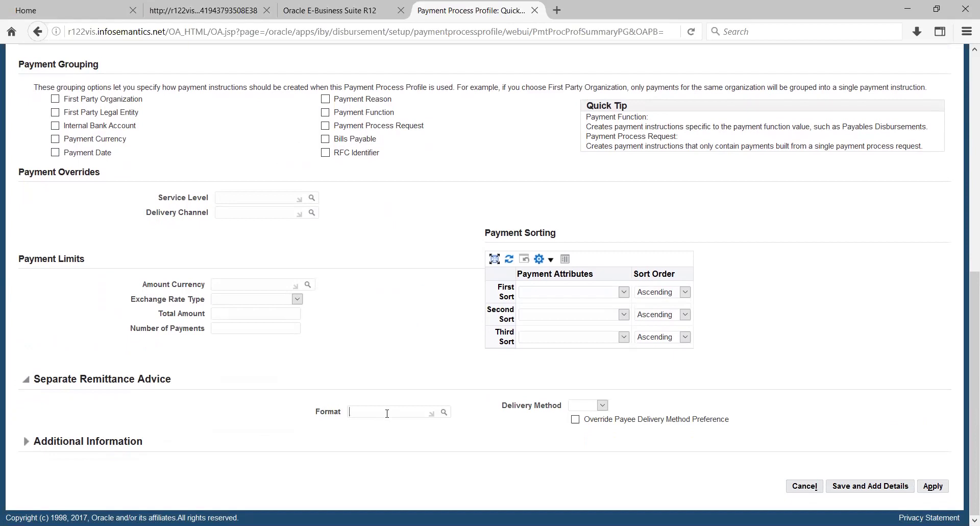
click(600, 405)
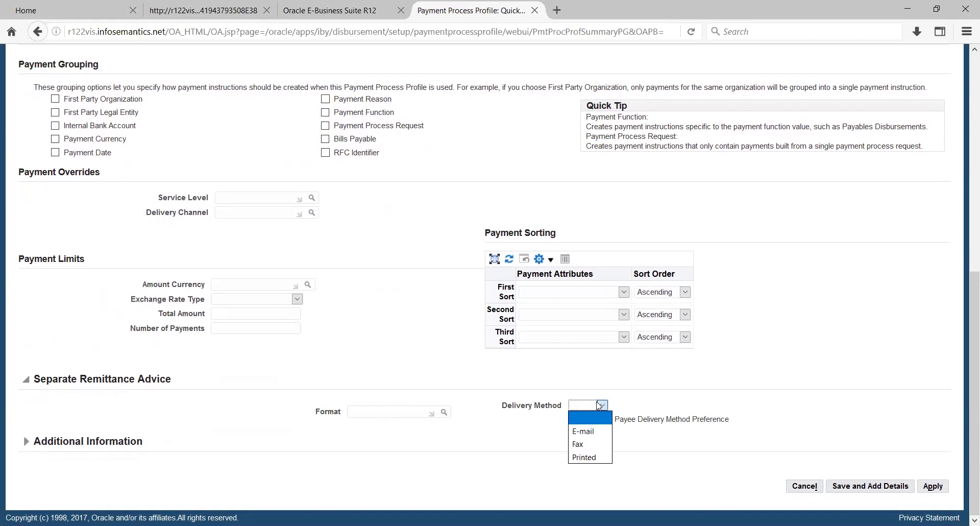
click(692, 391)
- Cancel the new payment process profile and apply the Completed task status to Payment Process Profiles
scroll(648, 371, up, 4)
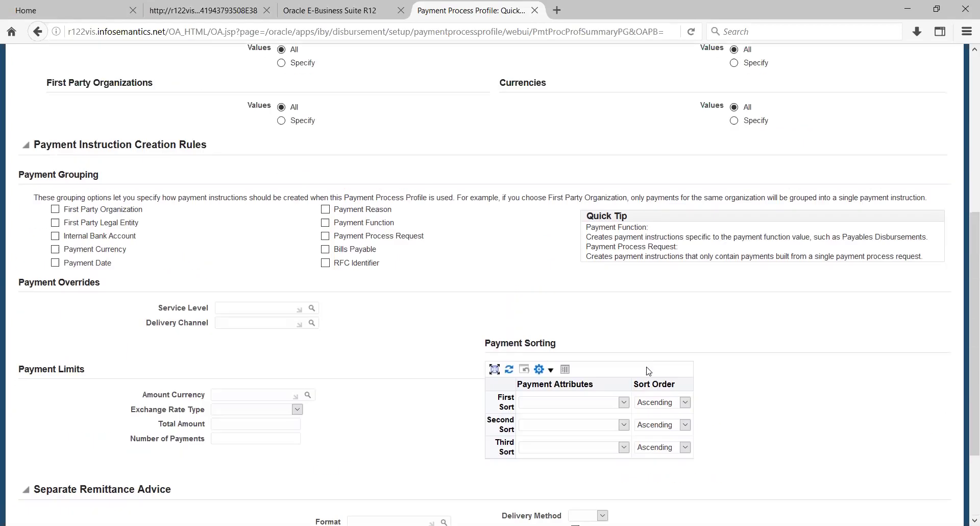
scroll(648, 371, up, 10)
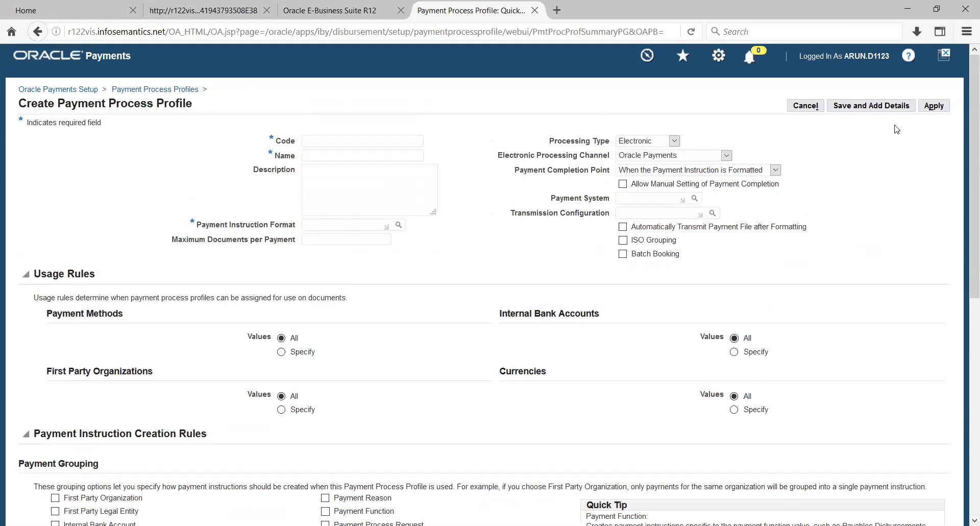
click(805, 105)
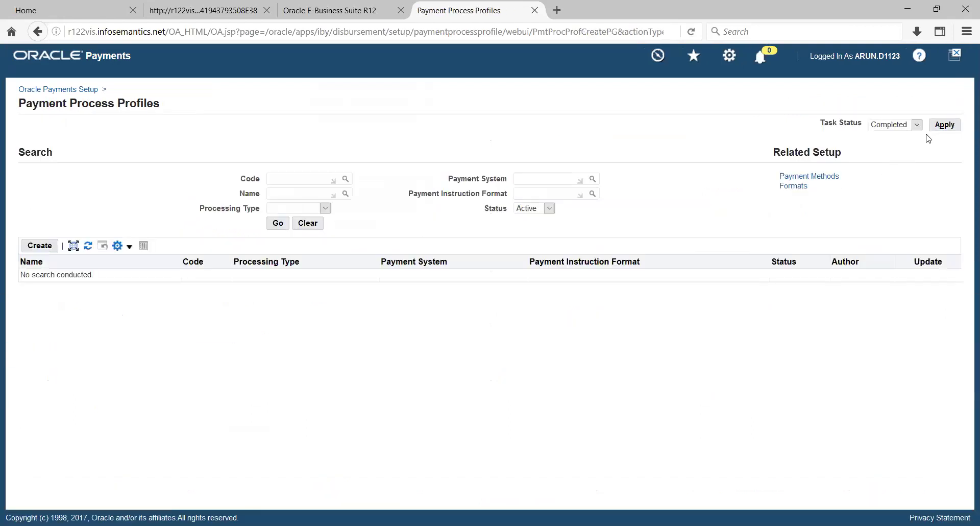
click(938, 126)
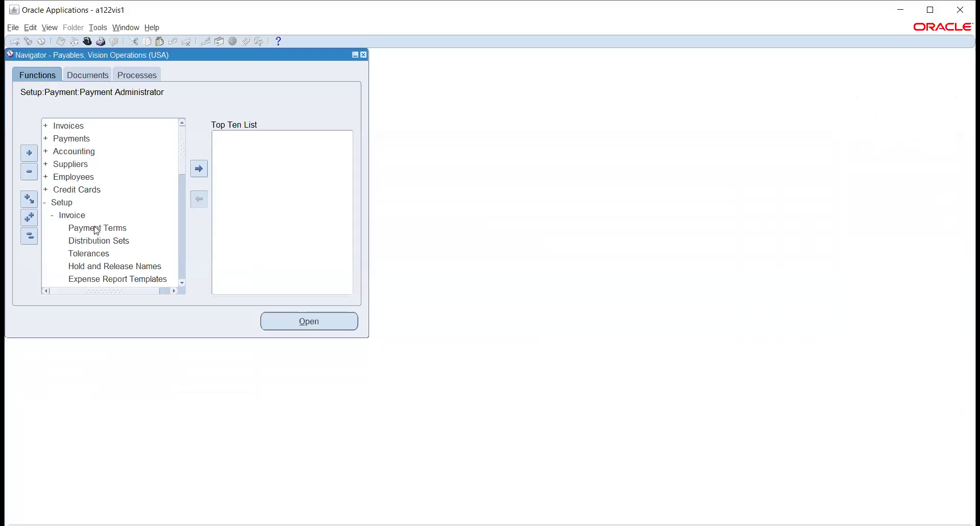
- Switch to the Oracle Applications Navigator for Payables, Vision Operations (USA) and open the Suppliers function
click(62, 127)
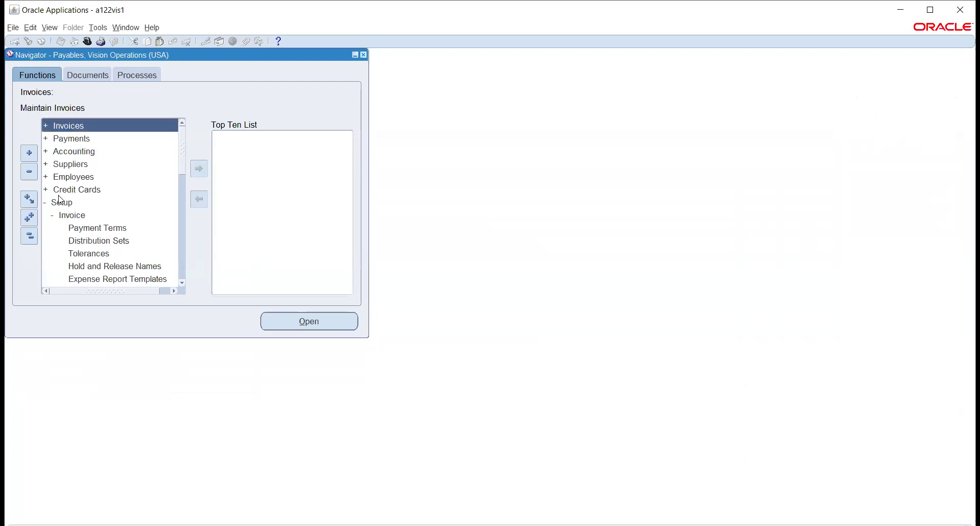
click(69, 164)
double_click(69, 165)
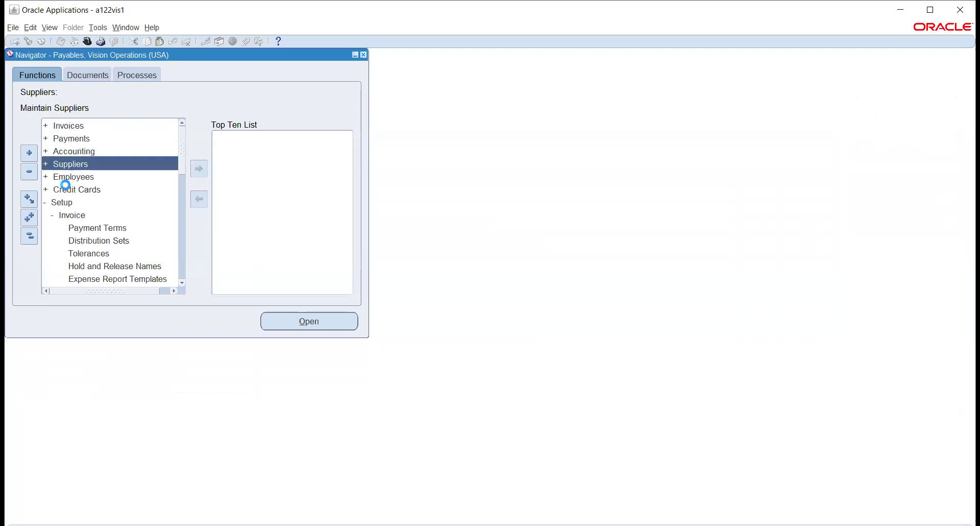
click(71, 176)
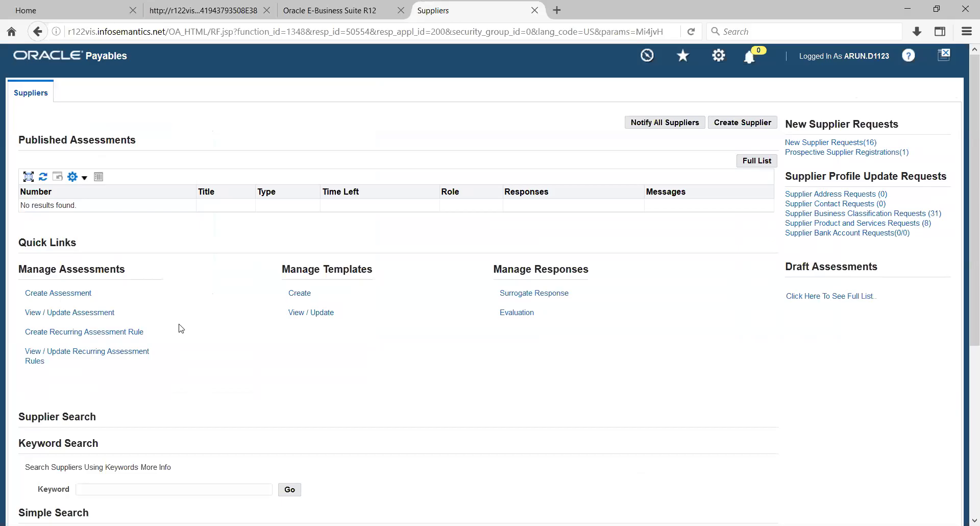
- Try to create a standard supplier named WHG Group as a new organization
click(765, 126)
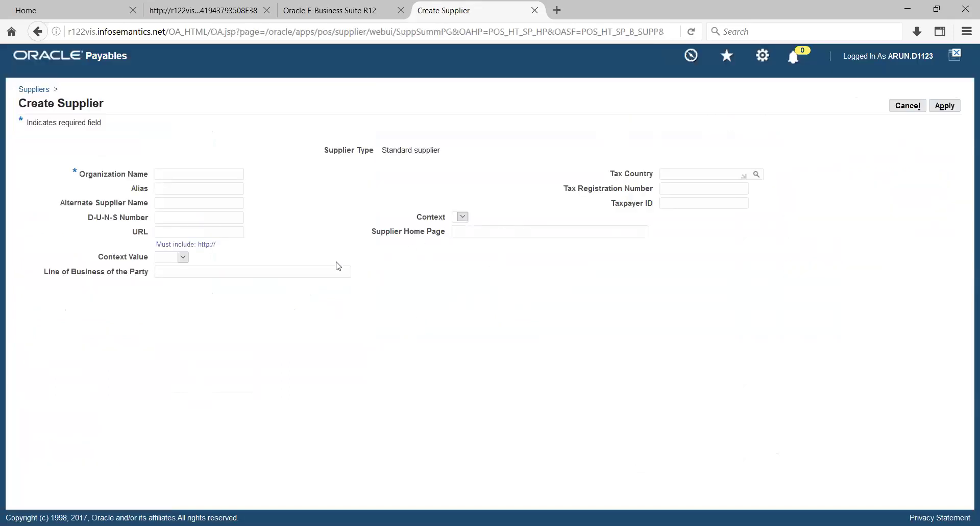
click(193, 176)
text(WHG Group)
key(Tab)
click(944, 106)
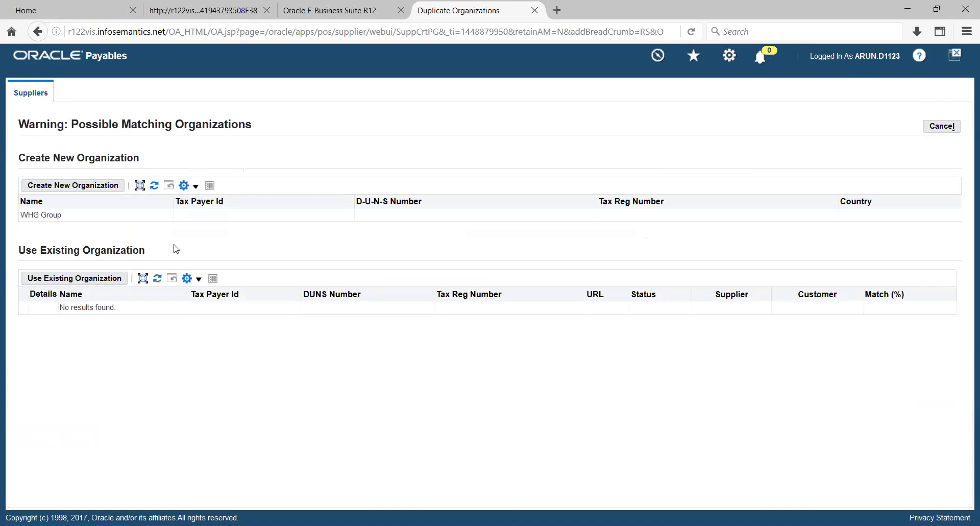
click(96, 187)
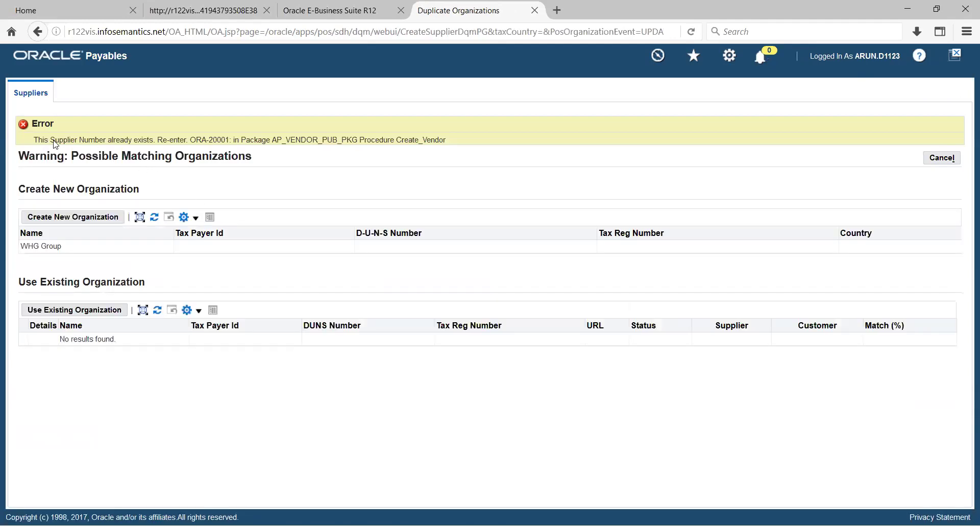
- Read the supplier creation error and cancel the creation of WHG Group to return to the Suppliers page
drag(54, 141, 153, 146)
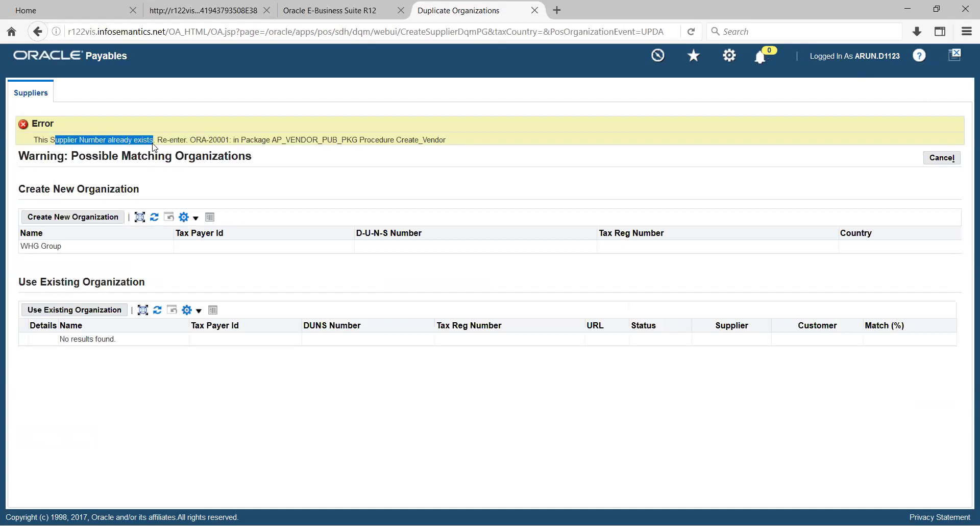
click(153, 146)
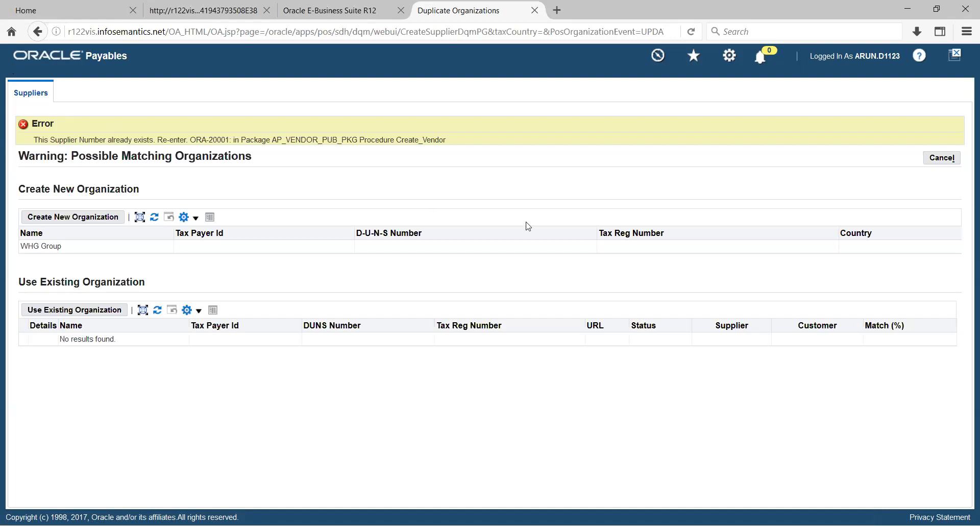
click(942, 158)
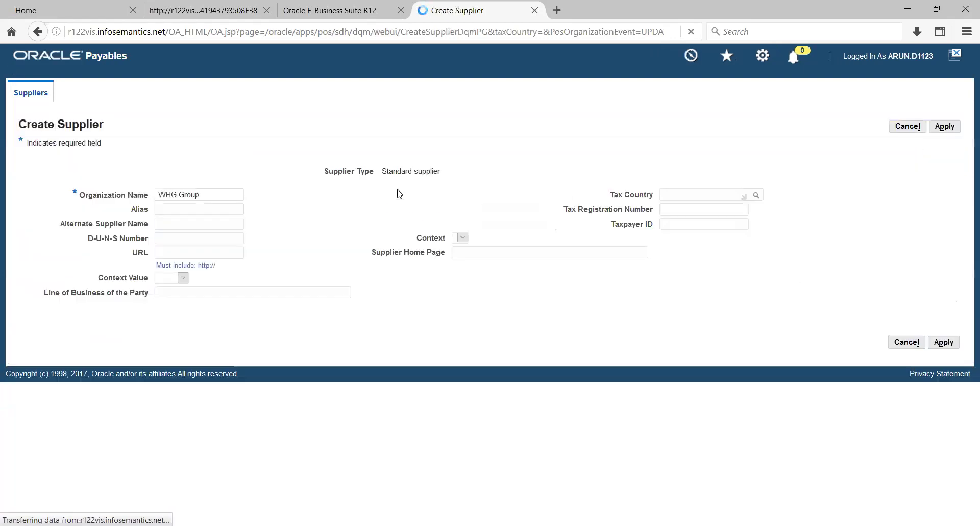
click(907, 128)
click(620, 246)
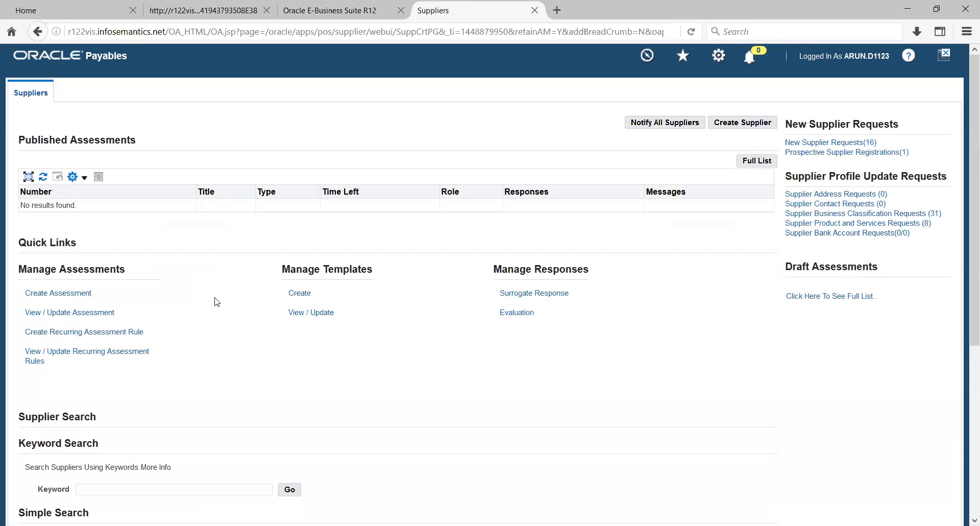
- Search for suppliers by the name ABC and open the supplier named exactly ABC for update
scroll(206, 286, down, 5)
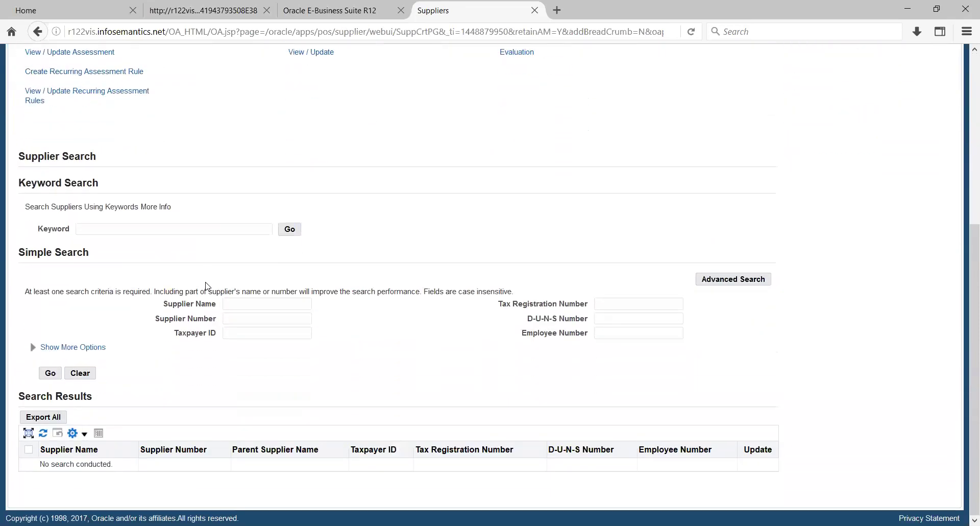
click(244, 304)
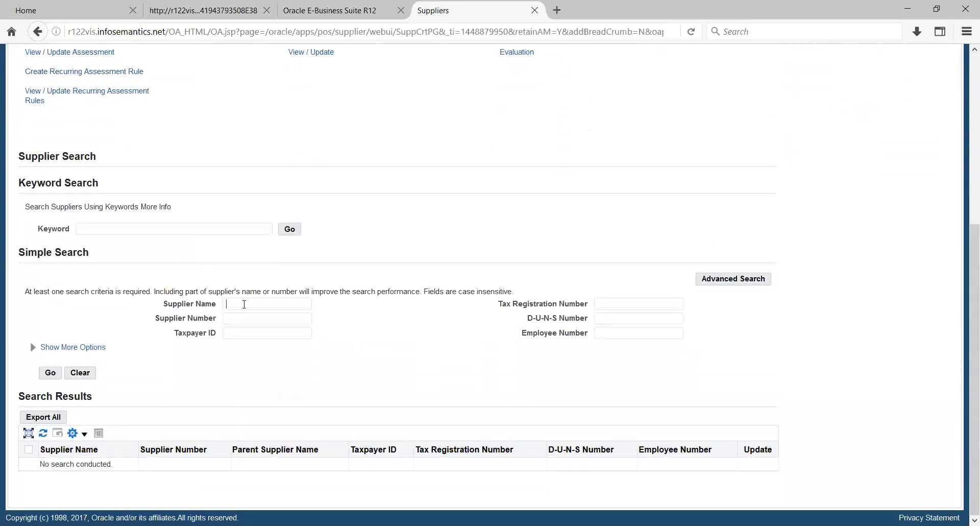
text(ABC)
key(Return)
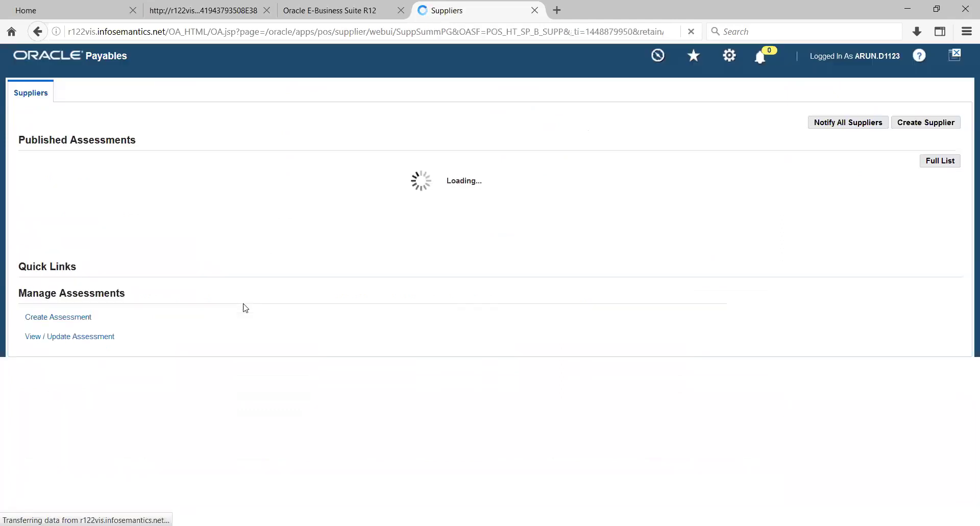
scroll(243, 308, down, 8)
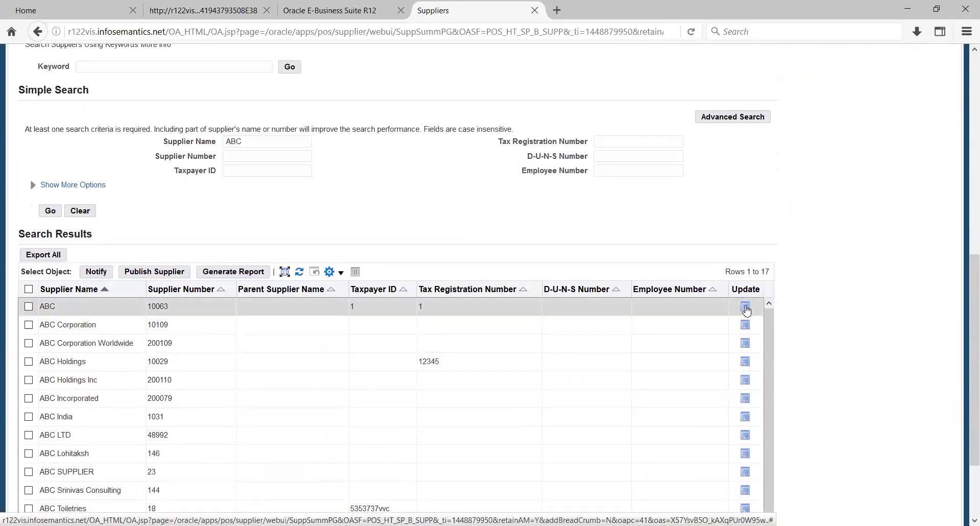
click(745, 308)
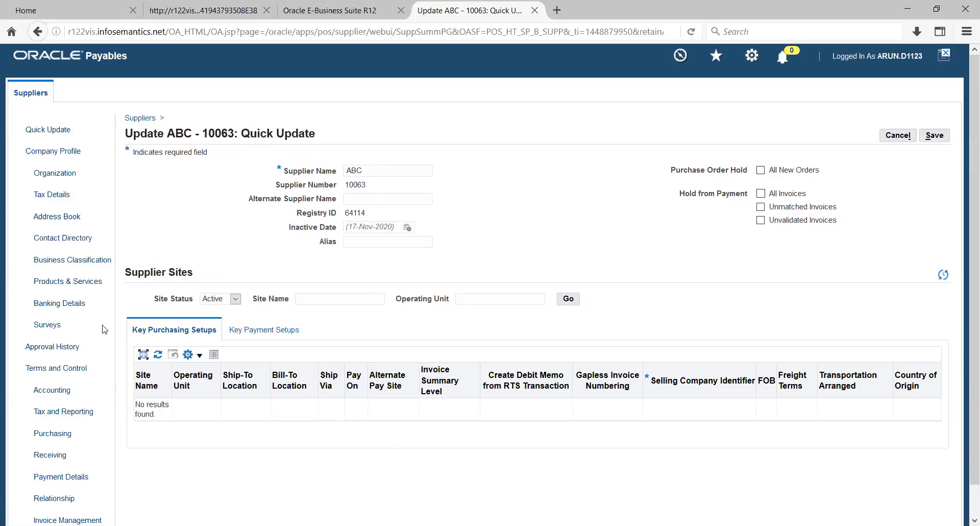
- Review supplier ABC's Organization details and open its Address Book
click(55, 174)
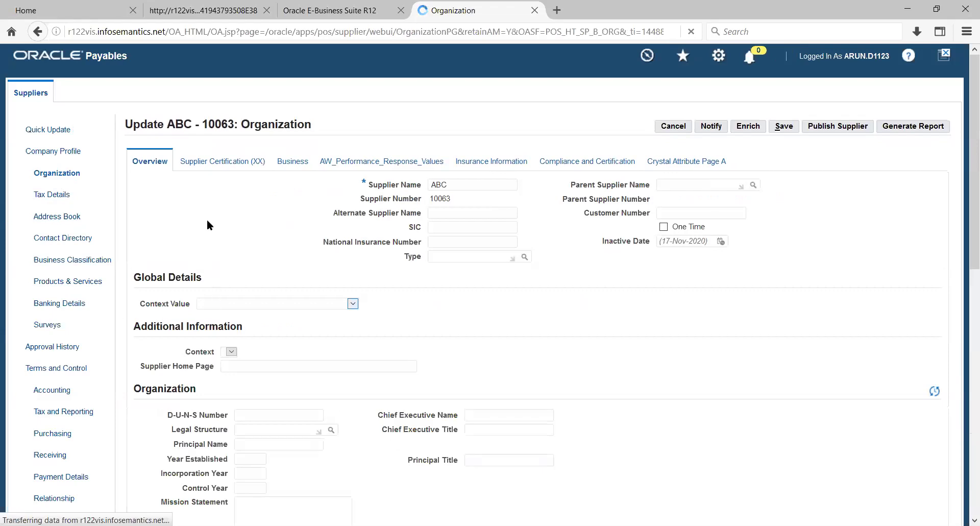
scroll(194, 212, down, 3)
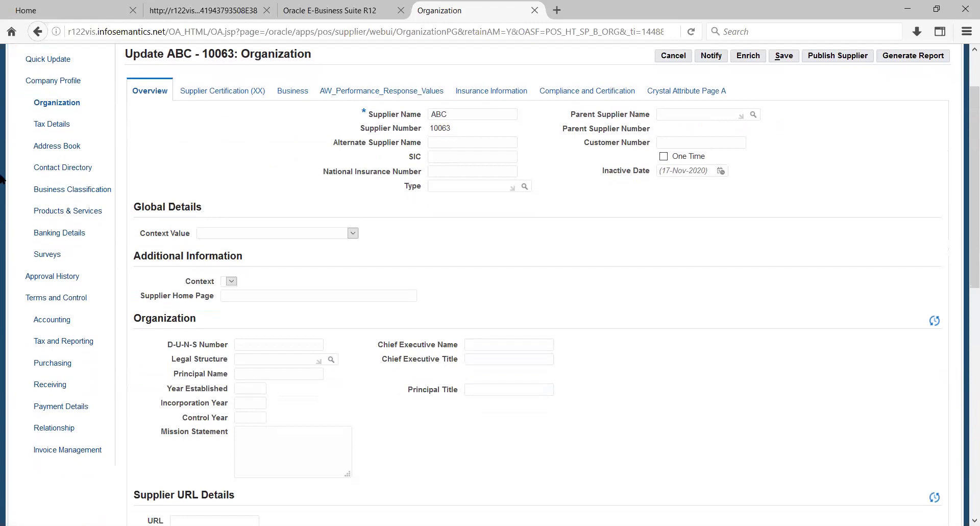
click(56, 146)
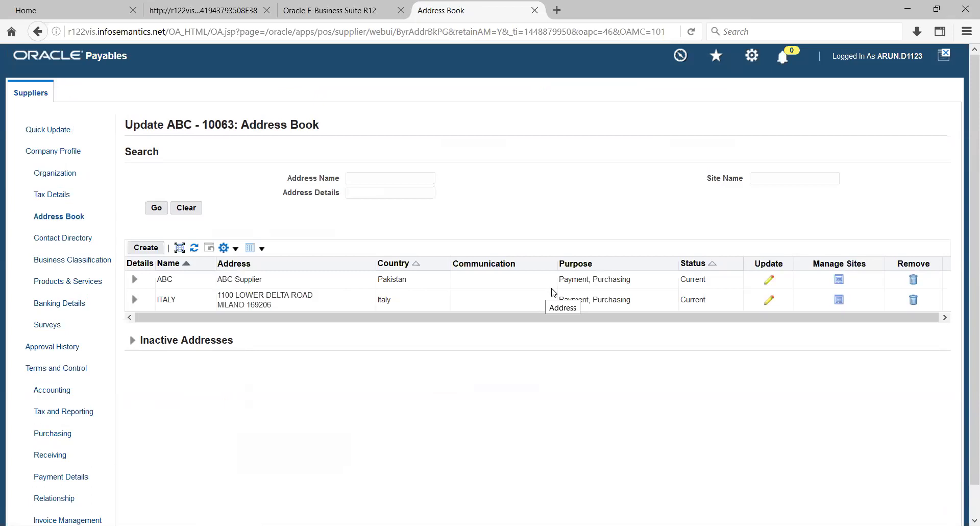
- Open supplier ABC's Pakistan address for update, review its details and attributes, and leave without applying changes
click(769, 282)
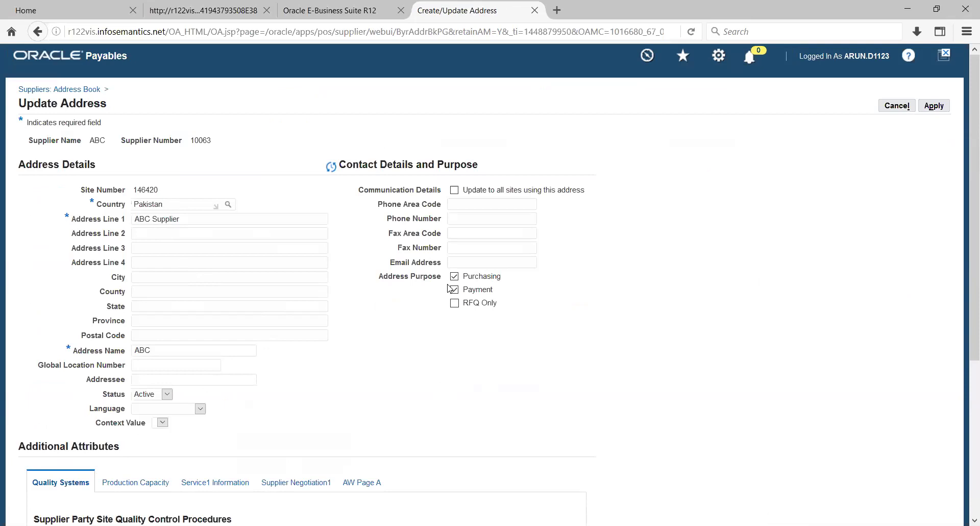
scroll(448, 287, down, 5)
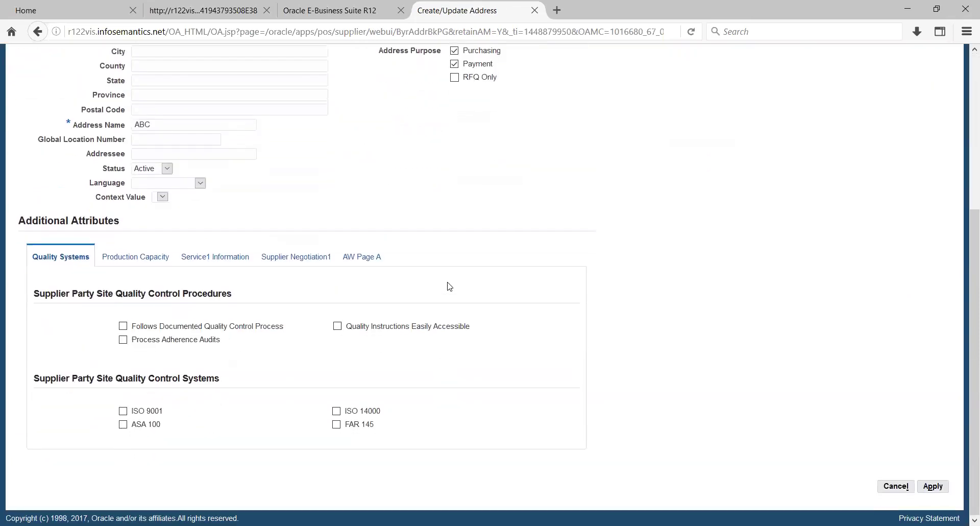
scroll(449, 286, up, 5)
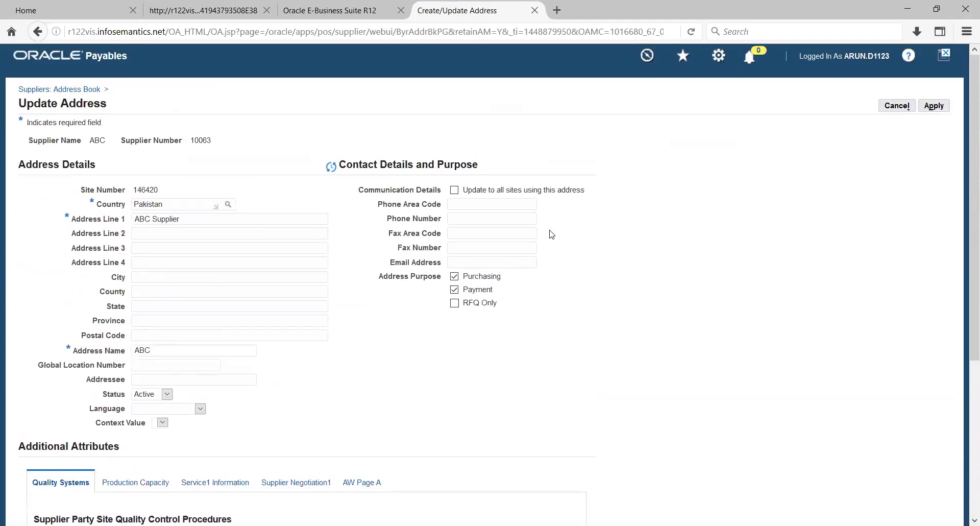
click(895, 105)
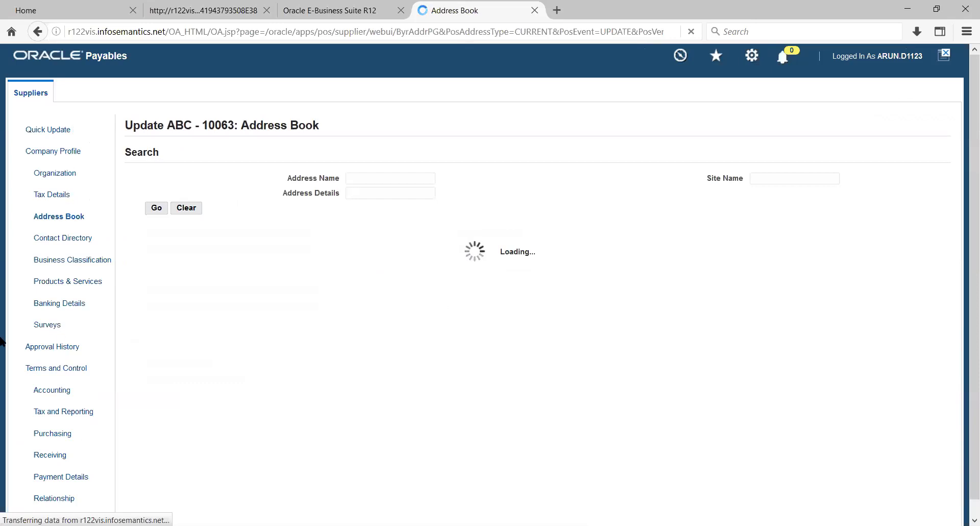
- Review the supplier's banking details and the prepayment and distribution set views of its accounting settings
click(53, 304)
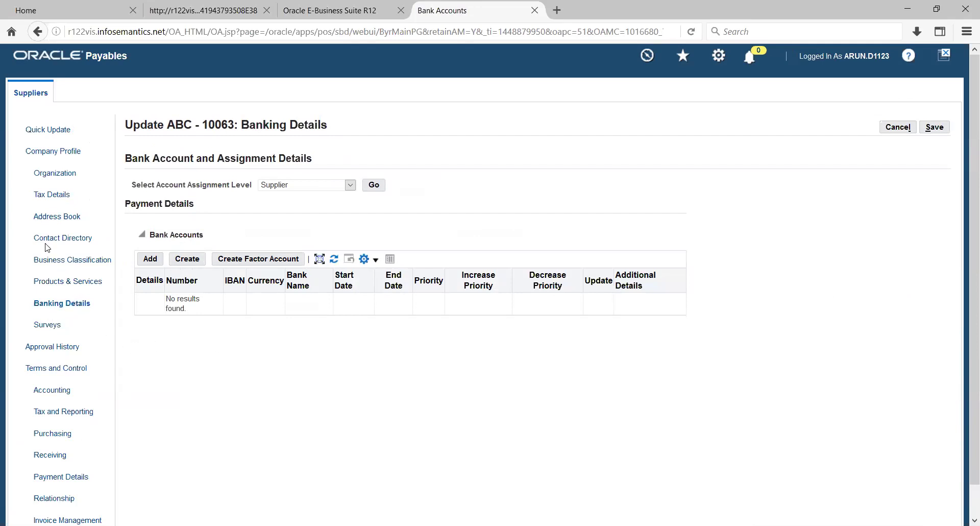
scroll(46, 247, down, 1)
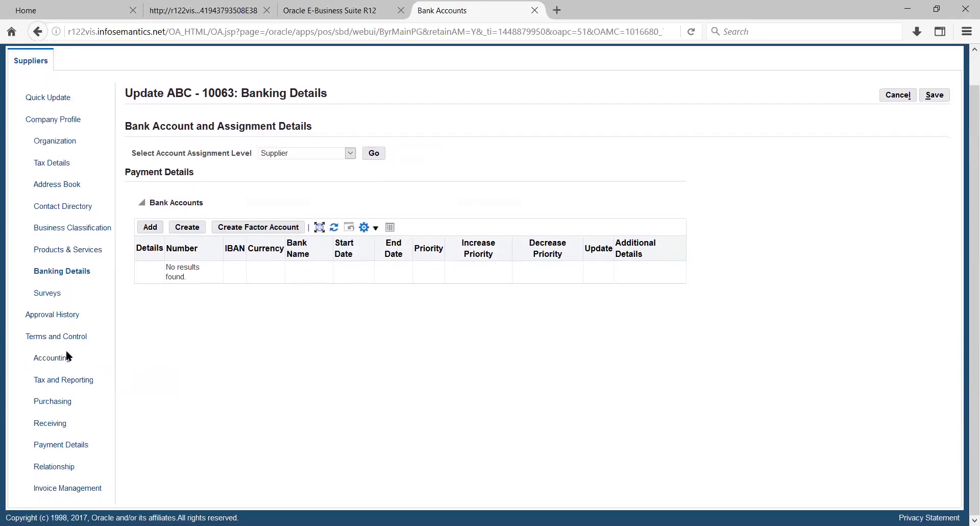
click(63, 360)
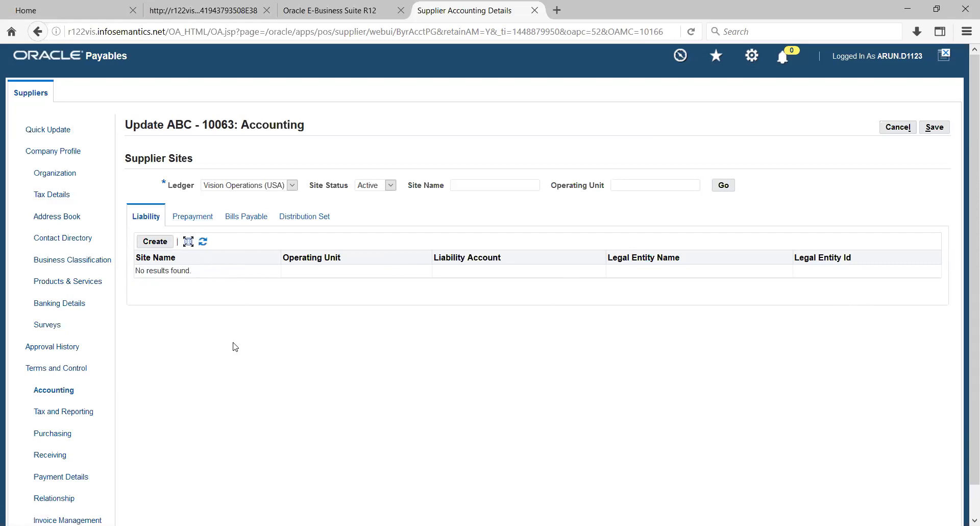
click(190, 221)
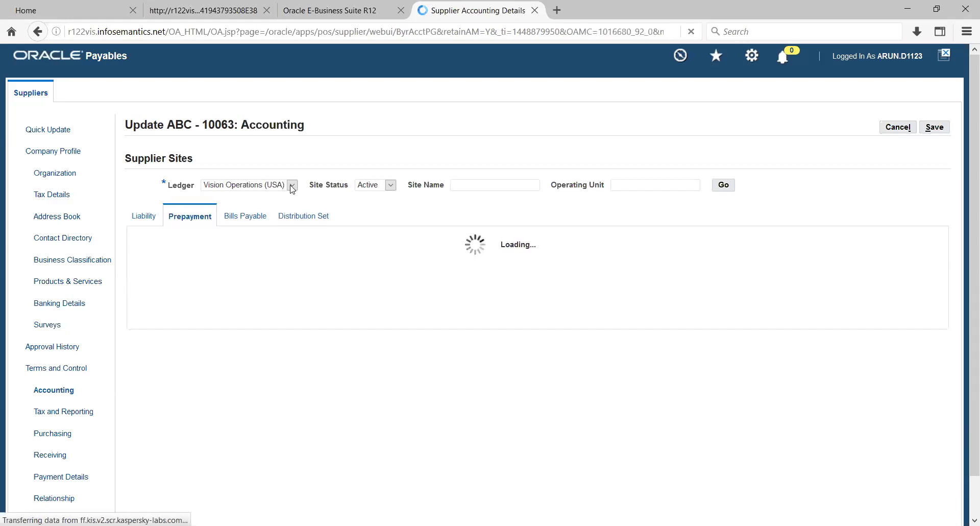
click(303, 216)
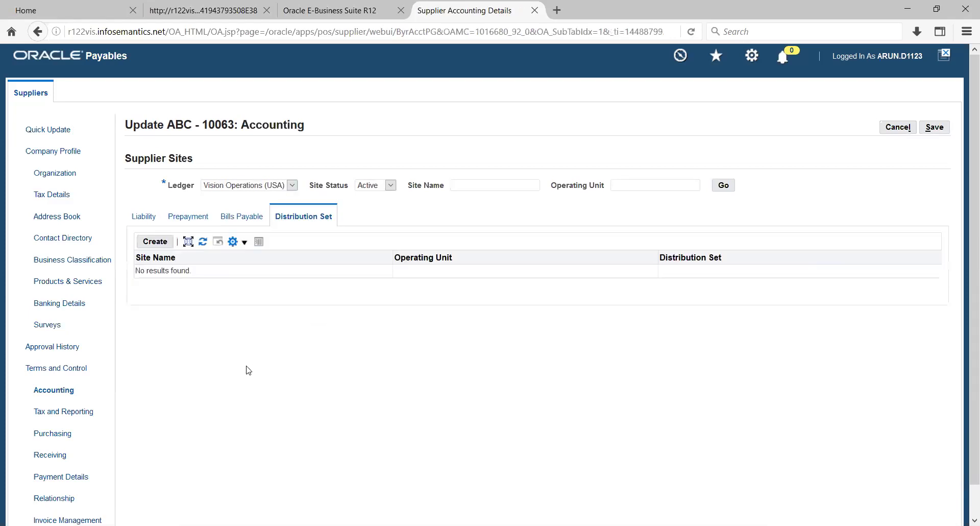
- Create a supplier site from the ABC address for the Vision Operations operating unit and apply it
click(155, 242)
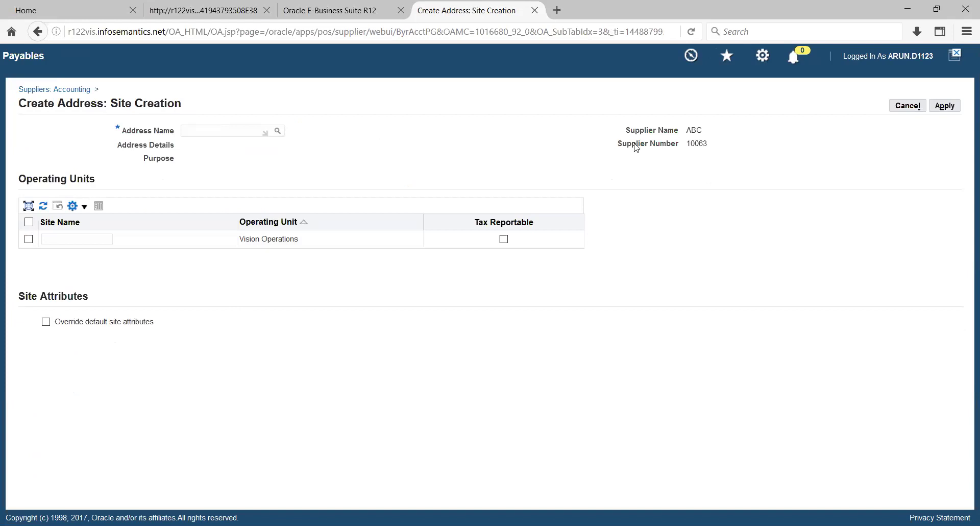
click(906, 108)
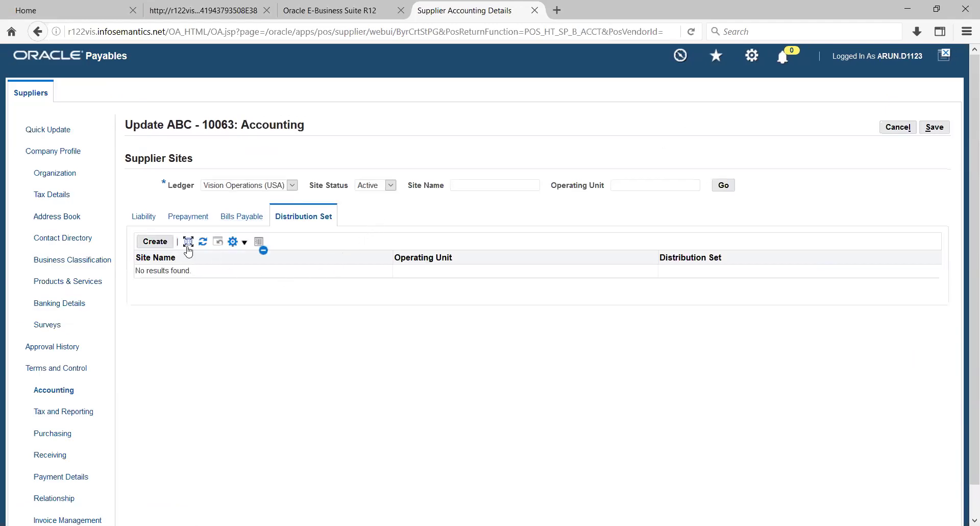
click(153, 241)
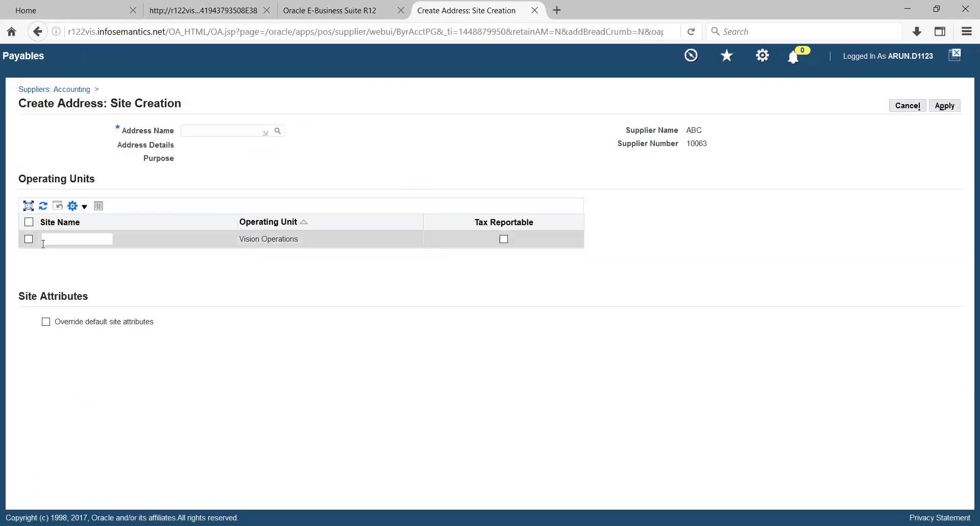
click(278, 131)
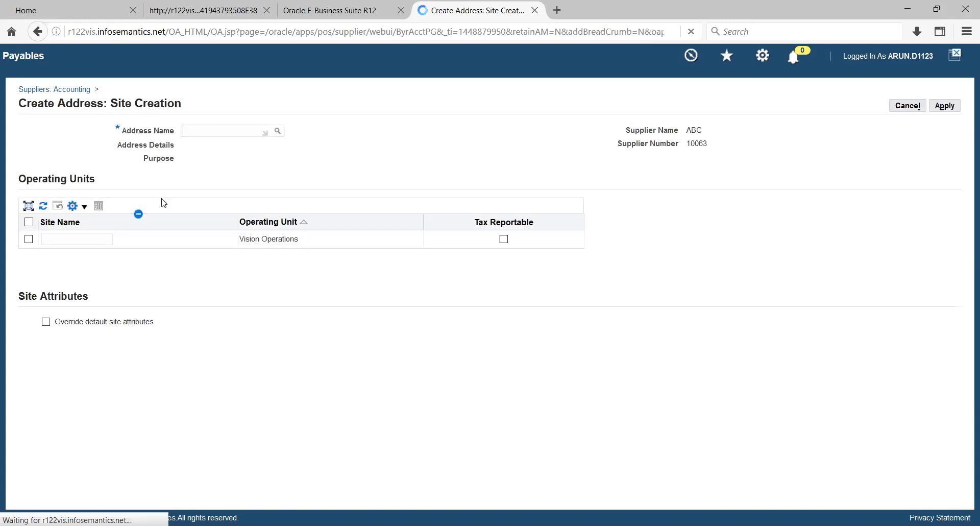
click(30, 238)
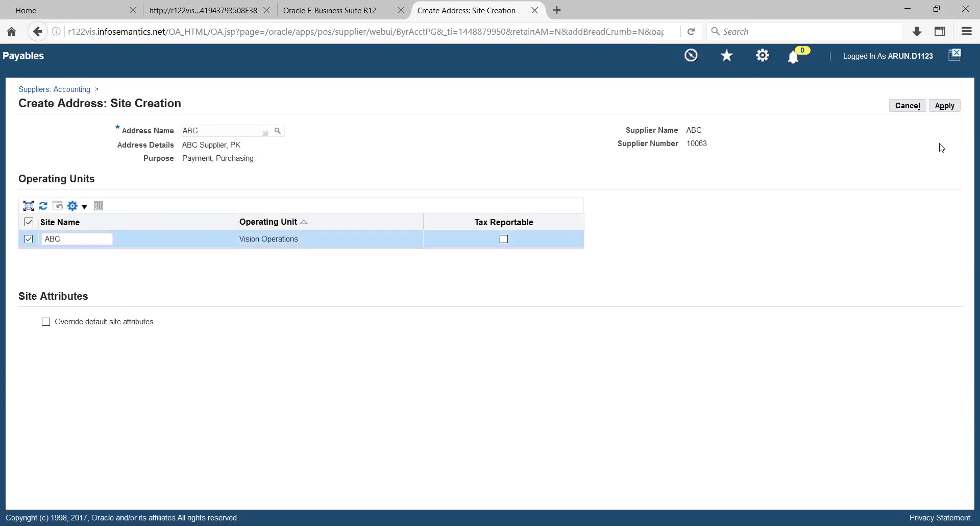
click(943, 107)
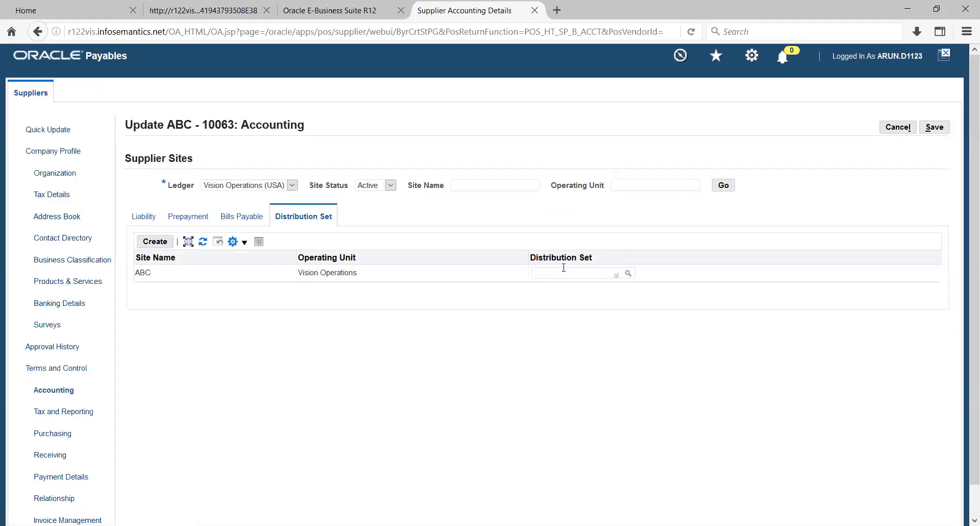
- Assign the Telephone Expense (Full) distribution set to site ABC and save the accounting changes
click(628, 273)
click(934, 128)
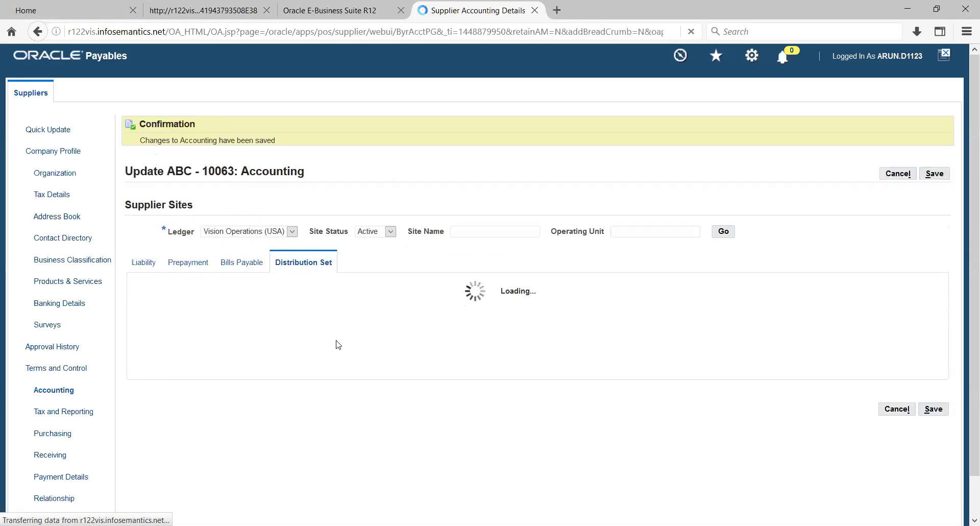
- Review the supplier's invoice management settings, including the payment and terms settings of site ABC
scroll(152, 354, down, 2)
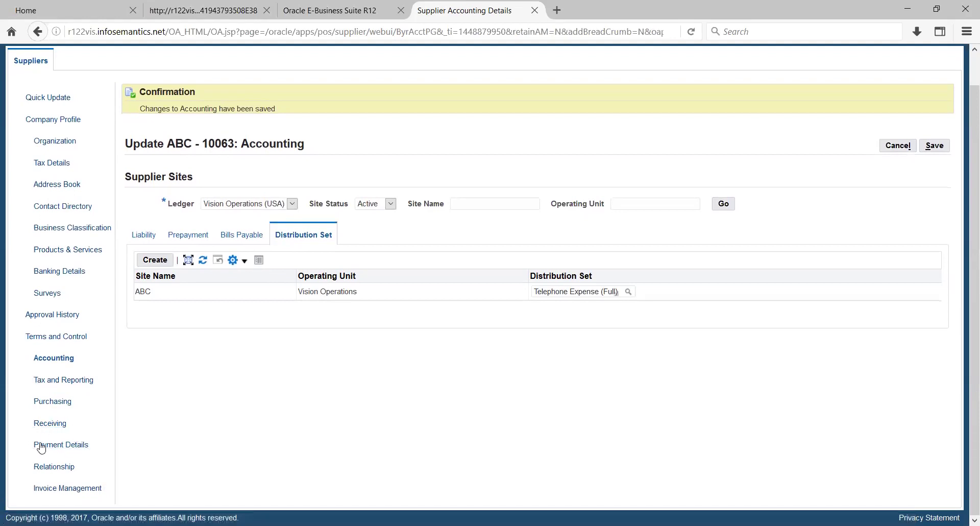
click(66, 489)
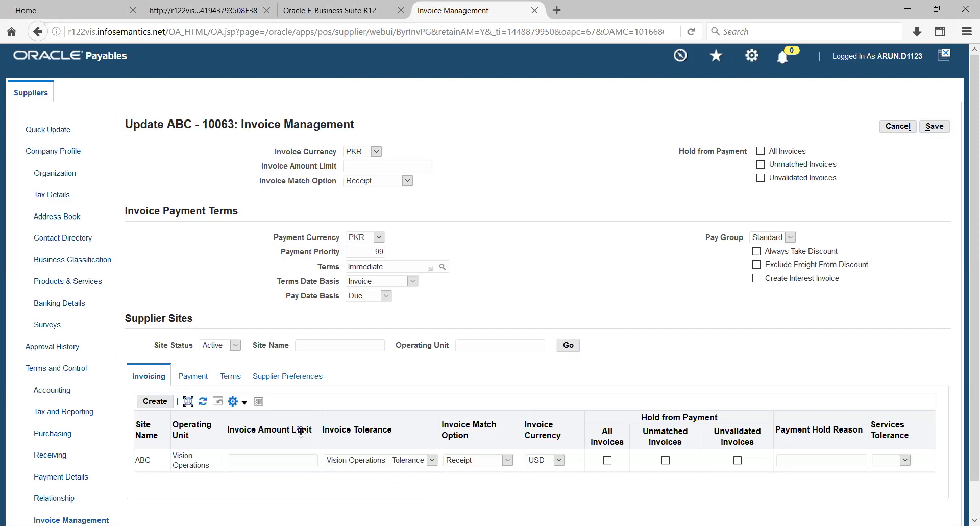
click(193, 378)
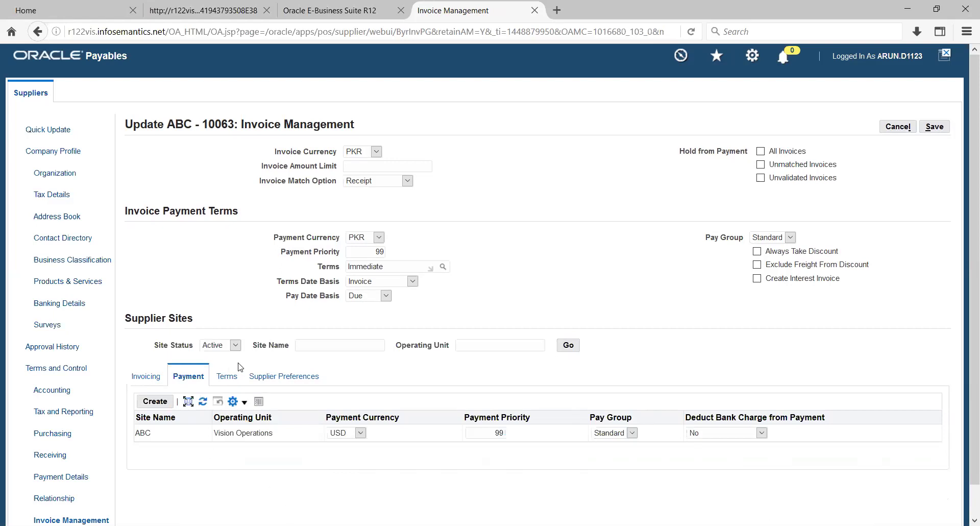
click(224, 377)
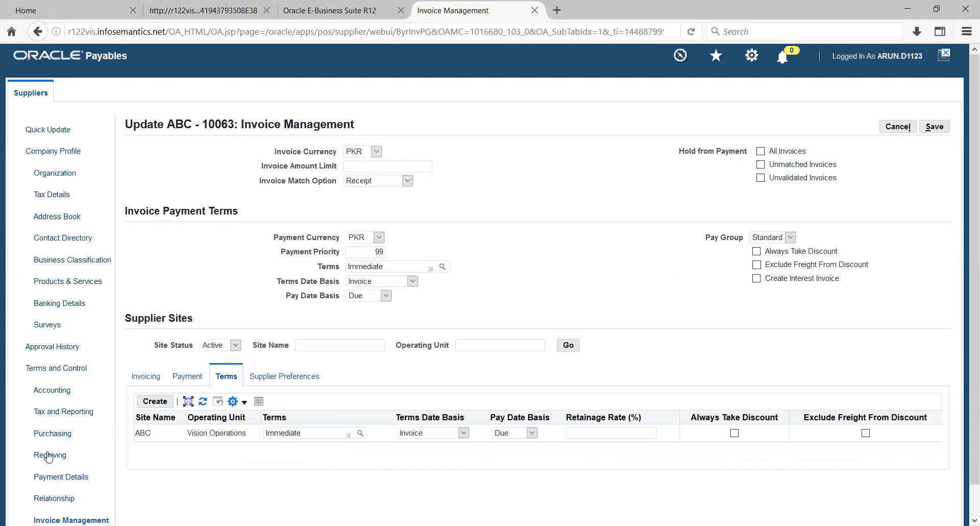
- Make Check the supplier's default payment method in its payment details and save
click(51, 477)
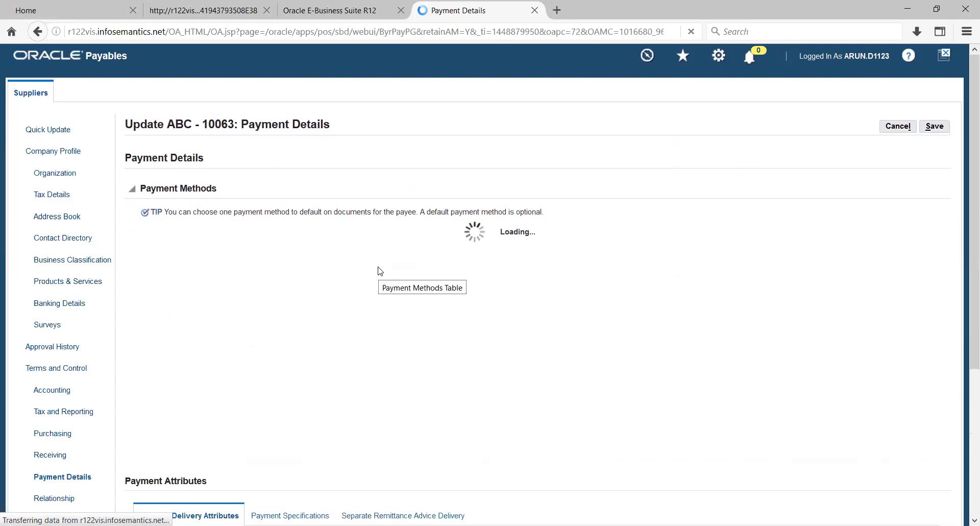
scroll(264, 288, down, 1)
scroll(266, 290, up, 1)
scroll(265, 289, down, 3)
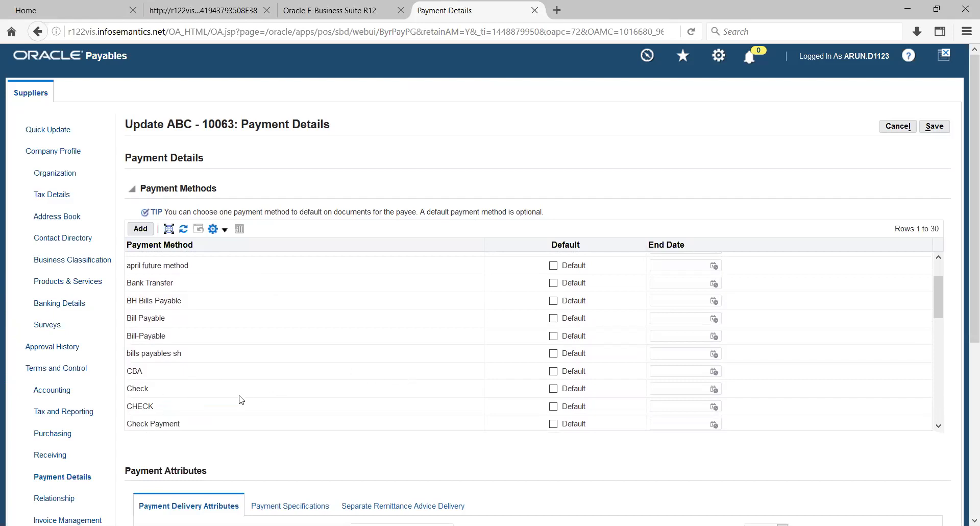
click(553, 388)
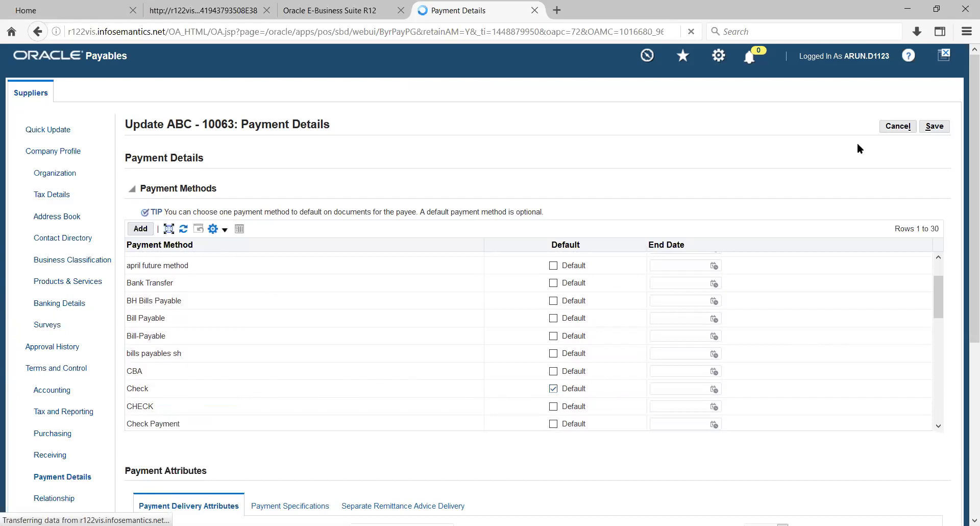
click(938, 129)
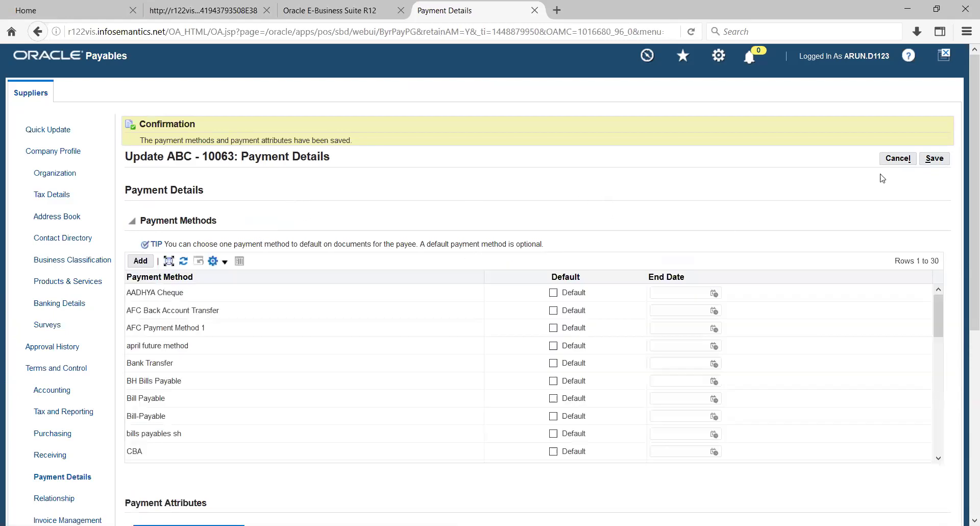
click(933, 160)
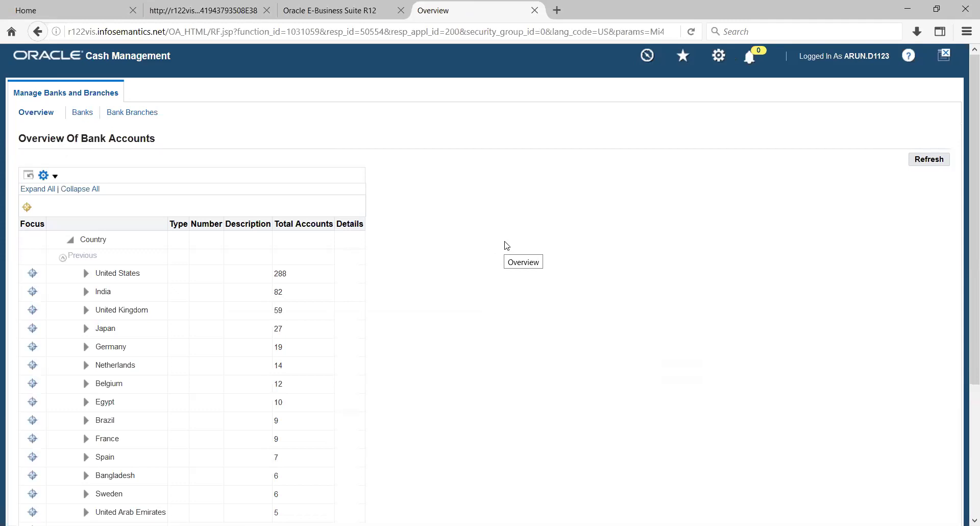
- Look over the bank information form for creating a new bank, and cancel it
click(83, 117)
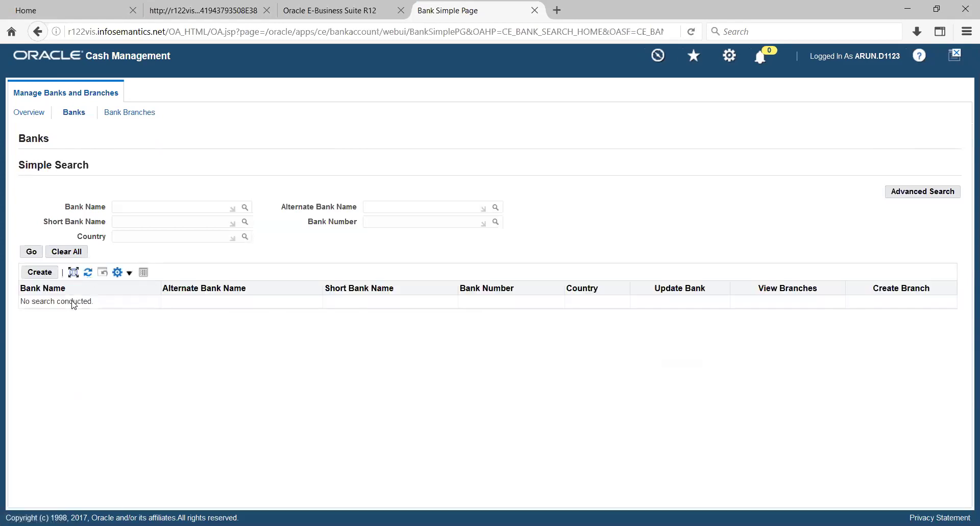
click(43, 278)
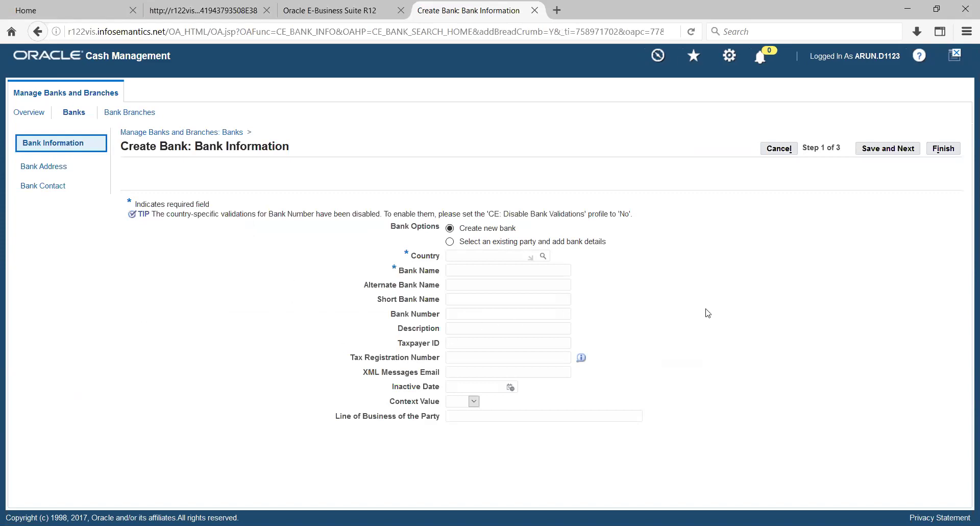
click(777, 149)
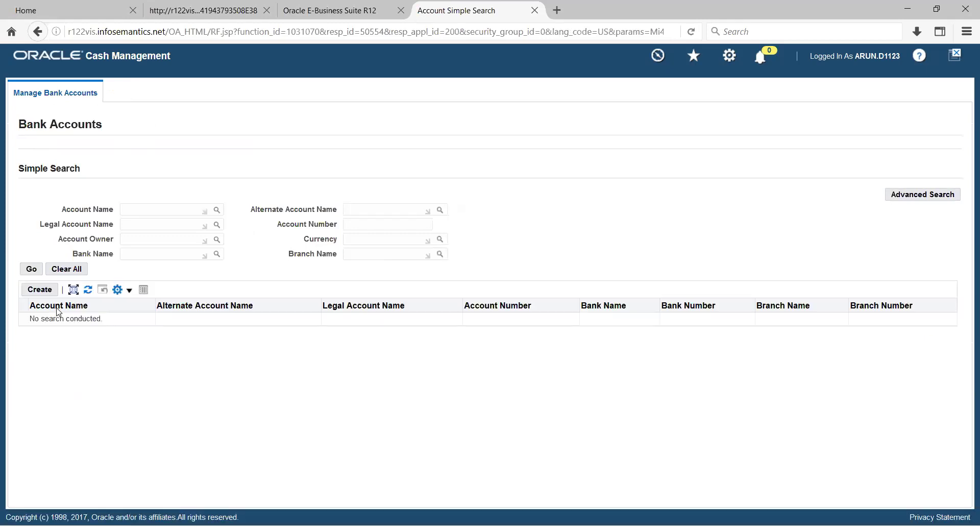
- Start a new bank account for country United States, bank Bank of America and branch New York
click(40, 290)
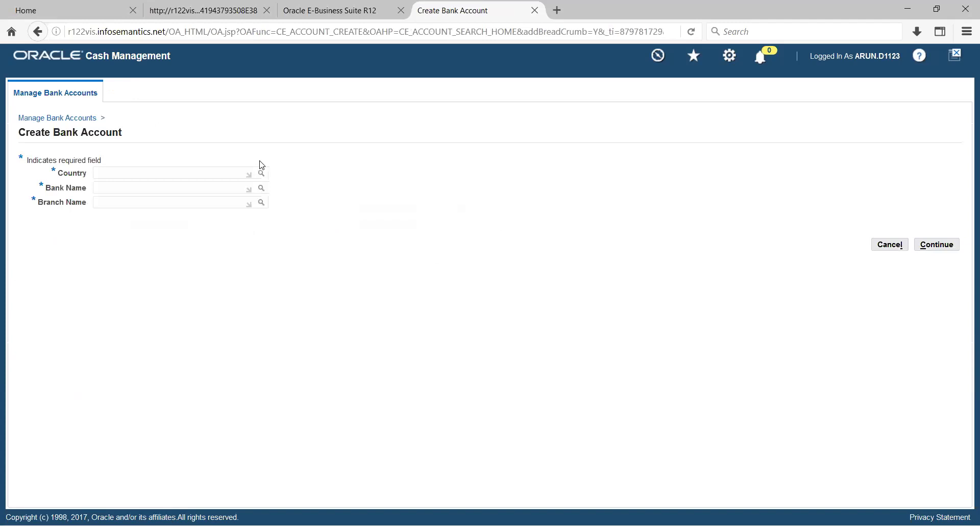
click(119, 174)
text(United)
click(261, 173)
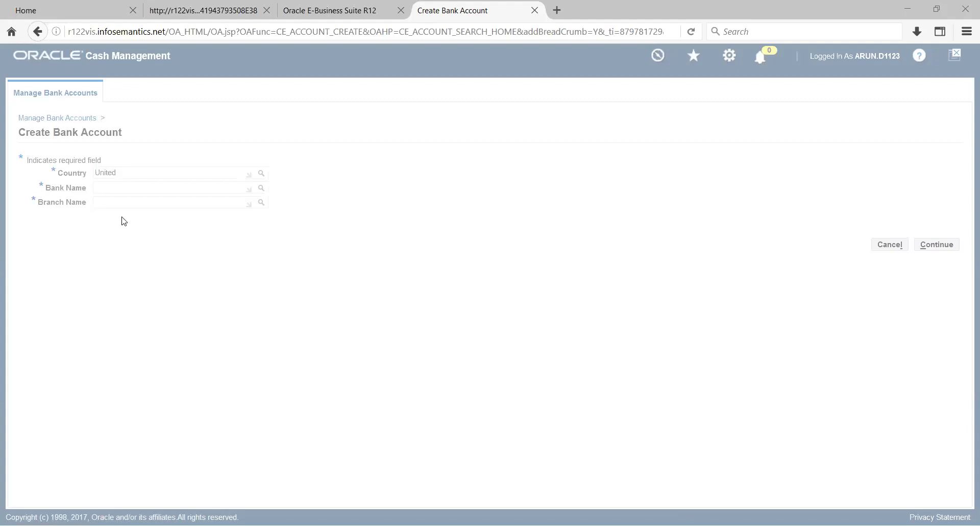
click(92, 215)
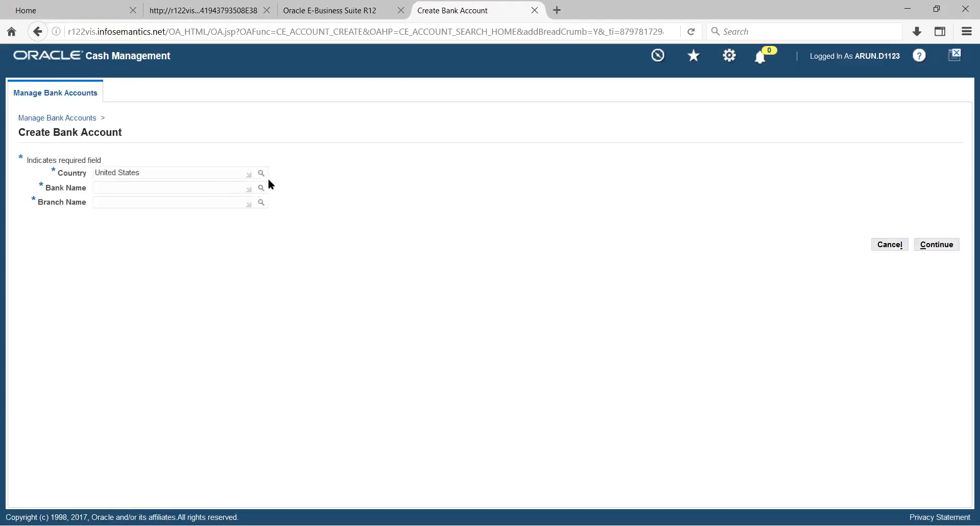
click(260, 188)
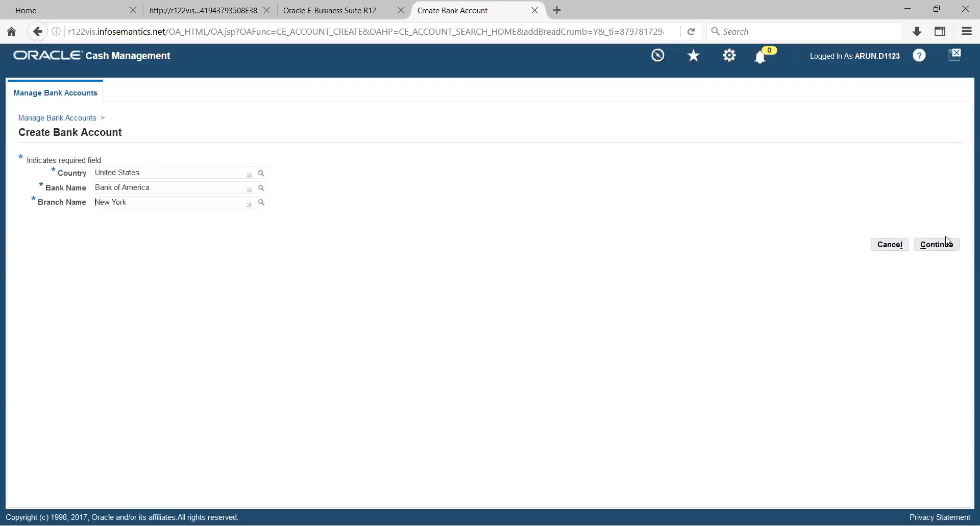
click(948, 243)
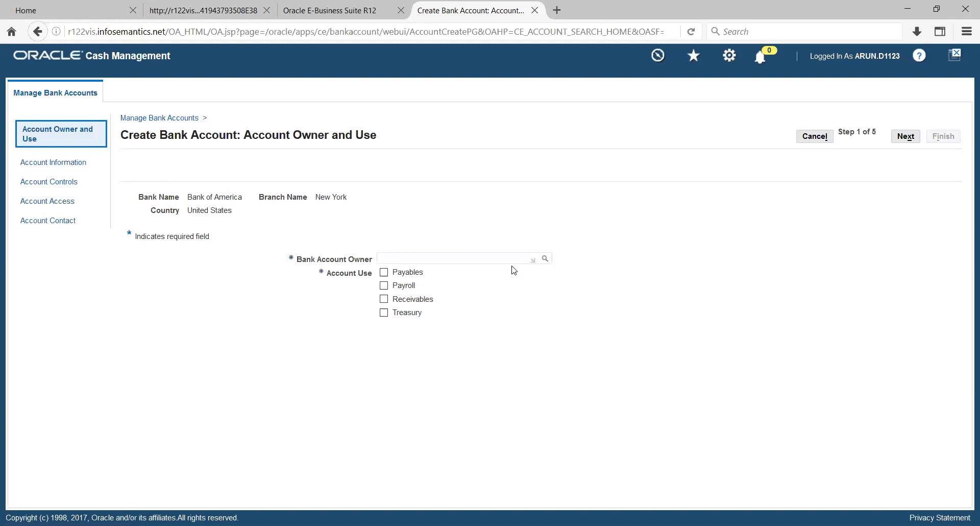
- Select the bank account owner, enable the account for Payables and Receivables use, and proceed to the account information
click(545, 259)
click(386, 273)
click(383, 300)
click(908, 137)
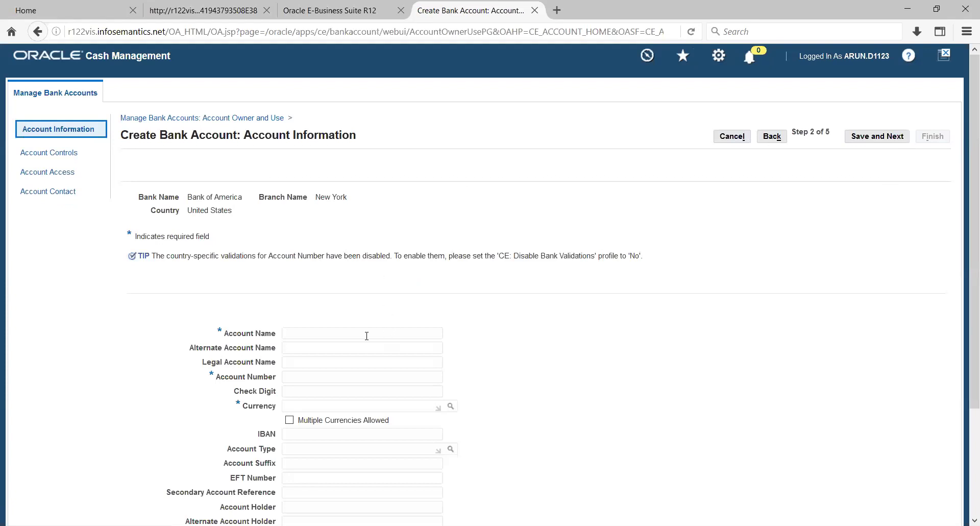
- Enter the account name WHG HQ, the account number and the currency USD for the new bank account
click(355, 335)
text(WHG)
text( HQ)
text(8739284)
text(usd)
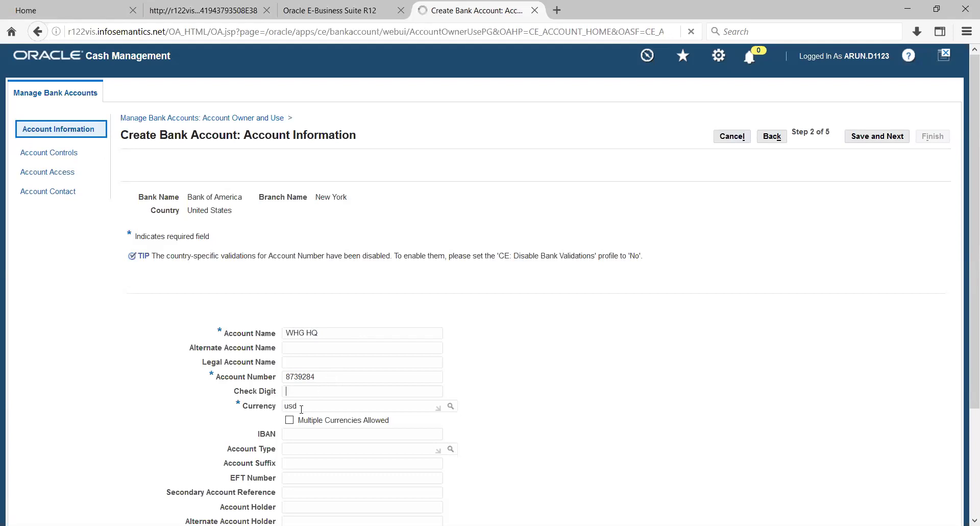
- Allow multiple currencies for the USD bank account, save the account information and proceed to the account controls
key(Tab)
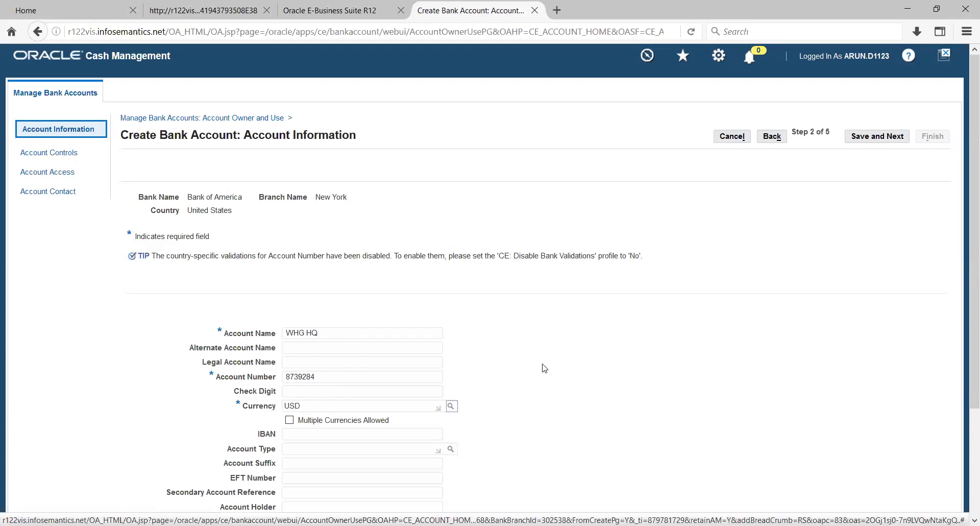
click(289, 420)
scroll(816, 259, down, 5)
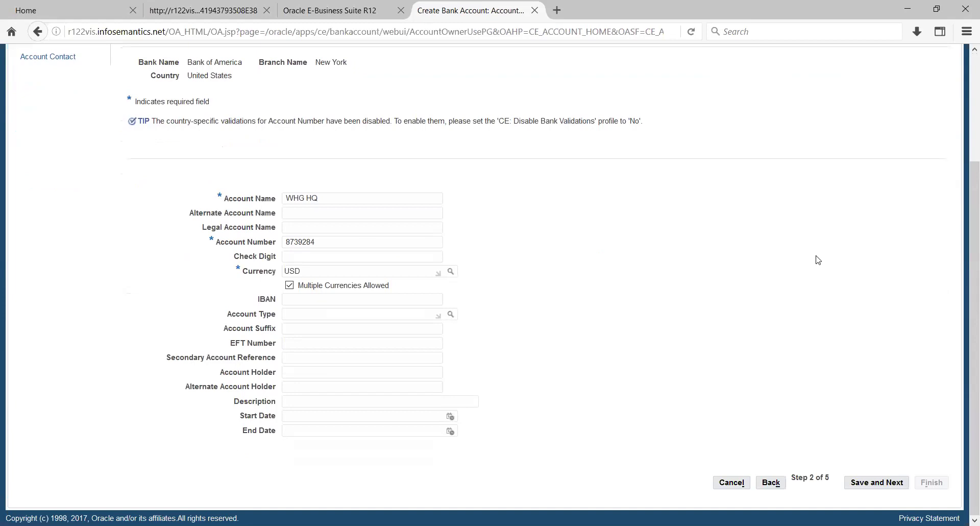
scroll(837, 316, up, 3)
click(876, 72)
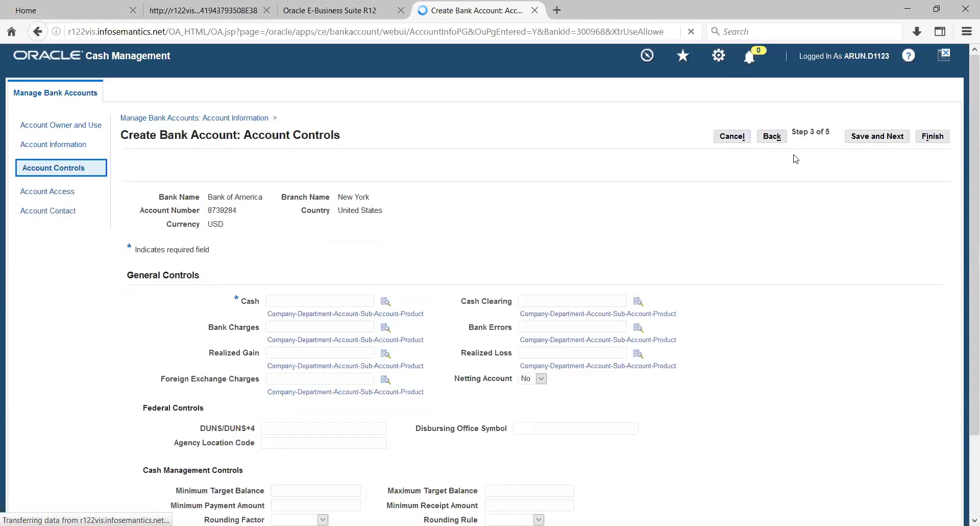
click(385, 302)
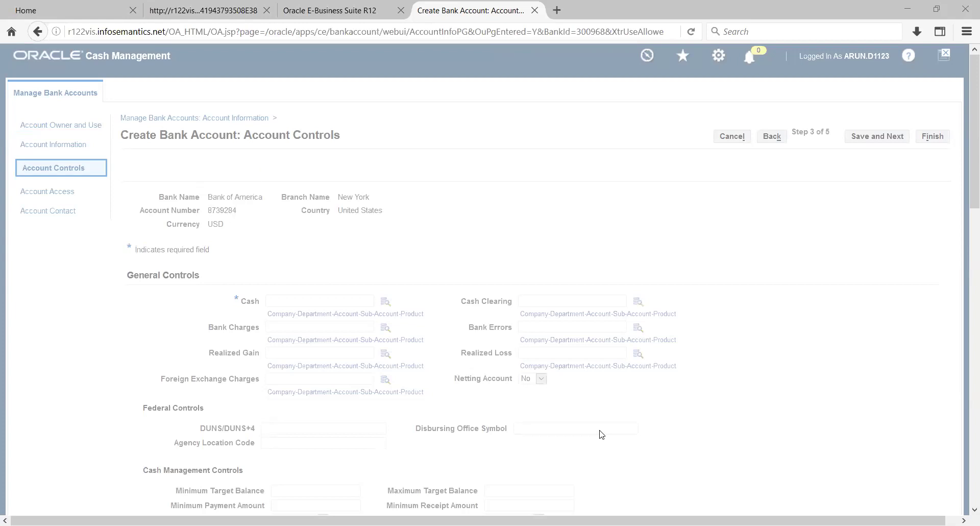
text(%)
key(Return)
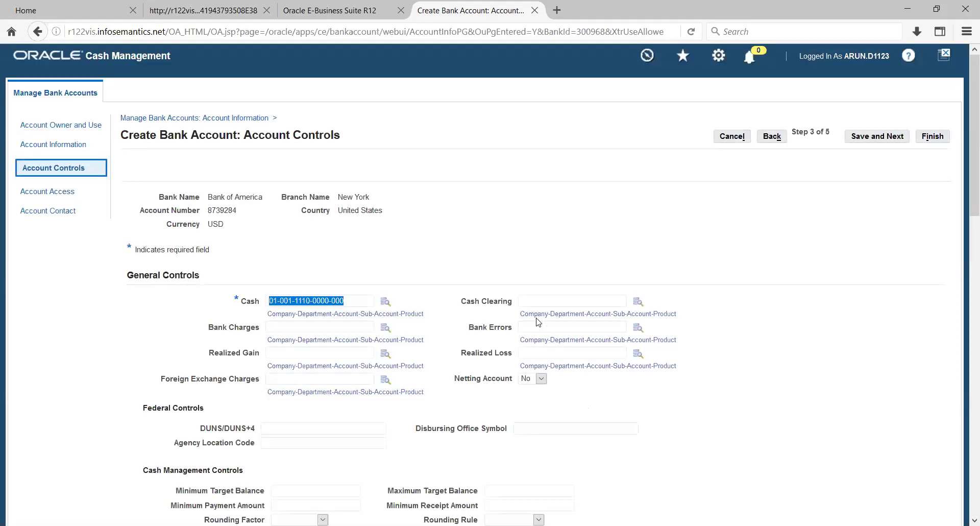
click(556, 301)
key(ctrl+v)
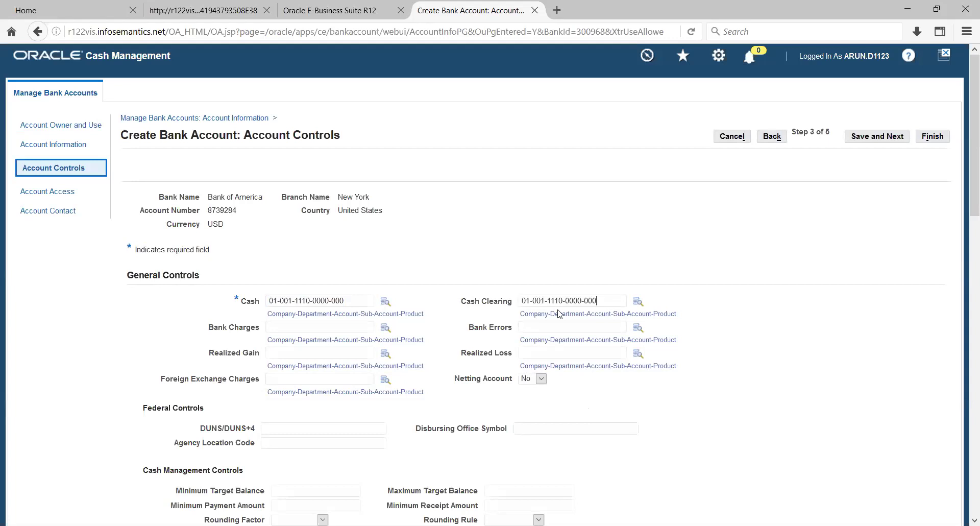
click(639, 304)
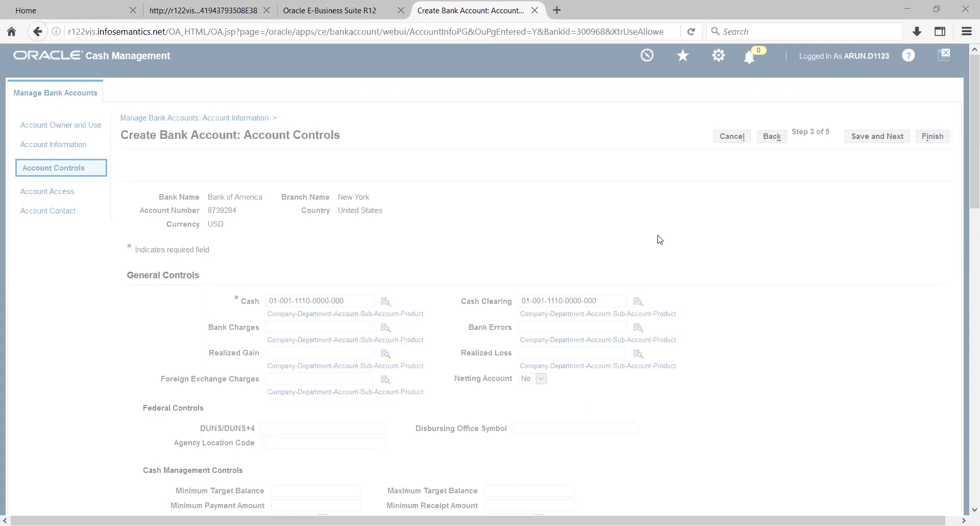
key(alt+Down)
key(Down)
key(Return)
text(%)
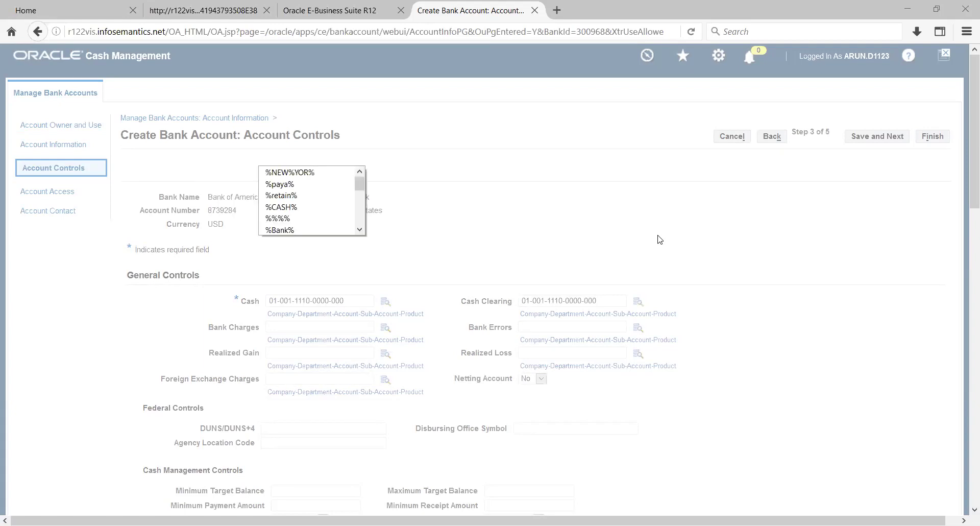
key(Return)
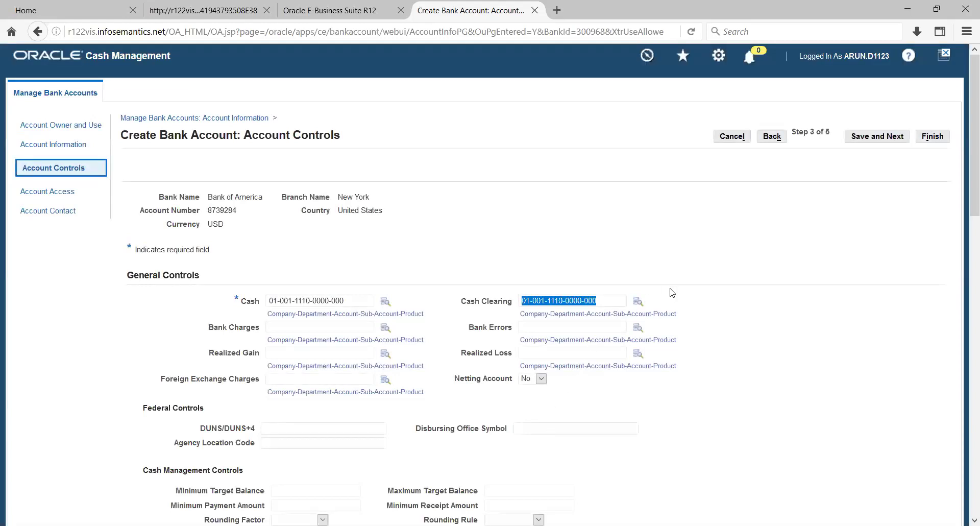
key(Tab)
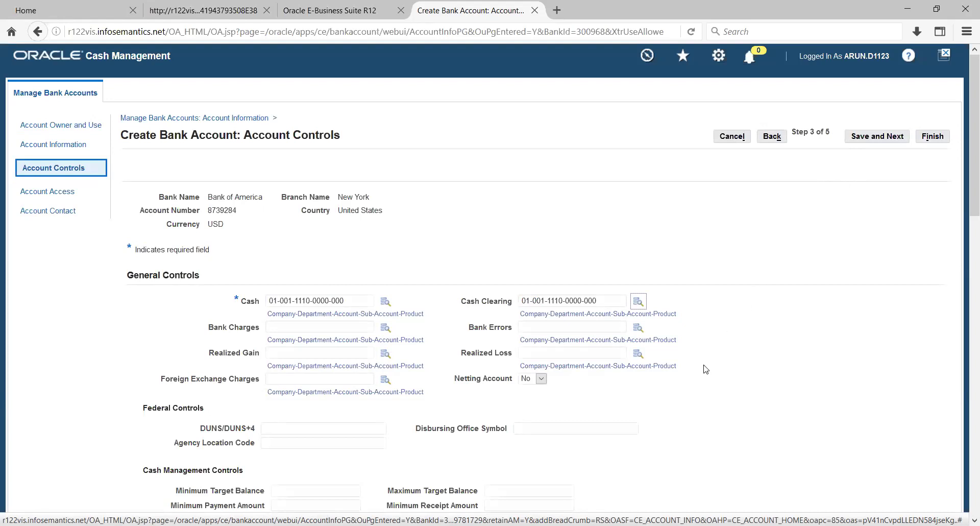
- Enable Multiple Currency Payments and Allow Zero Payments in the Payables controls, then save and proceed to account access
scroll(691, 333, down, 5)
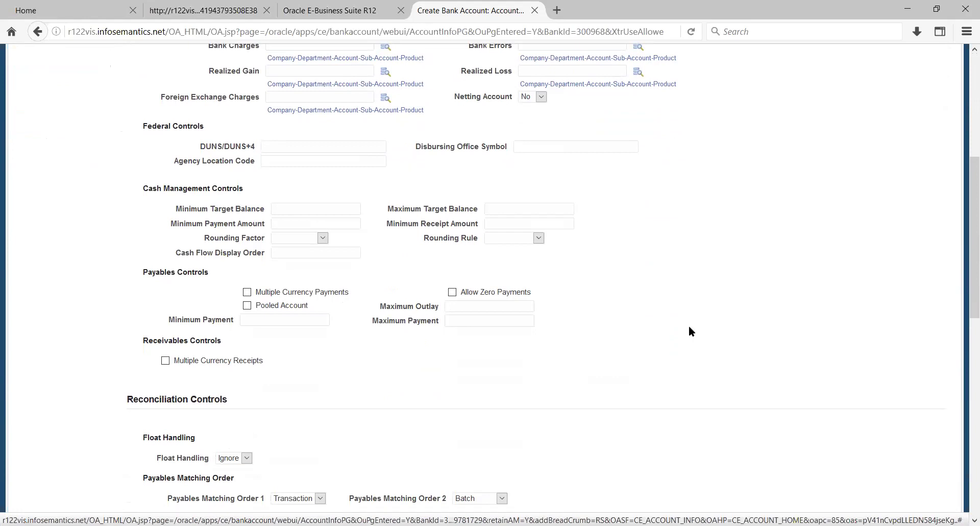
scroll(689, 331, down, 1)
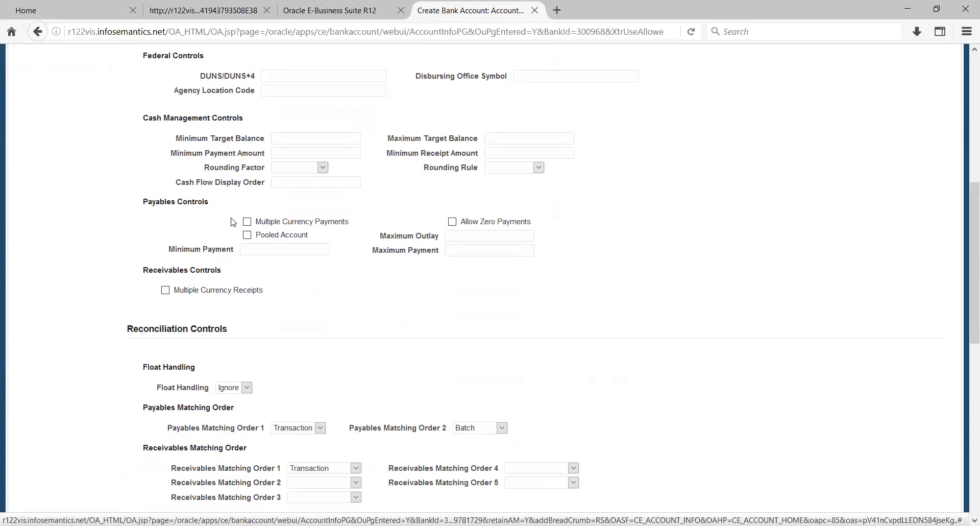
click(247, 222)
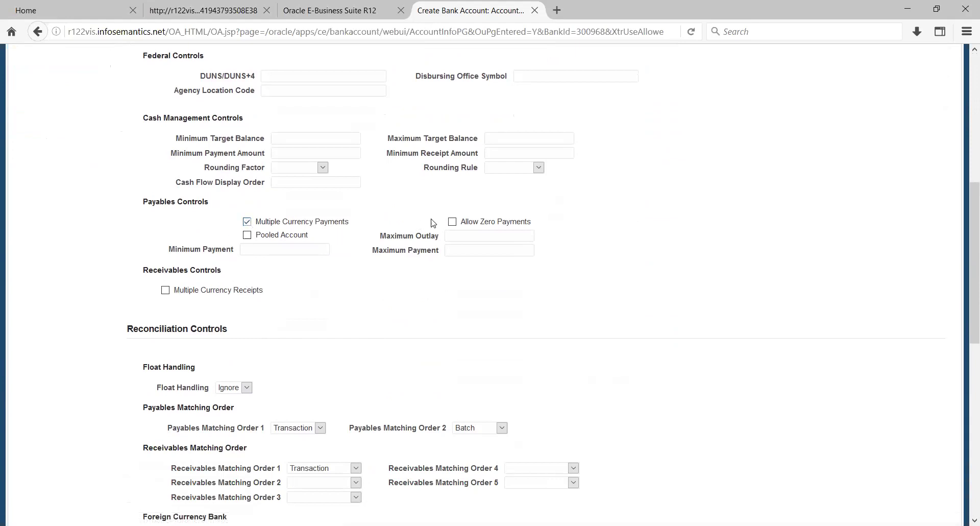
click(453, 223)
scroll(676, 240, down, 10)
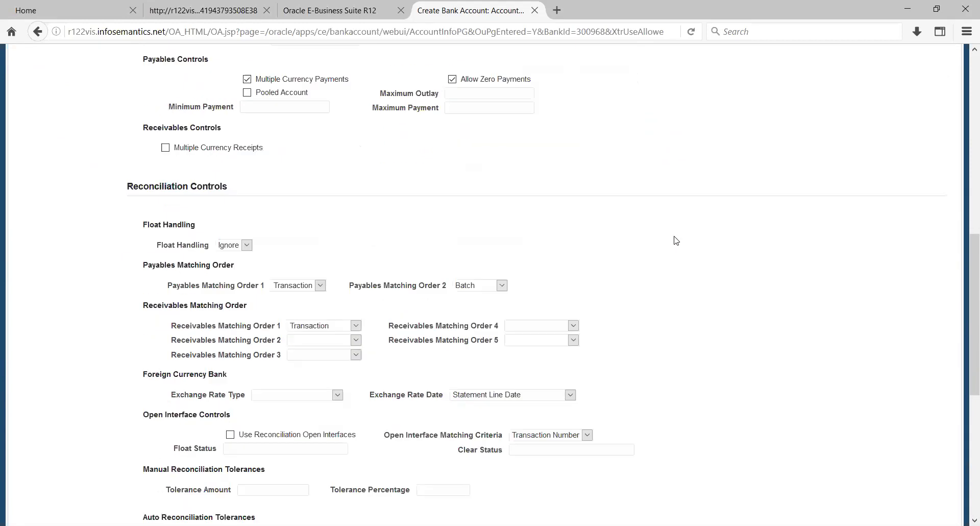
scroll(675, 240, up, 10)
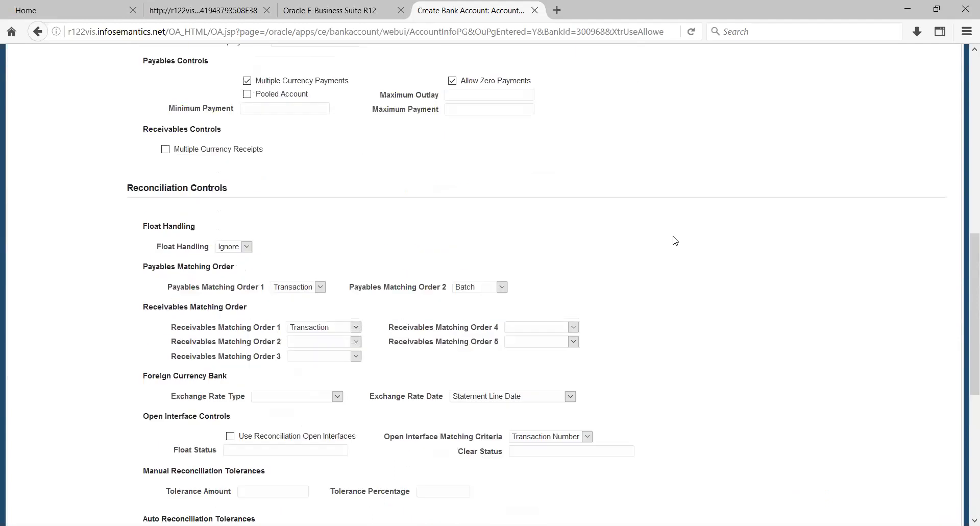
scroll(674, 240, up, 4)
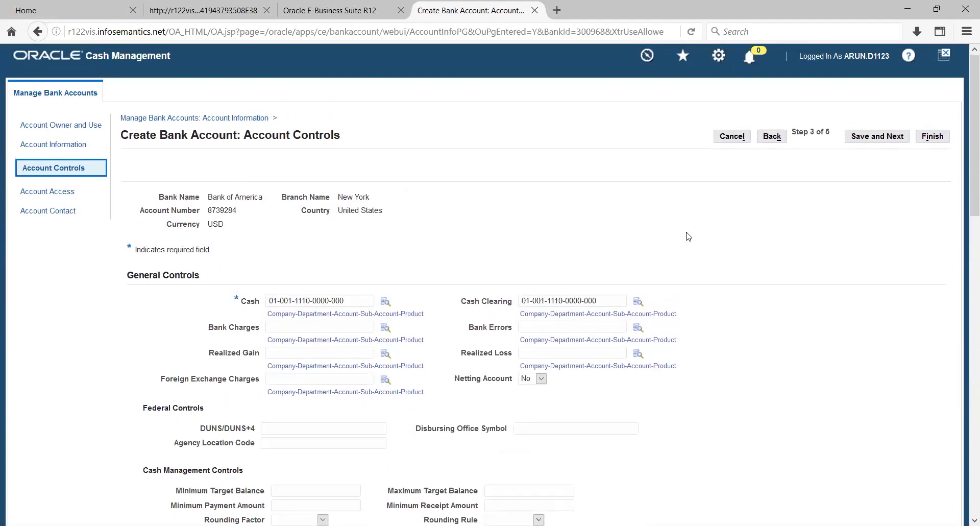
click(852, 143)
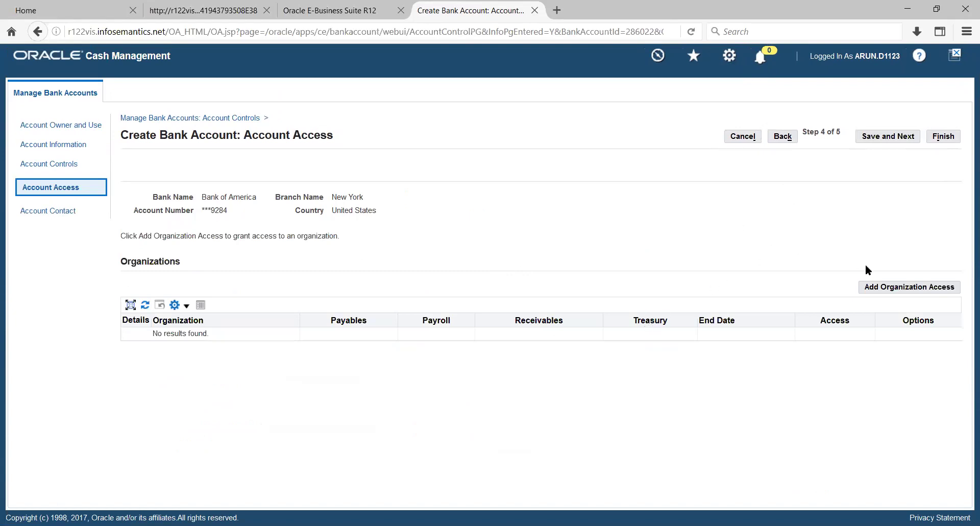
- Grant the organization Vision Operations access to the account for Payables and Receivables use, and finish creating the bank account
click(875, 286)
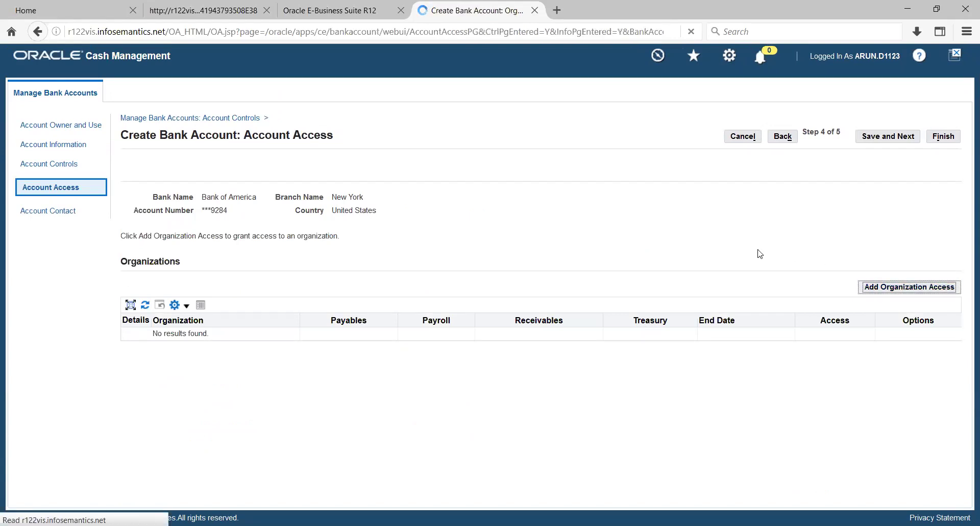
click(312, 265)
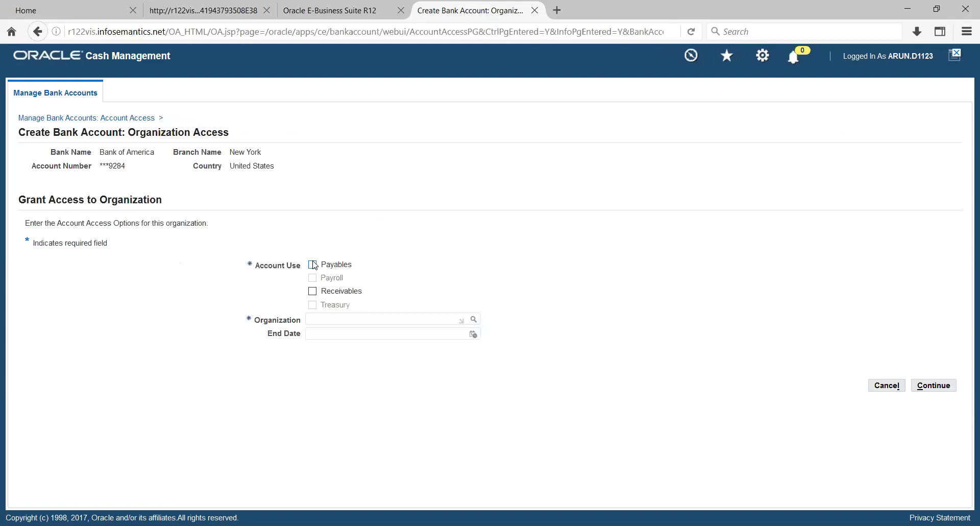
click(312, 291)
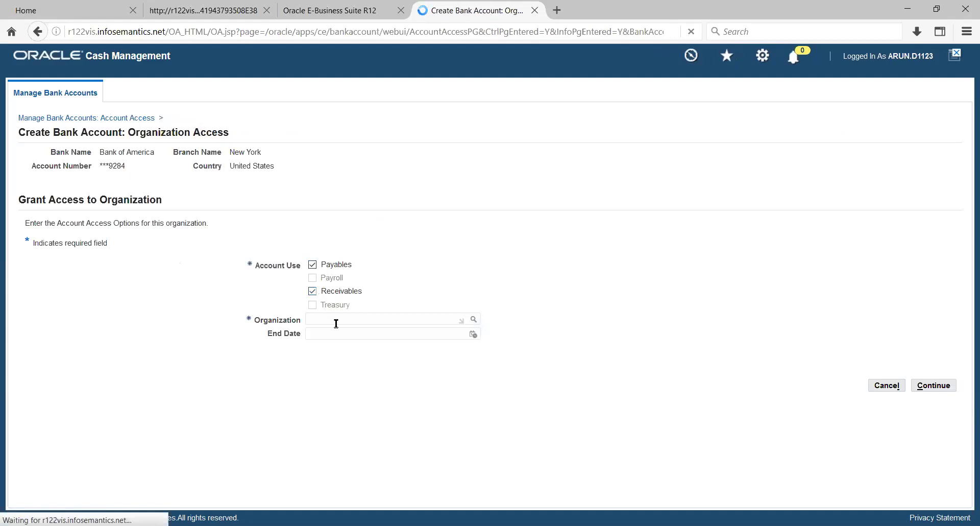
click(473, 320)
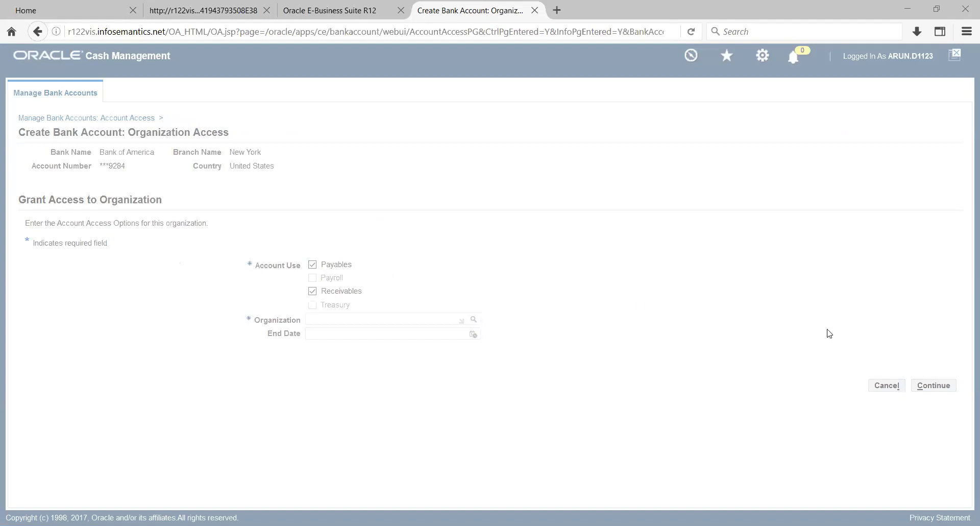
click(946, 385)
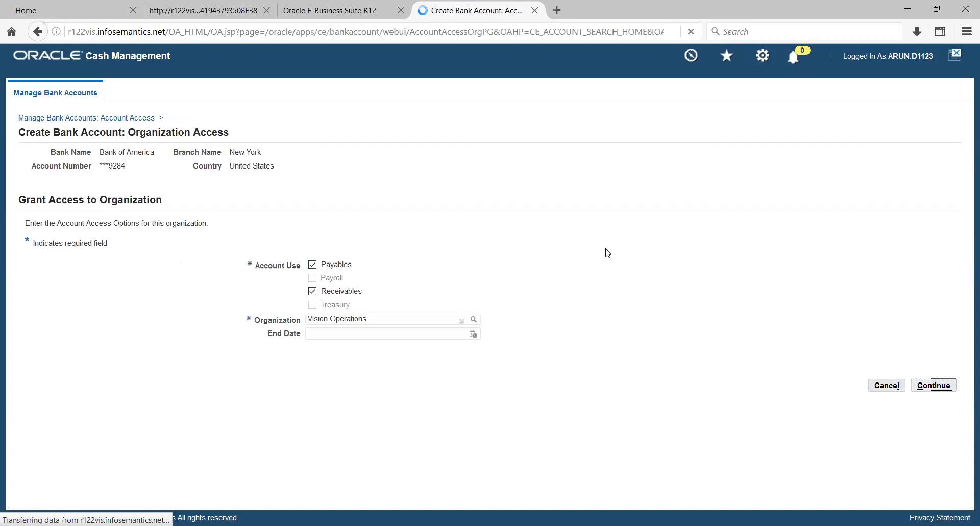
scroll(811, 202, down, 5)
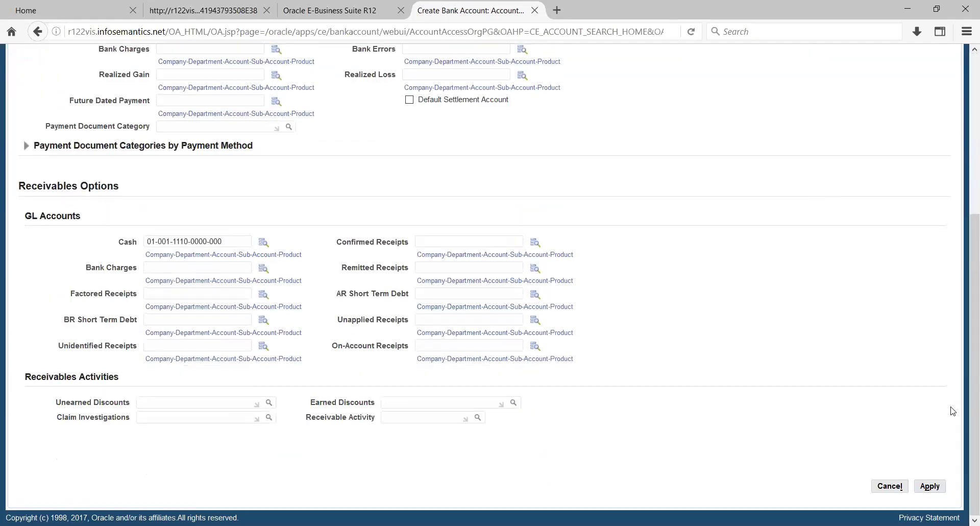
click(930, 485)
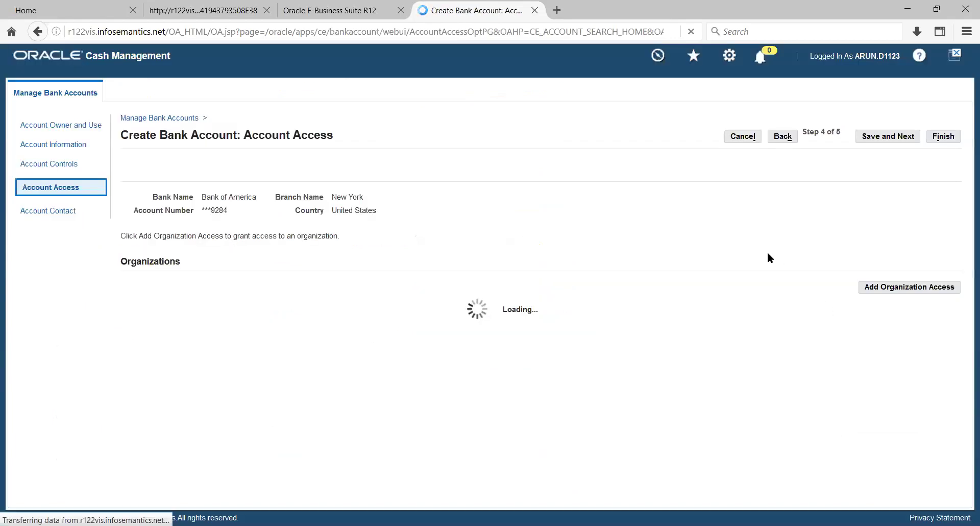
click(888, 136)
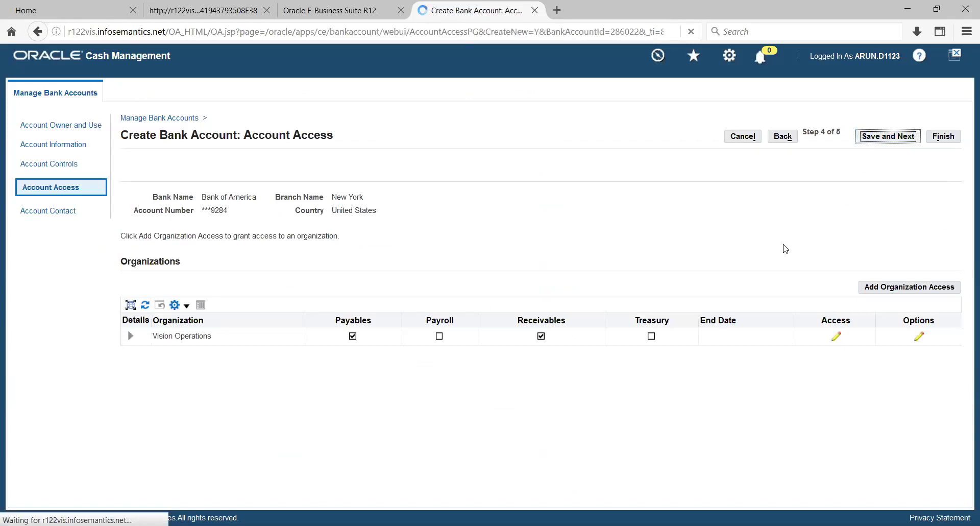
click(942, 136)
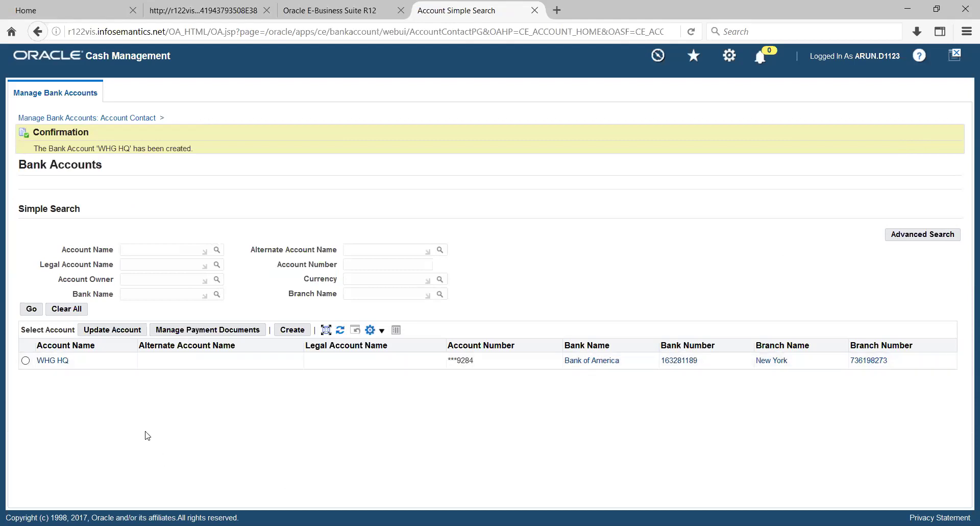
- Open the payment documents of bank account WHG HQ and start creating a new one
click(25, 361)
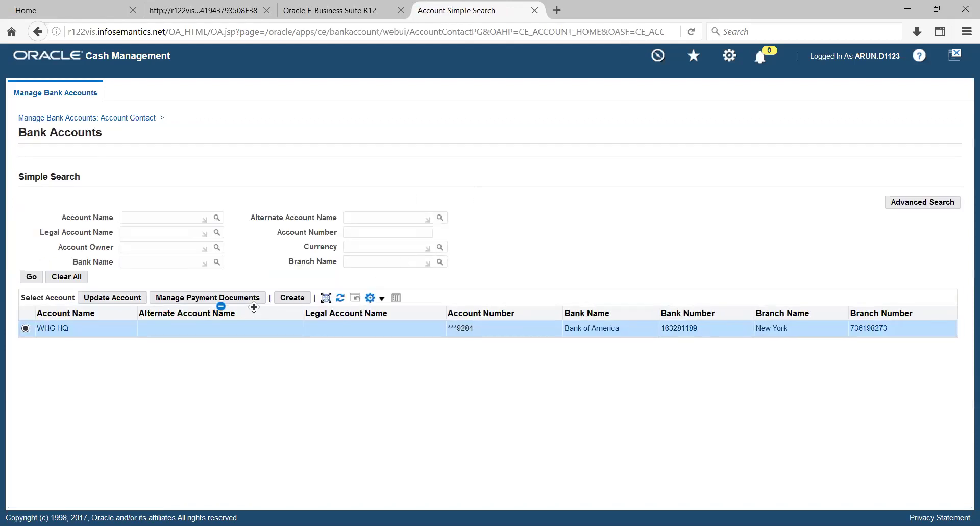
click(220, 302)
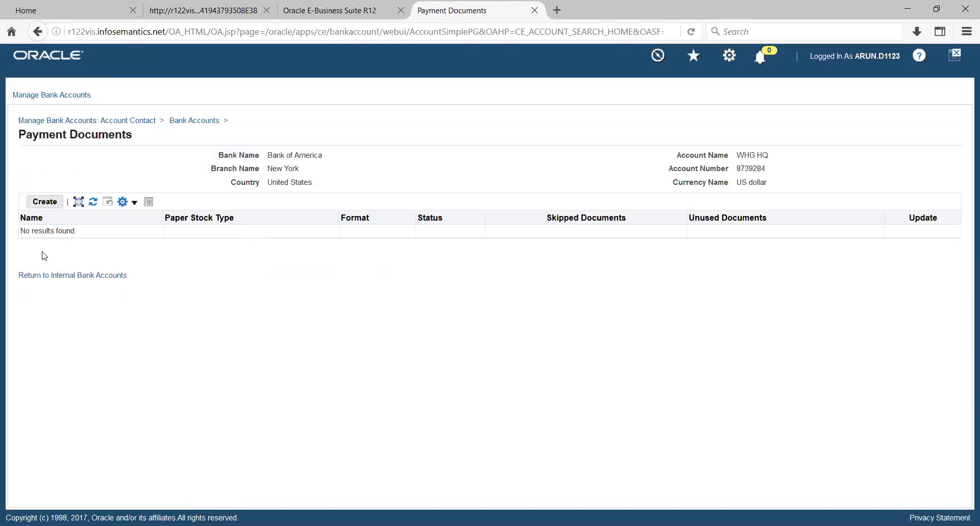
click(45, 205)
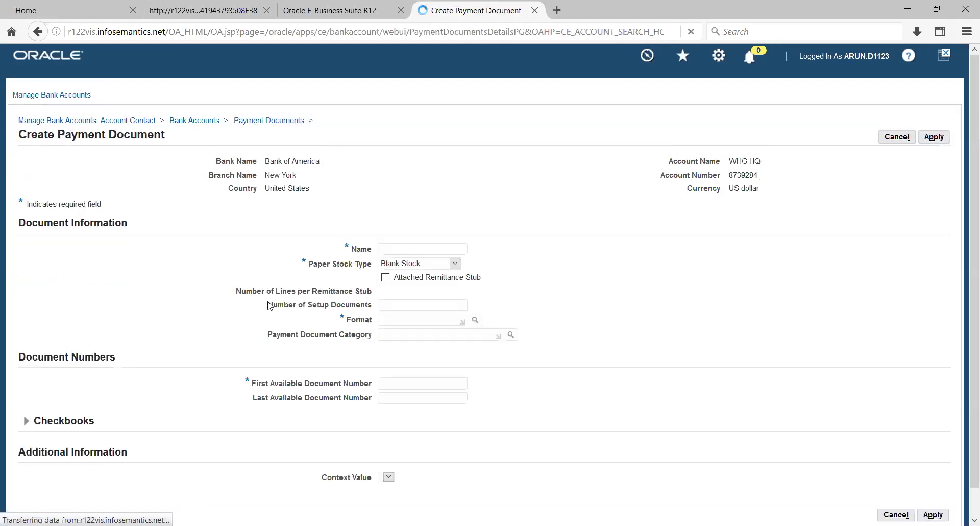
- Name the payment document WHG and set its format to Standard Check Format
click(399, 250)
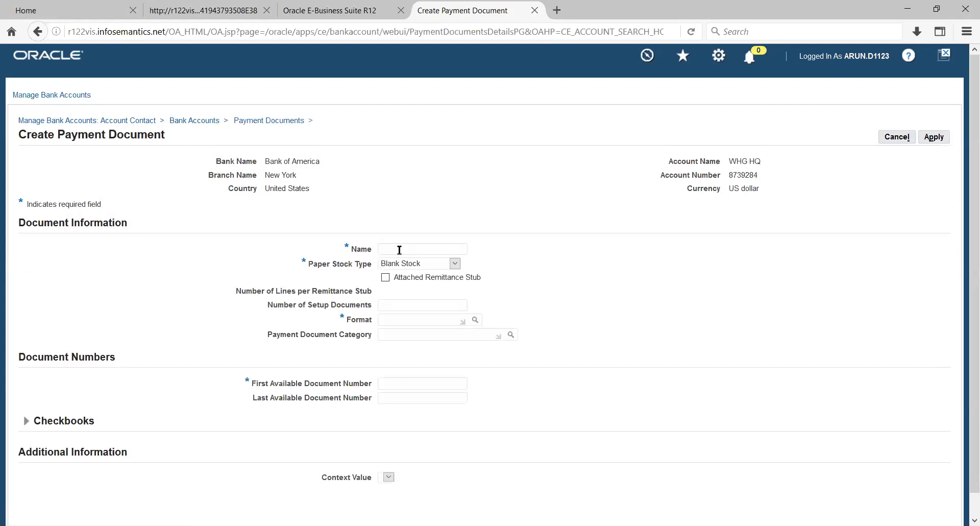
text(whg)
key(BackSpace)
key(BackSpace)
key(BackSpace)
text(WHGSTANDARD)
key(Tab)
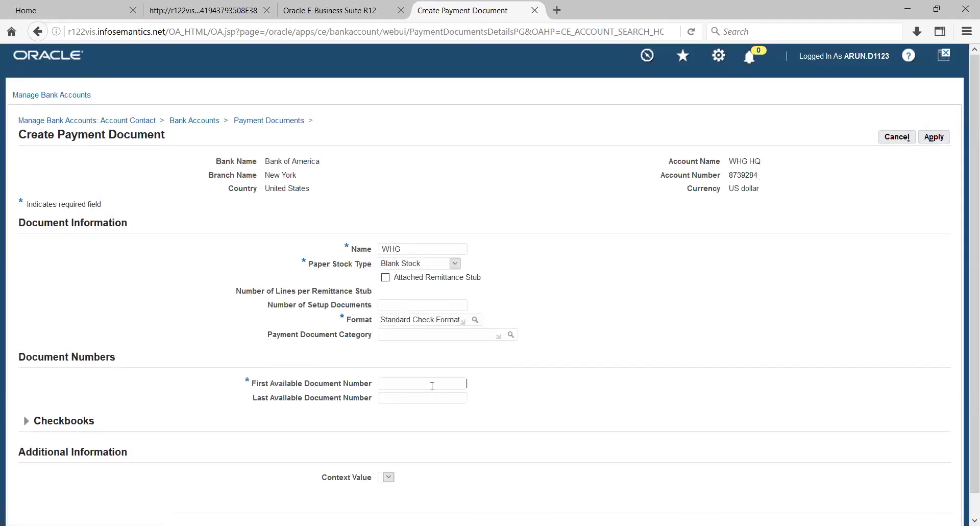
- Set the payment document's first available number to 12 and last available number to 222222222, and apply it
text(222222222)
scroll(735, 313, down, 2)
scroll(734, 311, up, 2)
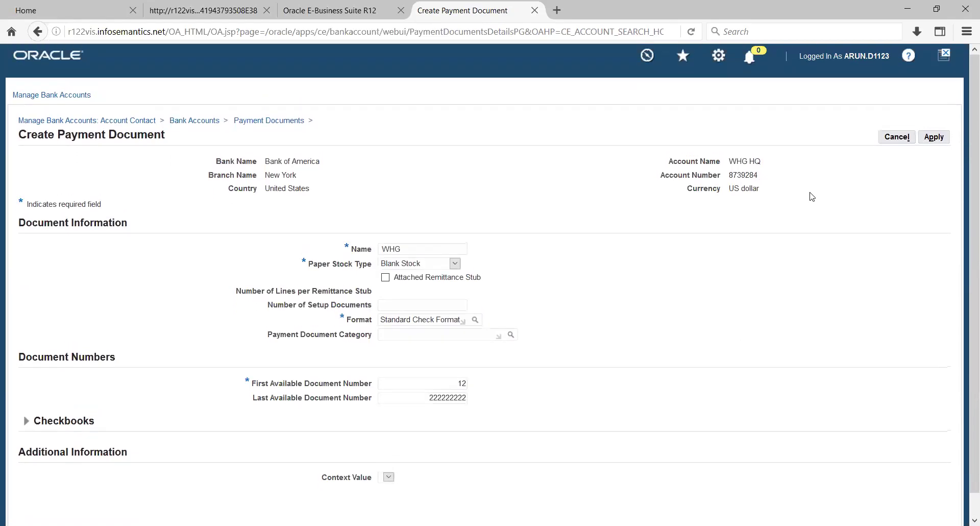
click(929, 138)
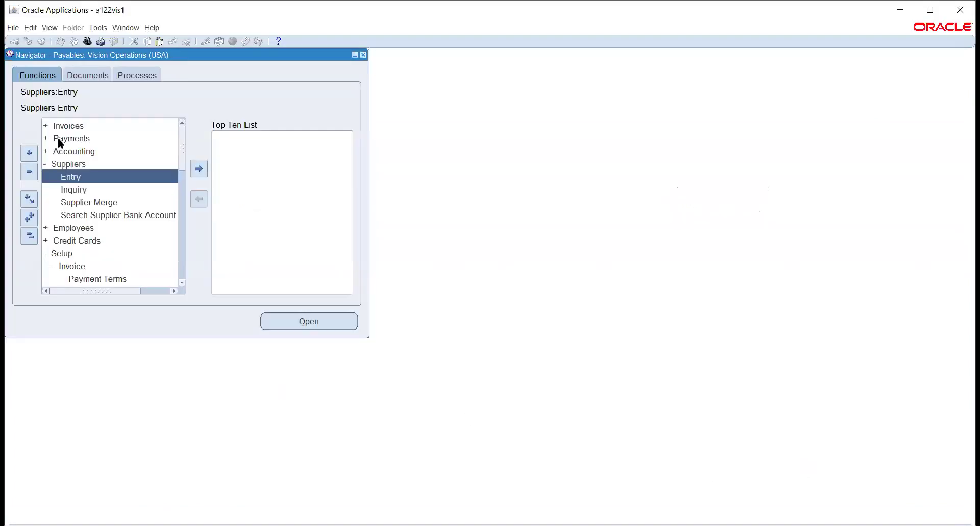
- Switch to Oracle Applications and open invoice entry in the Payables, Vision Operations (USA) responsibility
click(73, 123)
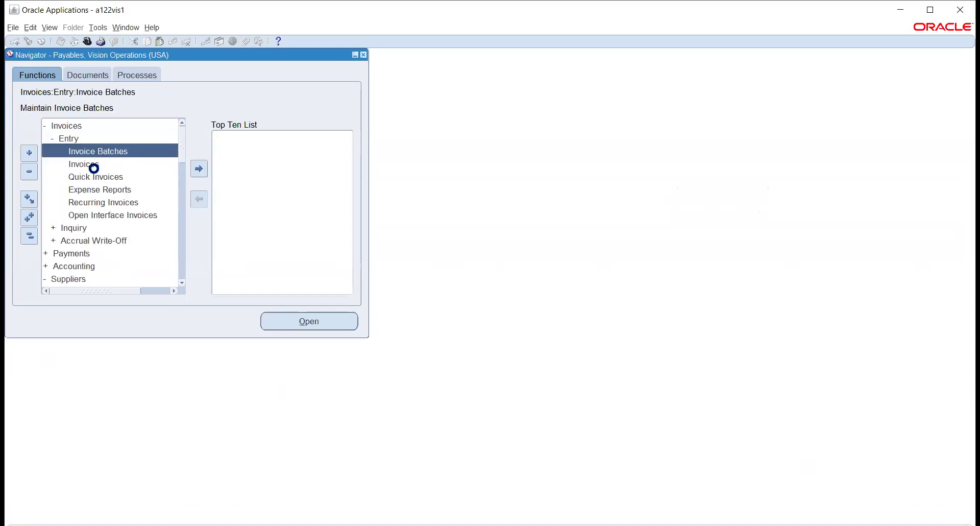
click(83, 164)
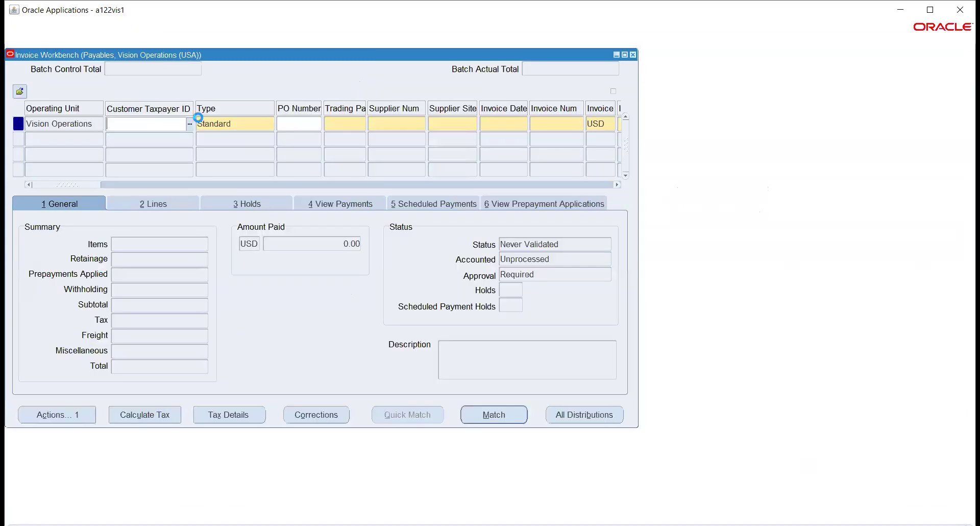
- Set the trading partner of the new Standard invoice to supplier ABC with supplier site ABC
click(343, 122)
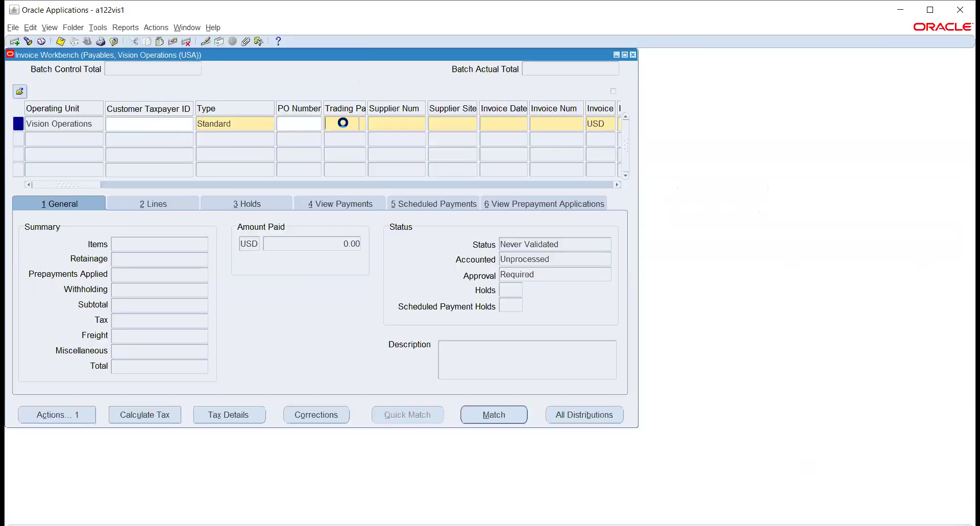
text(ABC)
key(Tab)
key(Tab)
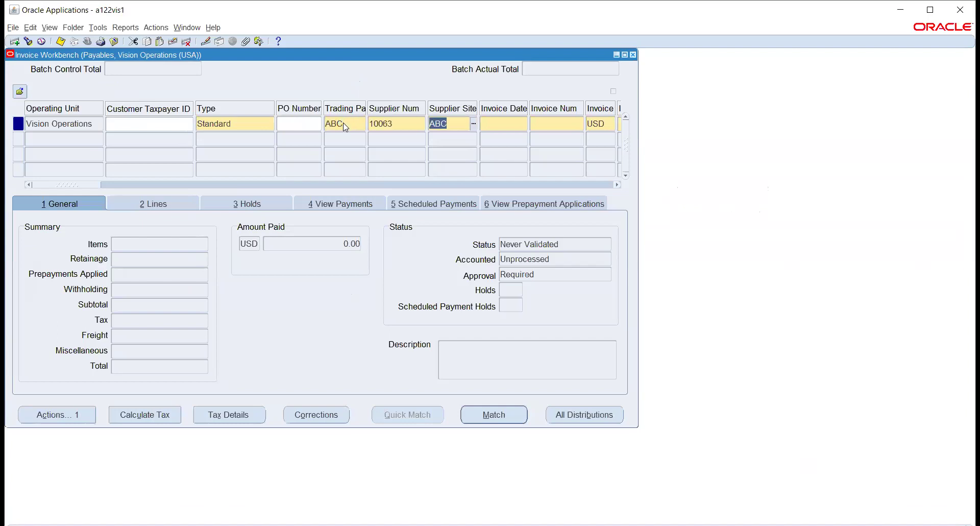
key(Tab)
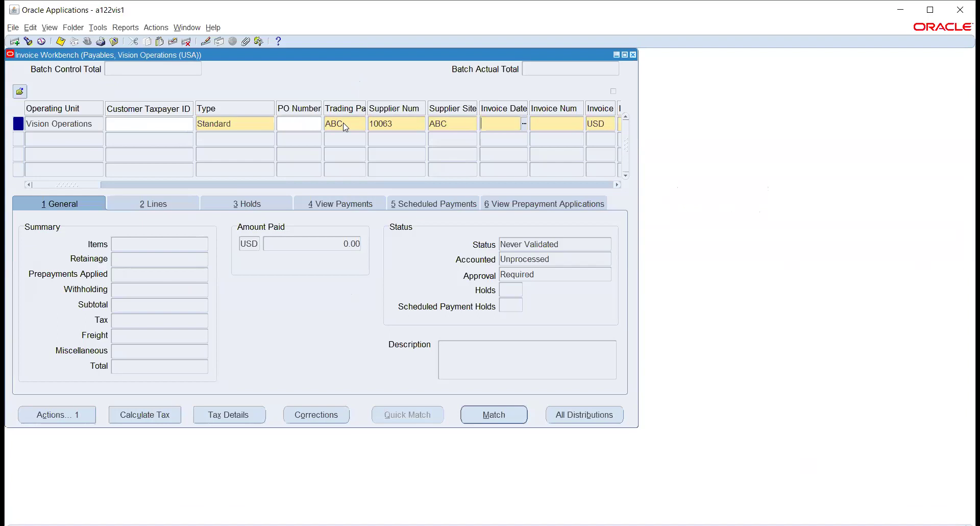
- Accept the default invoice date, number the invoice 678120 and set its amount to 10,000.00 USD
key(Tab)
text(678120)
key(Tab)
key(Tab)
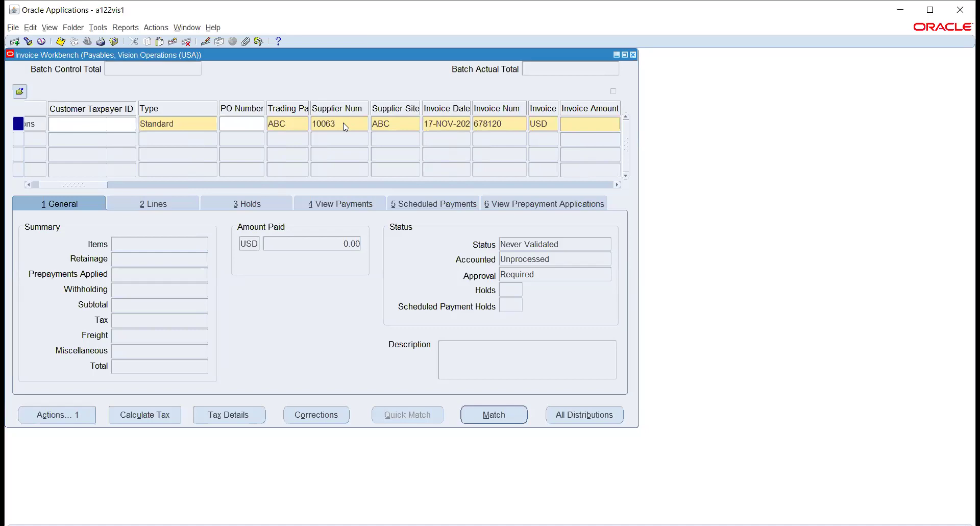
text(10,0)
text(0000)
key(Tab)
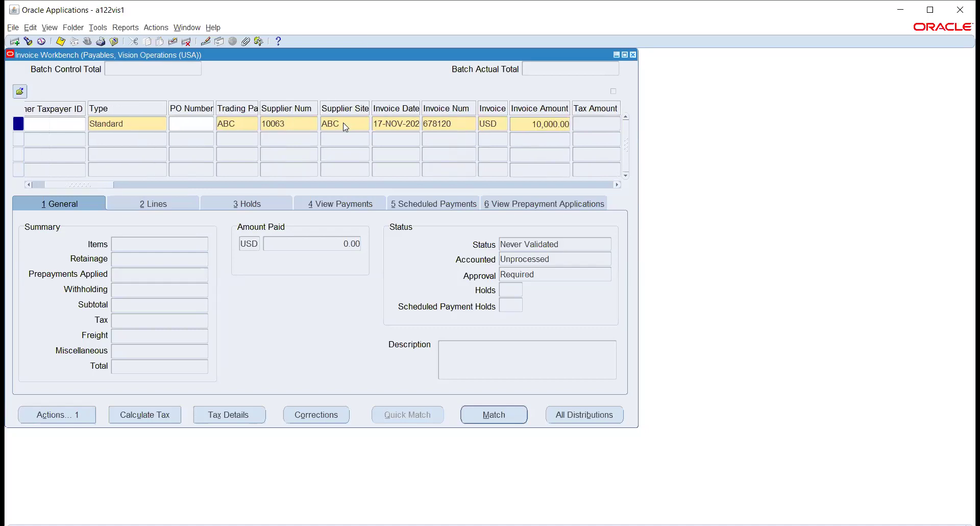
- Continue through the remaining invoice header fields, keeping the default GL date, telephone expense distribution set, terms date and Immediate terms
key(Tab)
key(Tab)
key(Tab)
key(Tab)
key(Tab)
key(Tab)
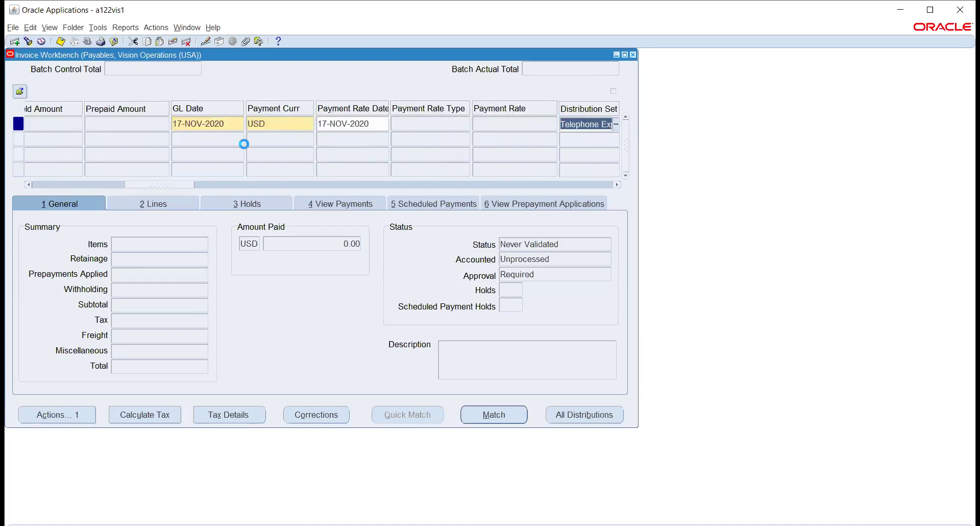
key(Tab)
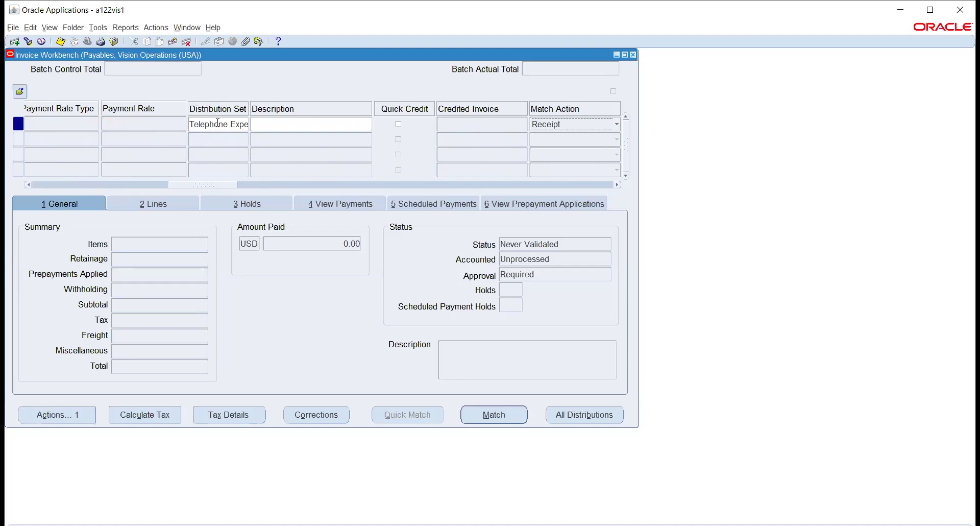
key(Tab)
key(Tab)
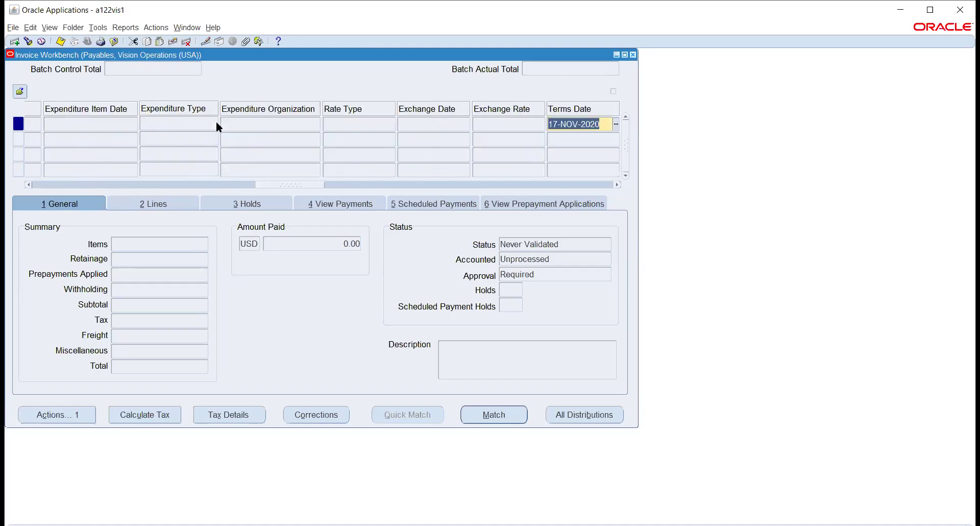
key(Tab)
key(Tab)
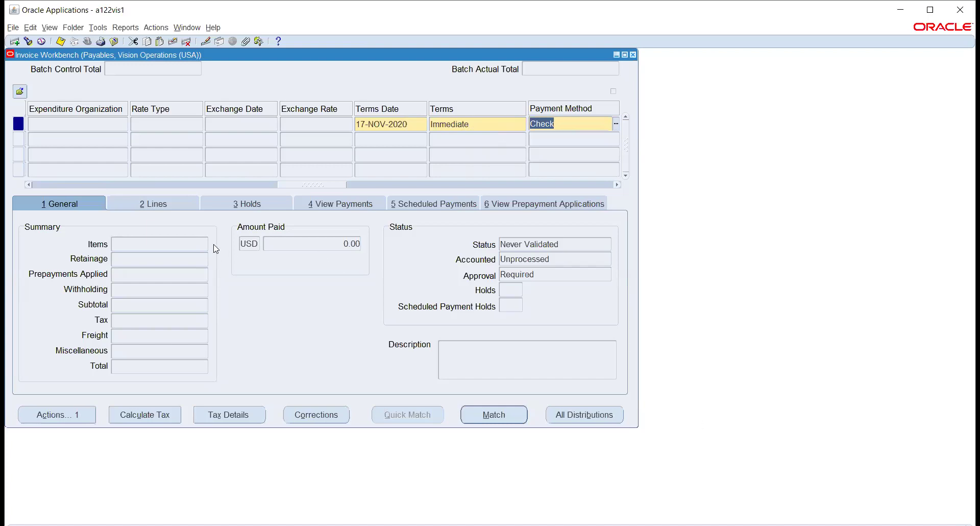
- Select Check as the invoice's payment method from the list of payment methods
click(540, 123)
double_click(540, 123)
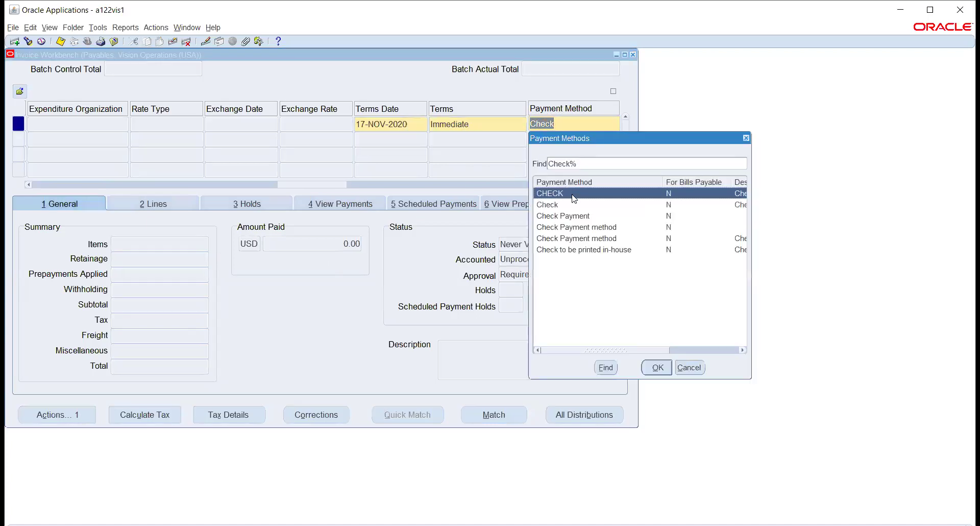
click(571, 205)
click(657, 368)
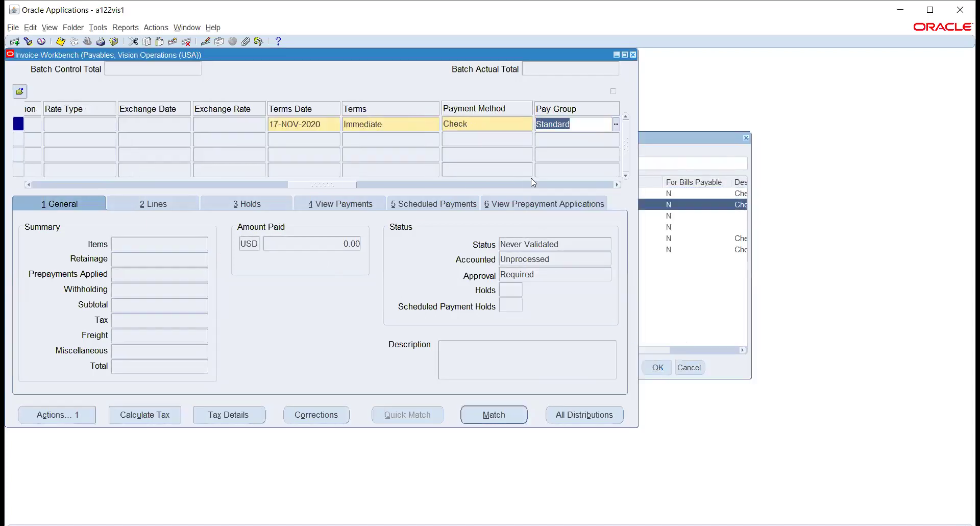
- Enter an amount of 10,000.00 on Item line 1 of the invoice
drag(316, 185, 346, 186)
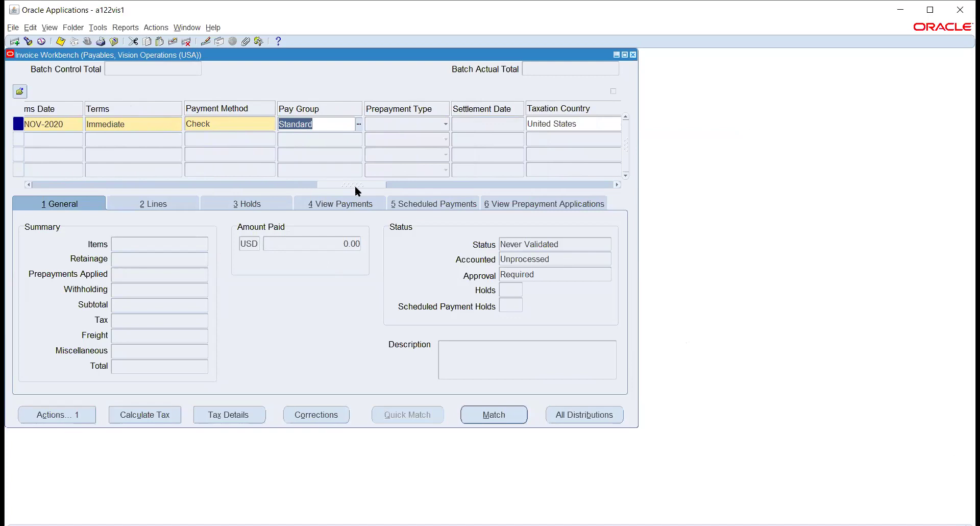
drag(354, 186, 33, 233)
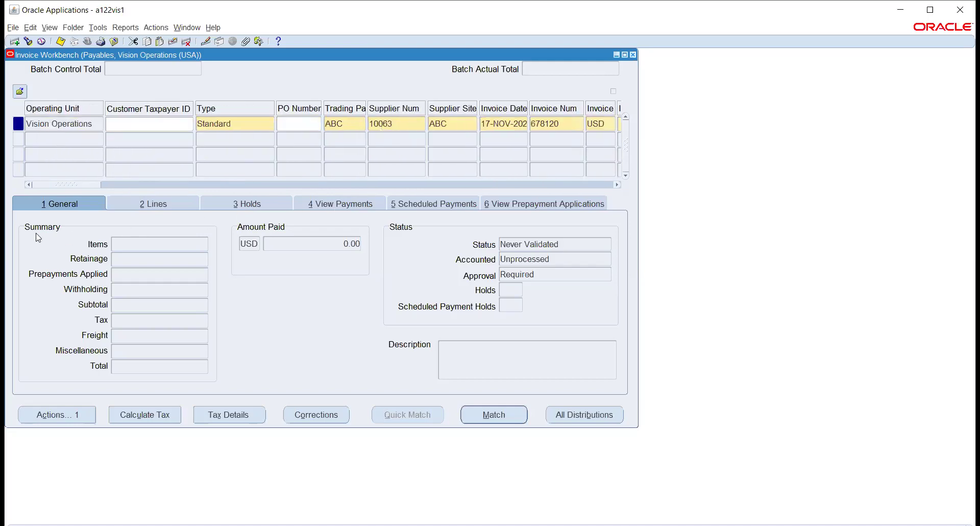
click(144, 203)
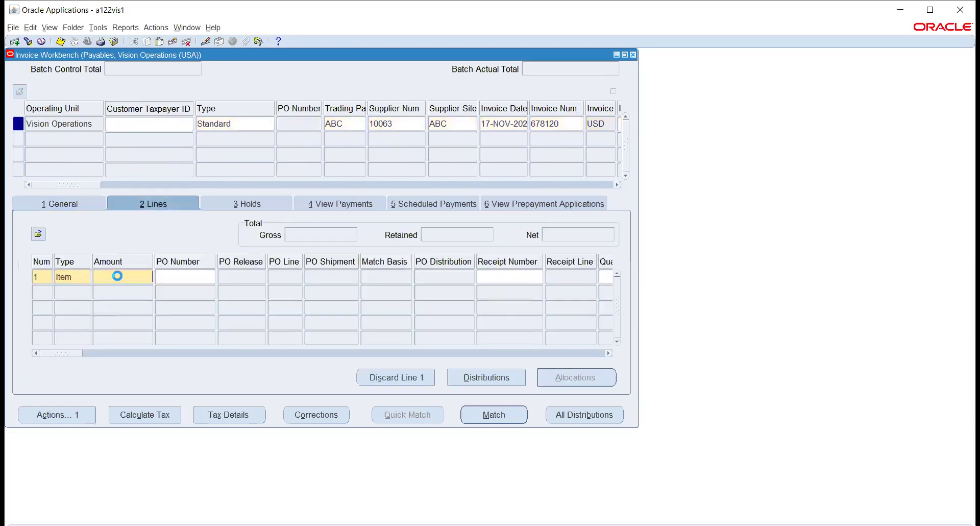
text(0,0)
text(0000)
key(Tab)
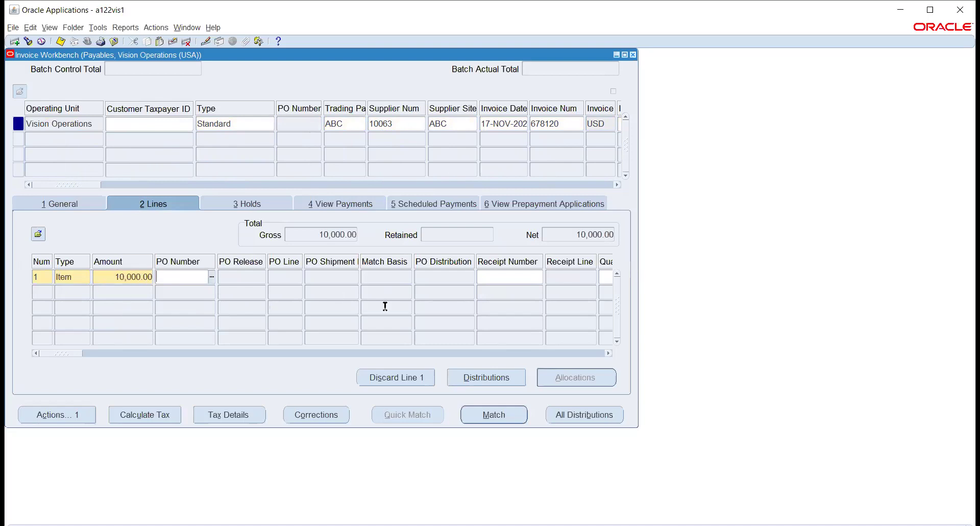
- Open the distributions of invoice line 1 and review the amount and account of each distribution
click(487, 376)
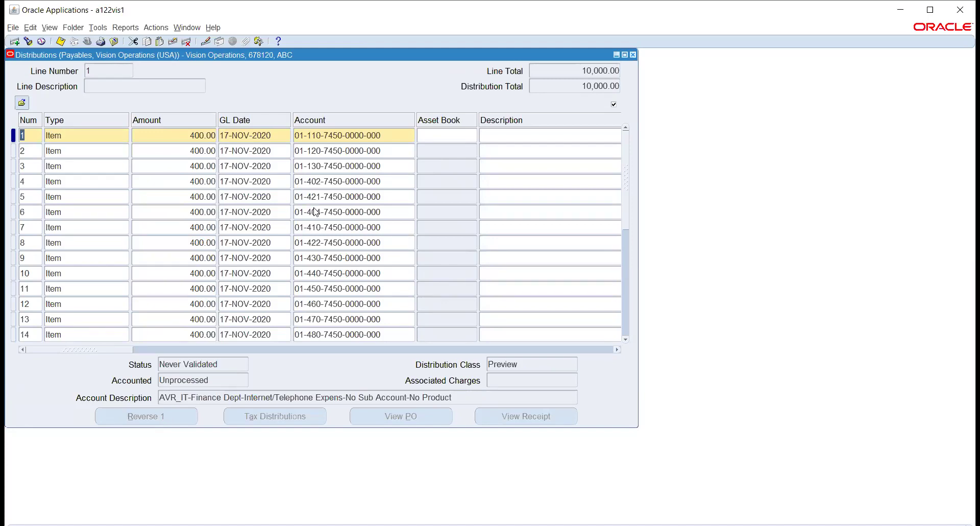
scroll(316, 211, down, 1)
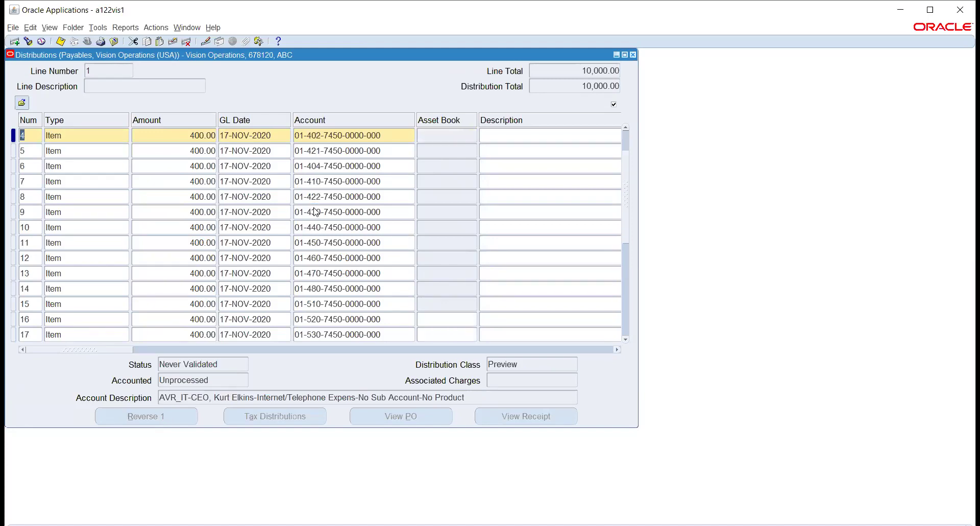
scroll(316, 212, down, 2)
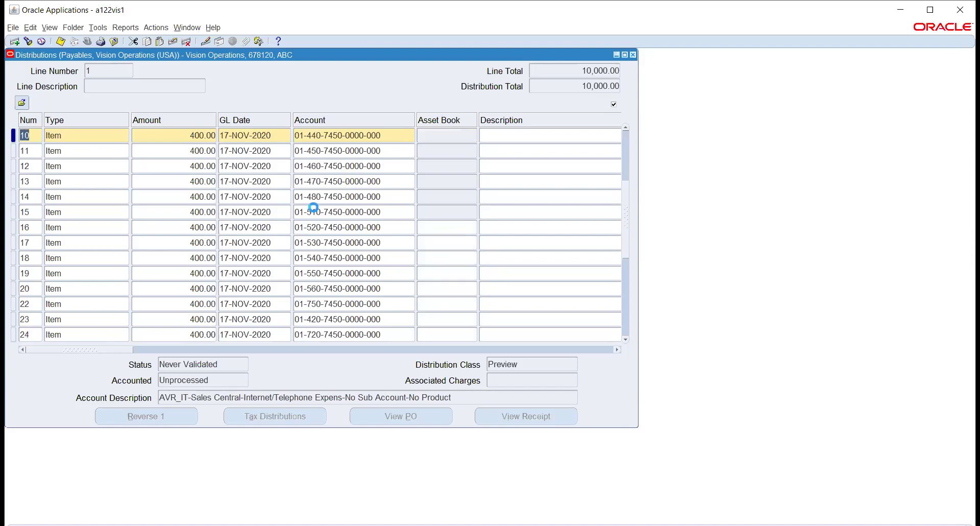
scroll(316, 211, down, 1)
scroll(313, 207, up, 2)
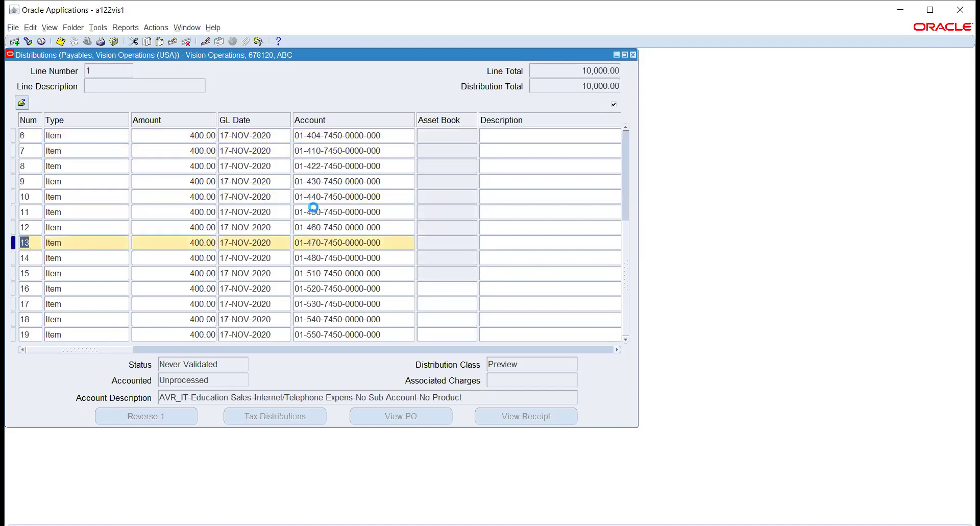
scroll(313, 208, up, 1)
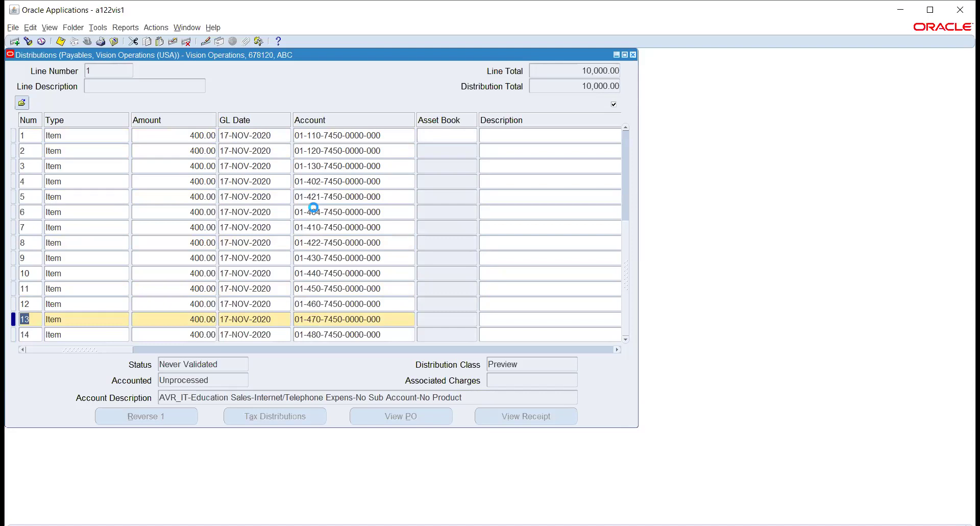
scroll(314, 207, up, 2)
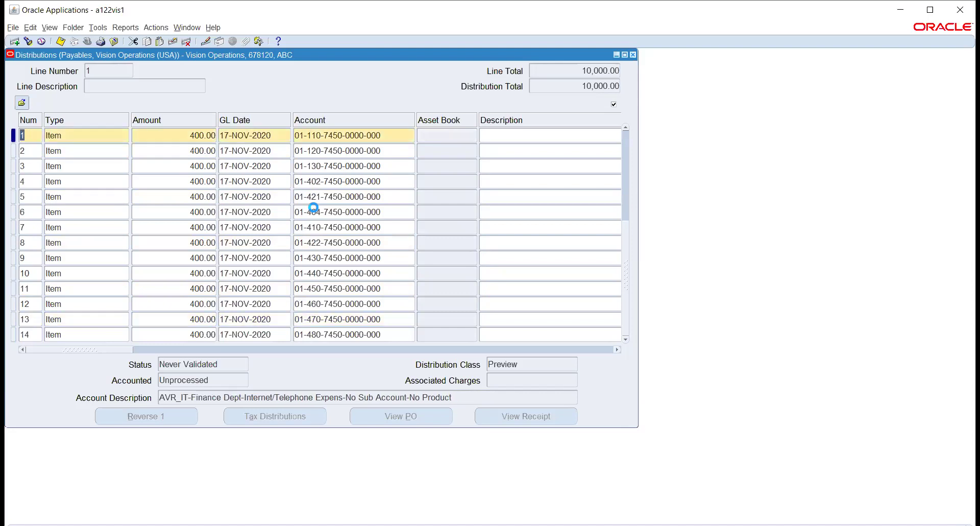
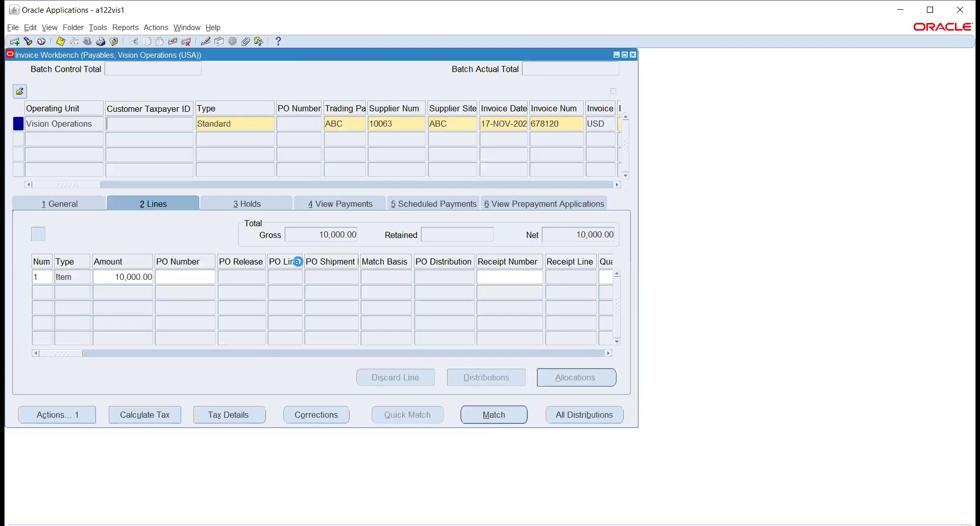
- Validate the invoice from its general view and recheck which invoice actions are available
click(64, 202)
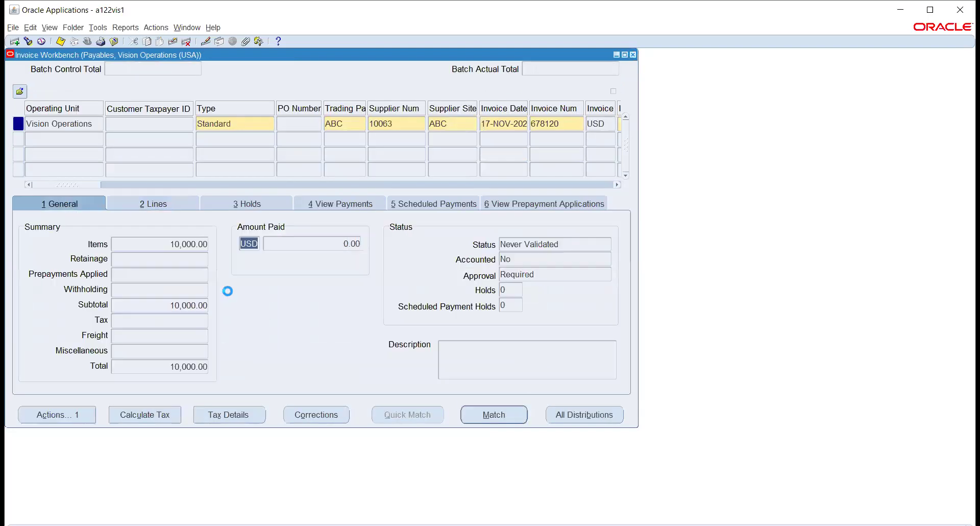
click(61, 411)
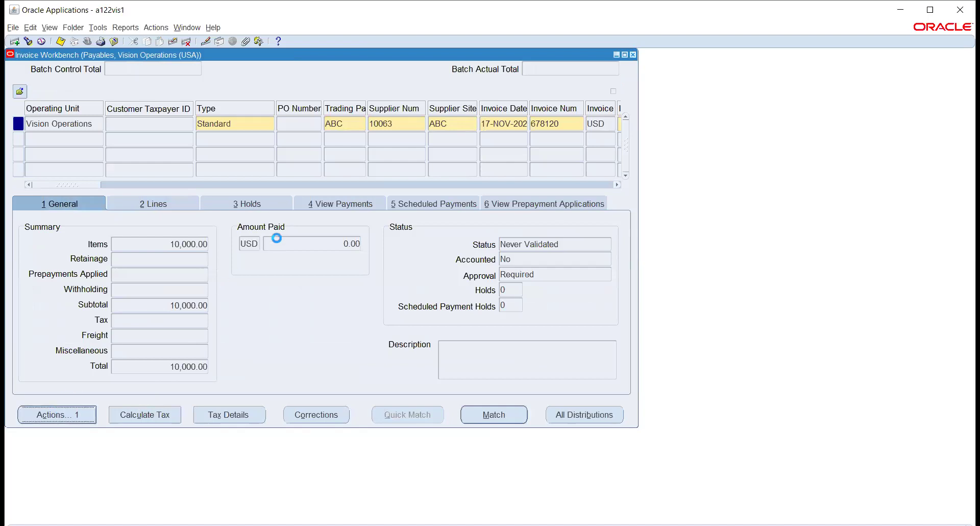
click(193, 93)
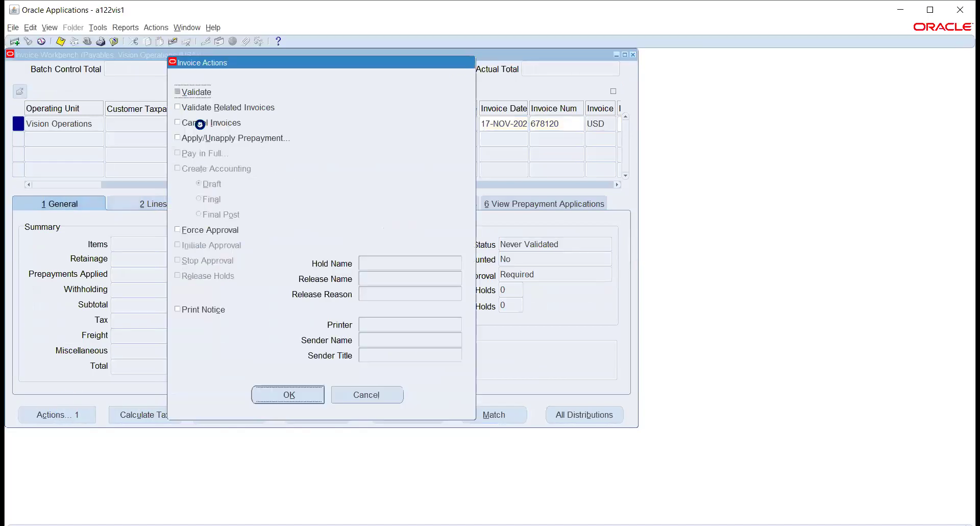
click(295, 395)
click(68, 419)
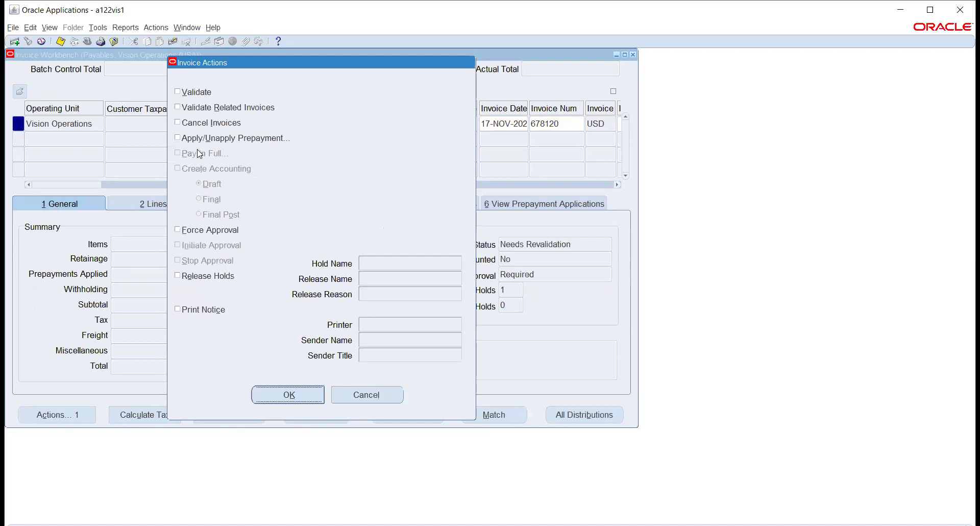
click(371, 392)
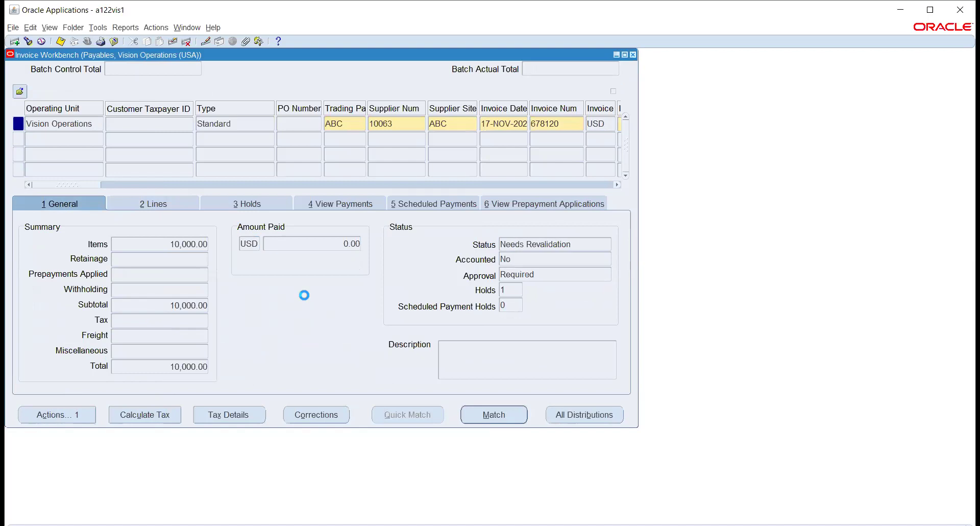
- Examine the invoice's hold and read through the full text of its hold reason
click(103, 248)
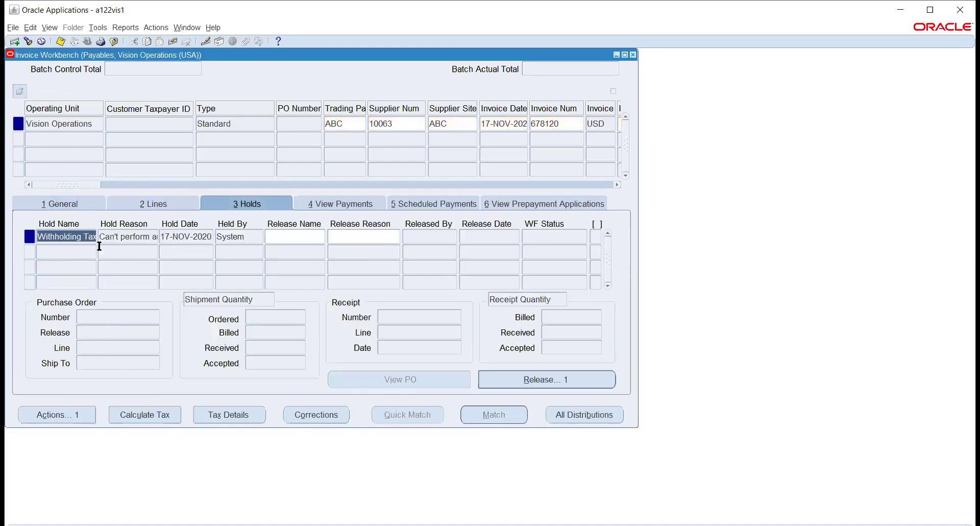
click(99, 246)
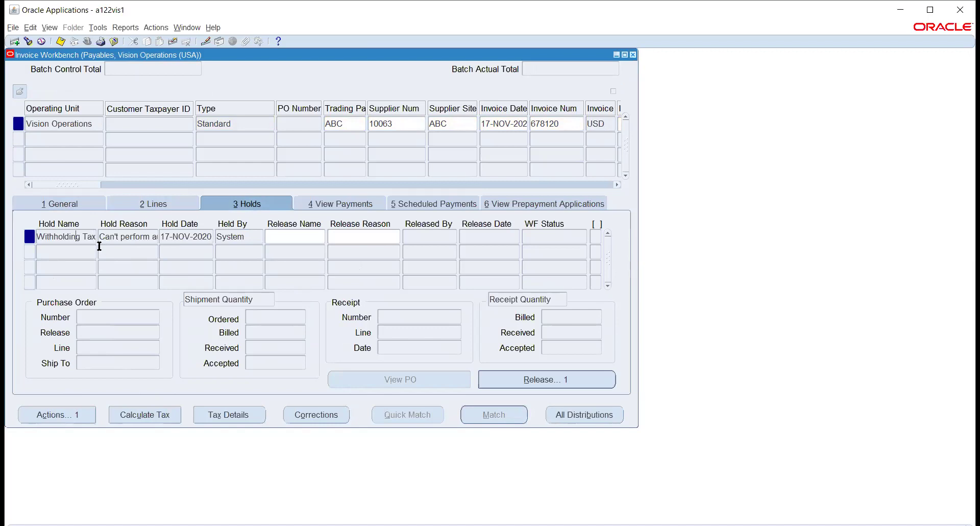
key(Tab)
key(End)
key(Left)
key(Left)
key(Left)
key(Left)
key(Left)
key(Left)
key(Left)
key(Left)
key(Left)
key(Left)
key(Left)
key(Left)
key(Left)
key(Left)
key(Left)
key(Left)
key(Left)
key(Left)
key(Left)
key(Left)
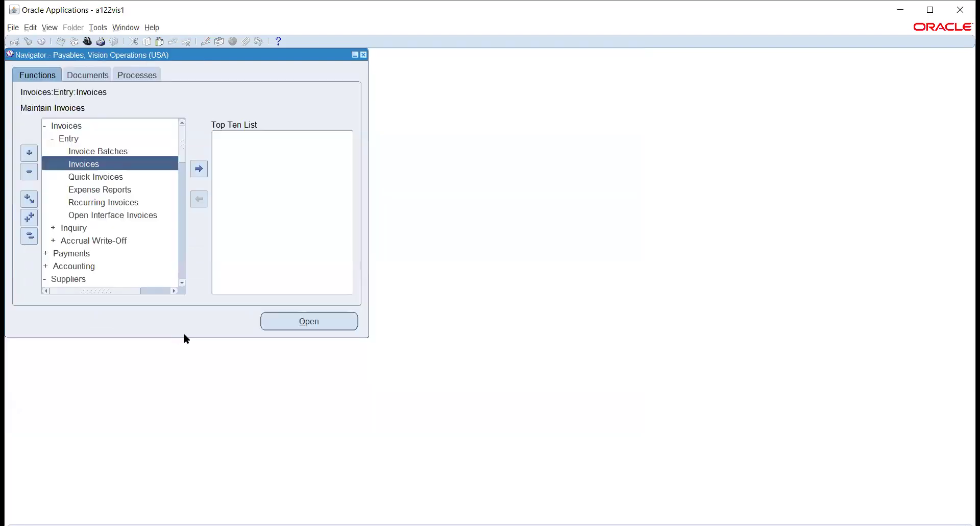
- Disable Use Withholding Tax in the Payables Options of Vision Operations, accepting that its supplier sites are disabled too
scroll(109, 223, down, 3)
scroll(109, 222, down, 2)
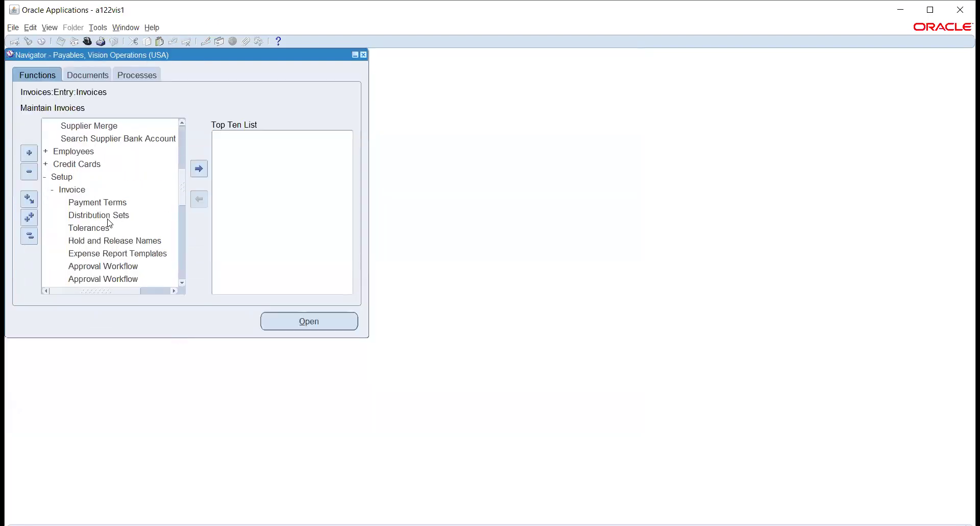
scroll(109, 223, down, 4)
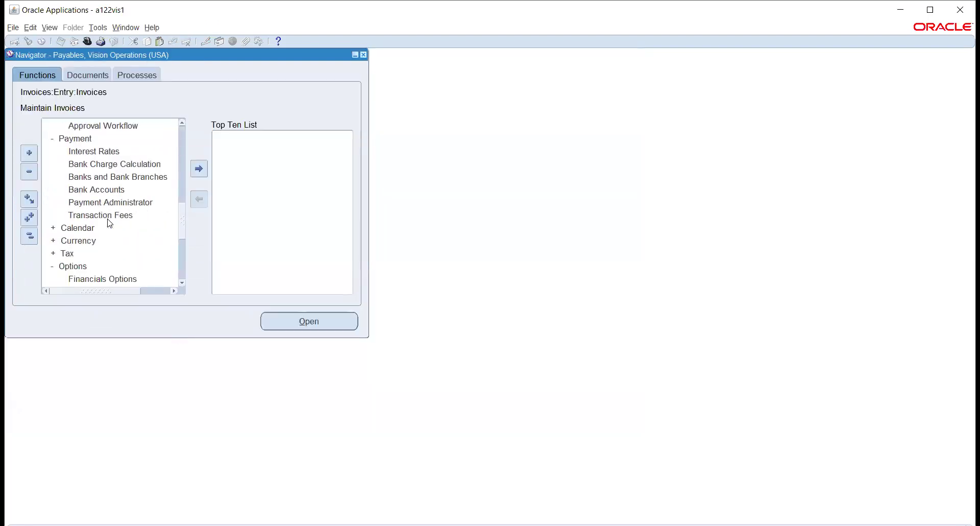
scroll(109, 222, down, 2)
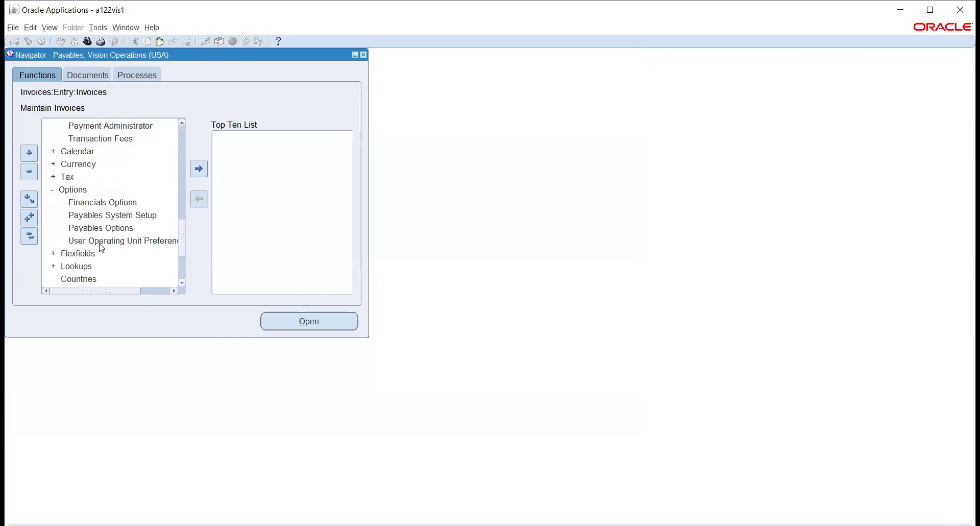
double_click(100, 229)
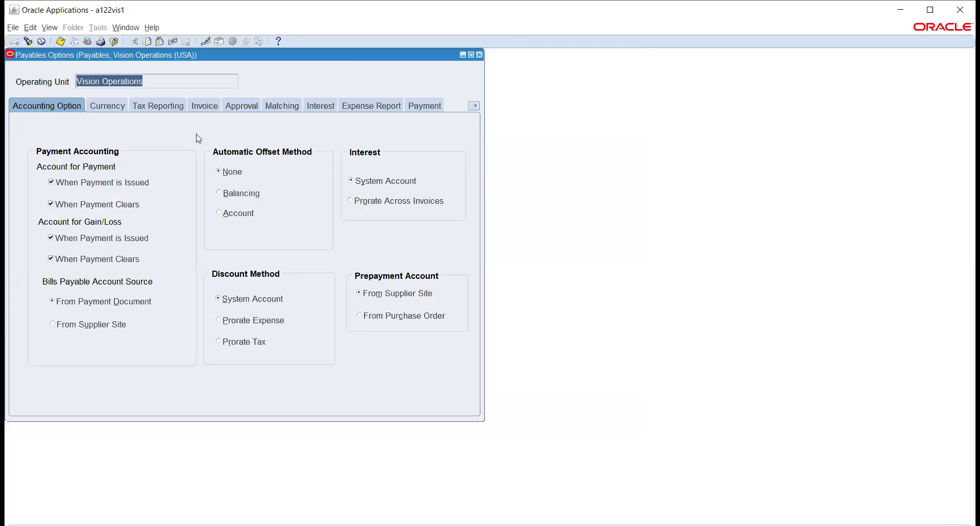
click(470, 104)
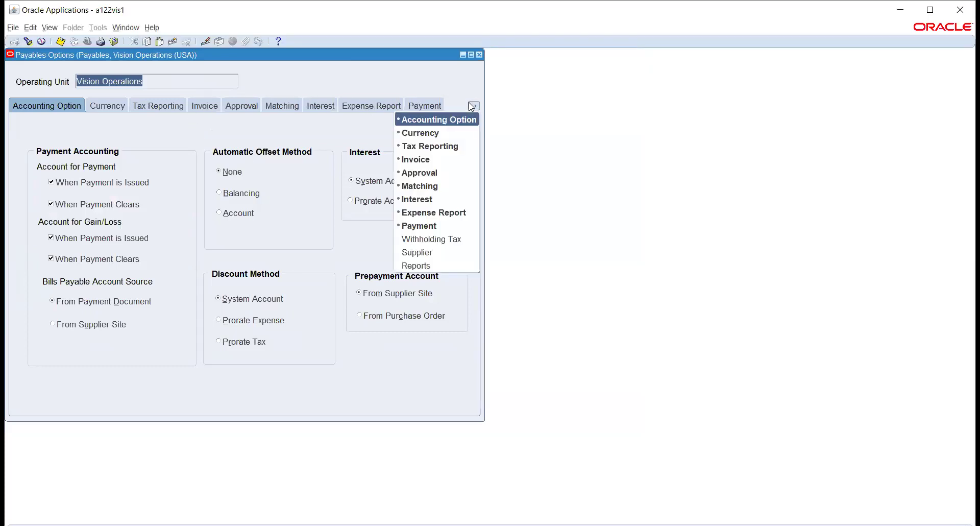
click(450, 241)
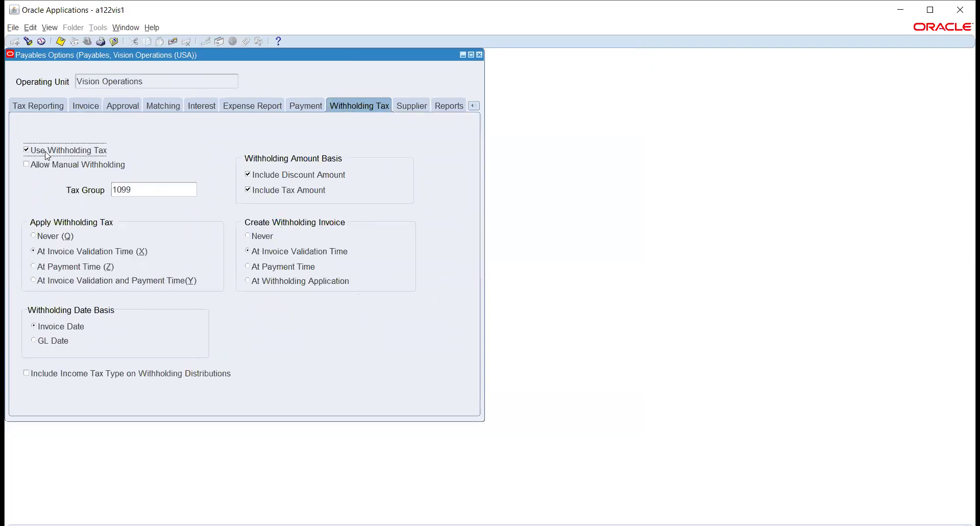
click(48, 150)
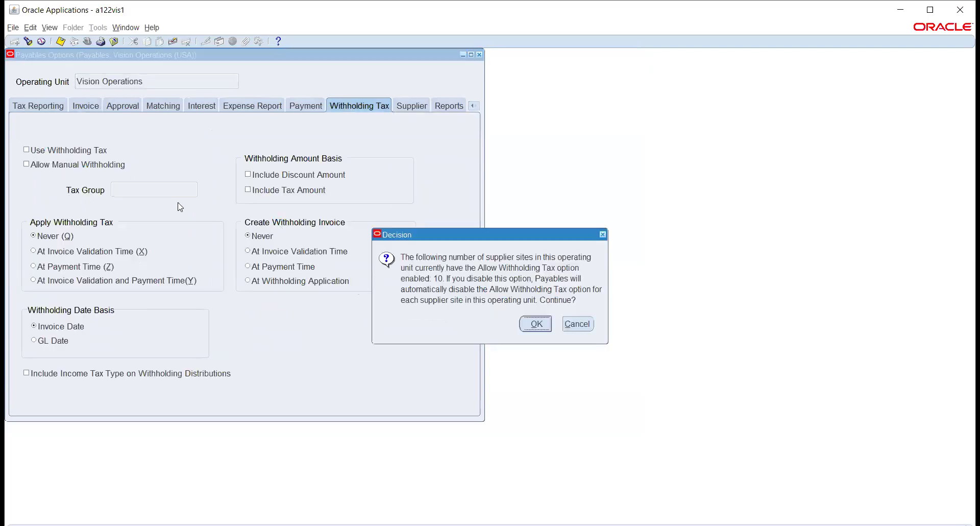
click(534, 324)
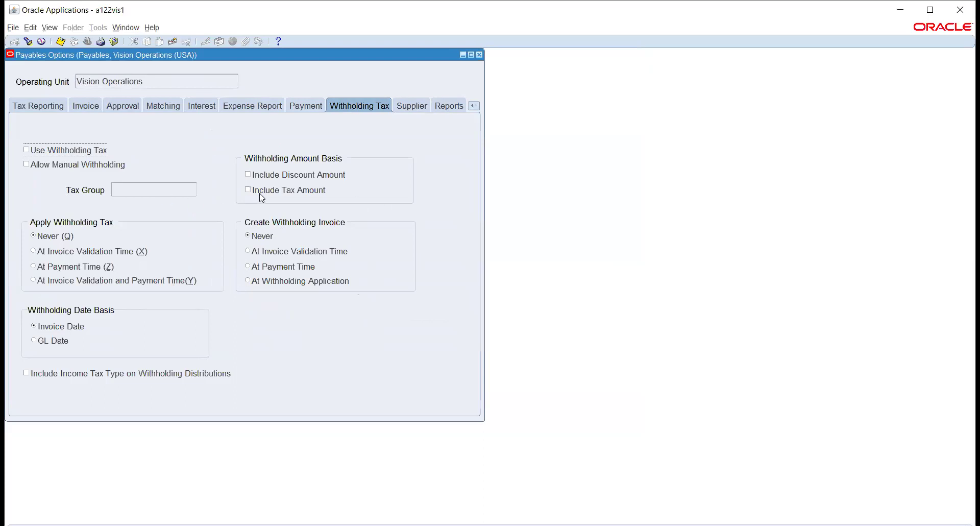
click(480, 55)
- Find the invoices dated 17-NOV-2020 and select the standard invoice of supplier ABC
scroll(159, 190, up, 5)
scroll(158, 190, up, 5)
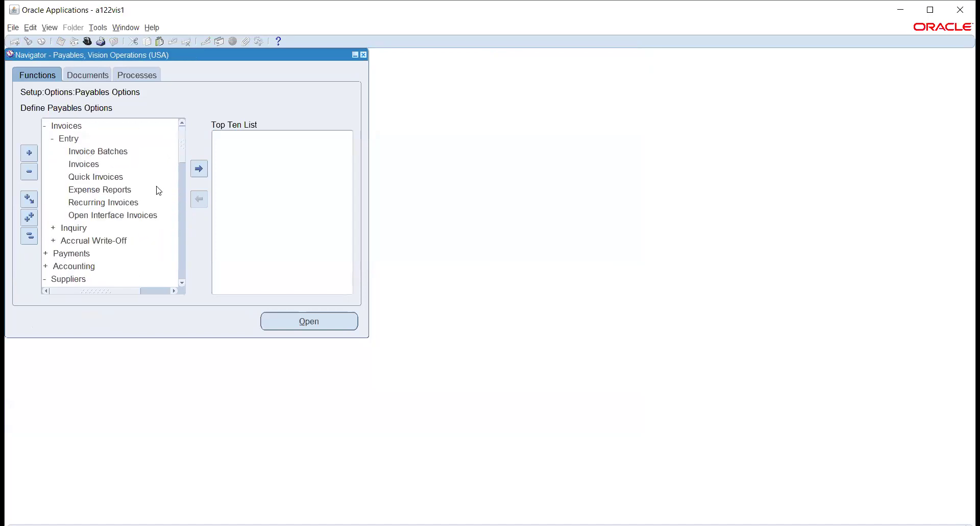
click(83, 163)
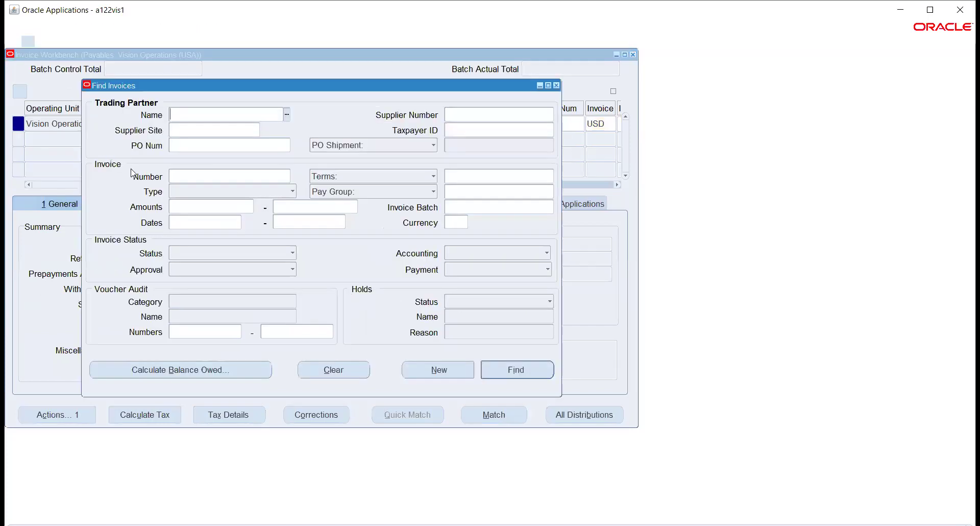
click(222, 223)
click(237, 222)
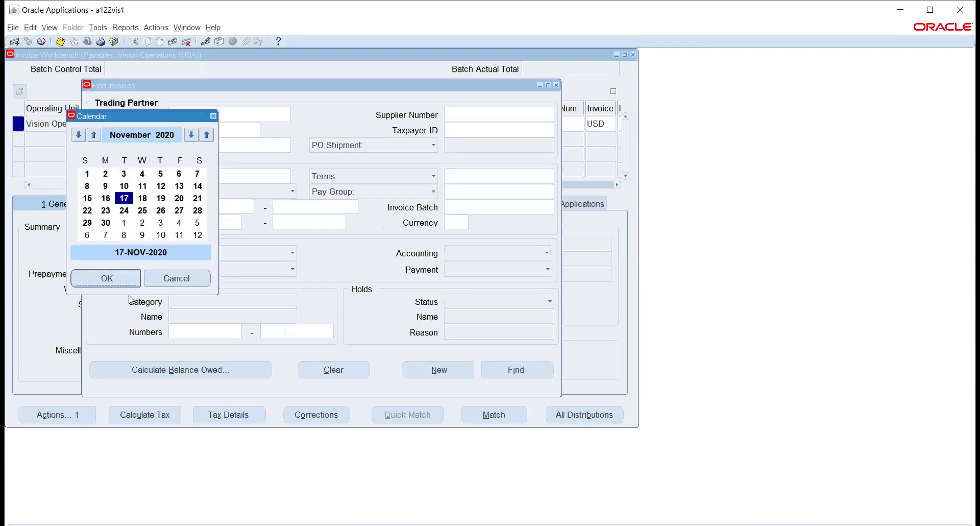
key(Return)
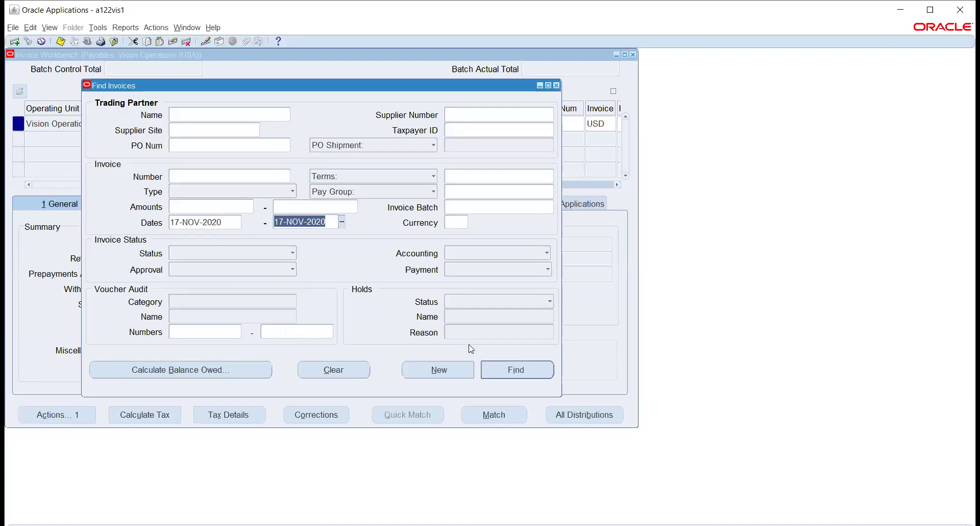
click(504, 368)
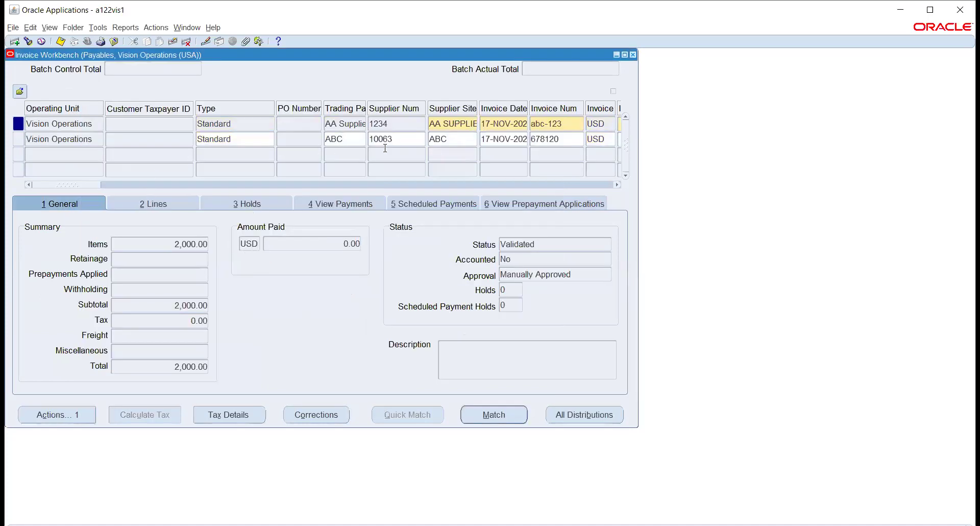
click(371, 139)
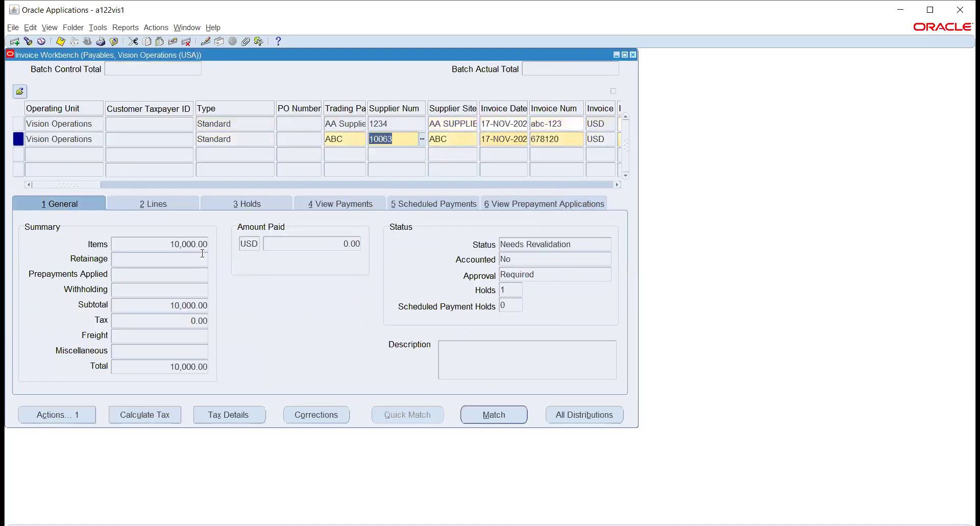
- Validate the ABC invoice and create its accounting with the Final Post option
click(77, 411)
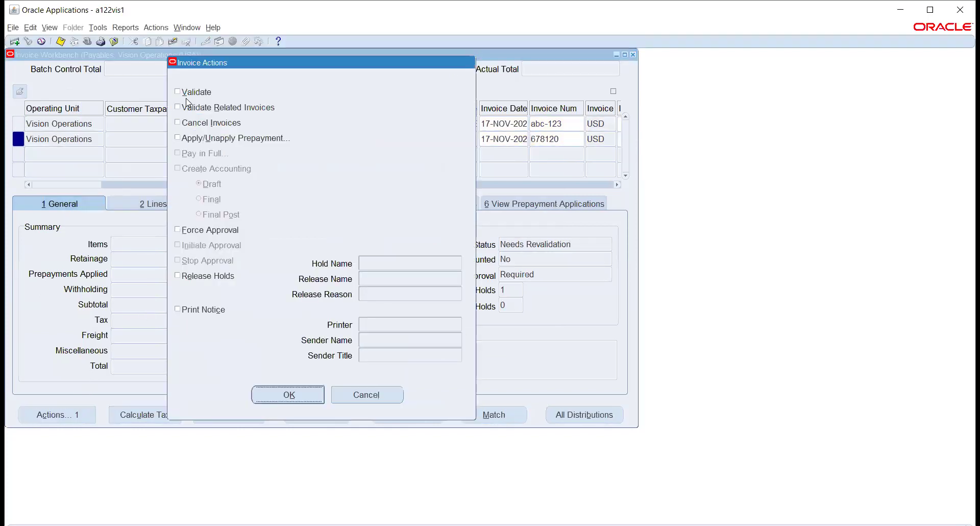
click(298, 396)
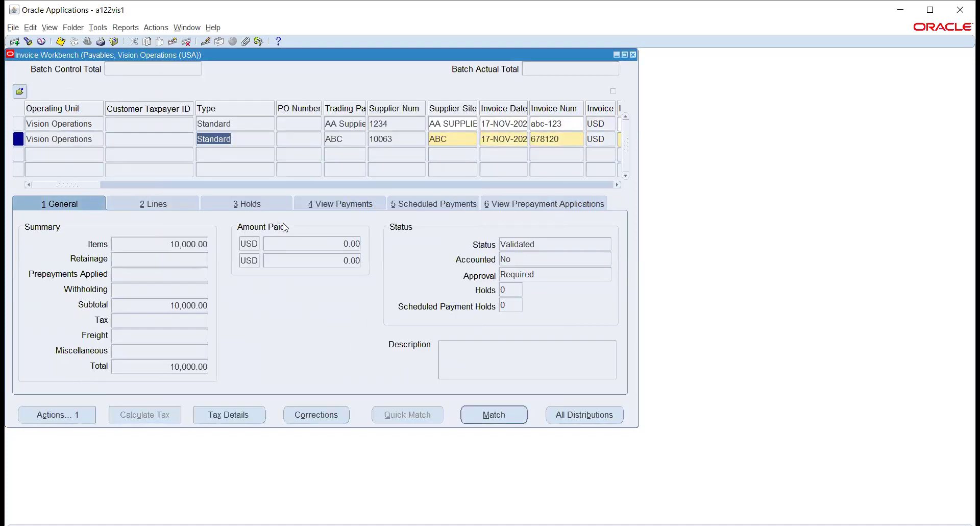
click(55, 414)
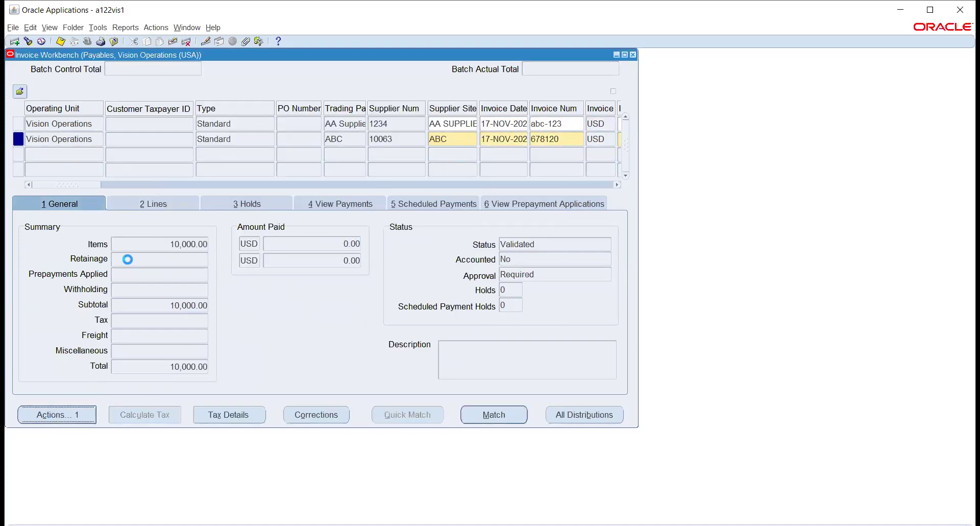
click(193, 169)
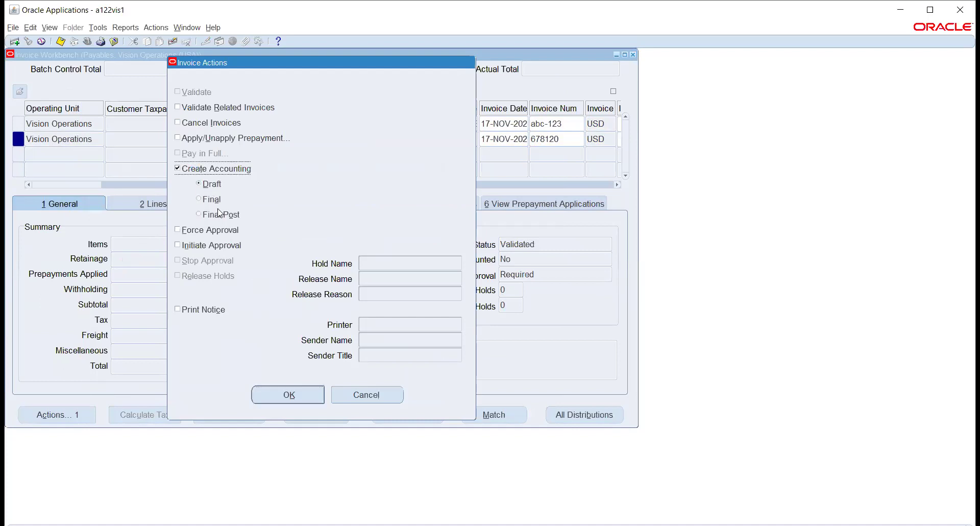
click(215, 214)
click(299, 394)
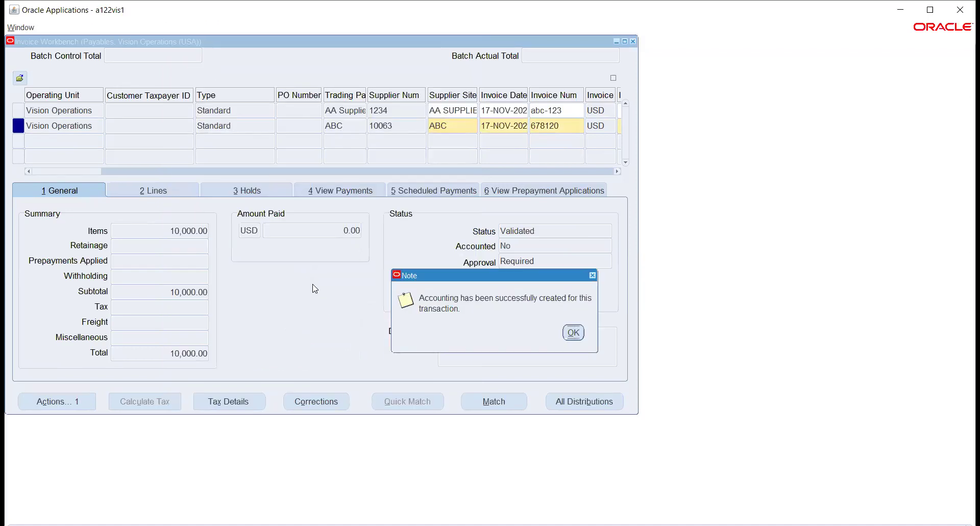
click(572, 332)
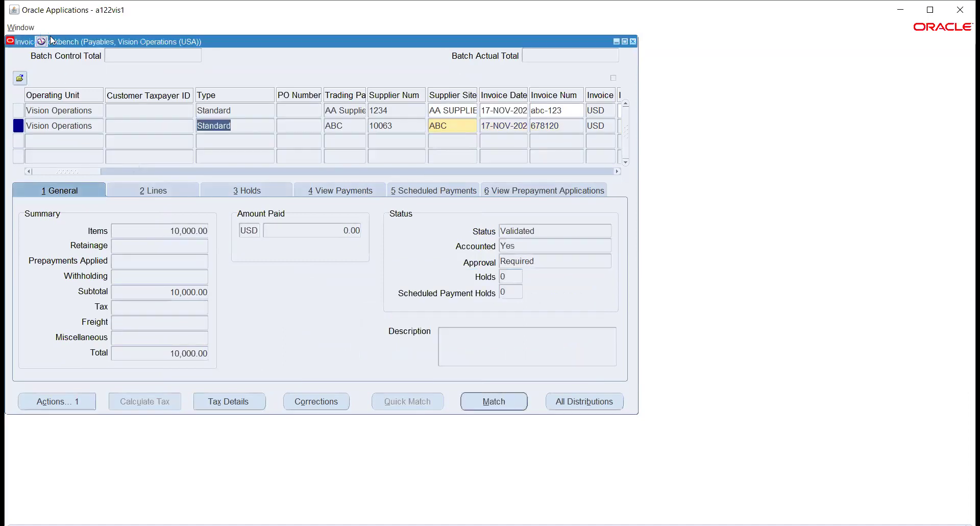
- View the subledger journal entry lines of the ABC invoice, then close the Invoice Workbench
click(94, 30)
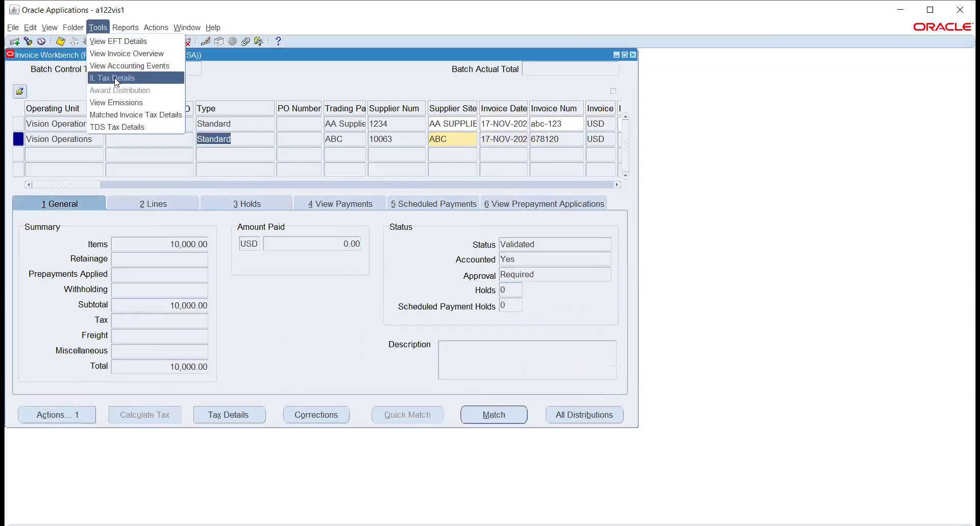
click(124, 42)
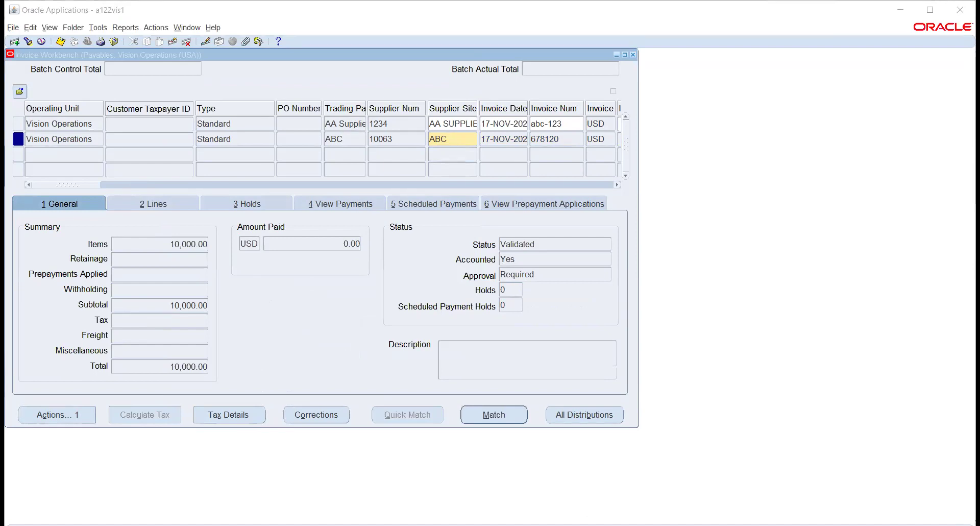
click(330, 216)
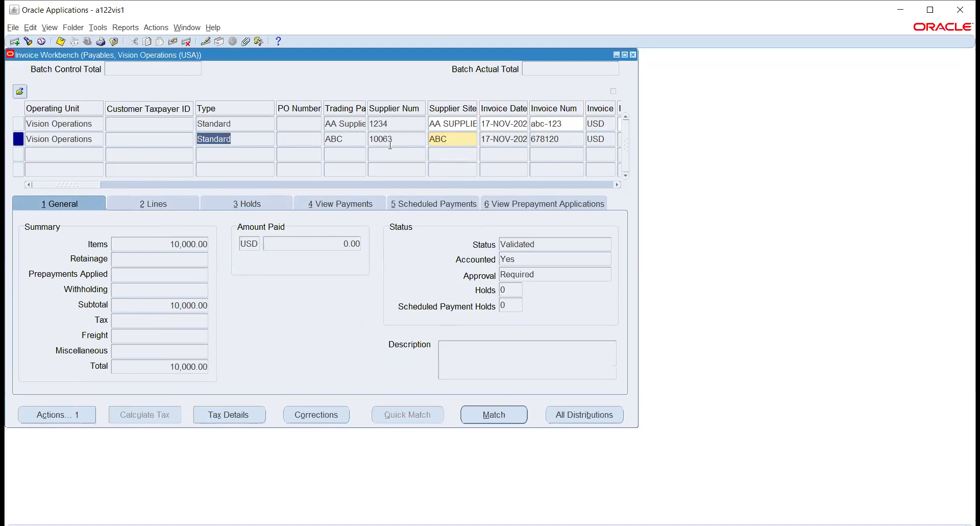
click(343, 139)
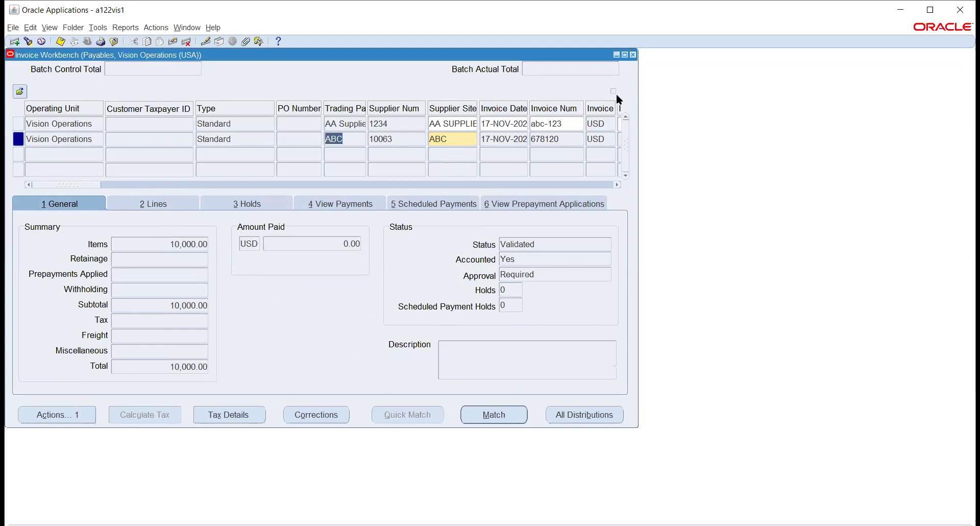
click(632, 54)
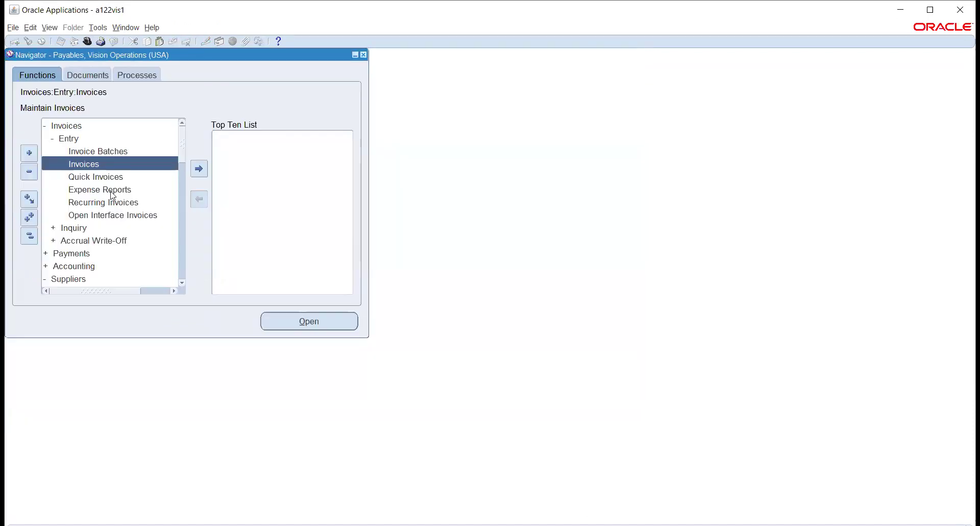
- Search the suppliers for "abc" through Supplier Entry and open the supplier named exactly ABC for update
scroll(122, 199, down, 1)
scroll(123, 199, down, 1)
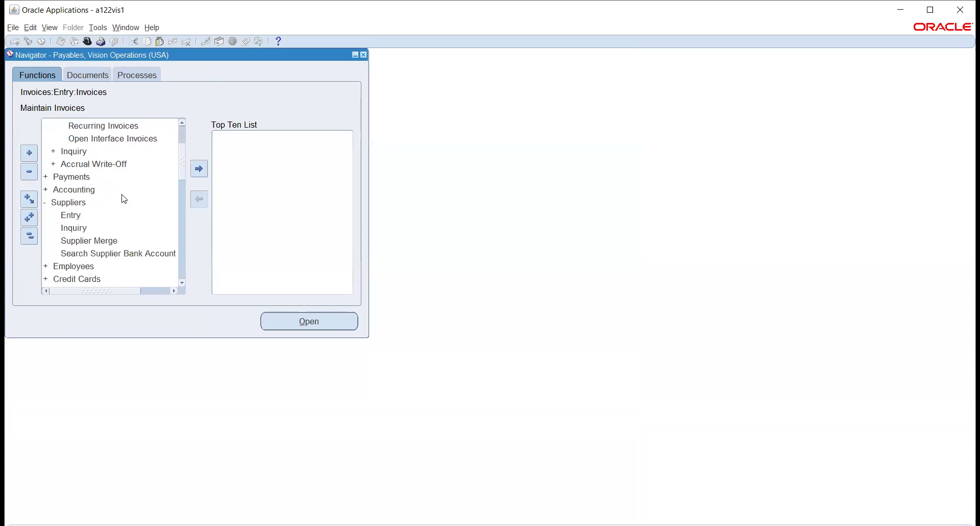
double_click(68, 216)
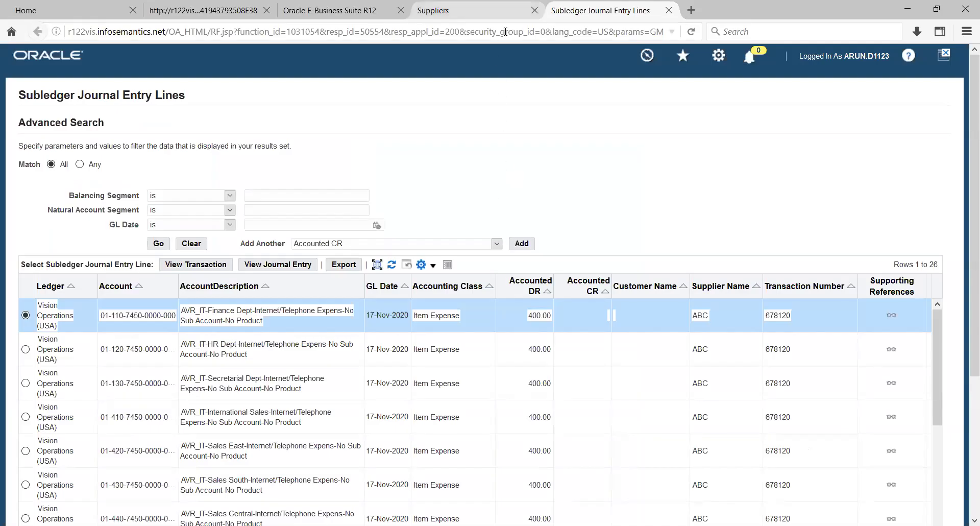
scroll(235, 305, down, 10)
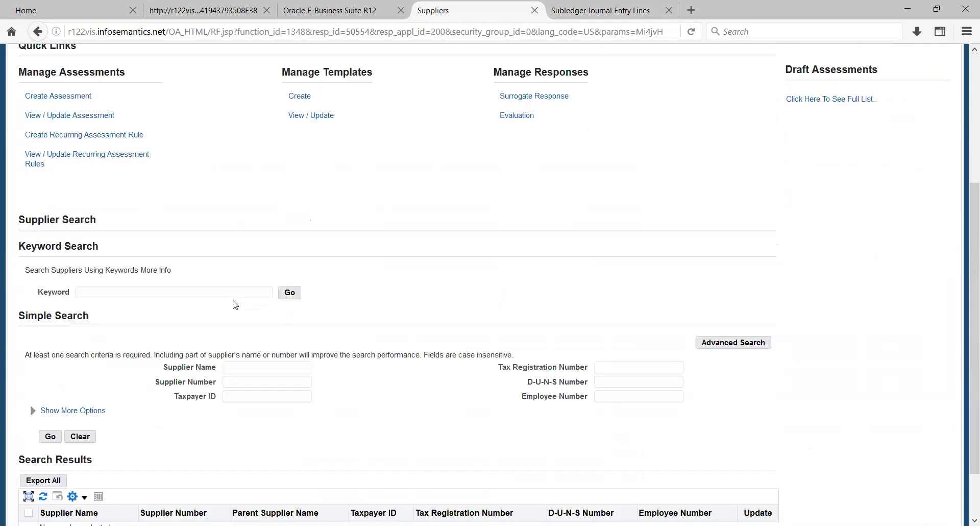
click(245, 306)
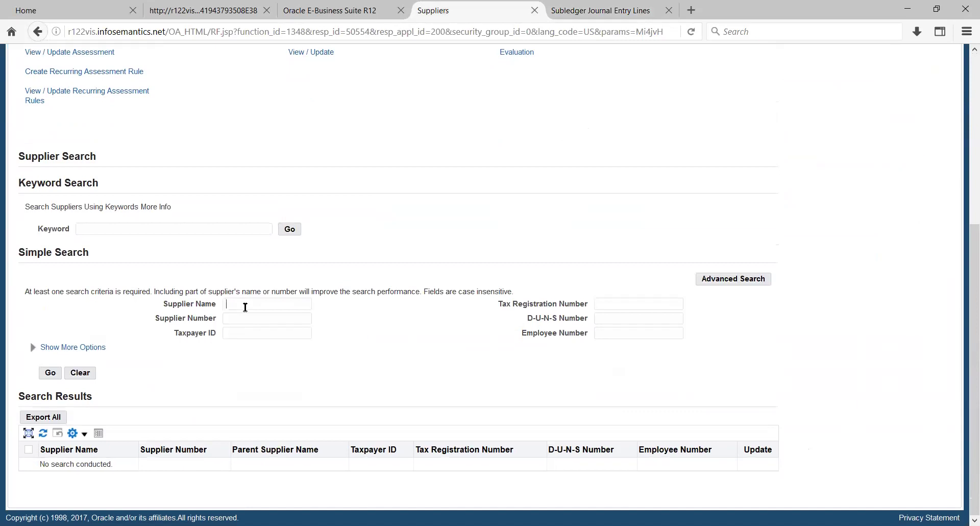
text(abc)
key(Return)
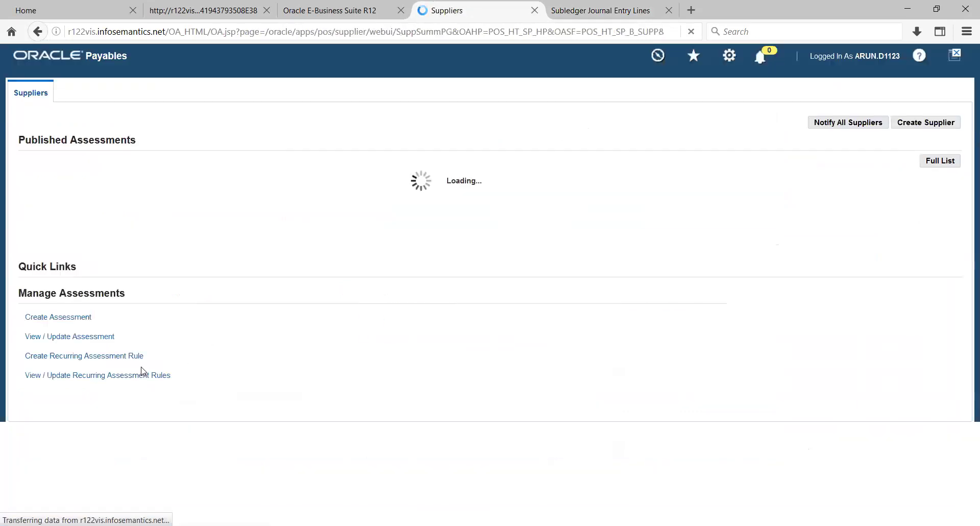
scroll(157, 359, down, 9)
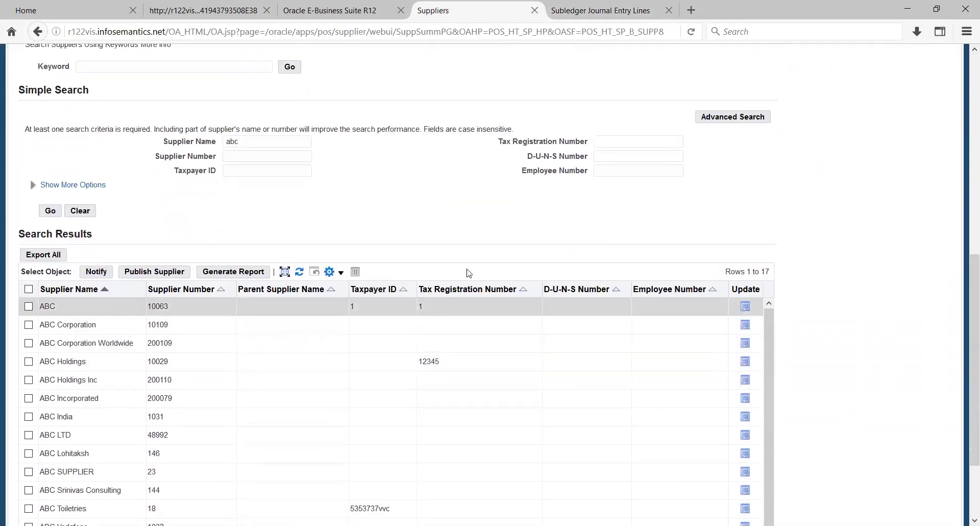
click(745, 307)
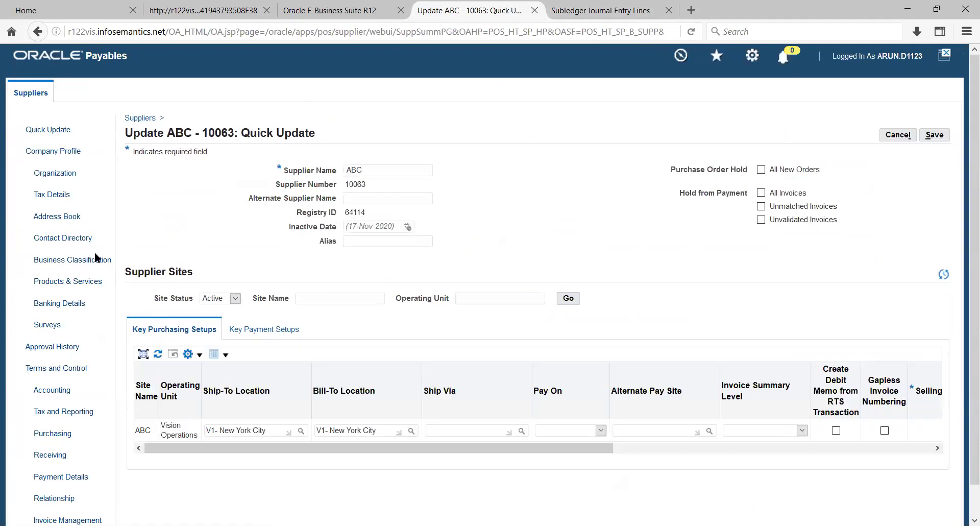
- Start a new bank account in supplier ABC's banking details: country United States, international payments allowed, Bank of America, New York branch
click(44, 304)
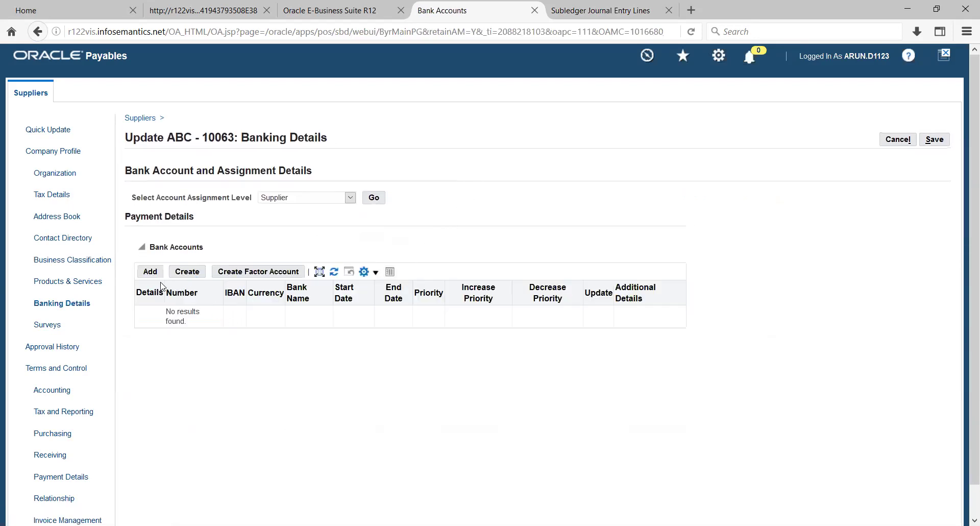
click(149, 274)
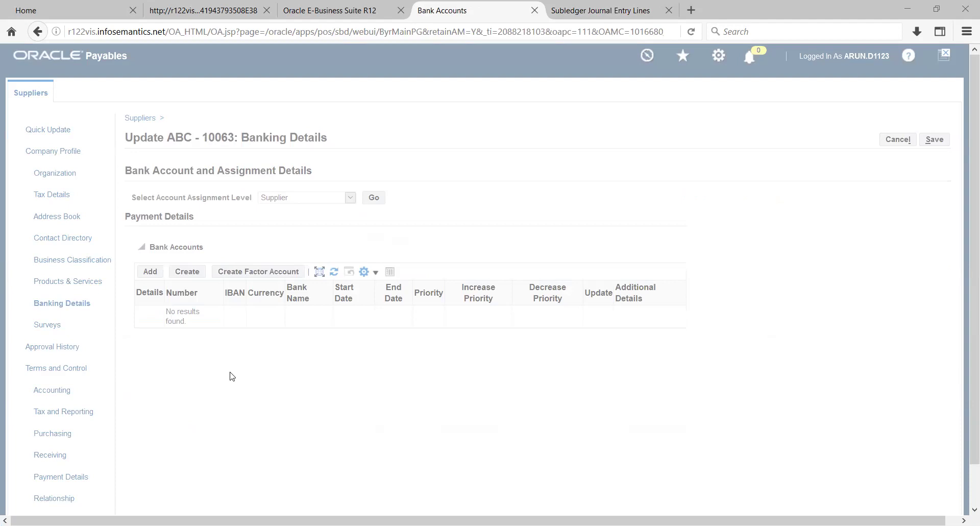
click(185, 271)
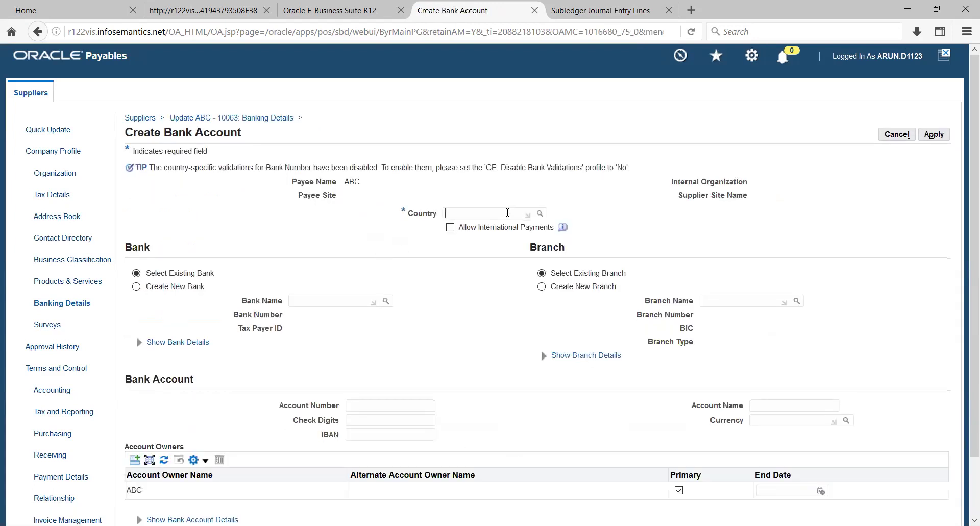
click(507, 213)
text(United)
key(Tab)
scroll(366, 253, down, 2)
click(362, 235)
text(Bank)
key(Tab)
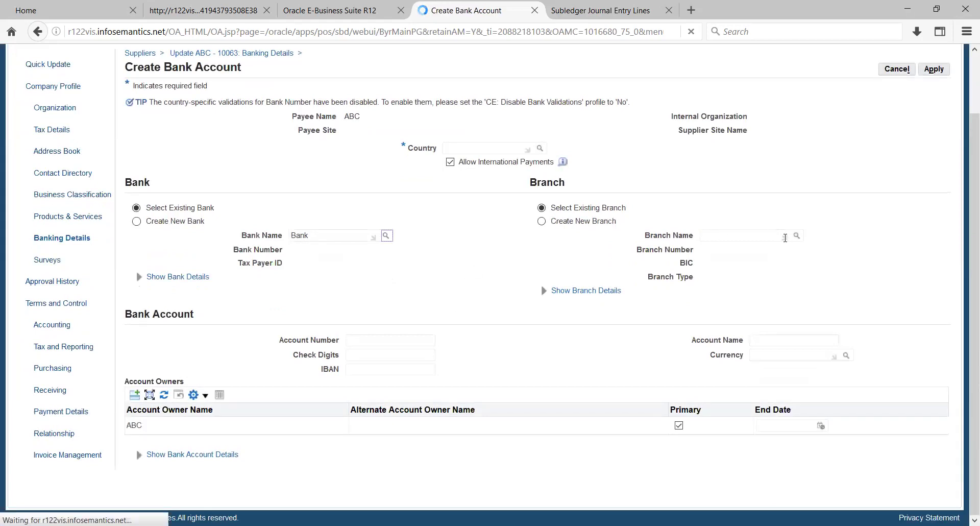
click(795, 236)
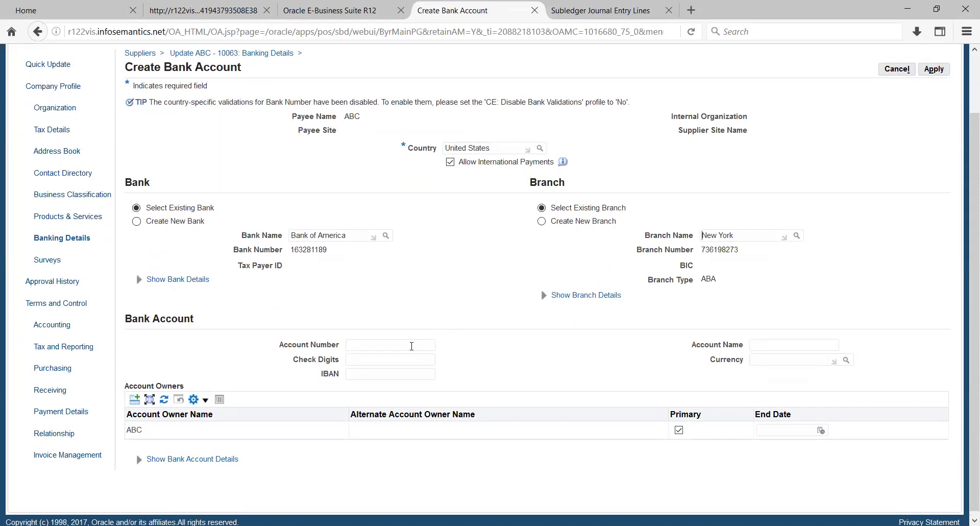
- Enter the bank account number, apply the new account and save the supplier's banking details
text(6701290)
scroll(599, 265, up, 3)
click(933, 134)
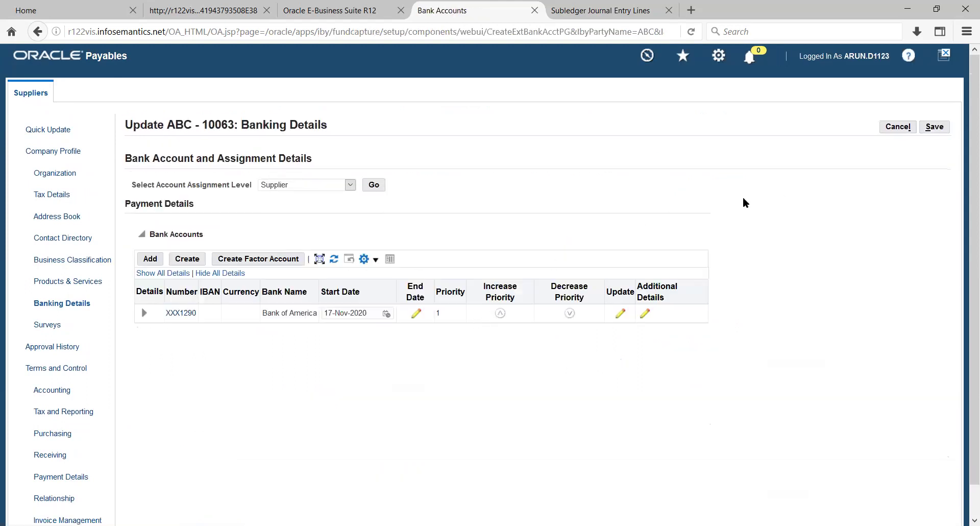
click(940, 127)
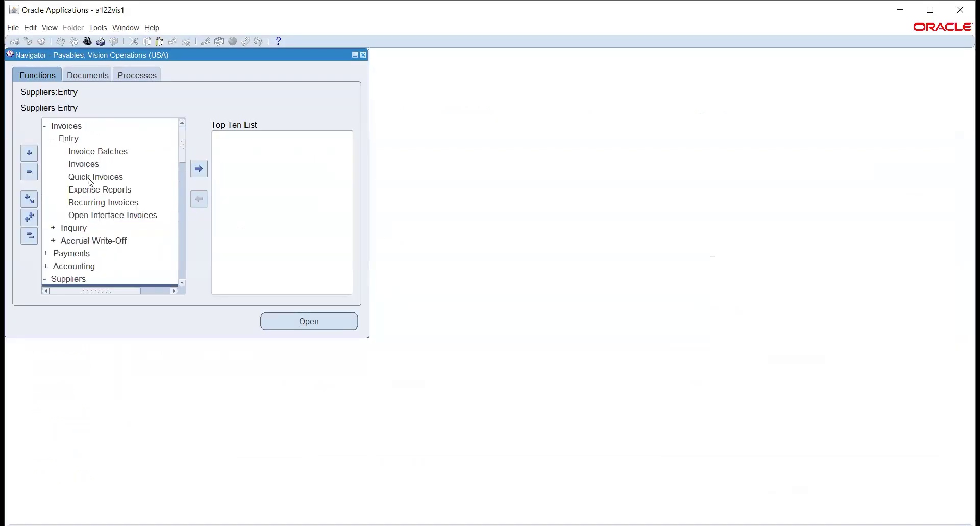
- Switch to Oracle Applications and enter a standard invoice for supplier ABC dated 17-NOV-2020, number 8912, amount 12,000 USD
click(83, 165)
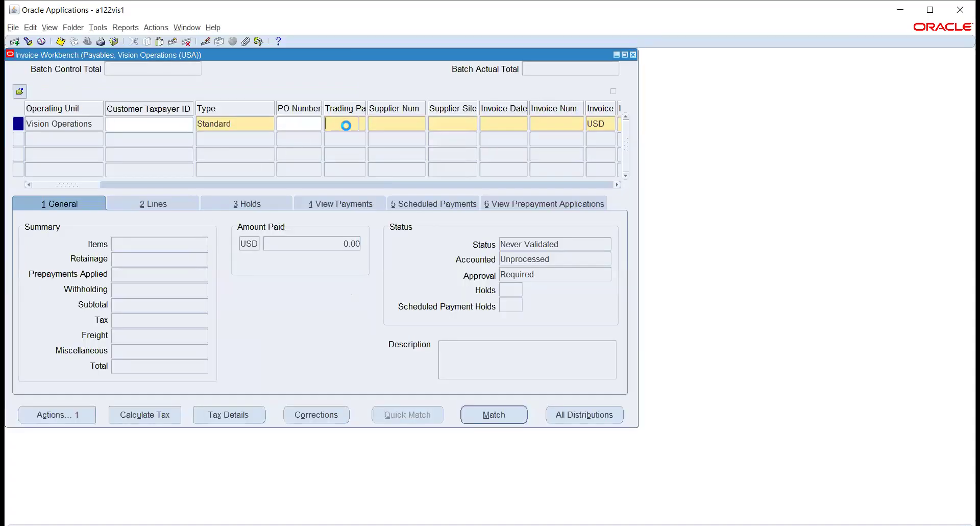
text(abc)
key(Tab)
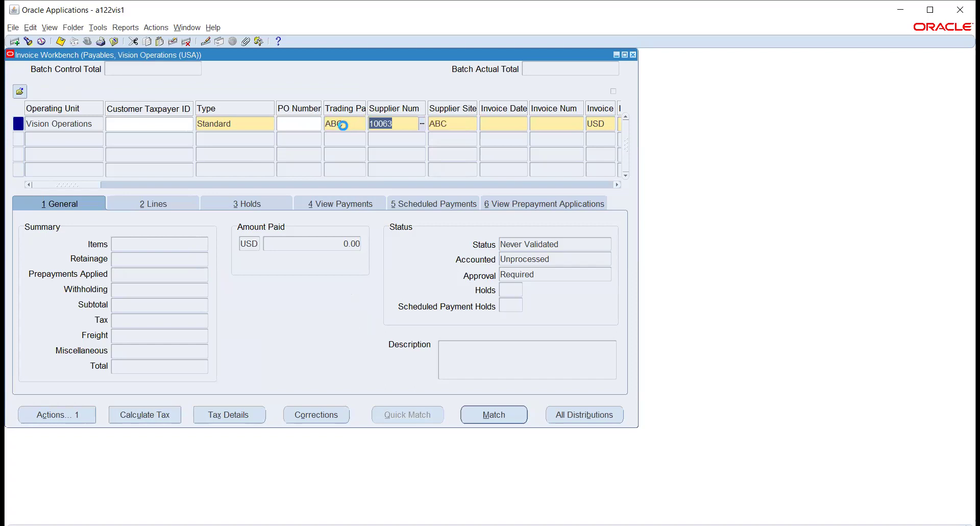
key(Tab)
key(Tab)
key(Tab)
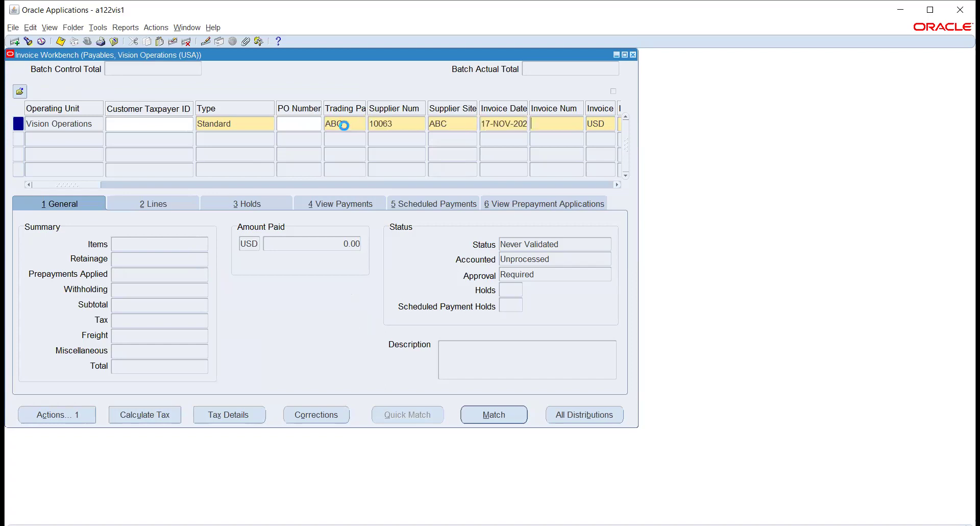
text(8912)
key(Tab)
key(Tab)
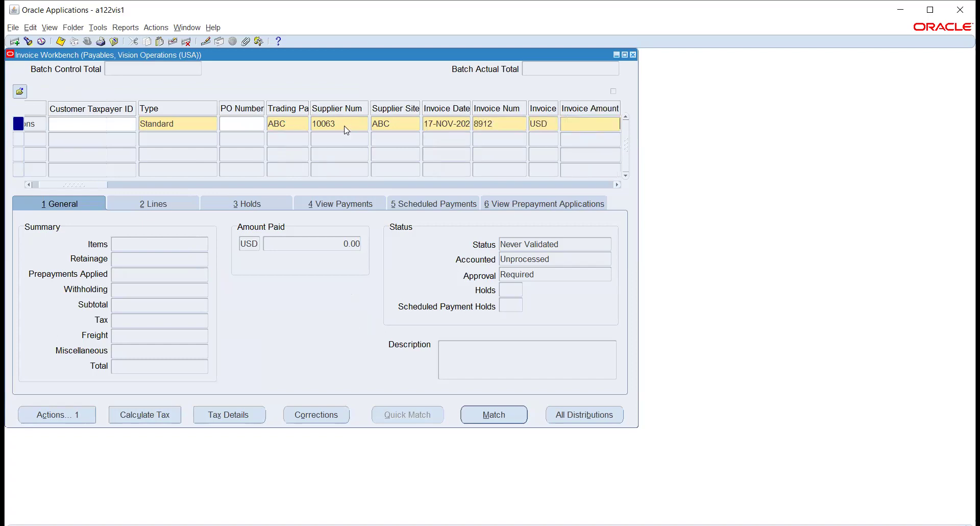
text(12000)
key(Tab)
key(Tab)
key(Tab)
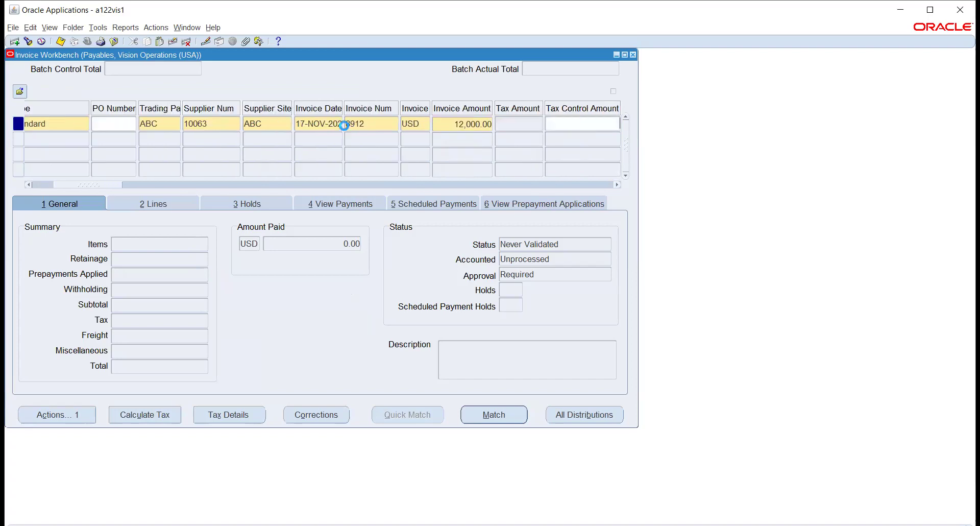
- Keep the GL date 17-NOV-2020 and Immediate terms on the invoice header and choose Check as the payment method
key(Tab)
key(Tab)
key(Tab)
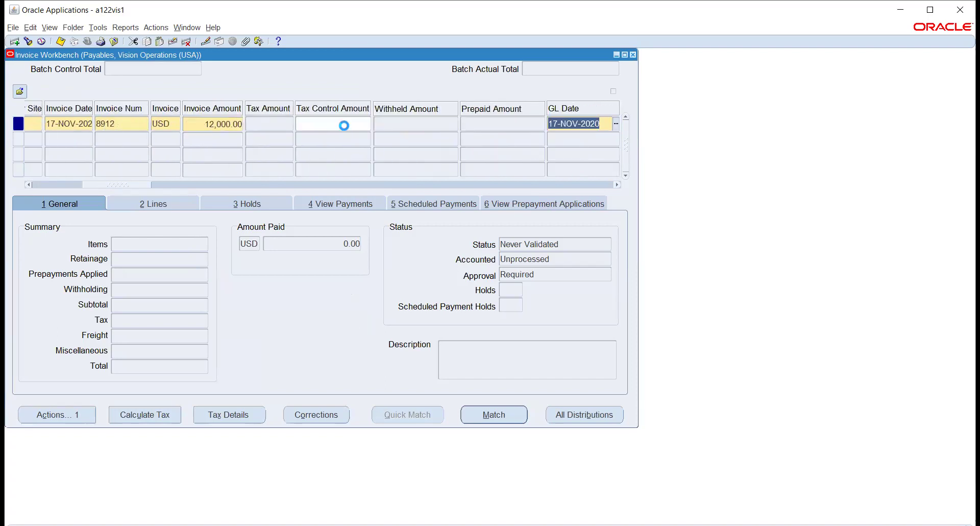
key(Tab)
key(Tab)
key(Tab)
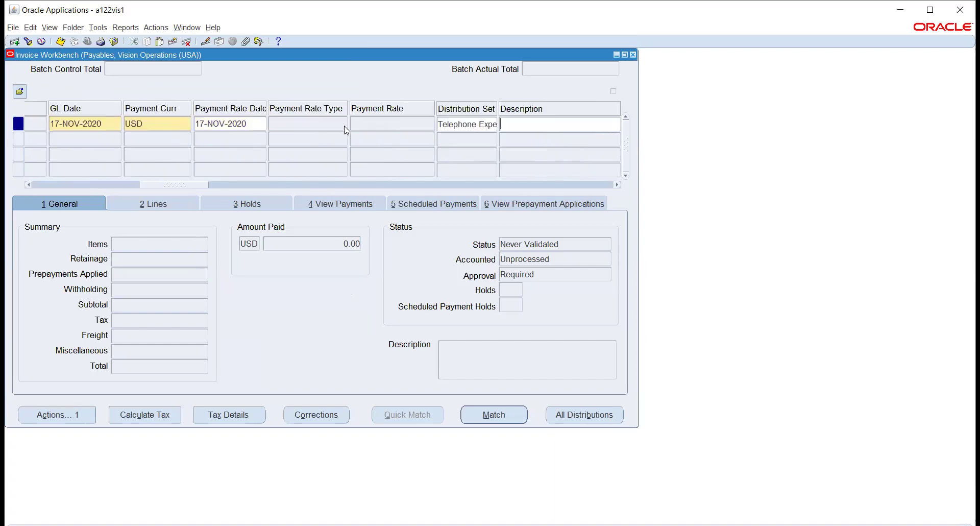
key(Tab)
key(Tab)
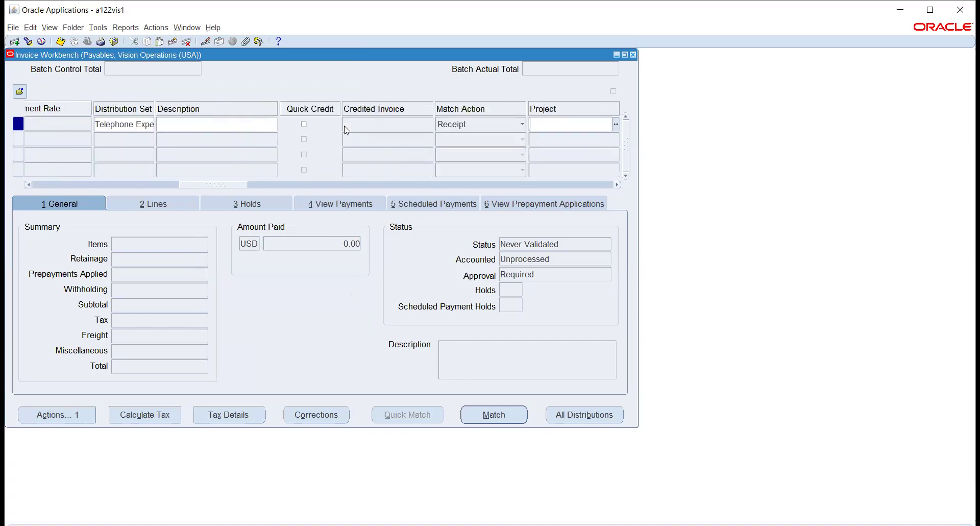
key(Tab)
key(Tab)
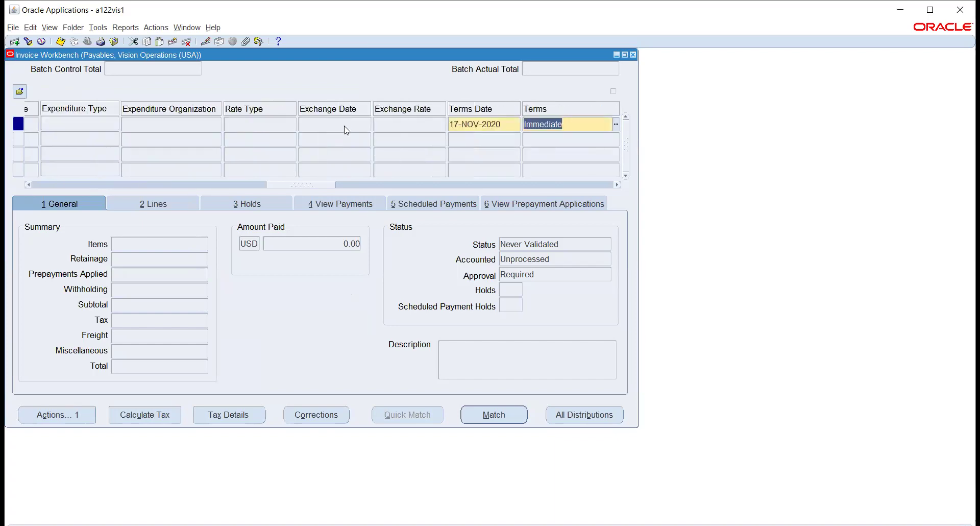
key(Tab)
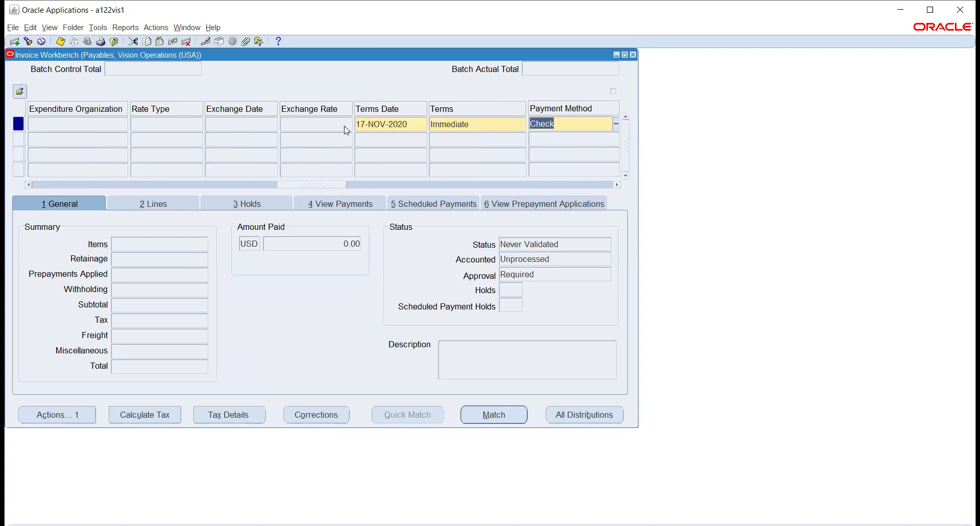
click(555, 205)
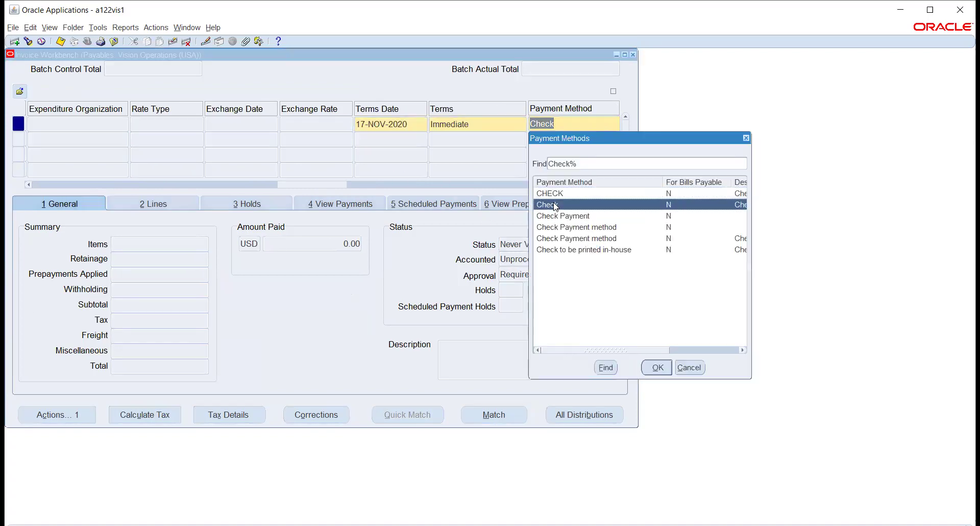
click(657, 368)
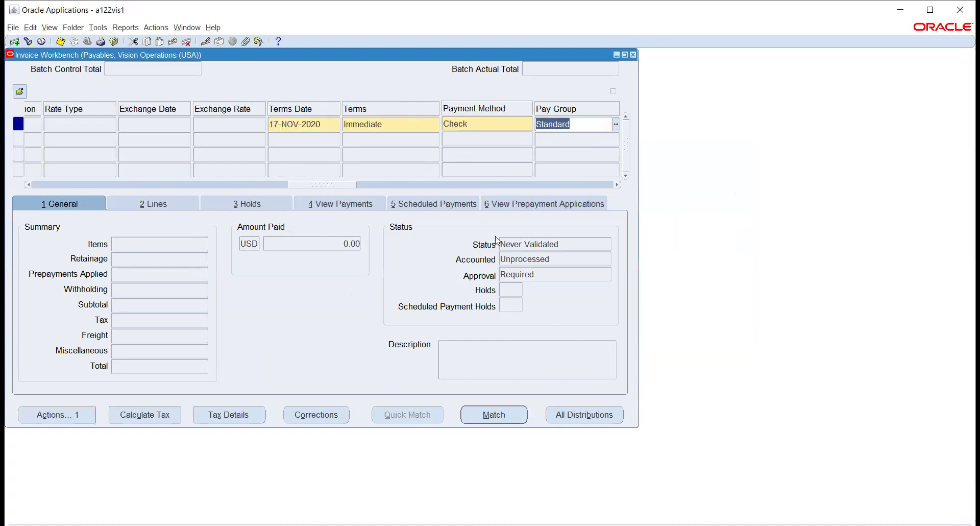
- Examine the remaining header fields of the ABC invoice up to the remit-to bank account number
key(Tab)
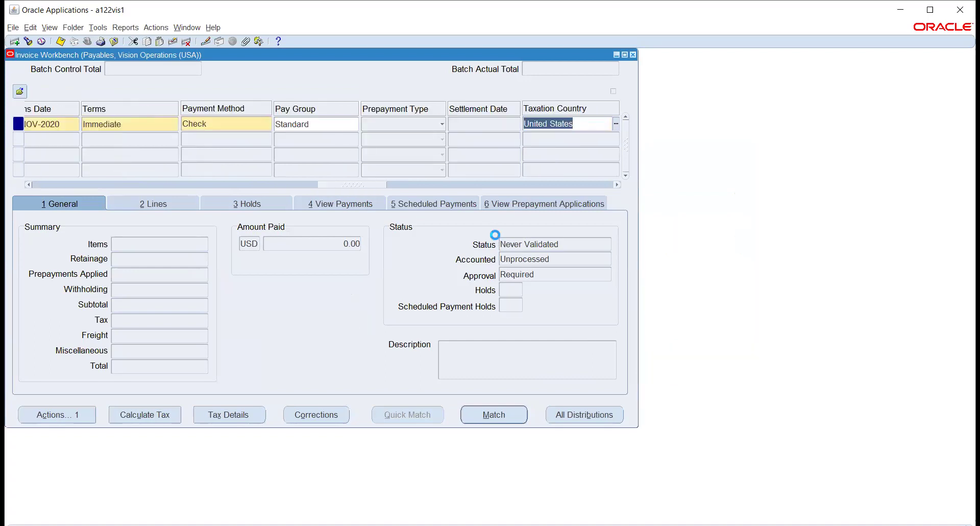
key(Tab)
key(Tab)
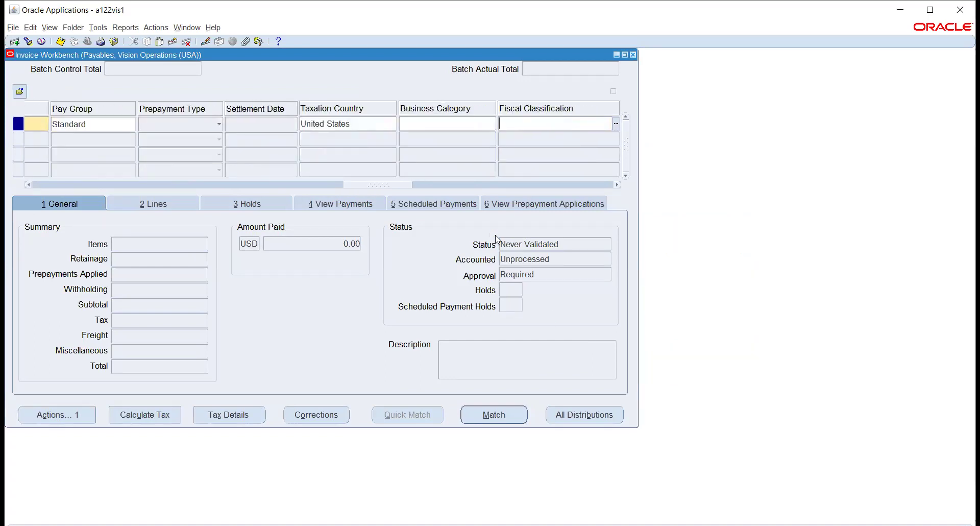
key(Tab)
key(Tab)
key(Tab)
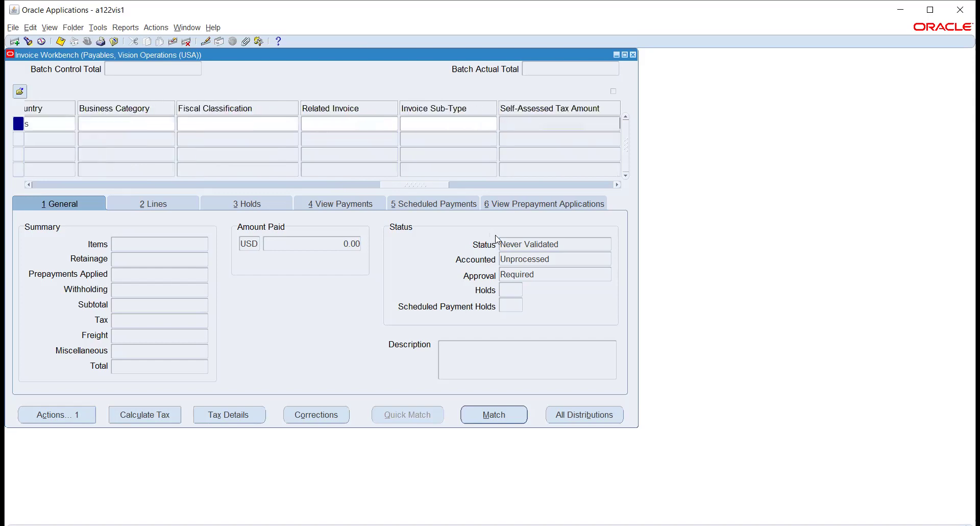
key(Tab)
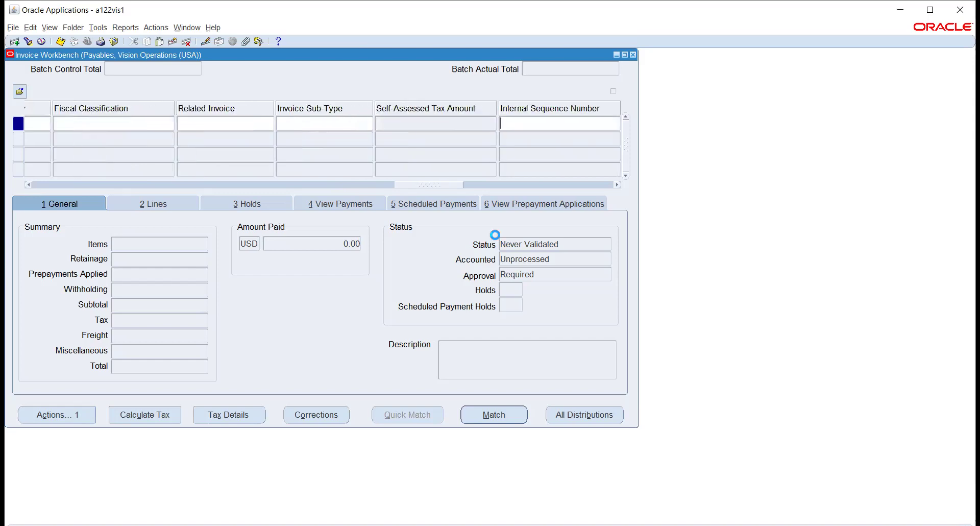
key(Tab)
drag(449, 183, 582, 168)
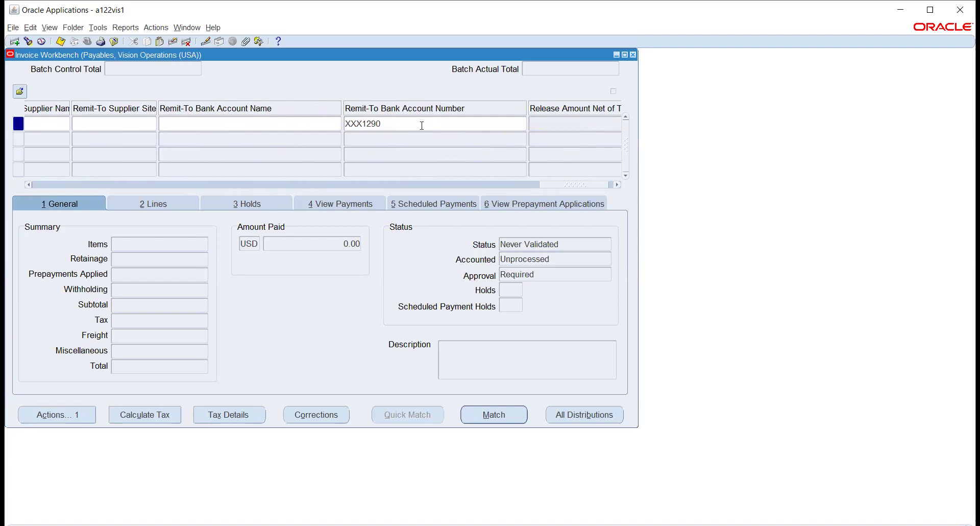
drag(581, 184, 64, 187)
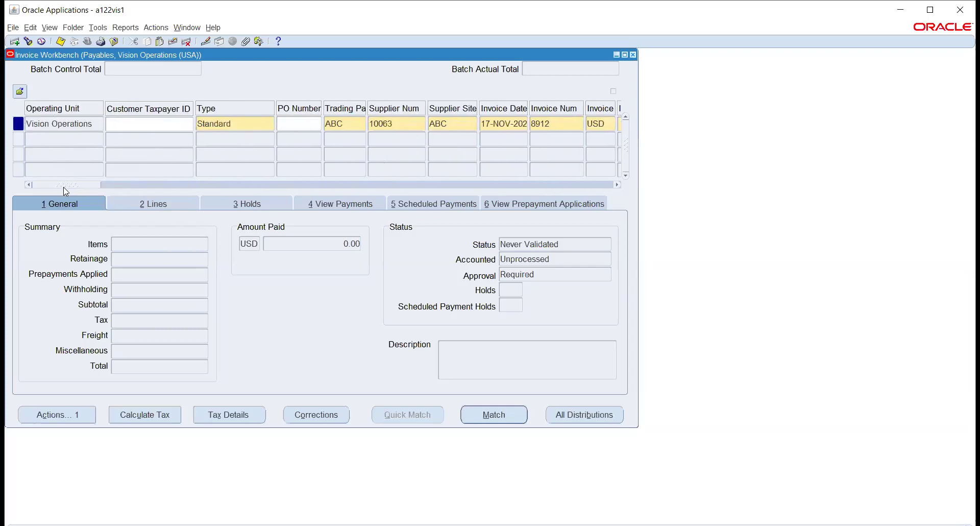
- Enter an Item line of 12,000 on invoice 8912 and validate the invoice
click(140, 206)
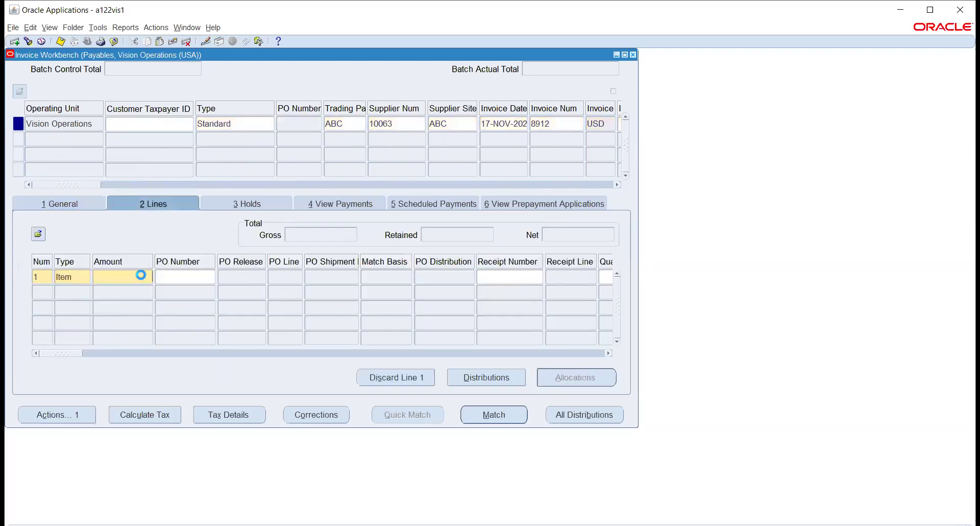
text(12000)
key(Tab)
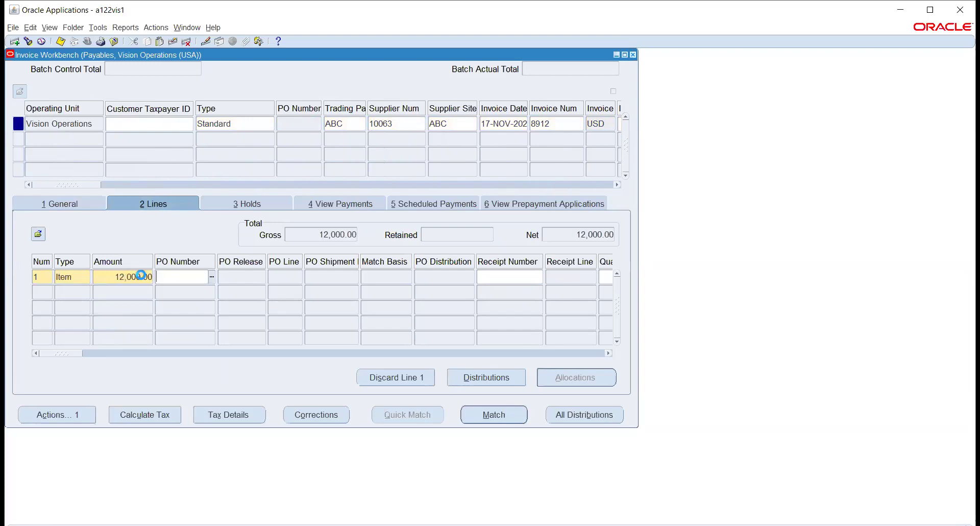
click(64, 415)
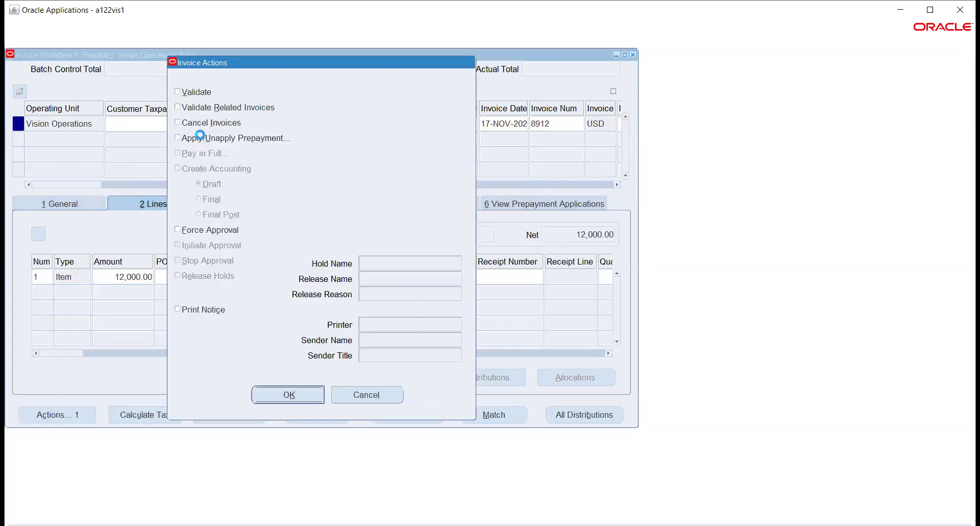
click(187, 94)
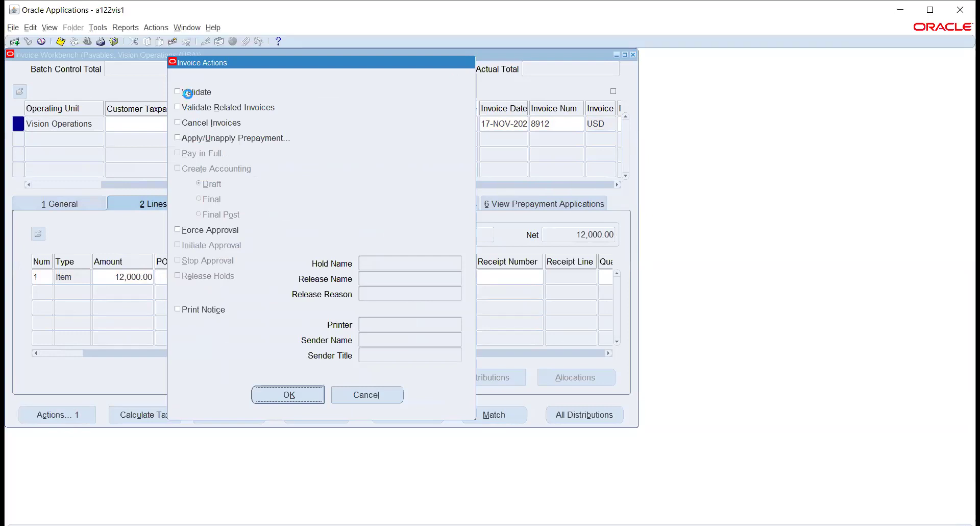
click(278, 389)
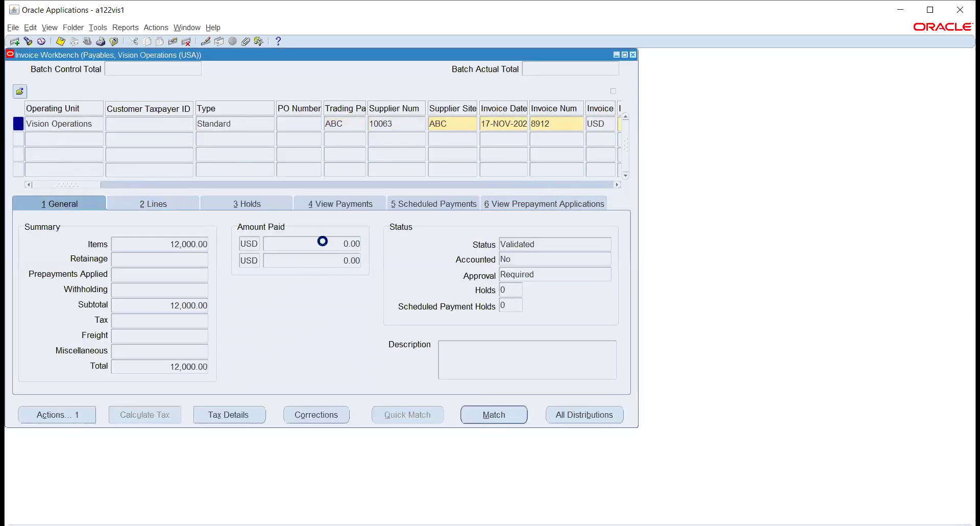
- Create the accounting for invoice 8912 with the Final Post option
click(68, 416)
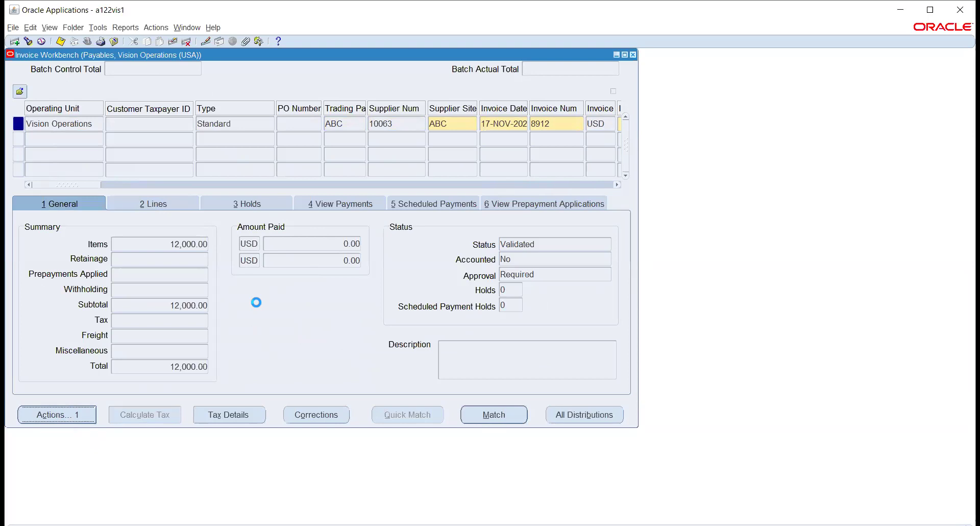
click(194, 168)
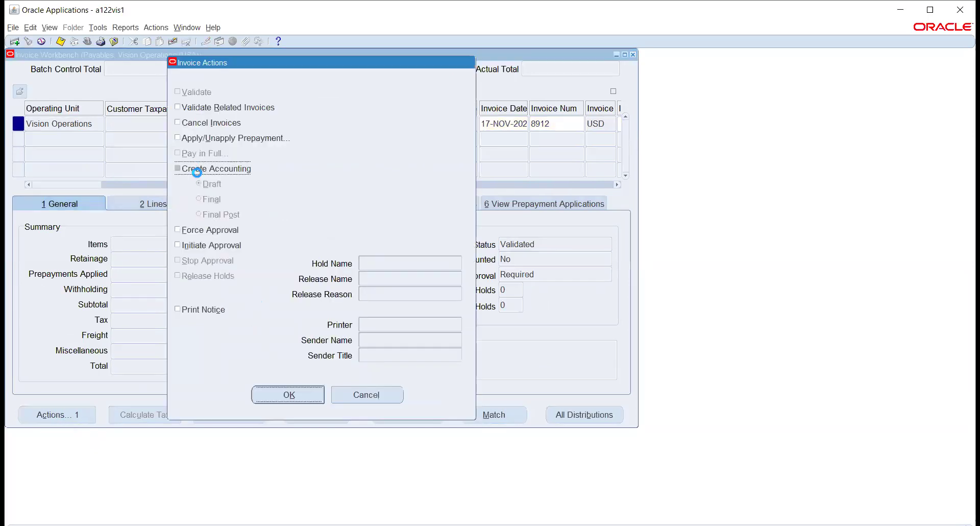
click(220, 215)
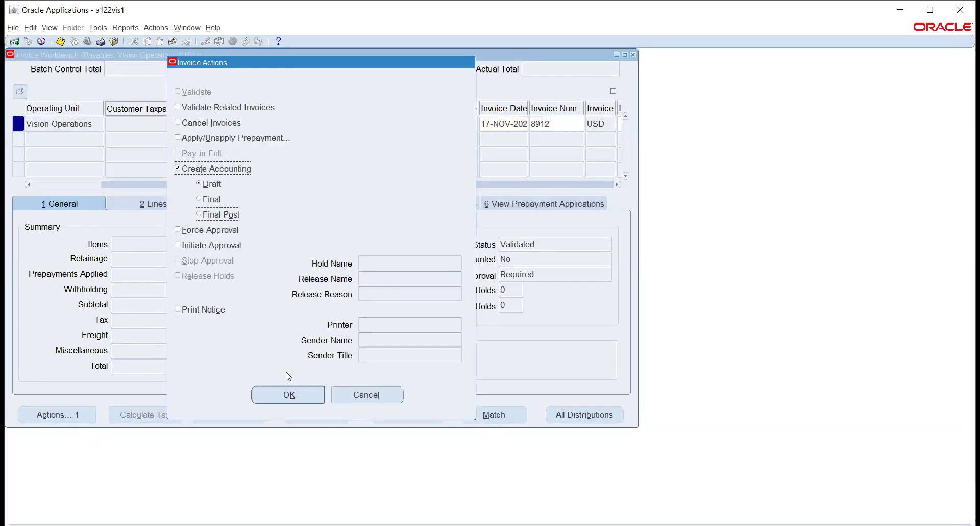
click(282, 398)
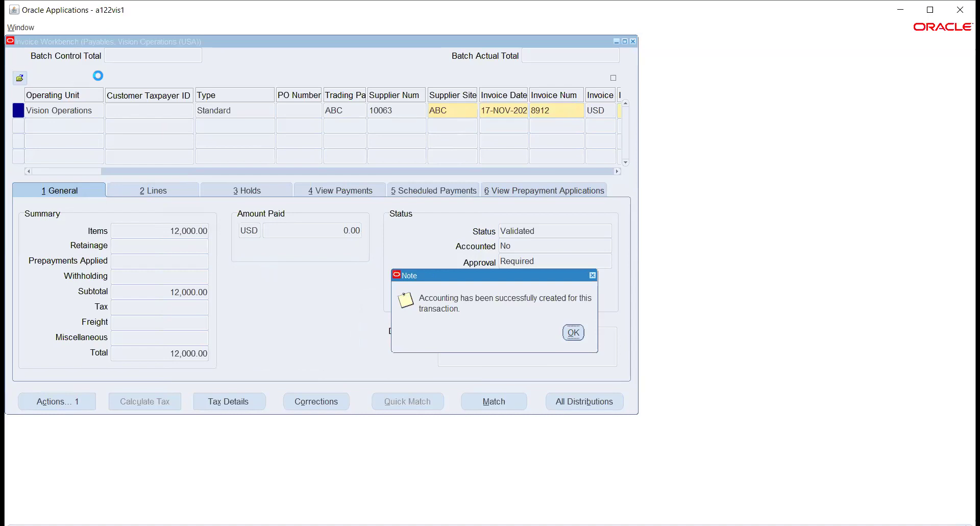
key(Return)
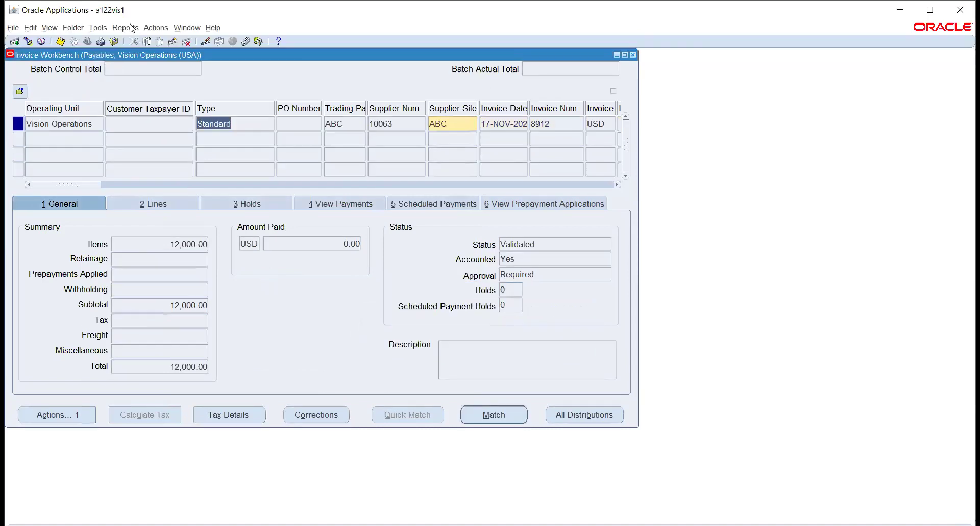
- Leave the invoice workbench and open the Payments entry form in Payables
click(131, 27)
click(134, 41)
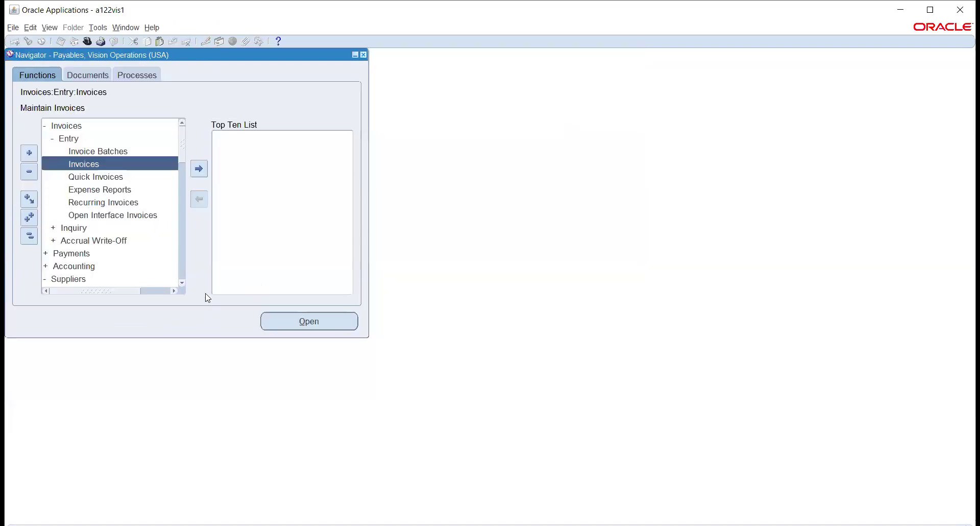
scroll(100, 210, down, 1)
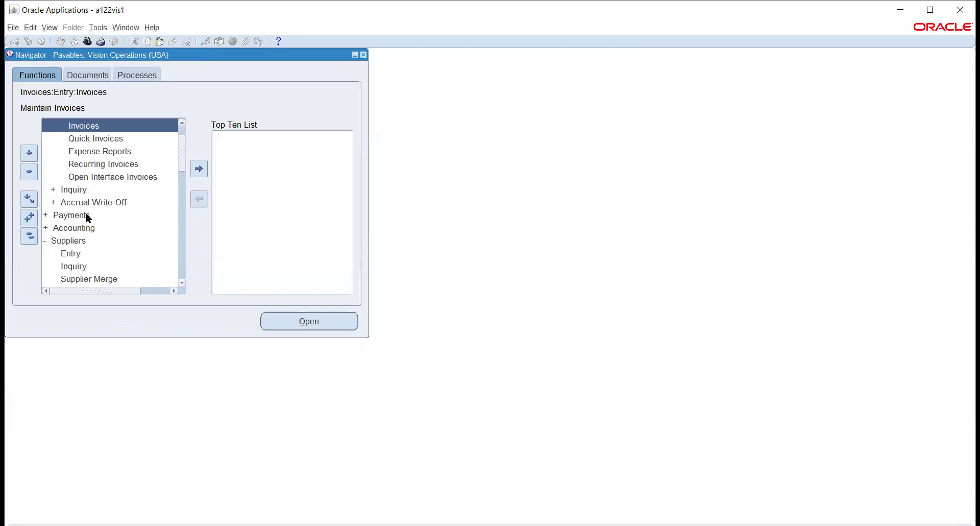
click(87, 216)
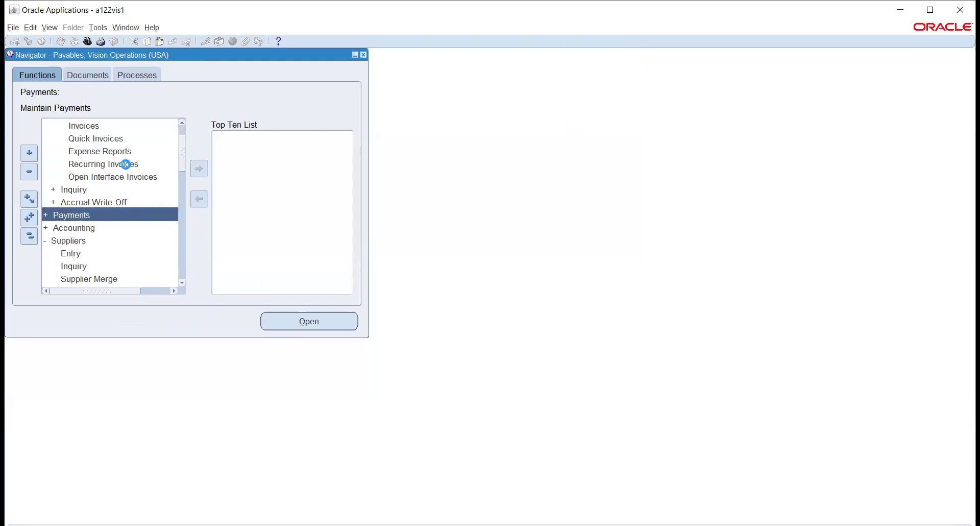
scroll(125, 164, down, 2)
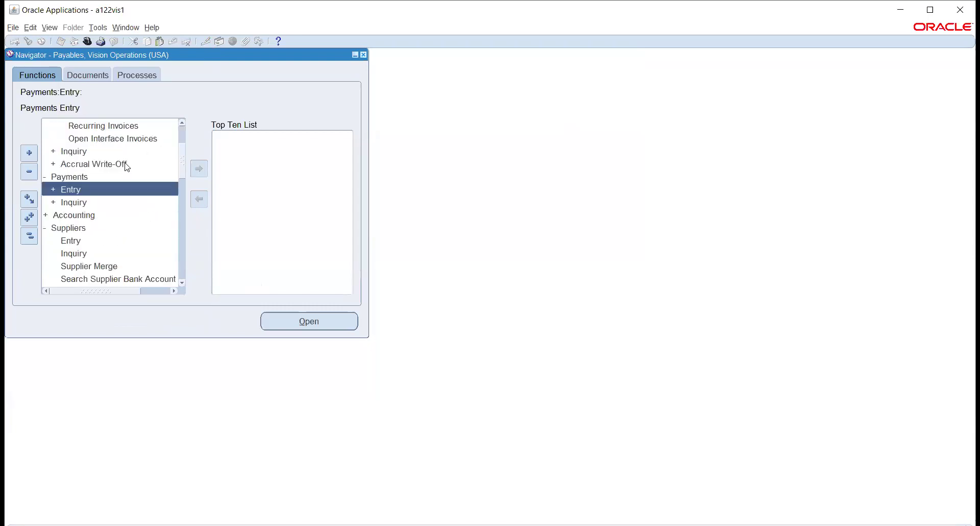
click(76, 192)
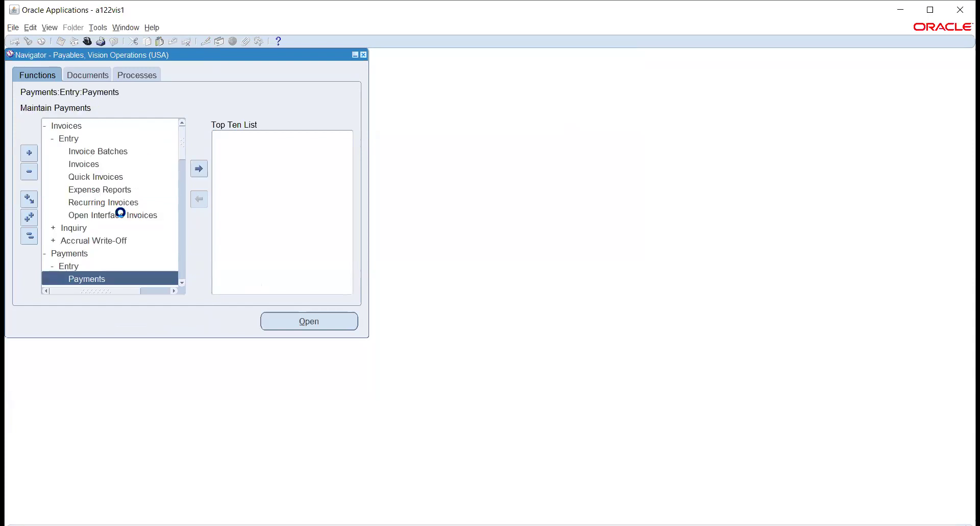
scroll(99, 214, down, 2)
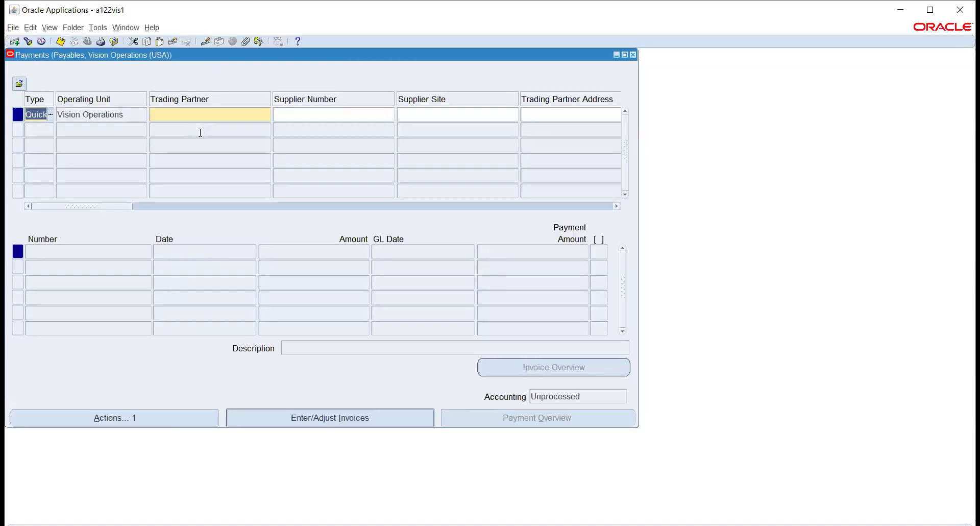
- Start a Quick payment in Vision Operations for trading partner ABC, site ABC, with payment date 17-NOV-2020
key(Tab)
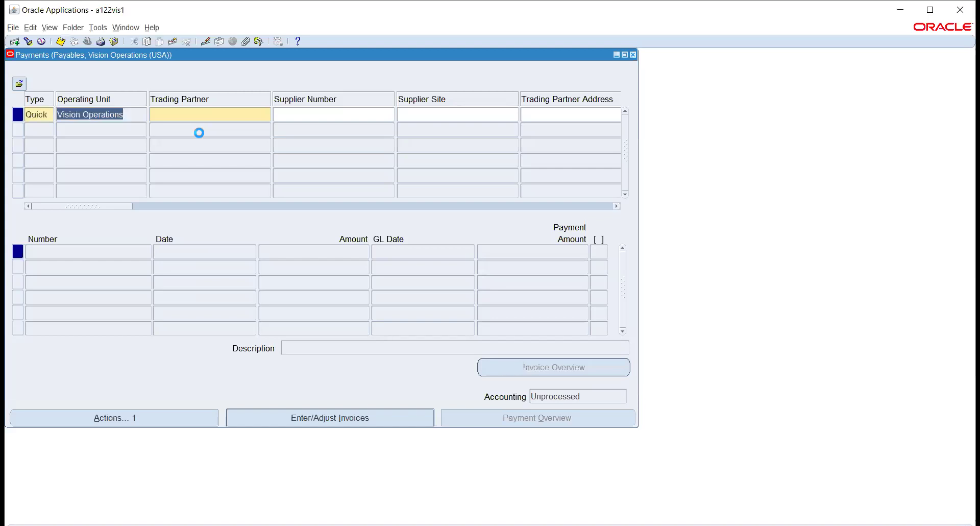
key(Tab)
text(abc)
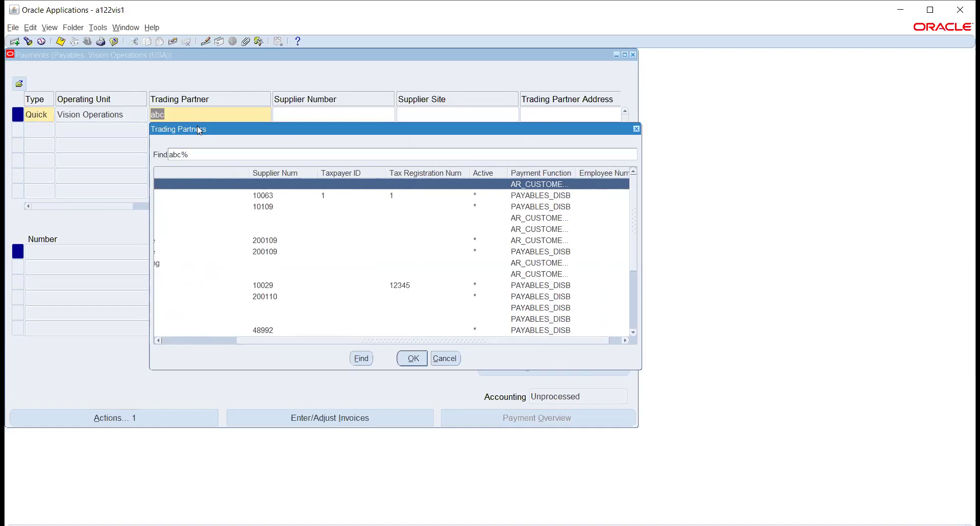
key(Down)
key(Return)
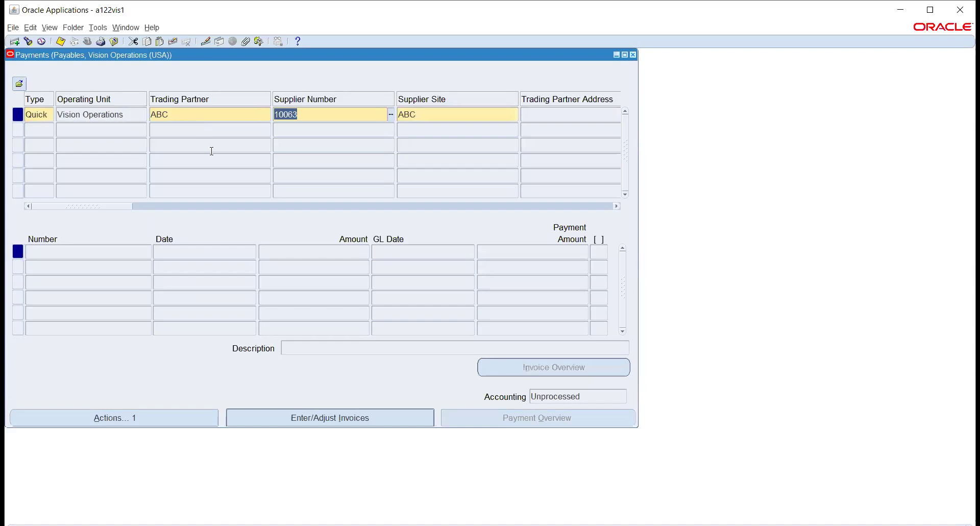
key(Tab)
key(Tab)
key(Tab)
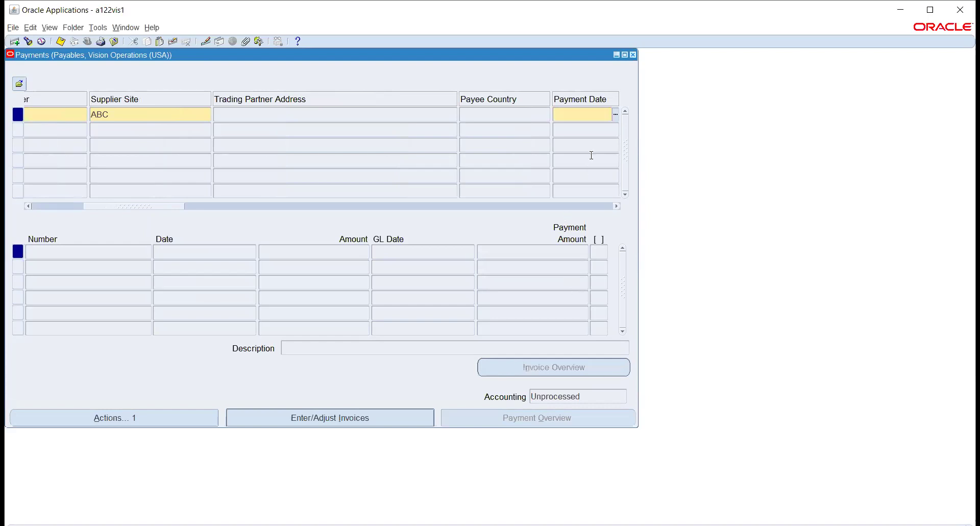
click(615, 114)
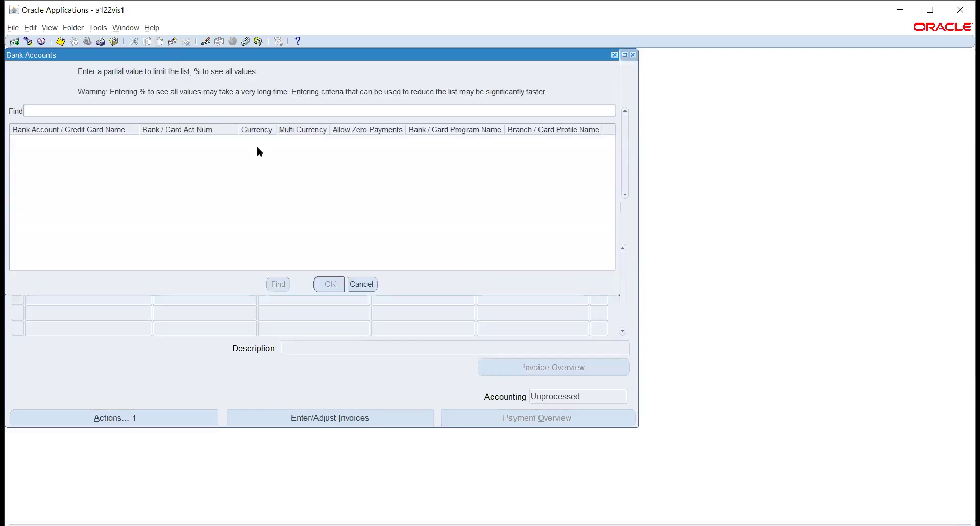
- Search for all available bank accounts for the payment with the % wildcard
text(bank of)
key(BackSpace)
key(BackSpace)
key(BackSpace)
key(BackSpace)
key(BackSpace)
key(BackSpace)
key(BackSpace)
text(%bank)
text(%)
key(Return)
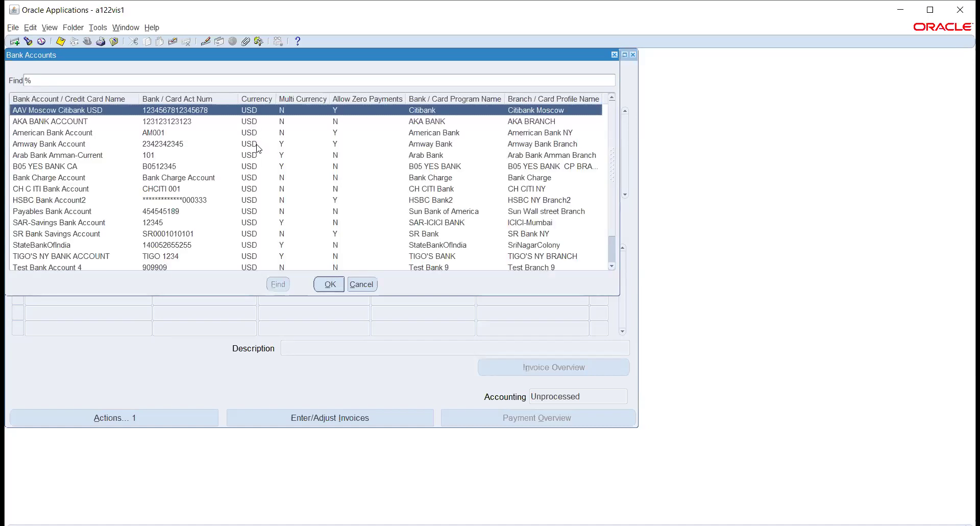
- Choose the StateBankOfIndia account as the bank account of the ABC payment
scroll(89, 142, down, 1)
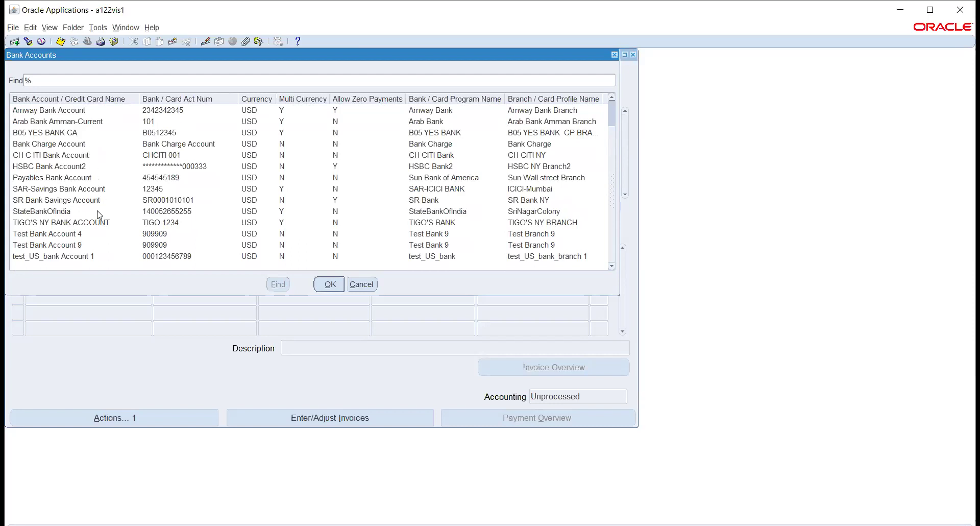
scroll(99, 215, up, 3)
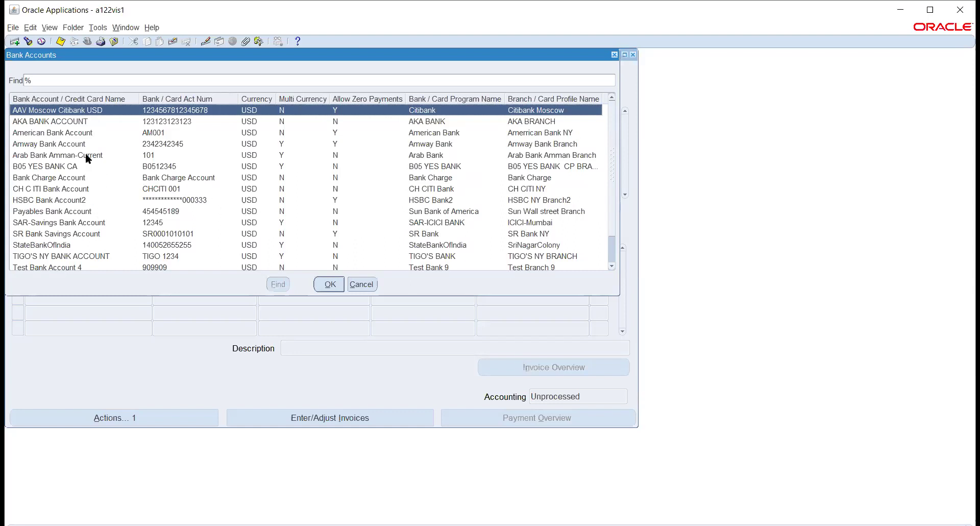
scroll(86, 156, down, 1)
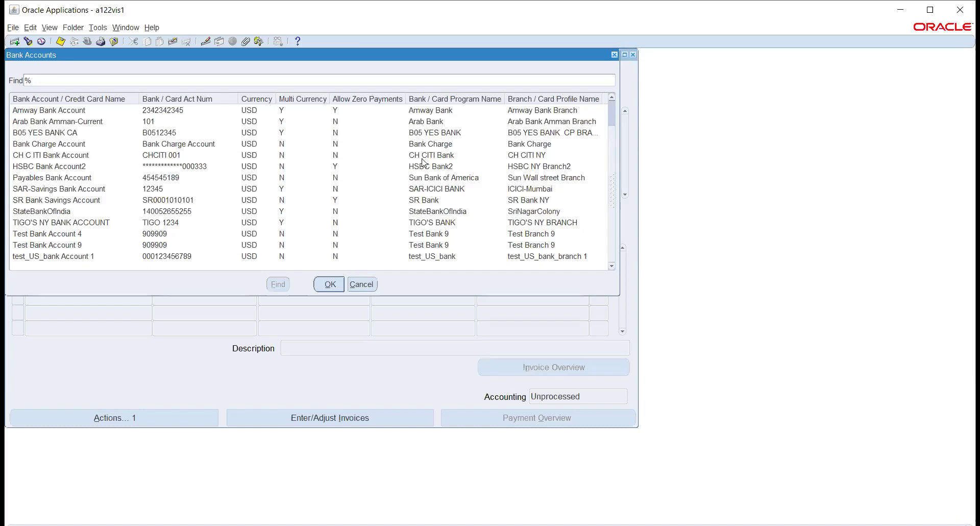
scroll(422, 158, up, 1)
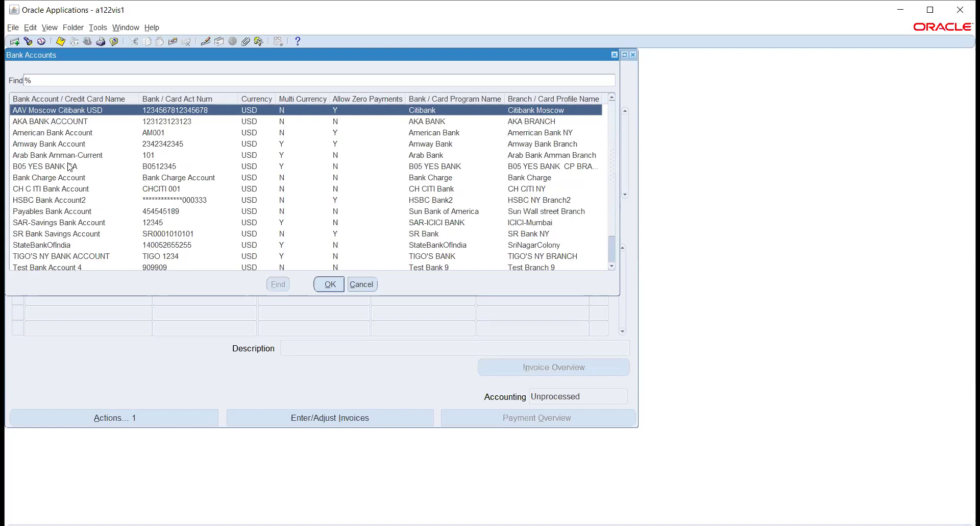
scroll(71, 167, down, 1)
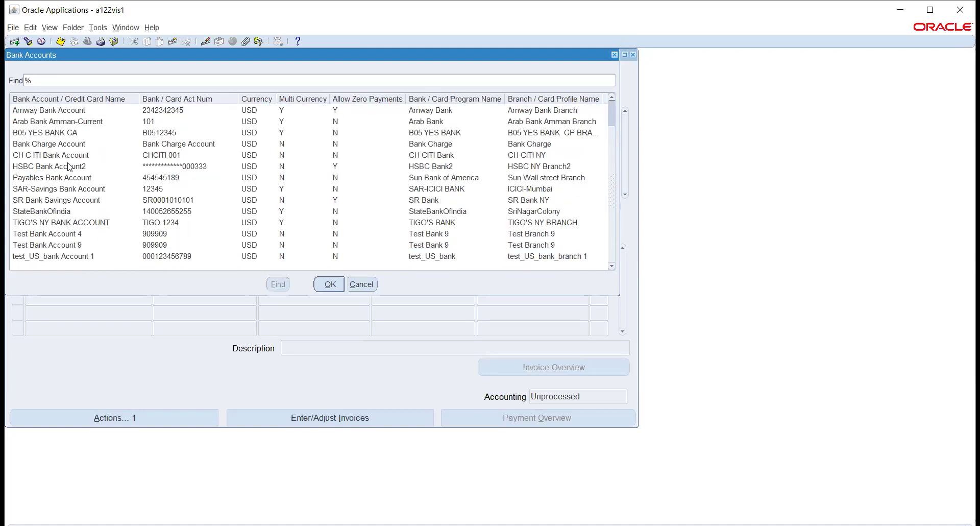
click(66, 211)
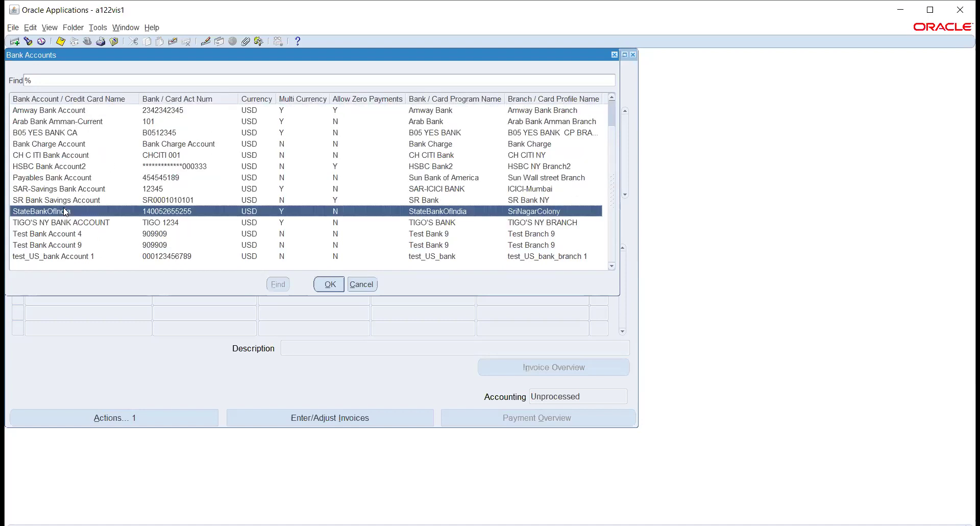
click(325, 285)
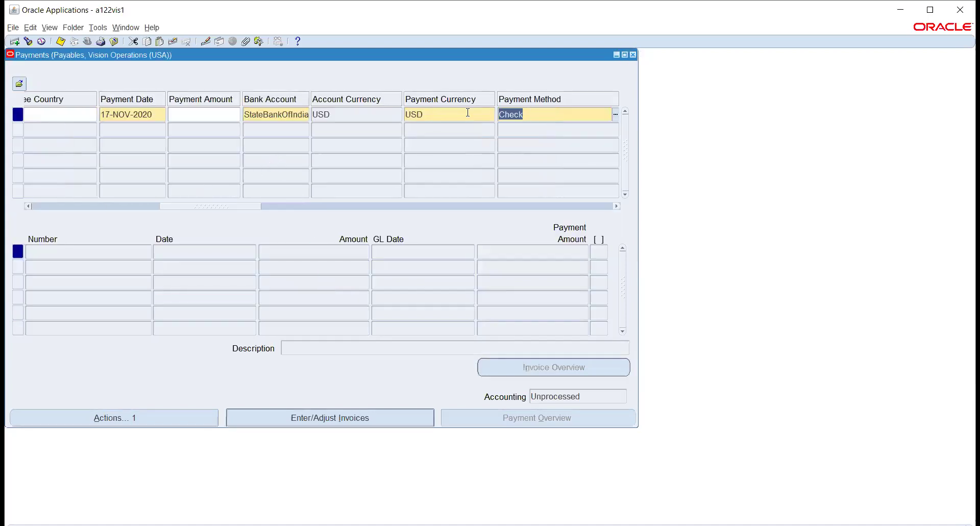
- Keep Check as the payment method and assign the payment process profile "process electronic"
key(Tab)
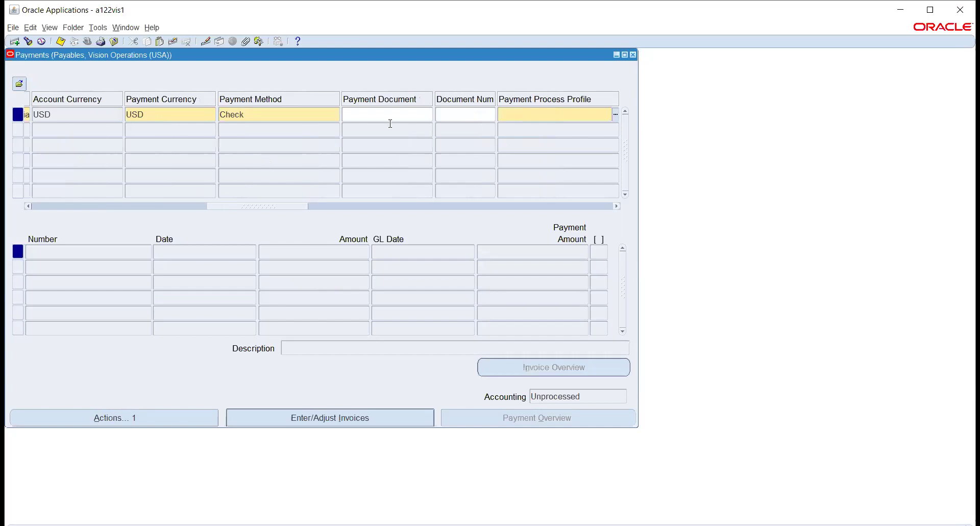
click(616, 115)
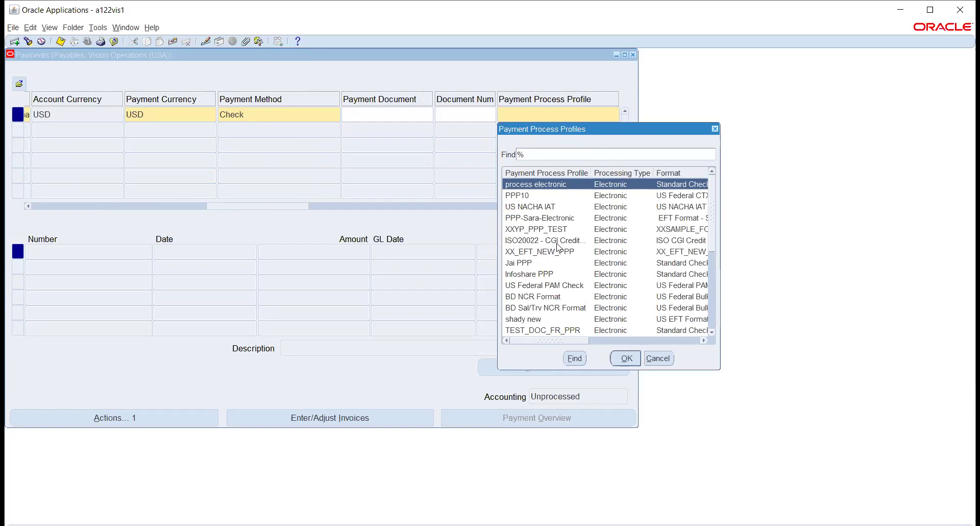
scroll(542, 221, down, 1)
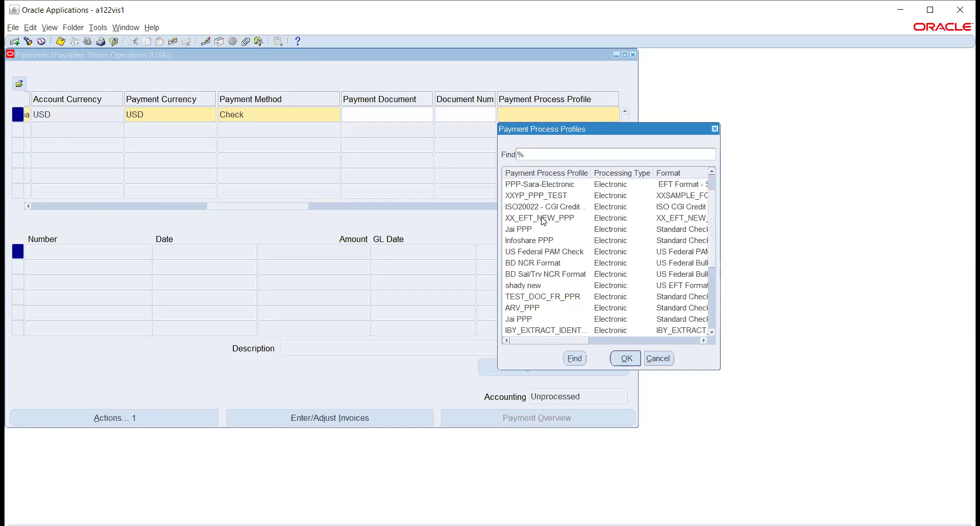
scroll(543, 221, down, 2)
scroll(542, 218, down, 1)
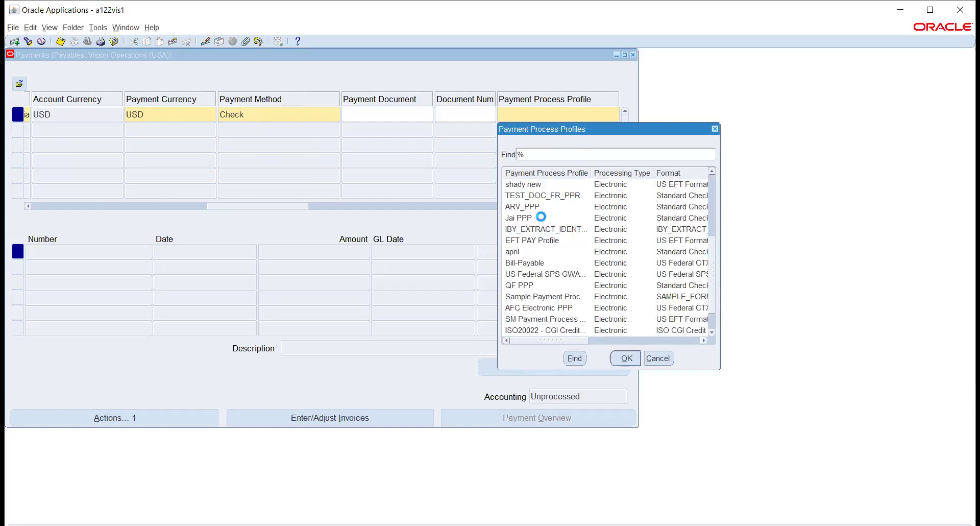
scroll(542, 219, down, 1)
scroll(543, 221, up, 2)
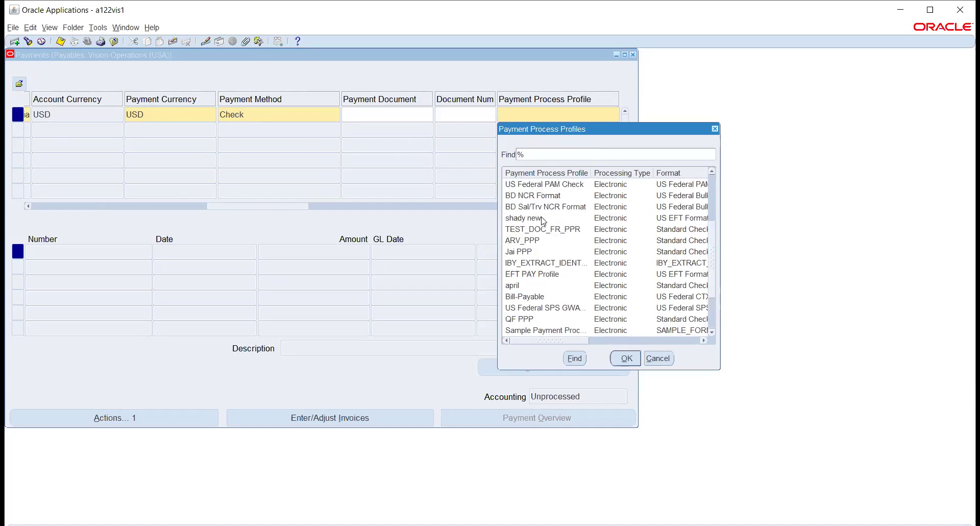
scroll(543, 221, up, 3)
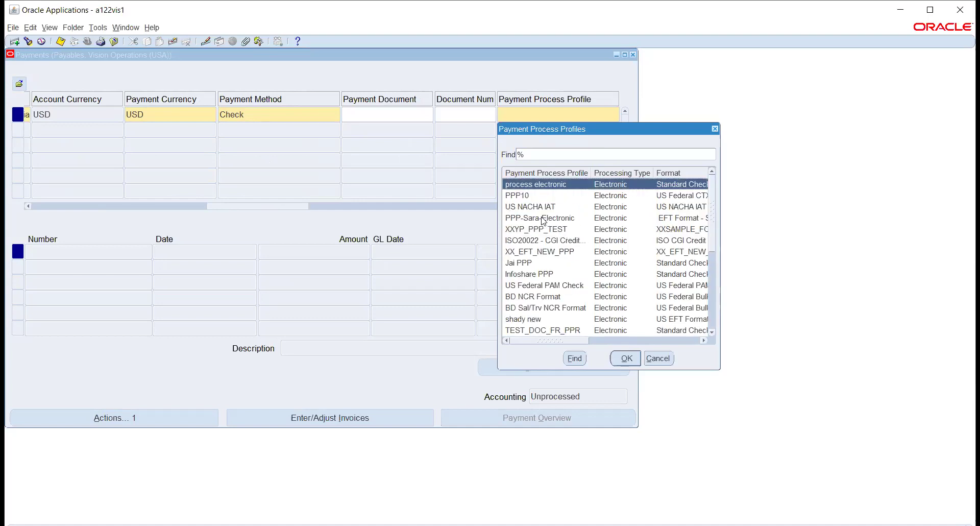
click(627, 358)
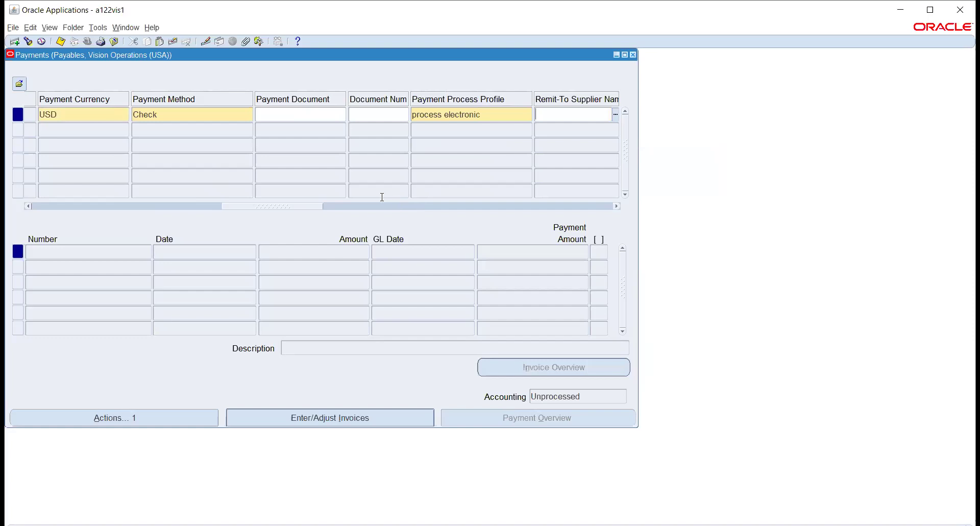
- Try to select an invoice for the ABC payment with the %% search and save the payment
drag(300, 207, 174, 206)
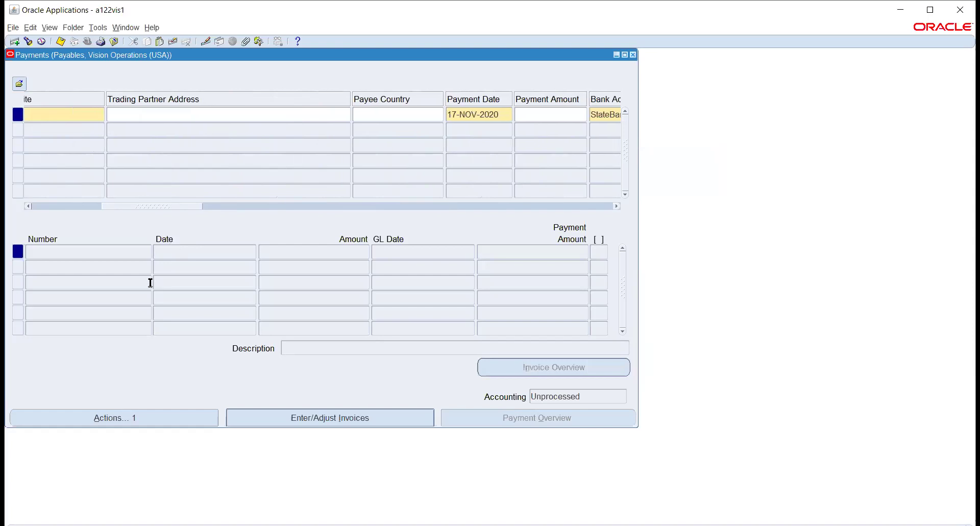
click(265, 419)
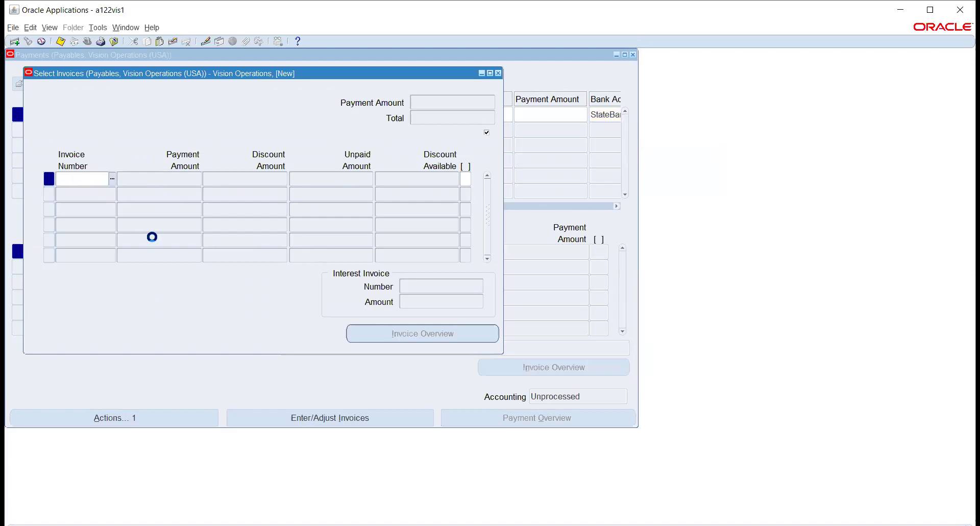
key(ctrl+l)
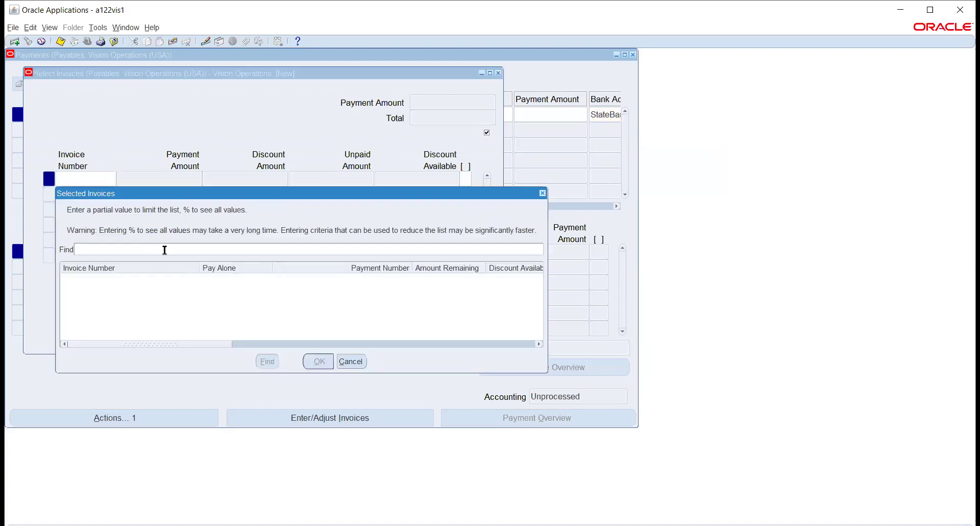
text(%)
key(BackSpace)
text(%%)
key(Return)
click(348, 363)
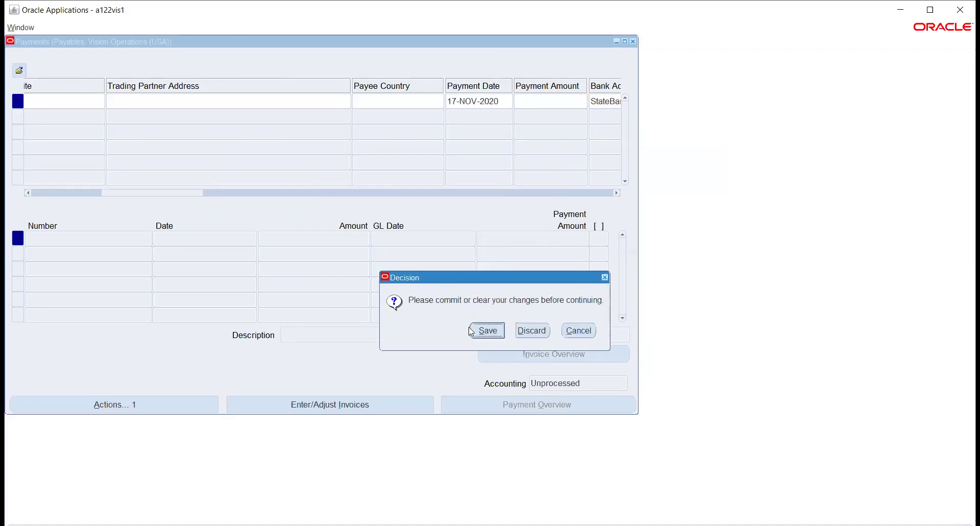
click(484, 332)
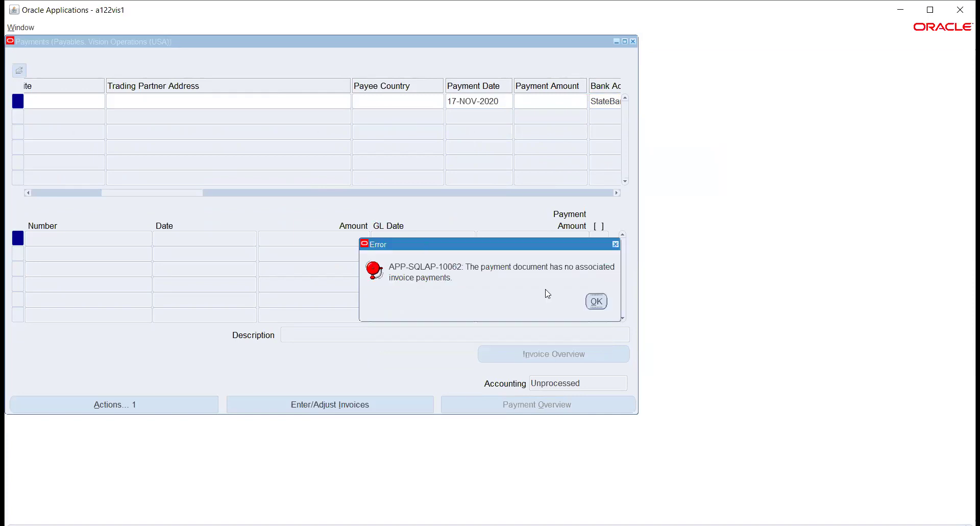
click(594, 314)
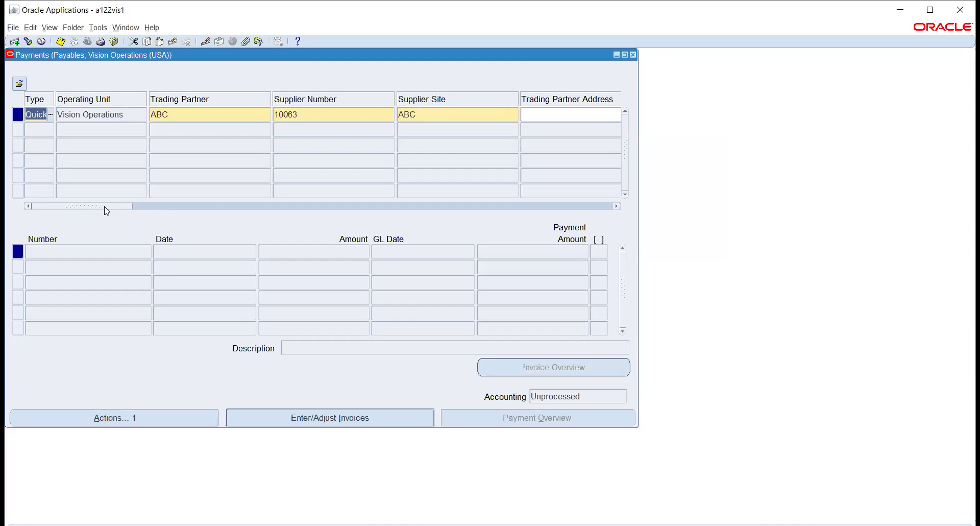
- Reselect Check as the payment method from the list of payment methods on the ABC payment
drag(100, 211, 205, 212)
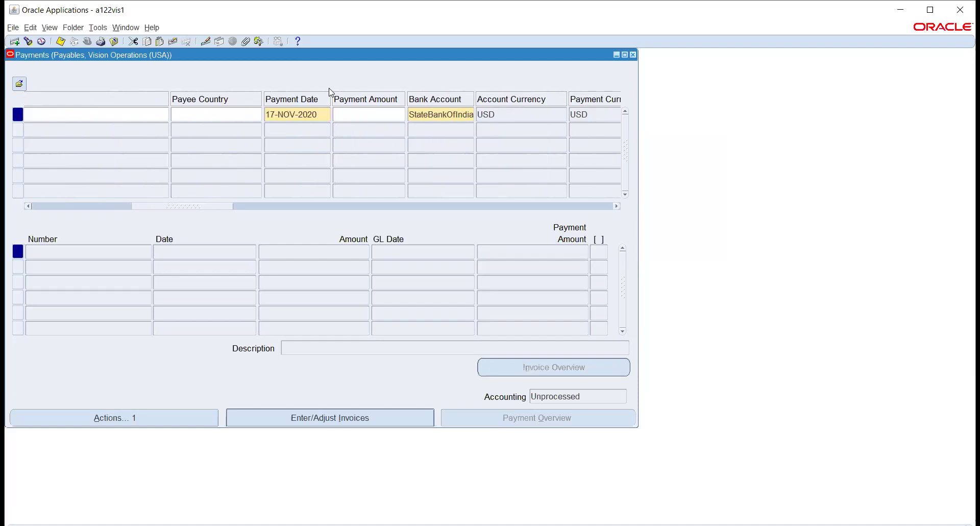
drag(190, 210, 239, 209)
click(481, 112)
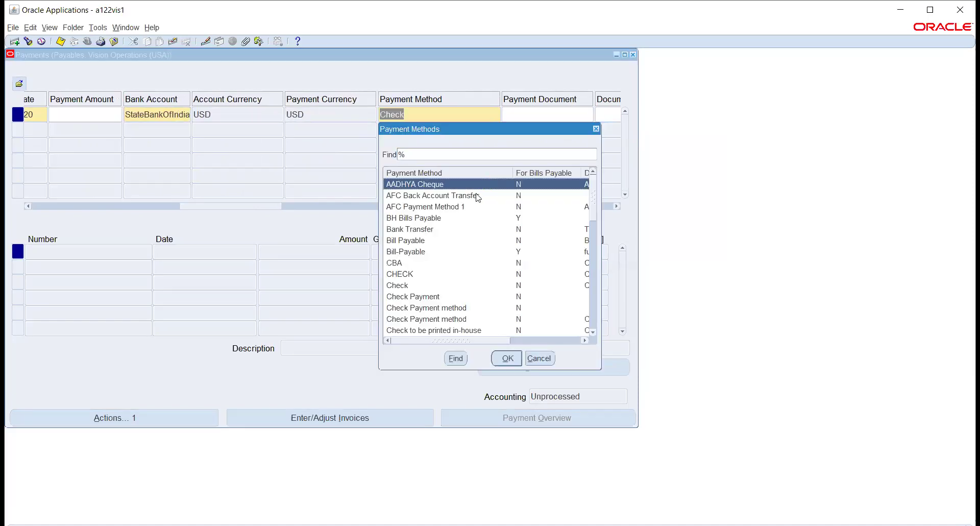
click(403, 285)
click(504, 358)
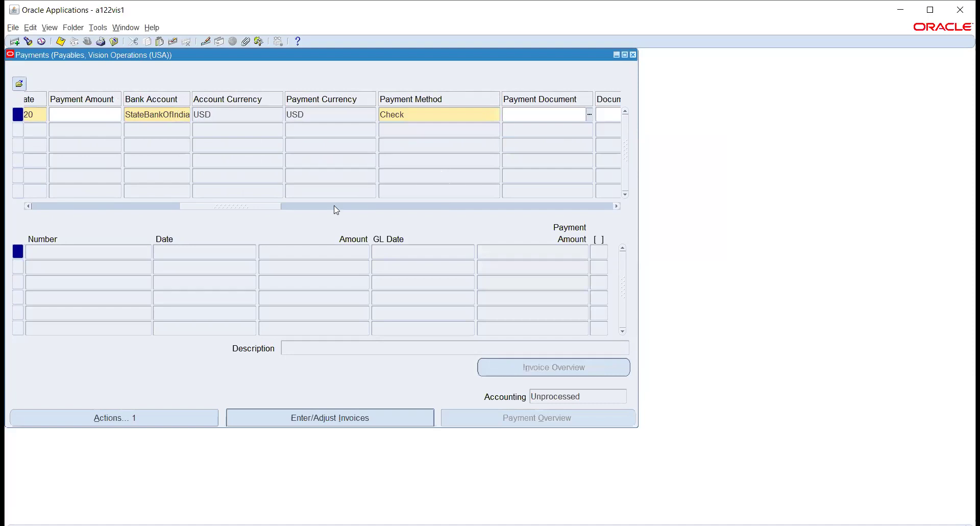
- Review the payment document, document number and payment process profile fields of the ABC payment
drag(234, 209, 278, 210)
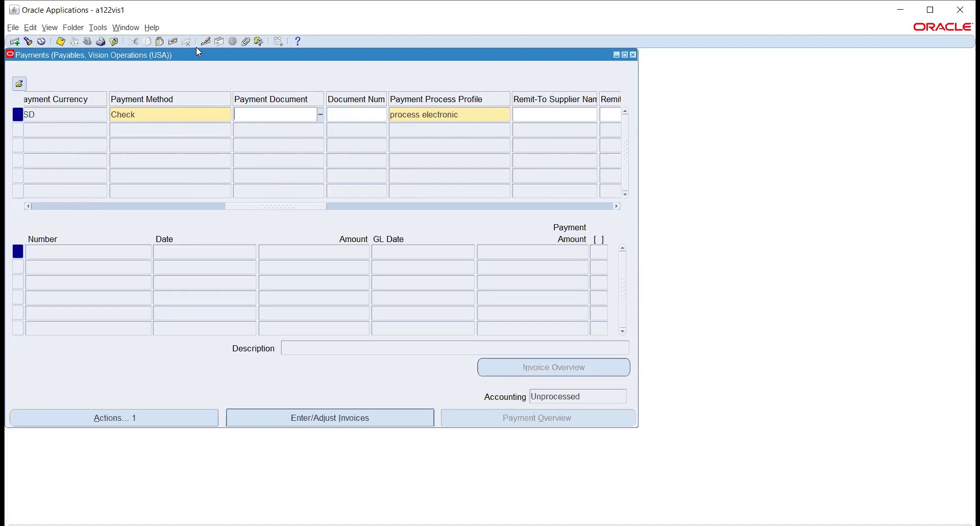
click(320, 114)
click(350, 119)
click(300, 116)
click(366, 116)
click(479, 113)
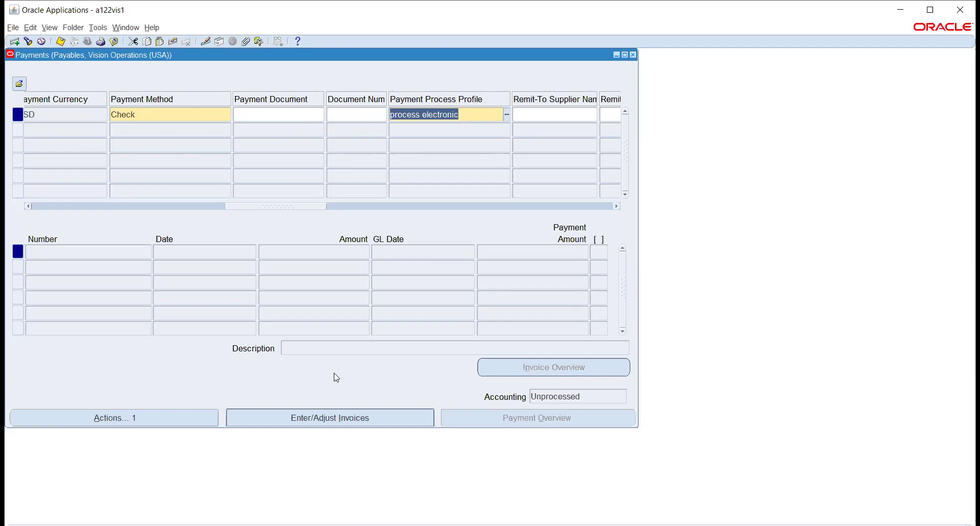
- Try to look up an invoice for the ABC payment with the % wildcard, and close the invoice selection without choosing one
click(326, 416)
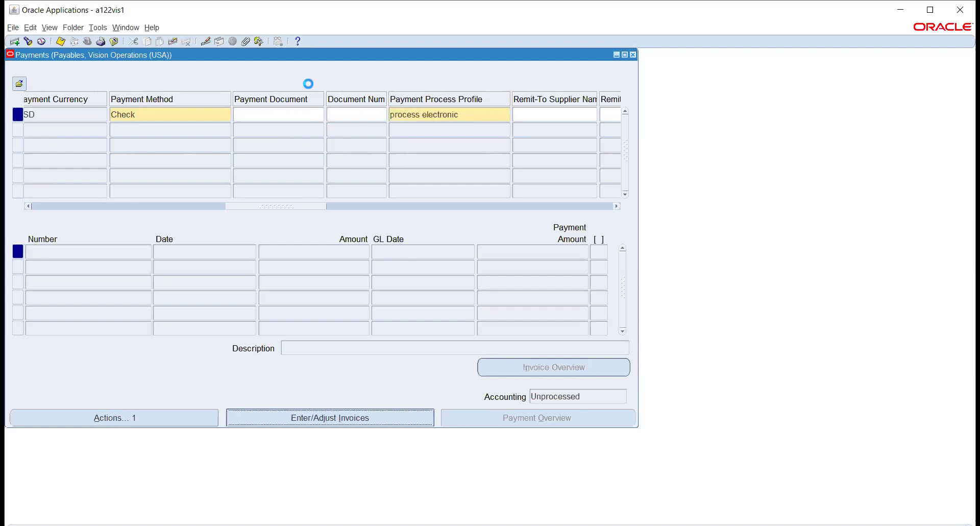
click(111, 180)
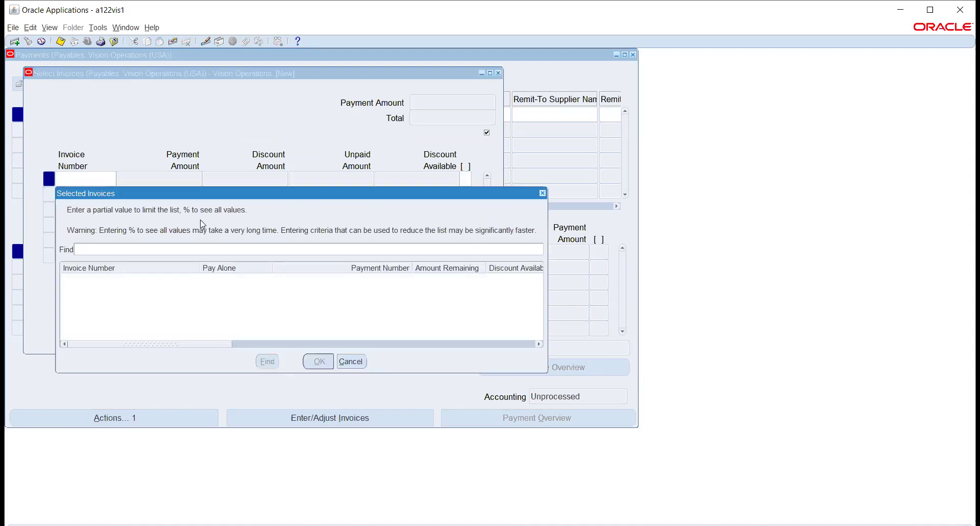
text(%)
key(BackSpace)
click(351, 361)
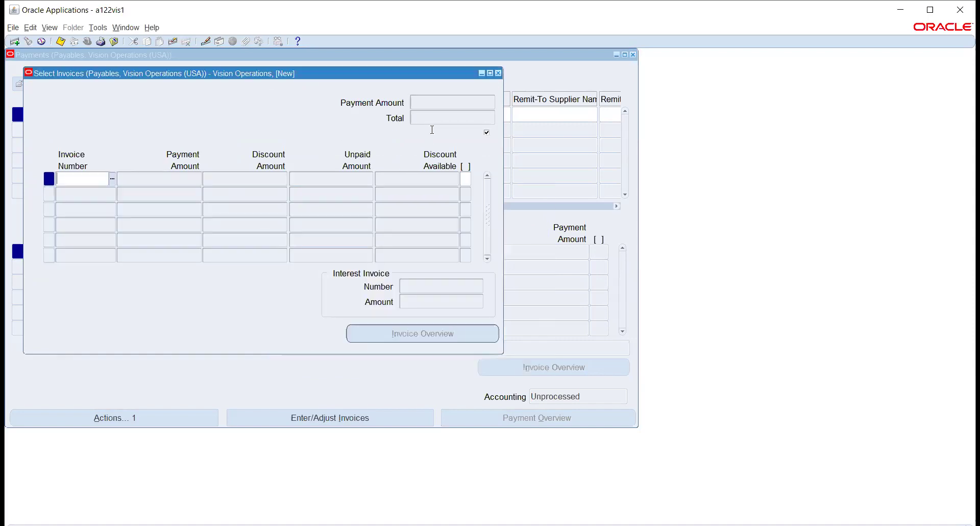
click(498, 73)
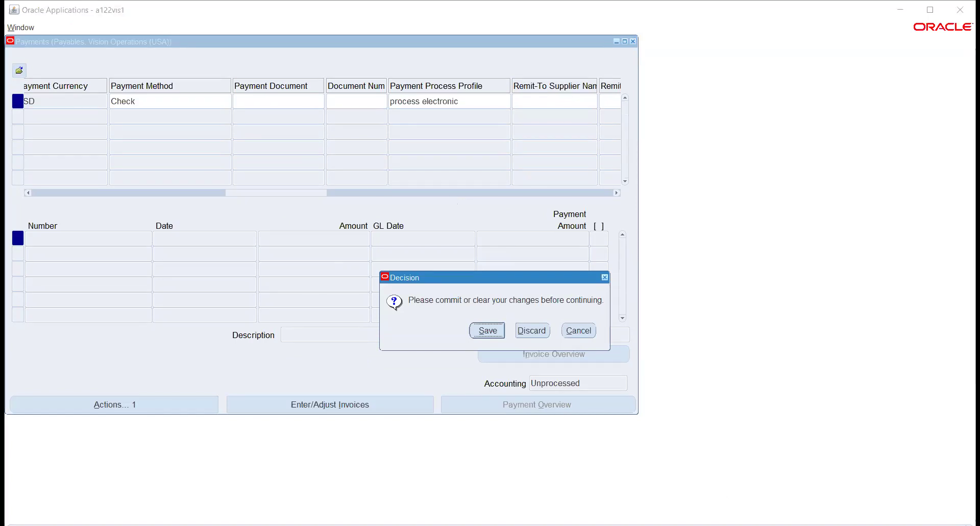
- Discard the unsaved changes to the ABC payment
key(alt+Tab)
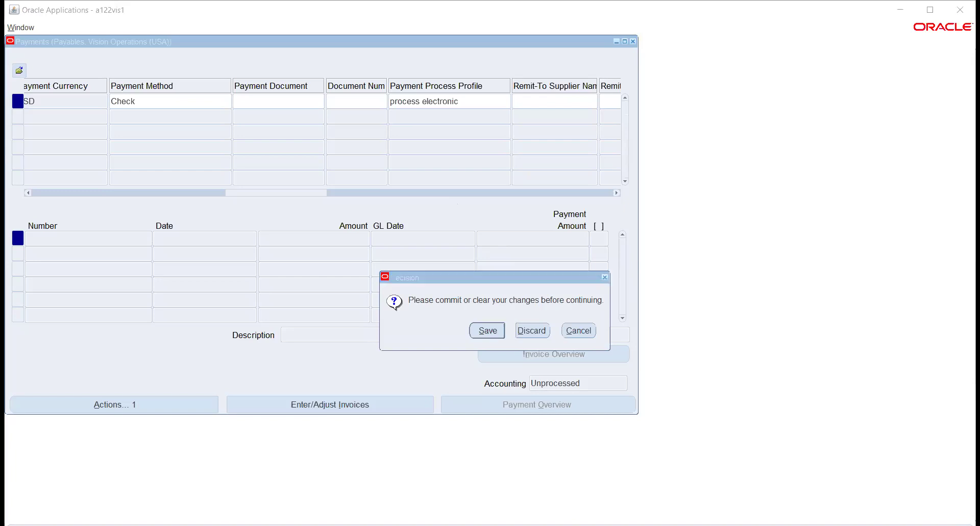
click(533, 332)
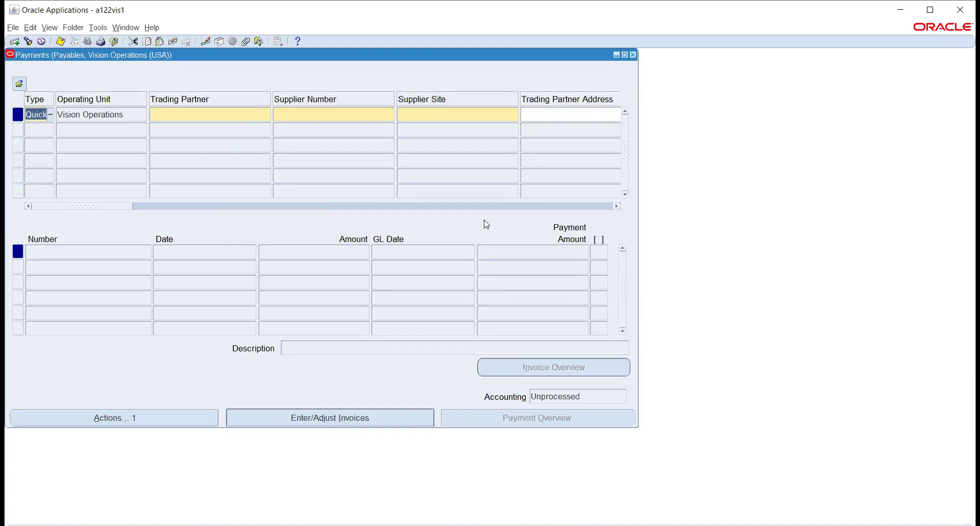
key(alt+Tab)
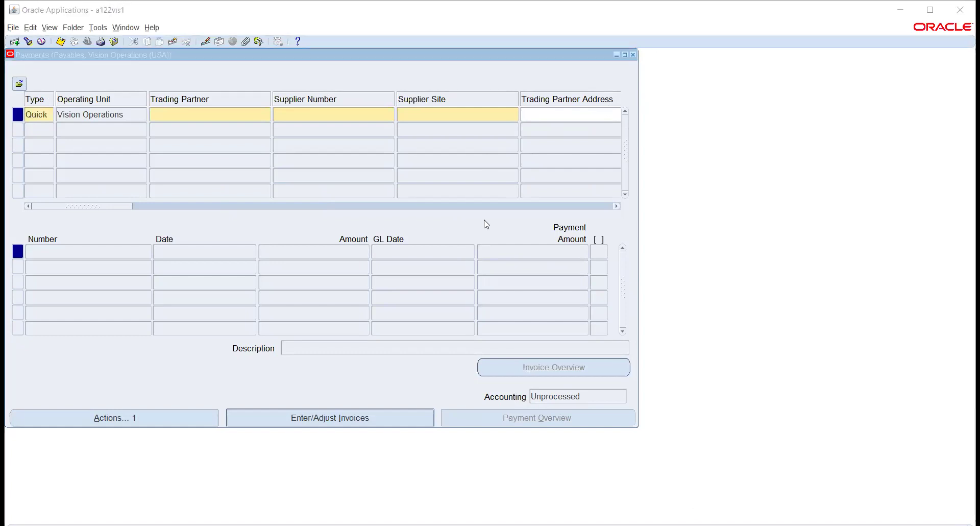